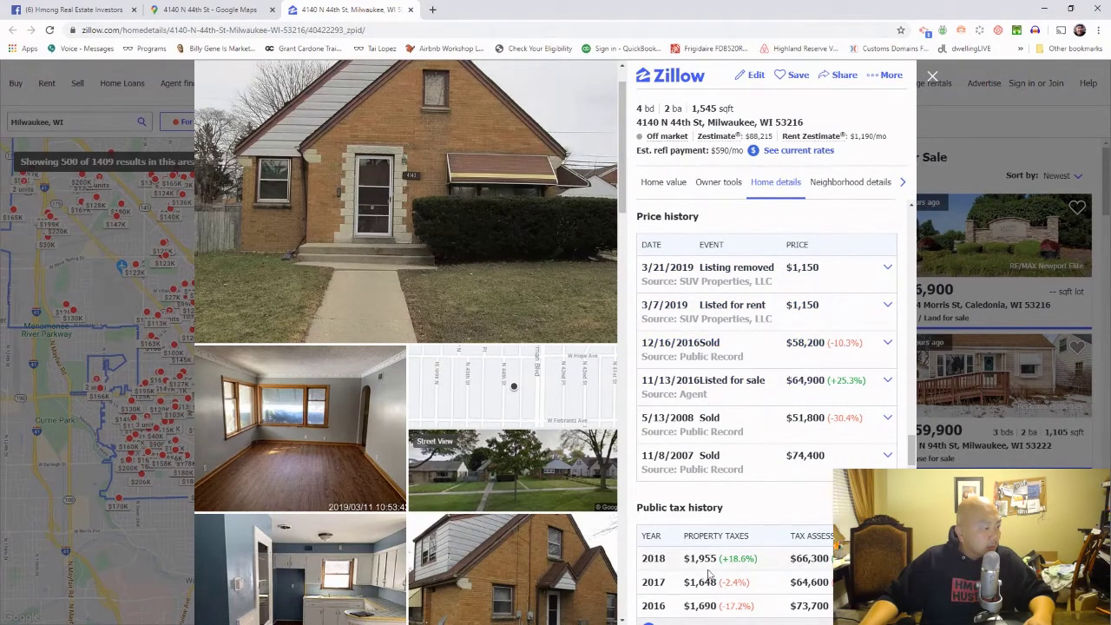
# Step: Load the biggerpockets.com home page in a fresh browser tab
pyautogui.moveTo(691, 558); pyautogui.dragTo(722, 560)
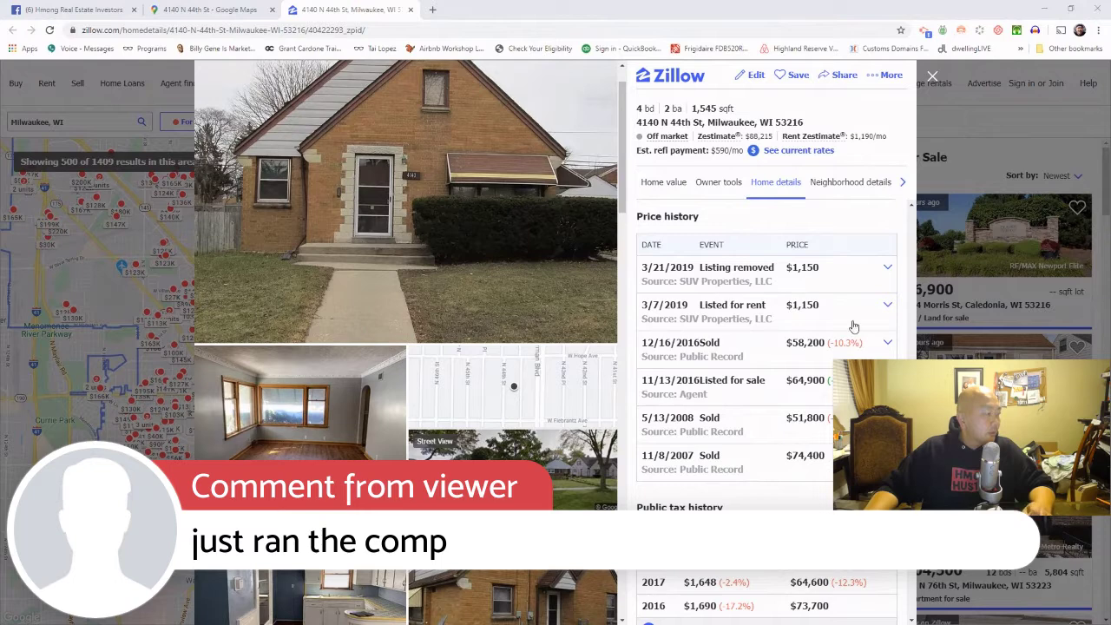
pyautogui.click(434, 11)
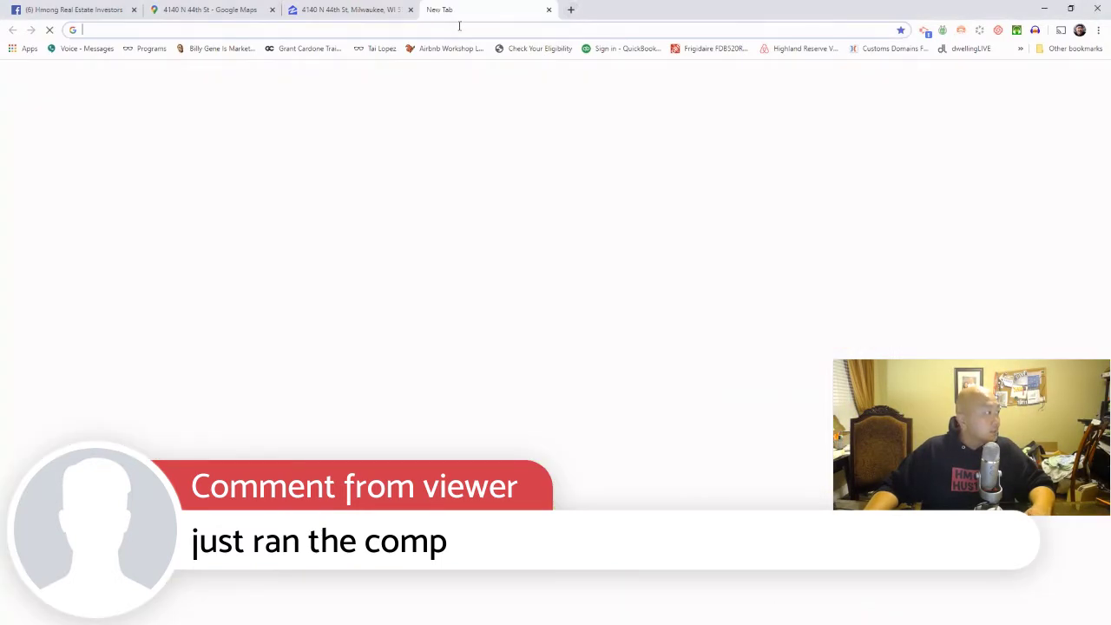
pyautogui.write('bigg')
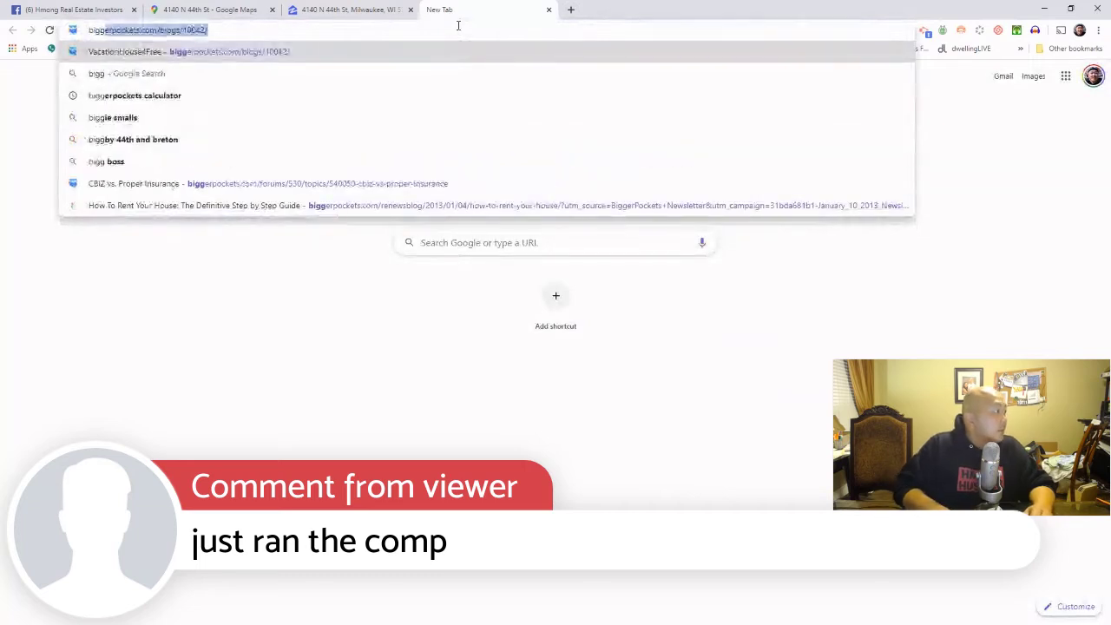
pyautogui.press('Right')
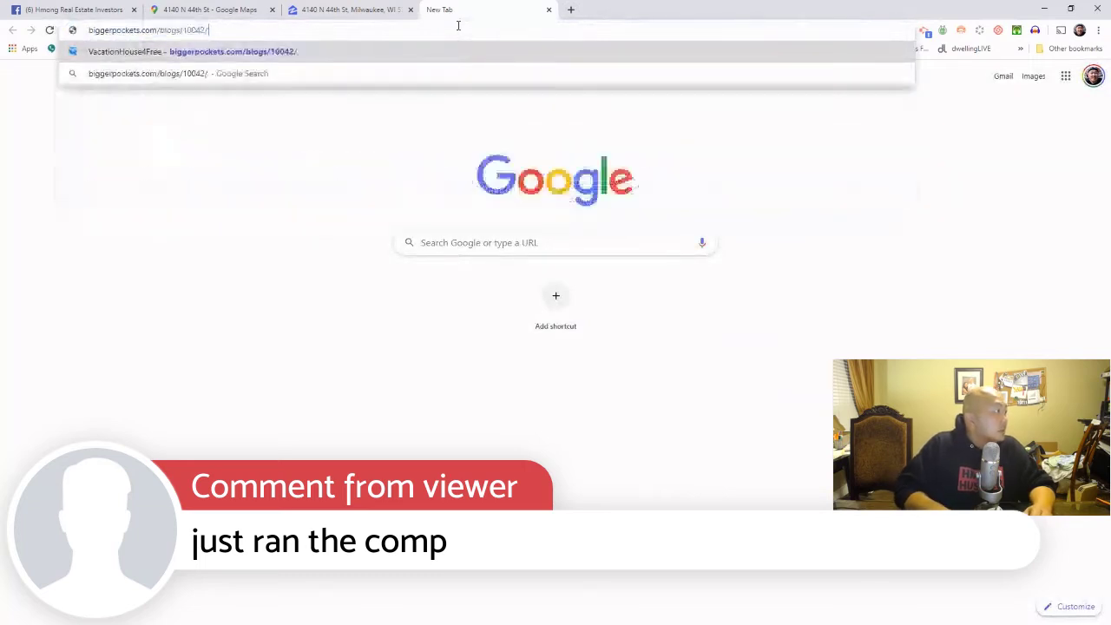
pyautogui.press('BackSpace')
pyautogui.press('BackSpace')
pyautogui.press('BackSpace')
pyautogui.press('BackSpace')
pyautogui.press('BackSpace')
pyautogui.press('BackSpace')
pyautogui.press('BackSpace')
pyautogui.press('BackSpace')
pyautogui.press('BackSpace')
pyautogui.press('BackSpace')
pyautogui.press('BackSpace')
pyautogui.press('BackSpace')
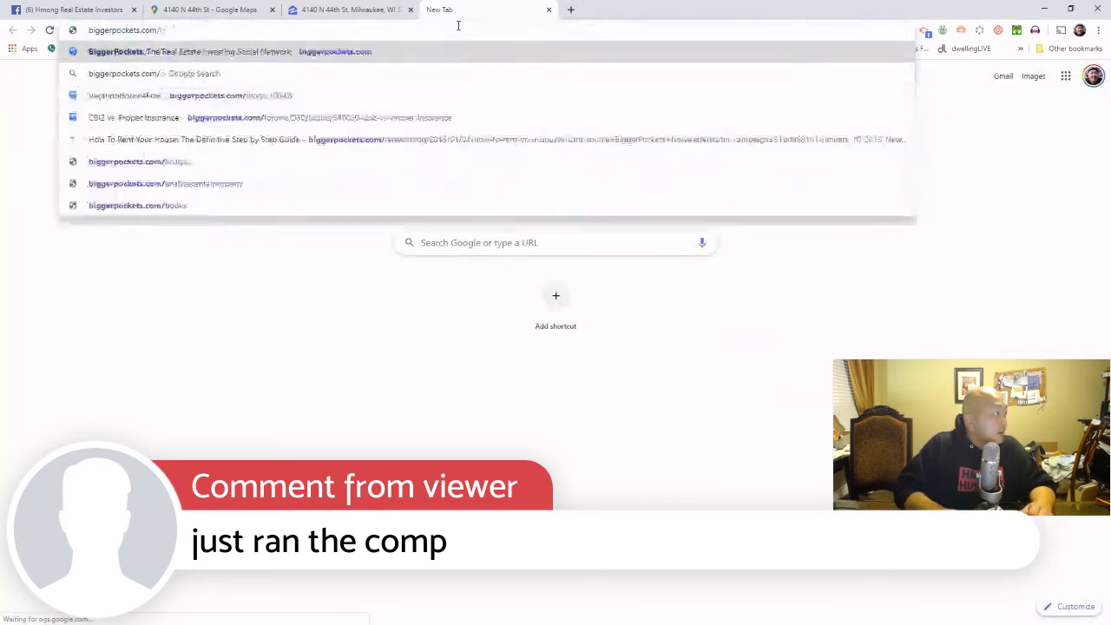
pyautogui.press('Return')
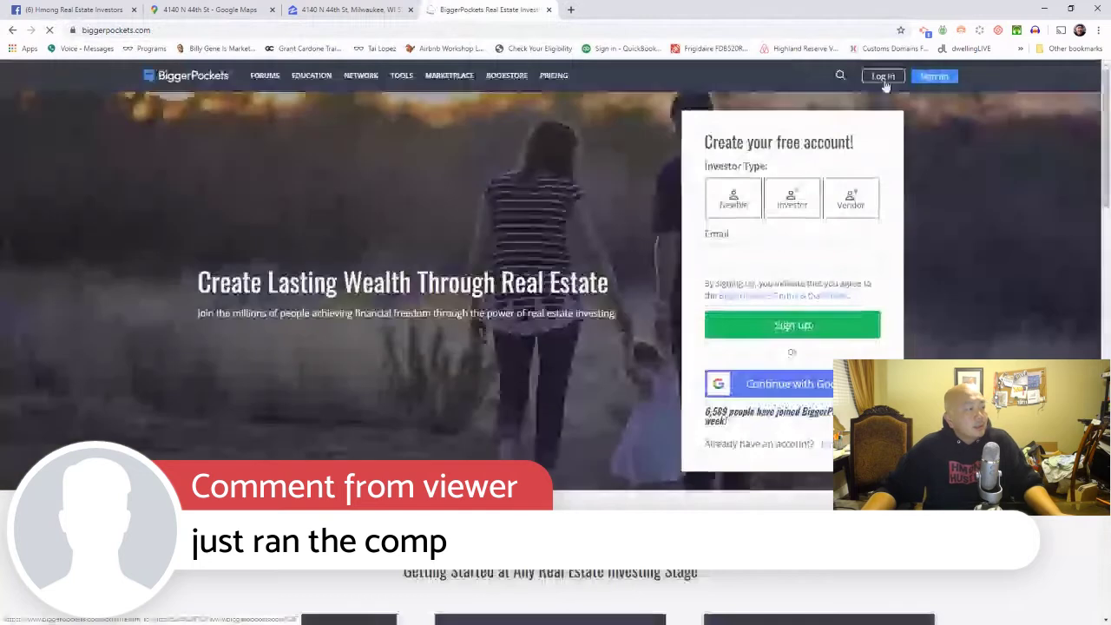
# Step: Log in to BiggerPockets with the saved credentials
pyautogui.click(884, 79)
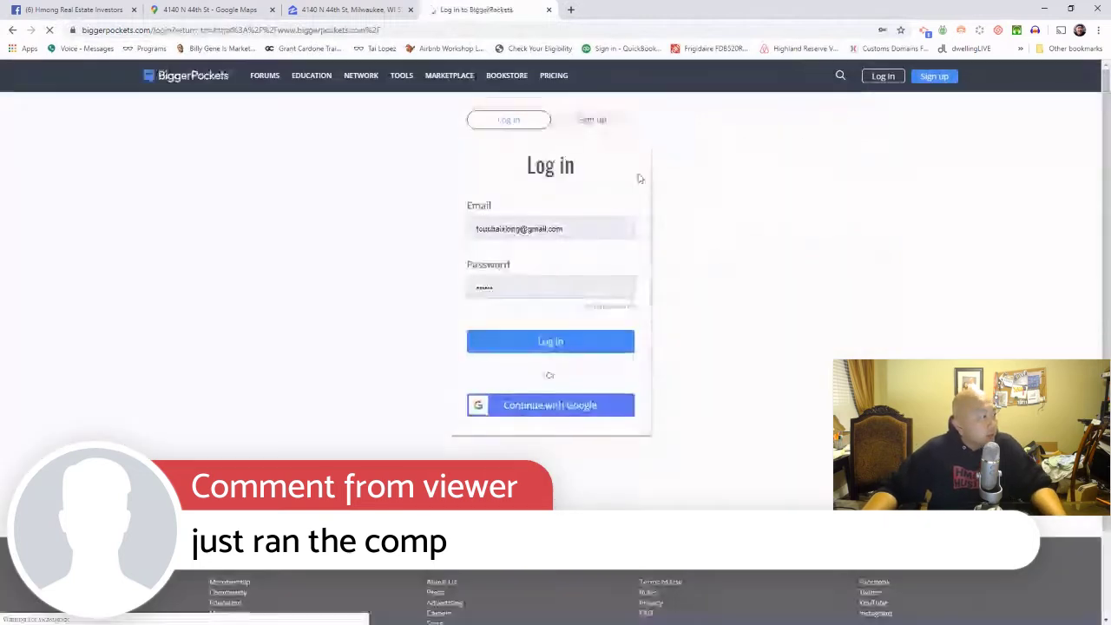
pyautogui.click(583, 347)
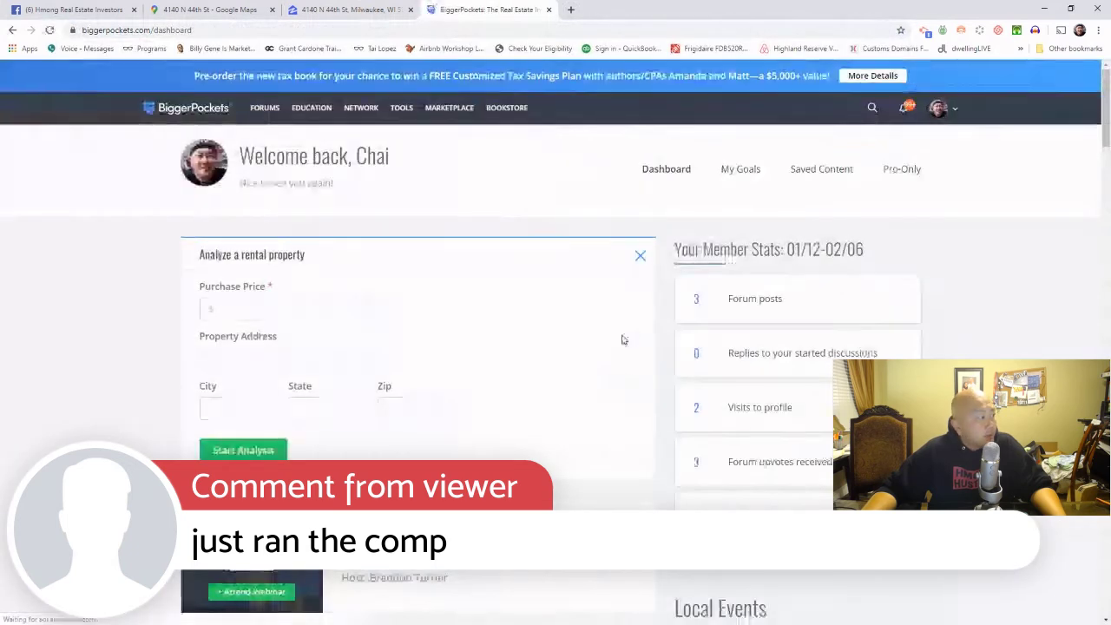
pyautogui.moveTo(397, 109)
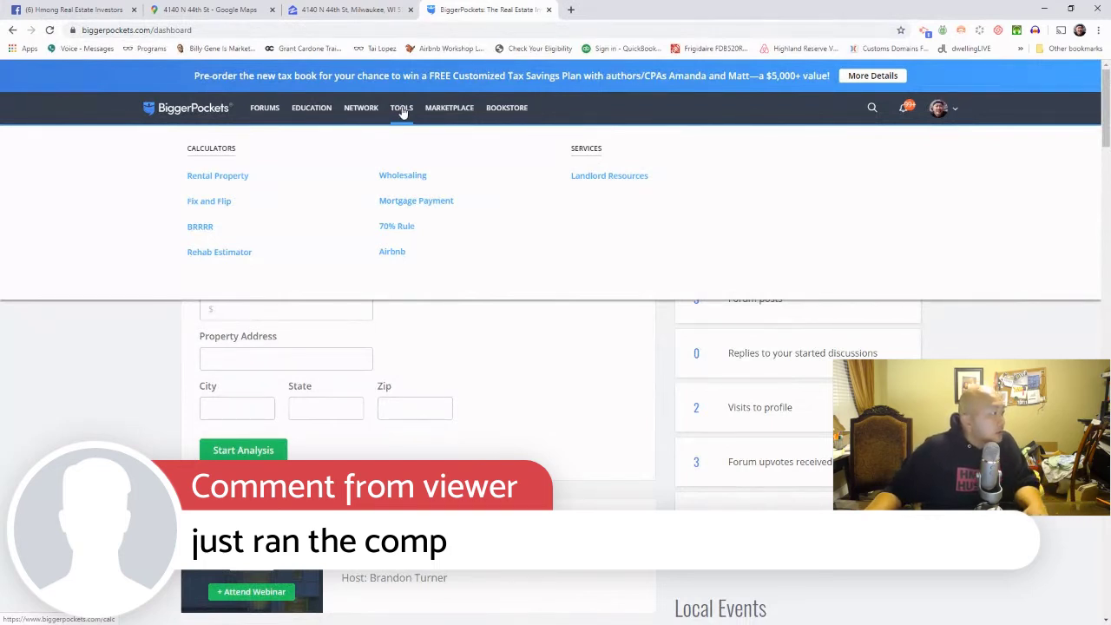
# Step: Start a new rental report and copy the property address from Google Maps
pyautogui.click(225, 179)
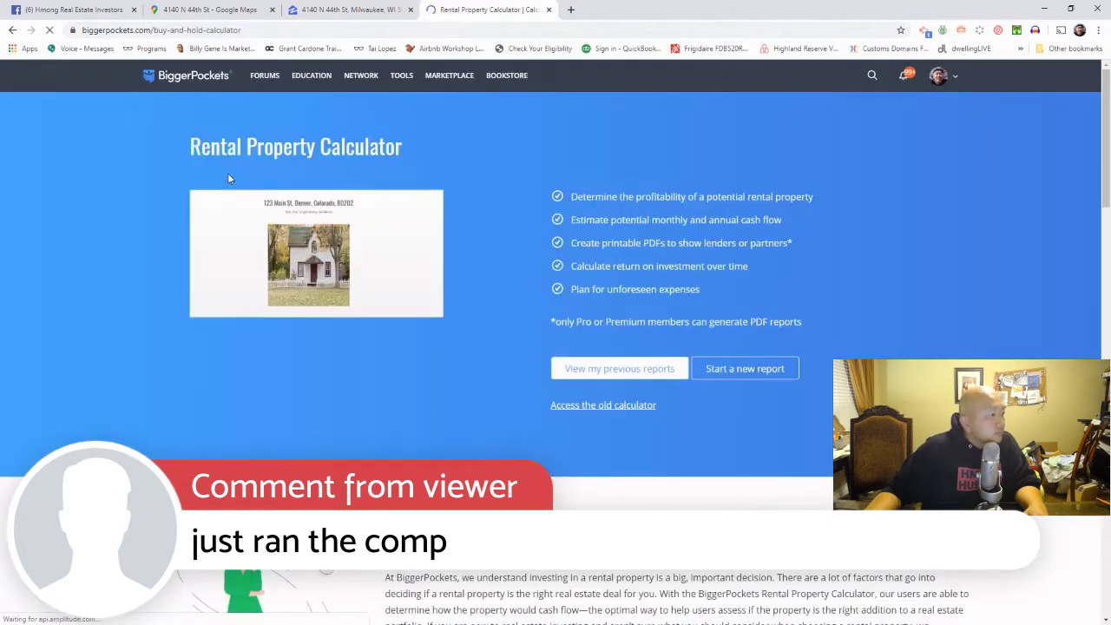
pyautogui.click(754, 374)
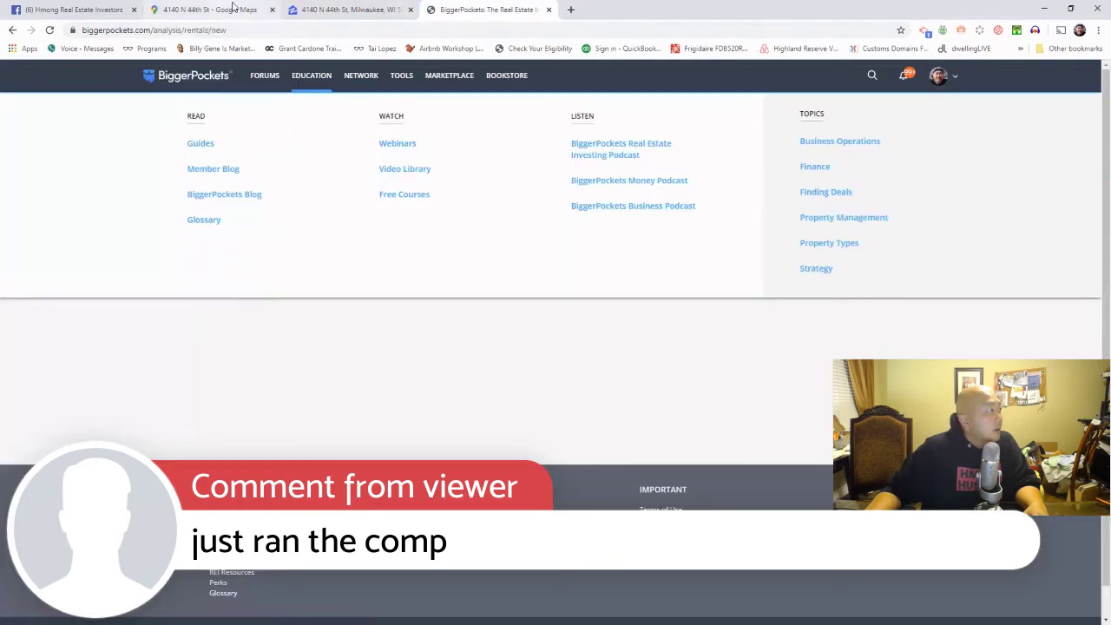
pyautogui.click(232, 8)
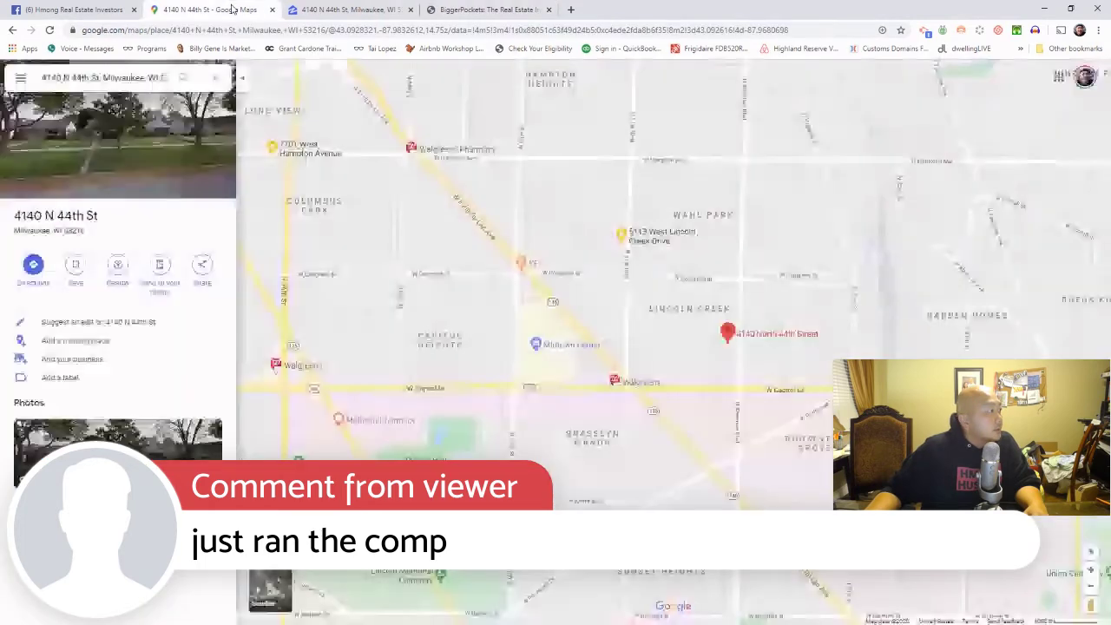
pyautogui.click(55, 77)
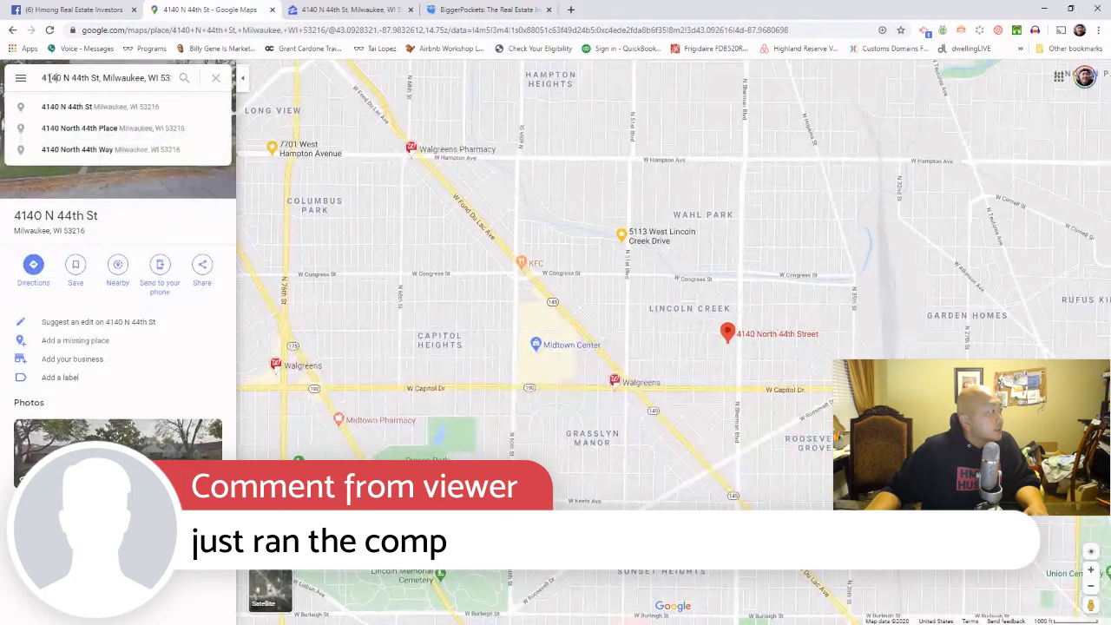
pyautogui.moveTo(42, 77); pyautogui.dragTo(233, 91)
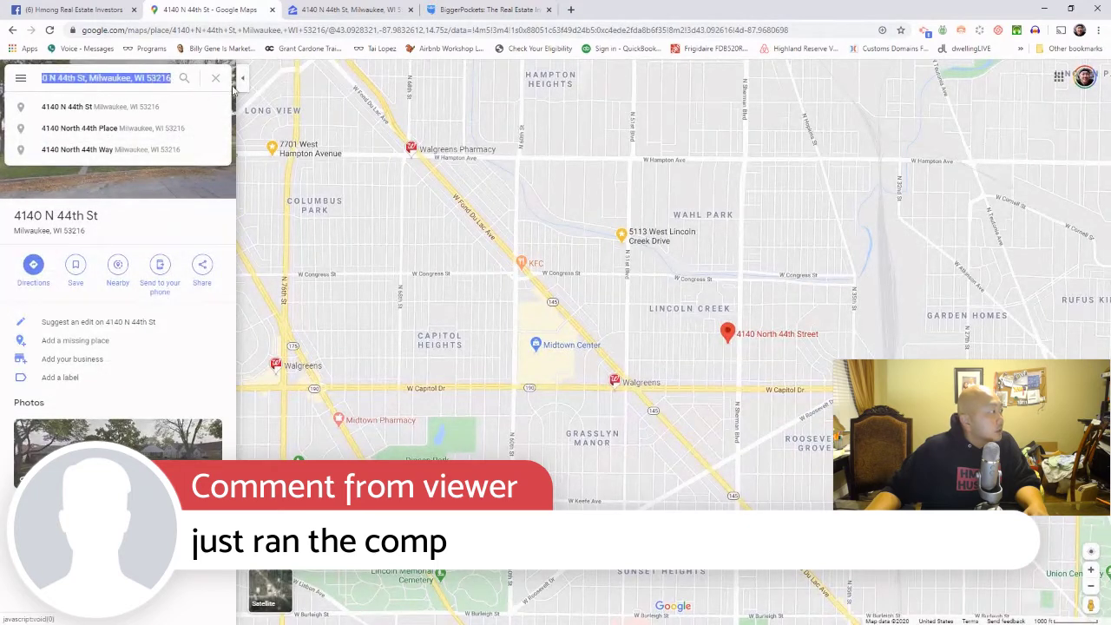
pyautogui.rightClick(153, 76)
pyautogui.click(200, 115)
pyautogui.click(491, 10)
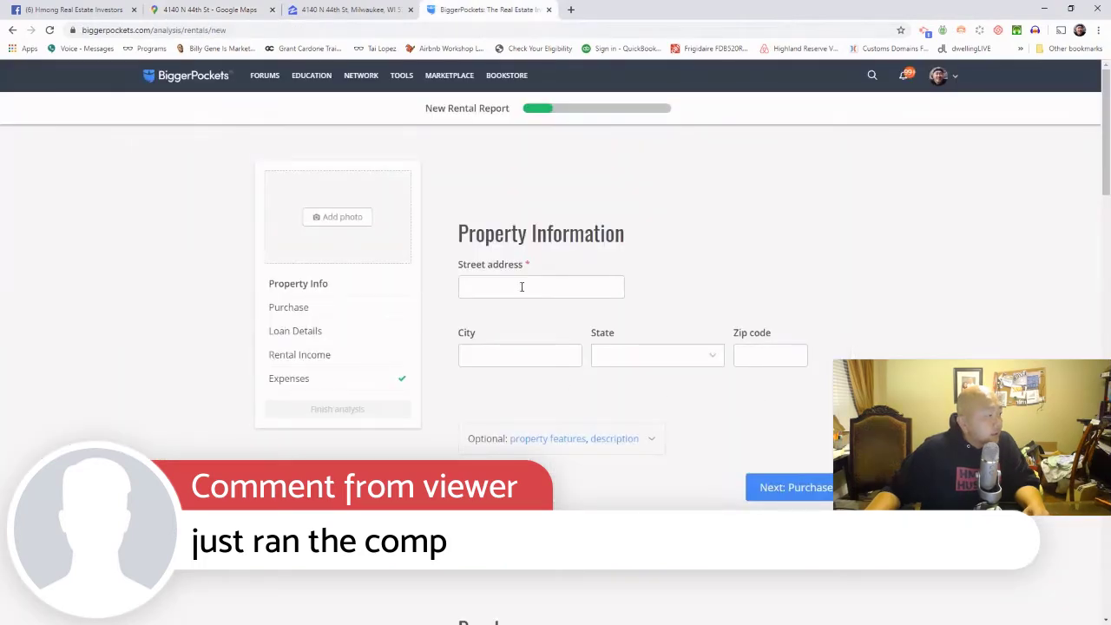
pyautogui.click(522, 286)
pyautogui.rightClick(524, 287)
pyautogui.click(592, 380)
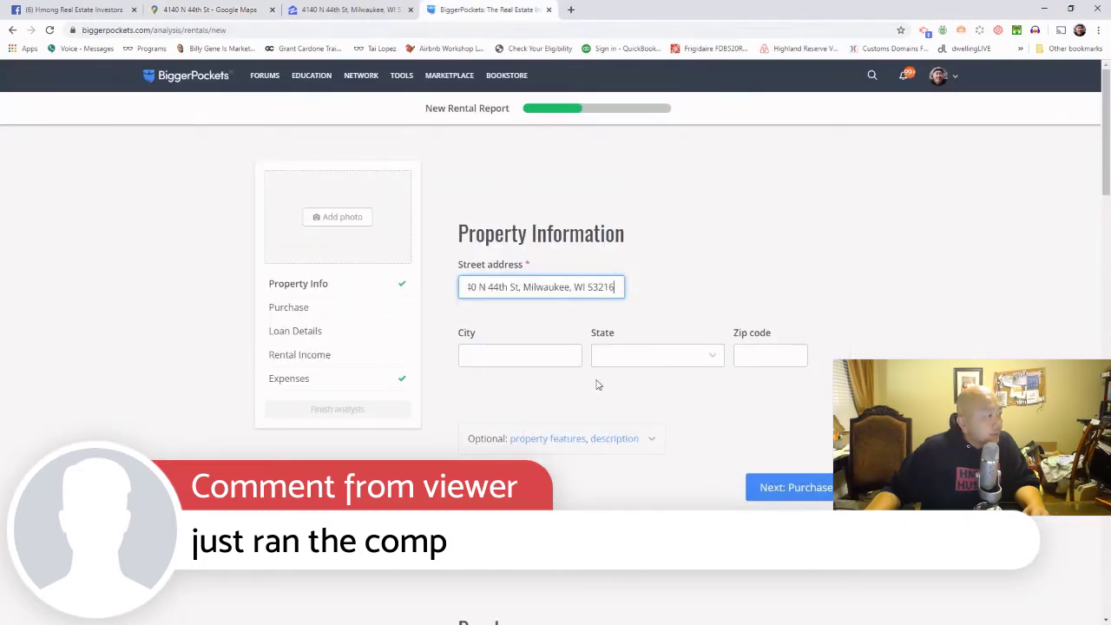
pyautogui.moveTo(520, 288); pyautogui.dragTo(653, 297)
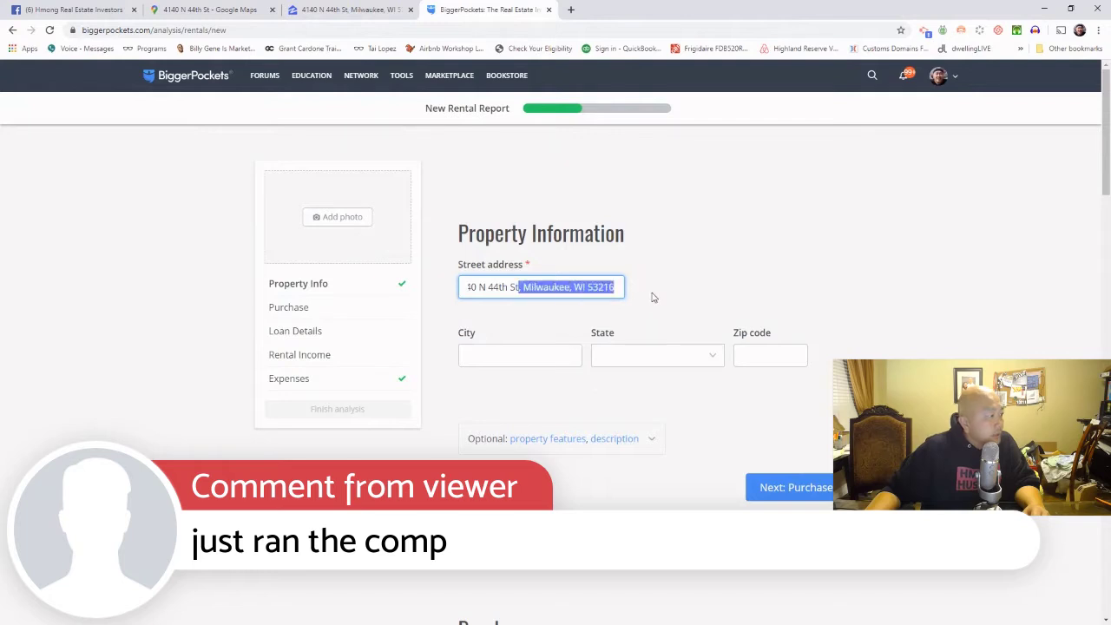
pyautogui.rightClick(589, 288)
pyautogui.click(641, 322)
# Step: Fill the City field with Milwaukee from the pasted address remainder
pyautogui.click(506, 358)
pyautogui.rightClick(519, 359)
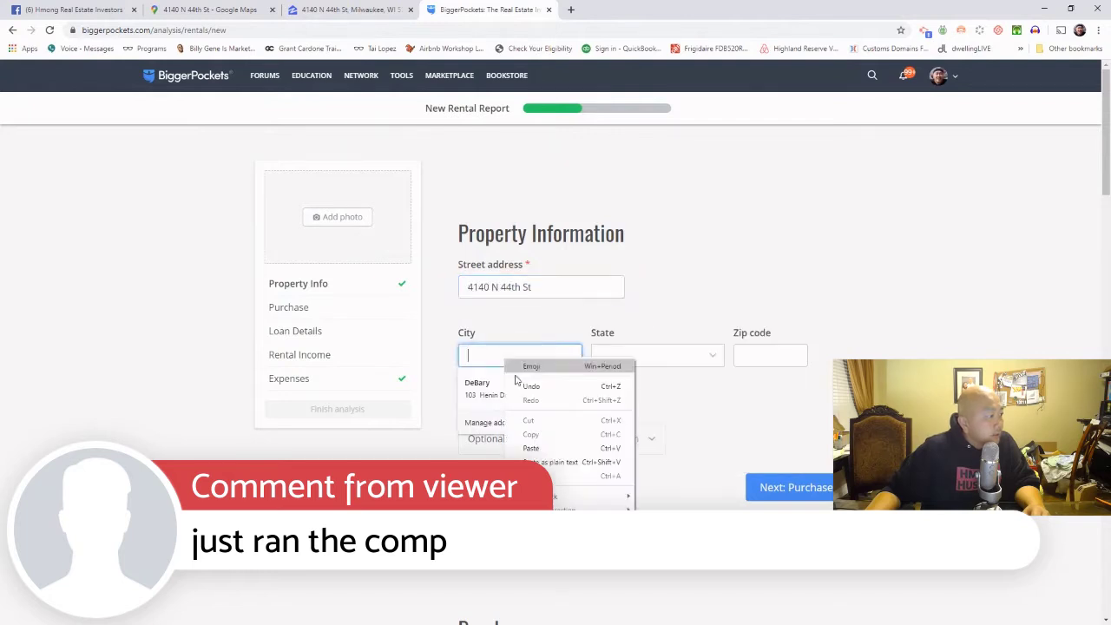
pyautogui.click(534, 448)
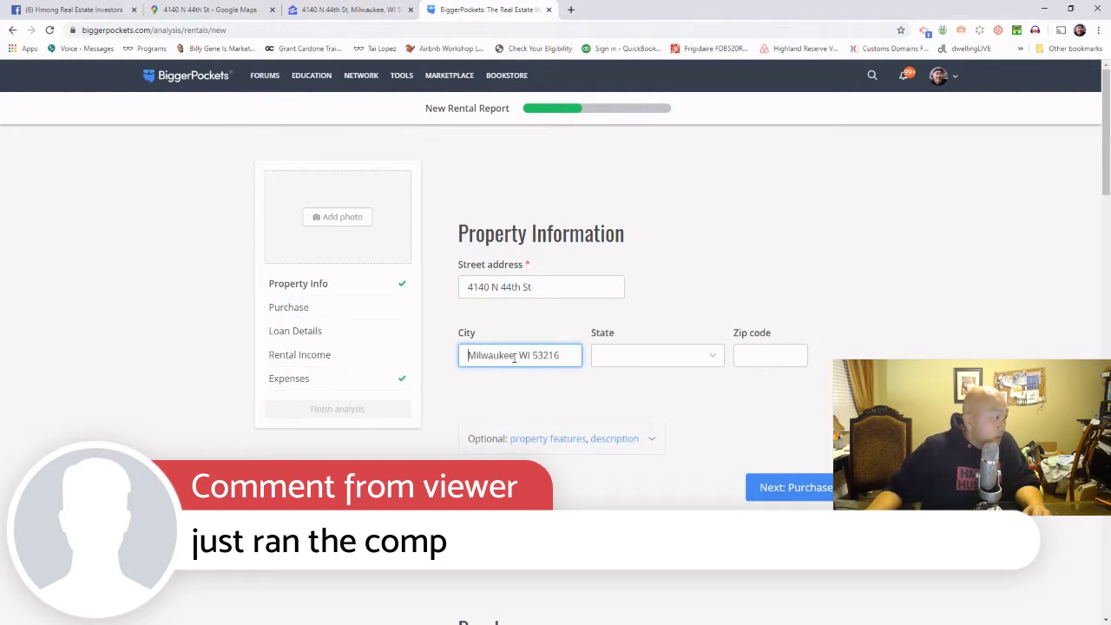
pyautogui.moveTo(514, 358); pyautogui.dragTo(561, 358)
pyautogui.rightClick(542, 357)
pyautogui.click(613, 388)
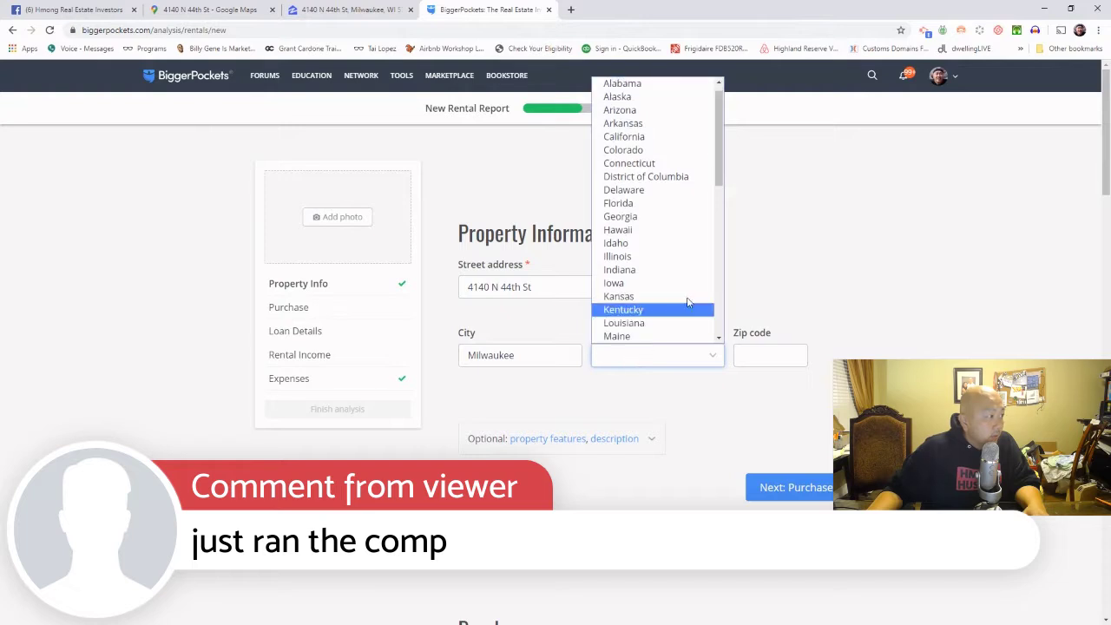
# Step: Set the state to Wisconsin and the zip code to 53216
pyautogui.scroll(-5, 686, 327)
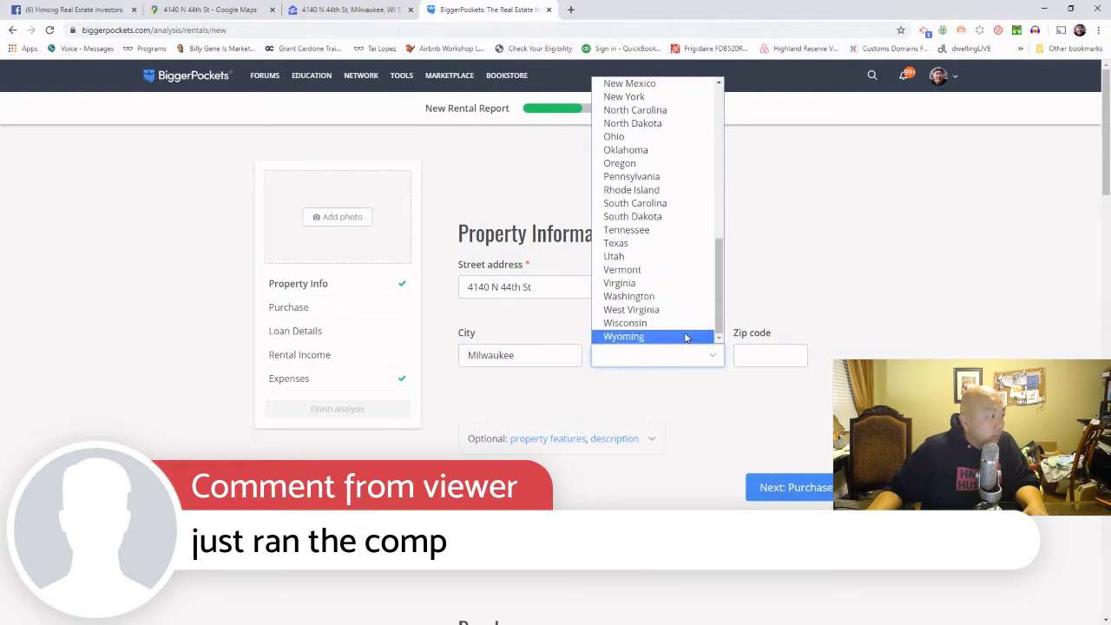
pyautogui.click(768, 359)
pyautogui.rightClick(767, 361)
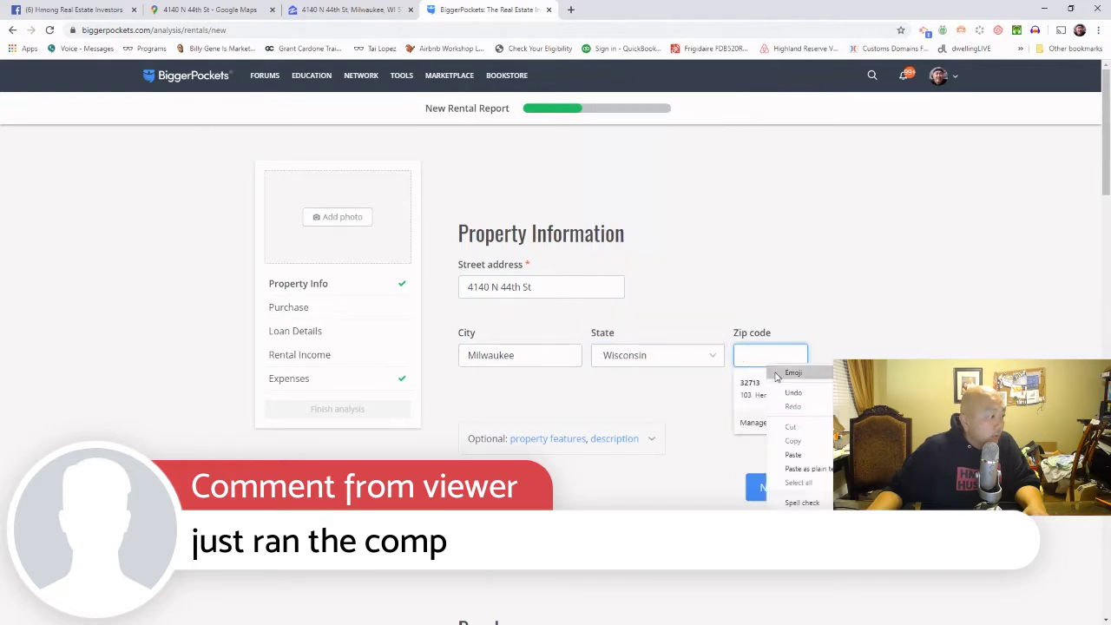
pyautogui.click(812, 461)
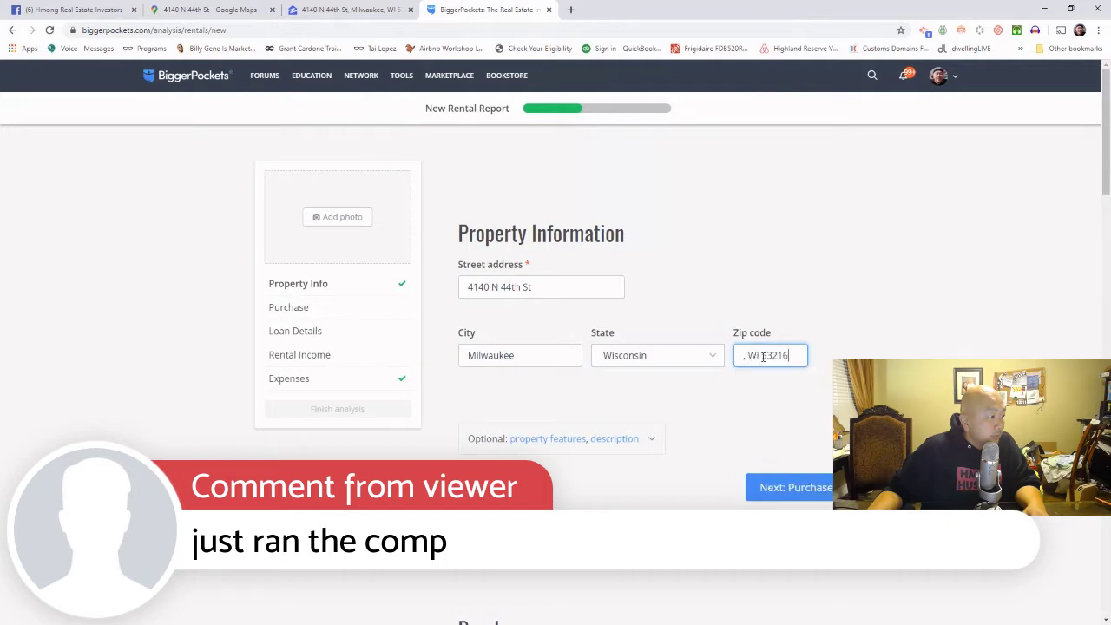
pyautogui.moveTo(763, 356); pyautogui.dragTo(720, 359)
pyautogui.press('BackSpace')
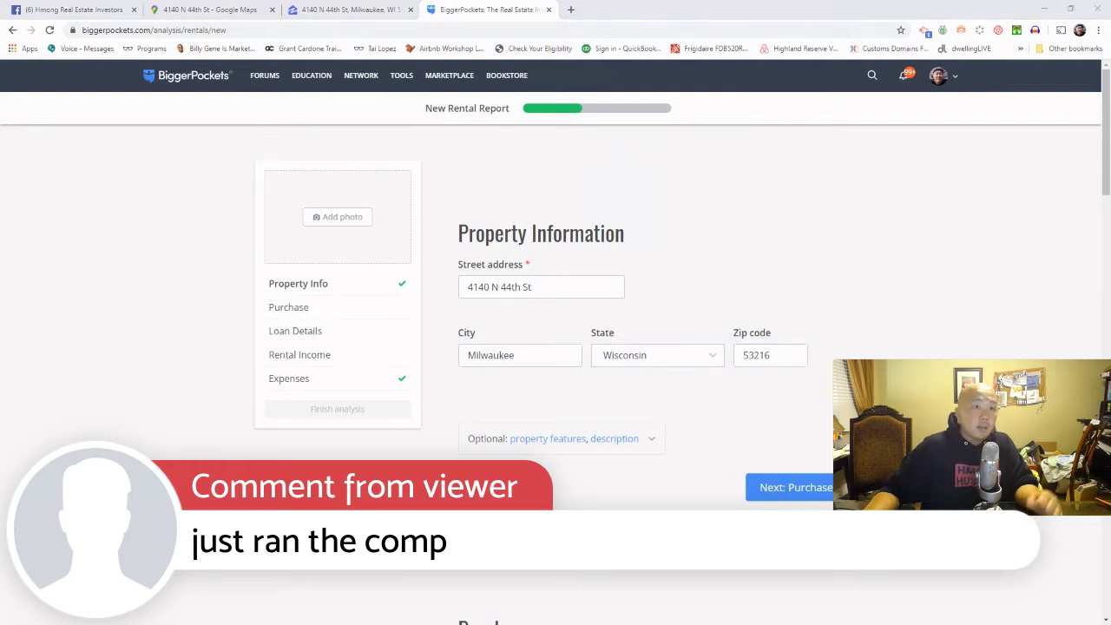
# Step: Enter a 58000 purchase price in the Purchase section
pyautogui.click(797, 500)
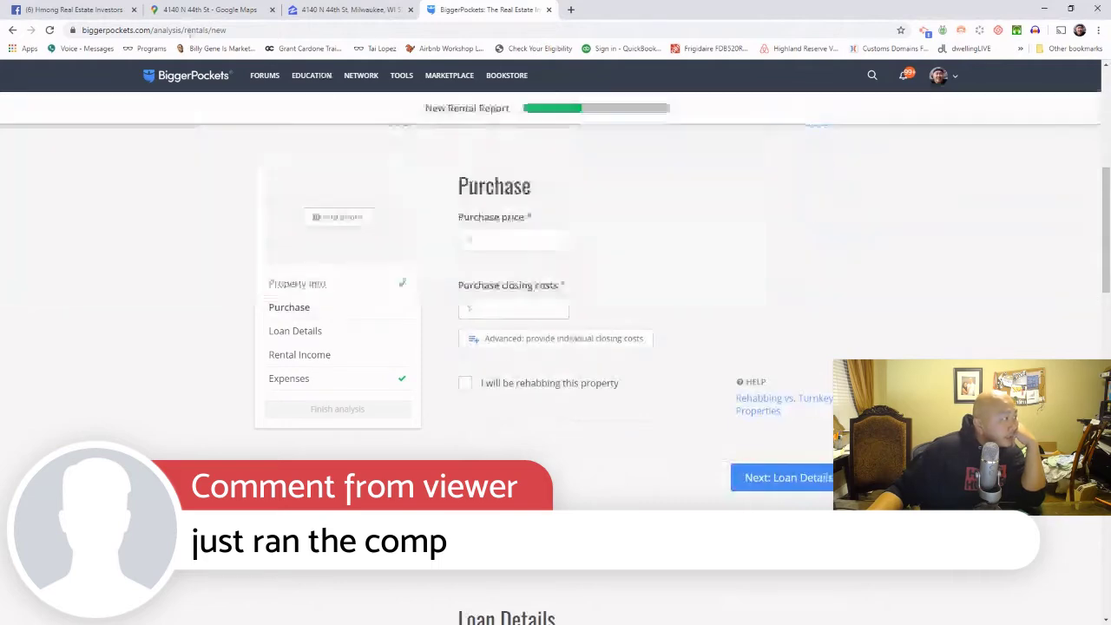
pyautogui.click(95, 7)
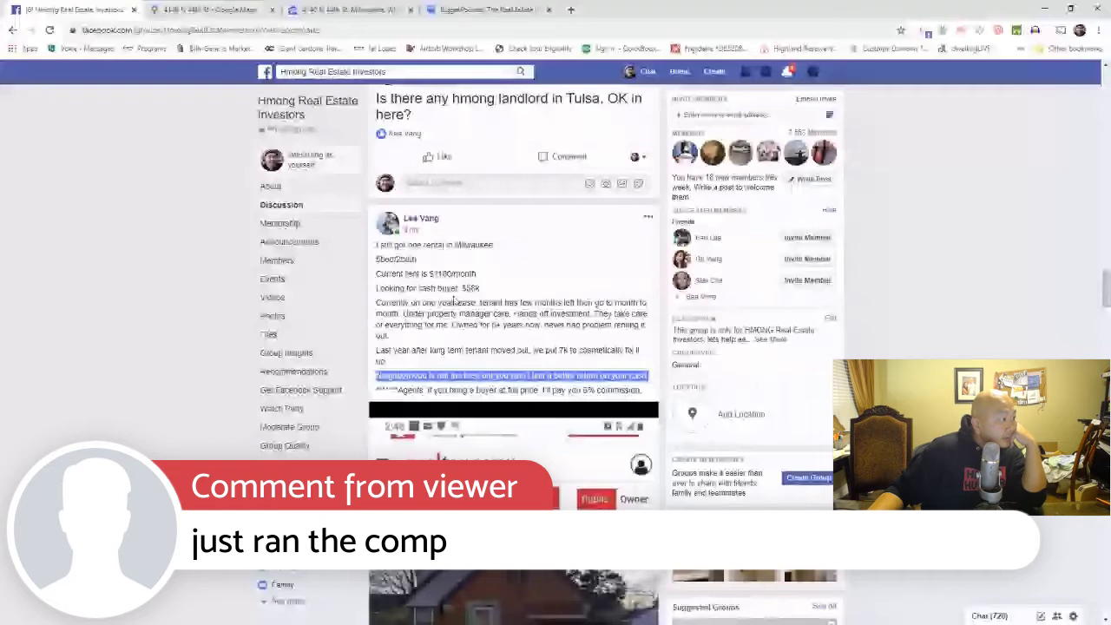
pyautogui.hotkey('ctrl', 'shift', 'Tab')
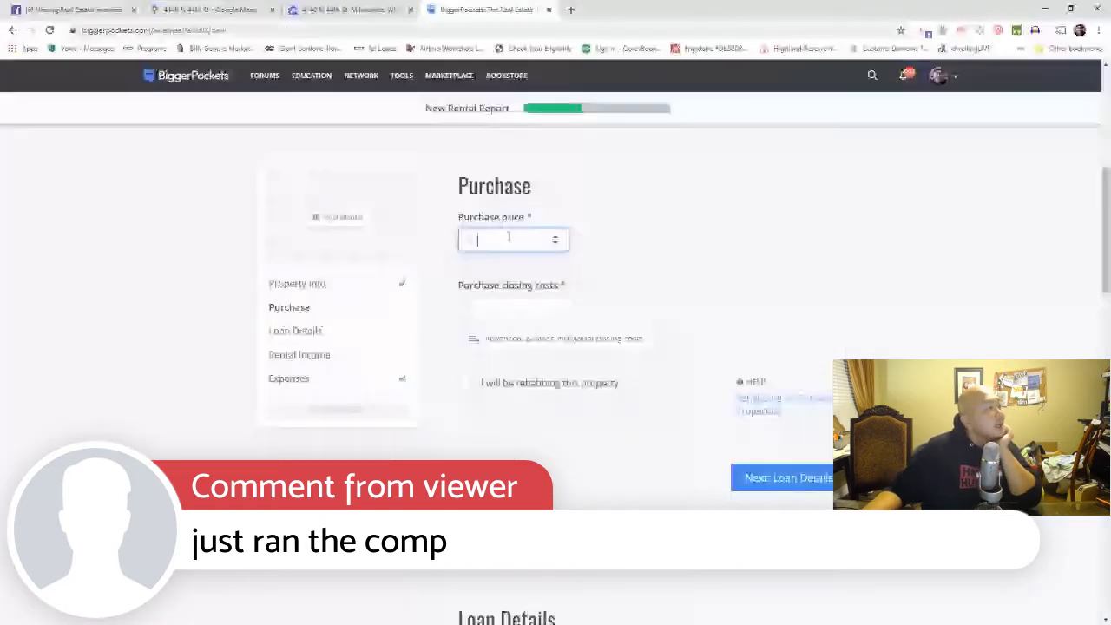
pyautogui.write('58')
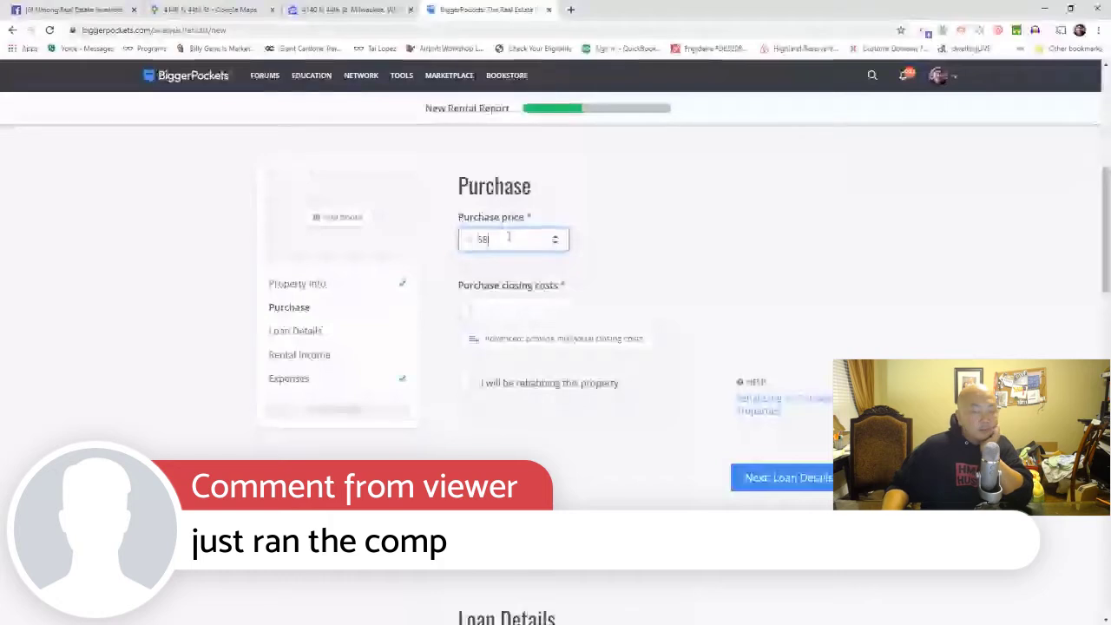
pyautogui.write('00')
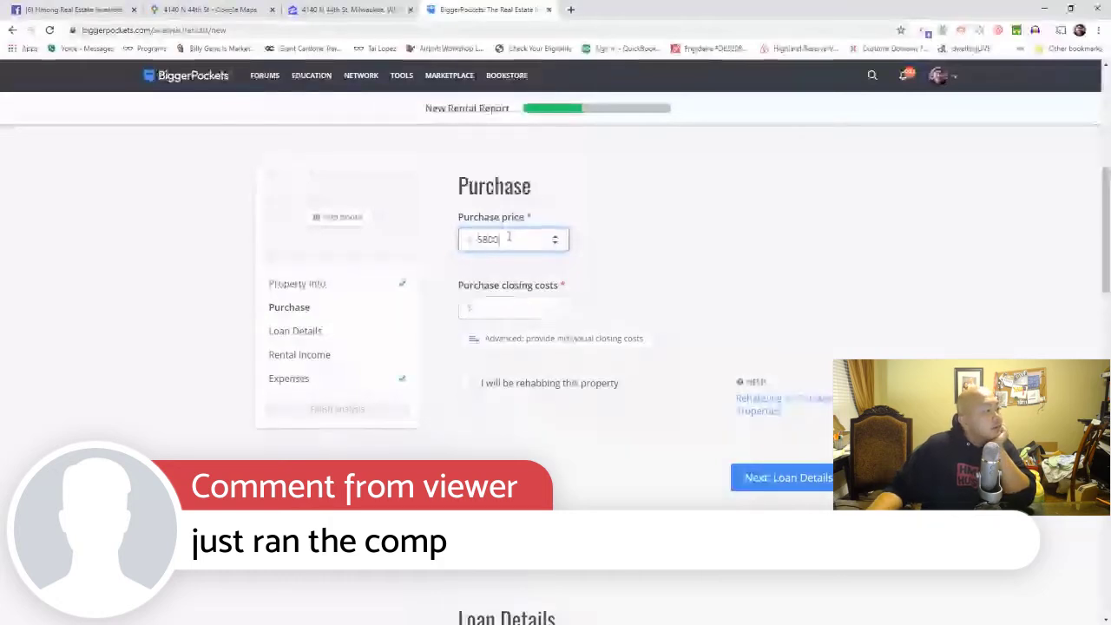
pyautogui.write('0')
# Step: Work out 3% of 58,000 in Windows Calculator for closing costs
pyautogui.click(555, 309)
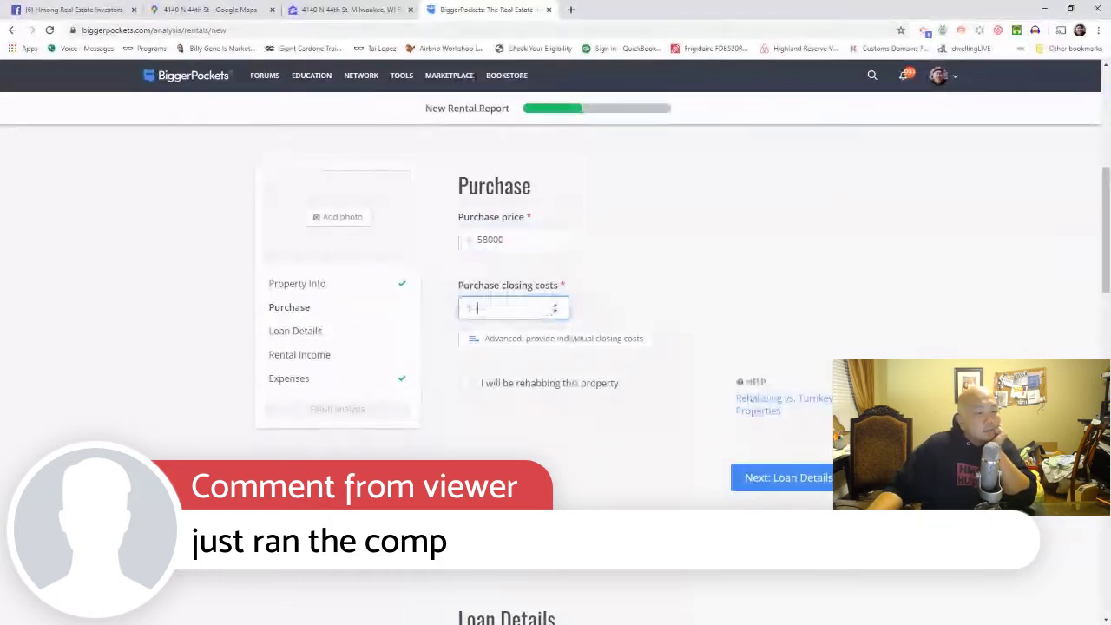
pyautogui.press('XF86Calculator')
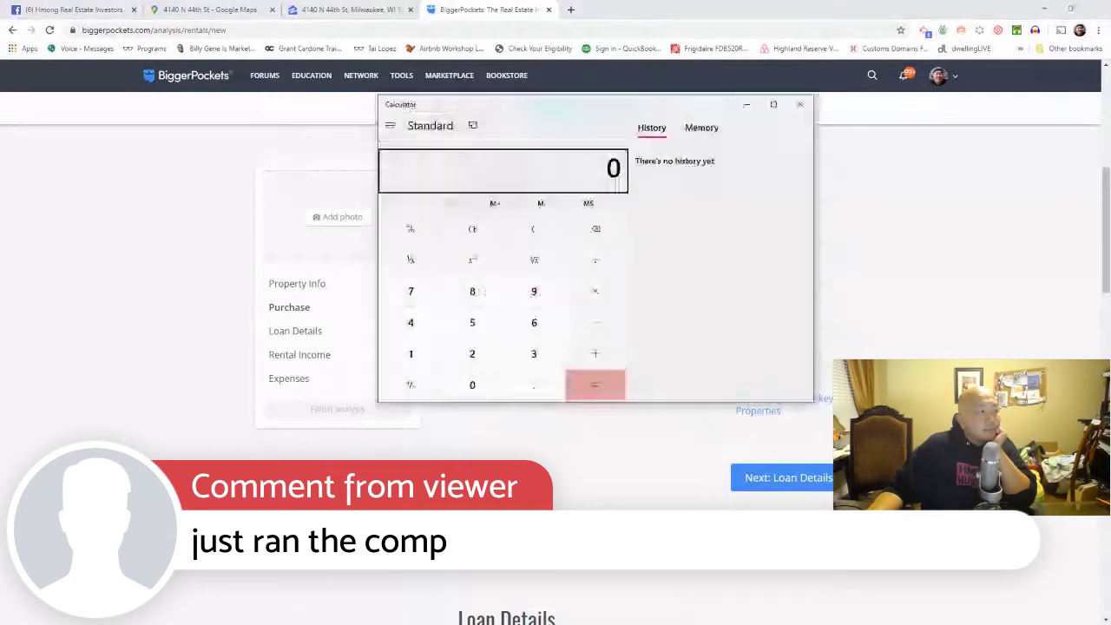
pyautogui.moveTo(625, 106); pyautogui.dragTo(861, 96)
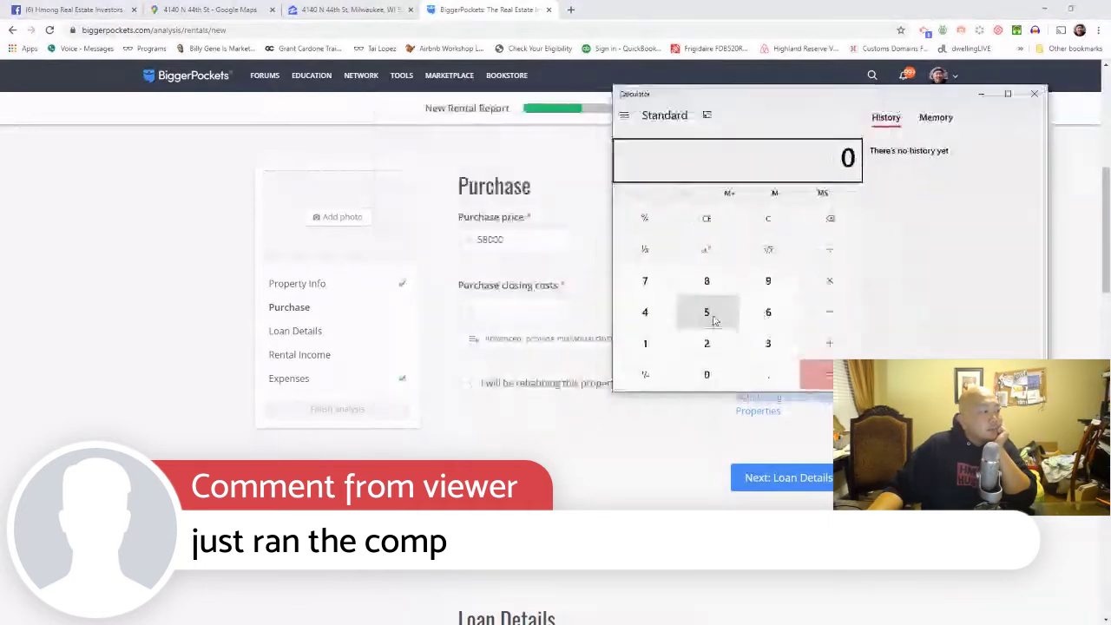
pyautogui.click(707, 312)
pyautogui.click(707, 281)
pyautogui.doubleClick(707, 374)
pyautogui.click(707, 375)
pyautogui.click(829, 281)
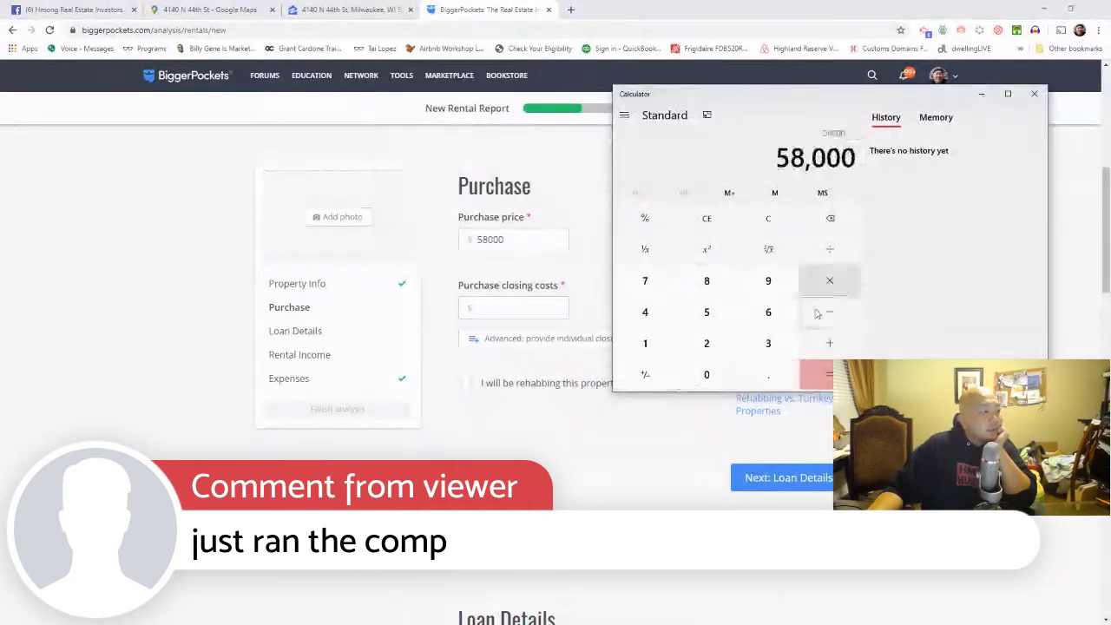
pyautogui.click(769, 374)
pyautogui.click(706, 374)
pyautogui.click(769, 343)
pyautogui.click(814, 373)
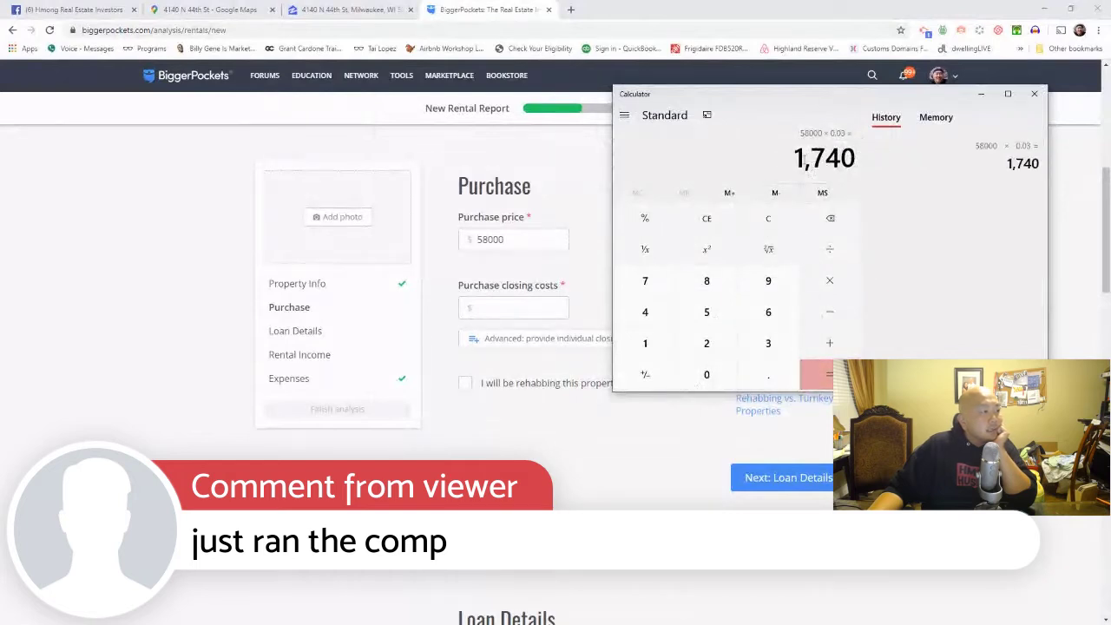
# Step: Enter 2000 as the purchase closing costs
pyautogui.click(515, 307)
pyautogui.write('2')
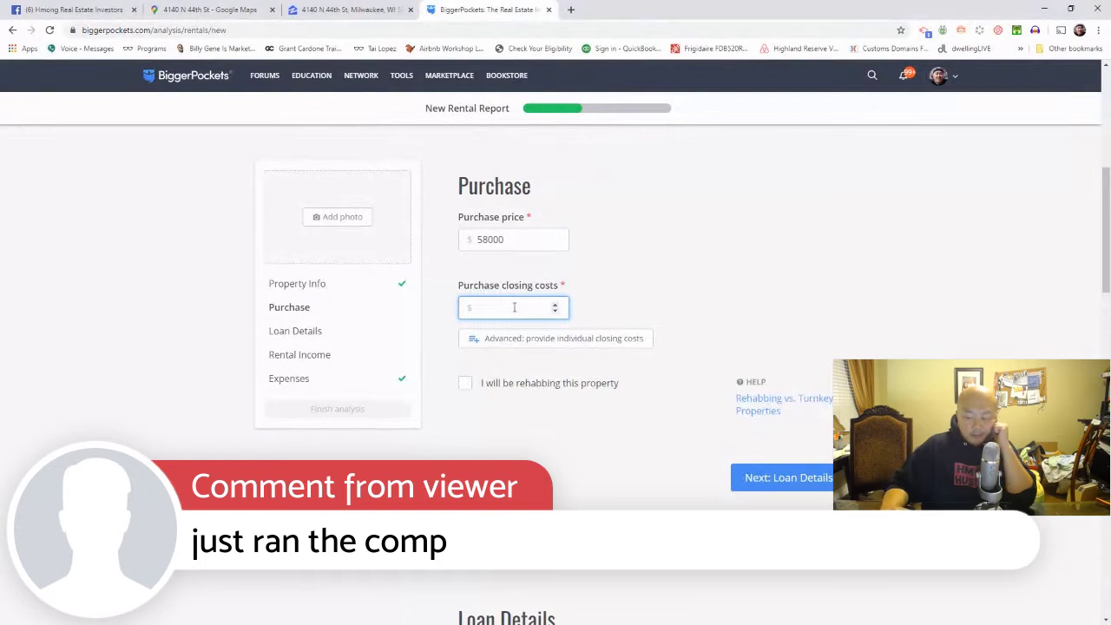
pyautogui.write('000')
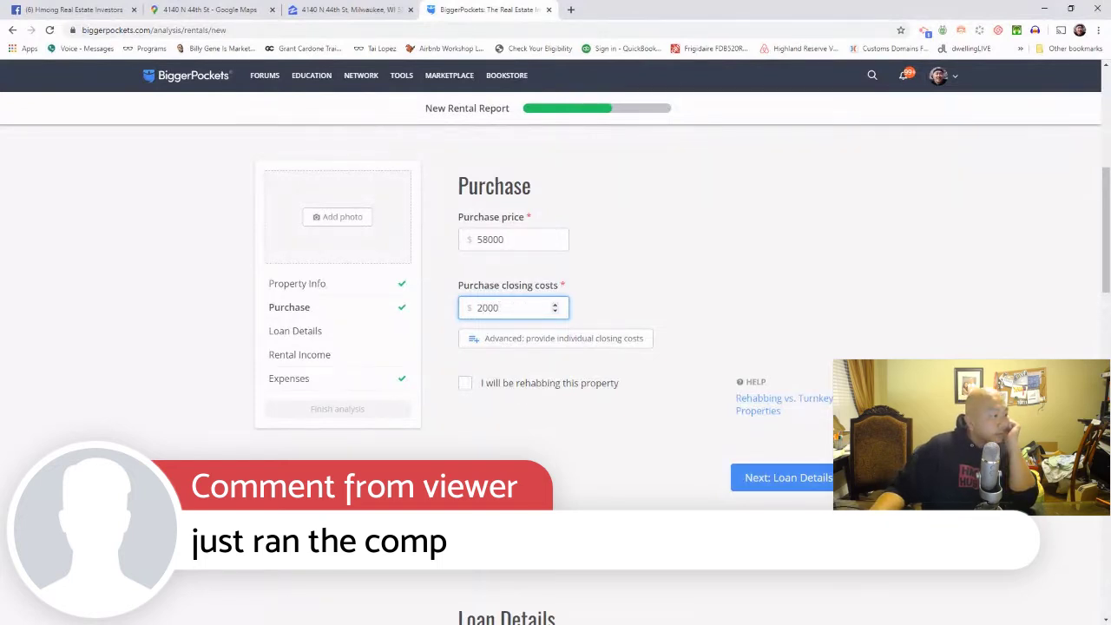
pyautogui.scroll(-1, 807, 489)
pyautogui.scroll(-2, 807, 489)
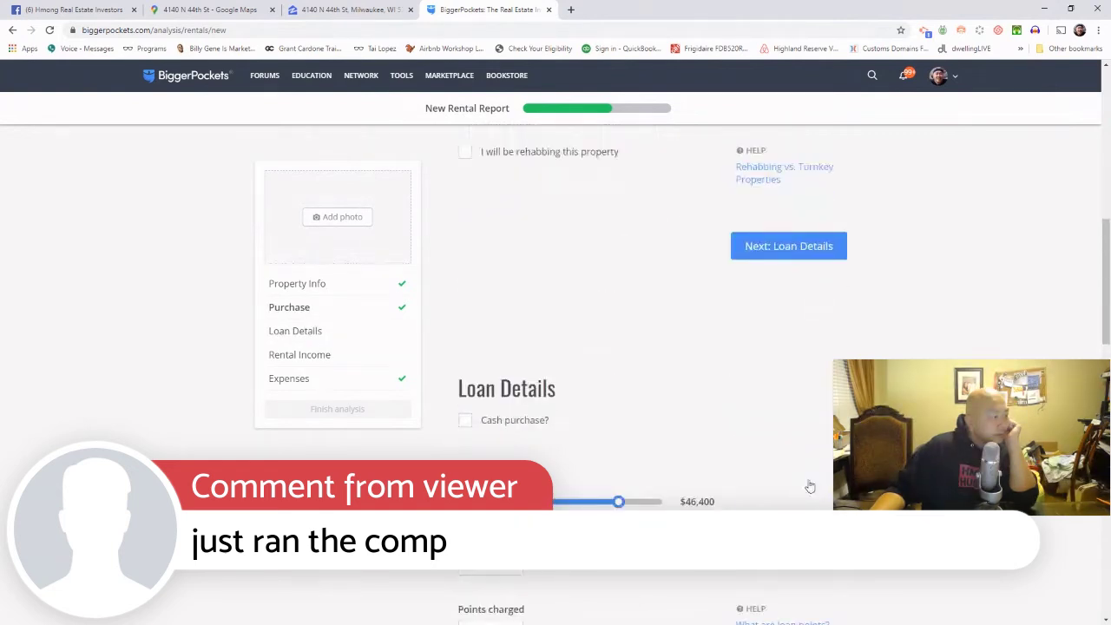
# Step: Mark the deal as a cash purchase
pyautogui.scroll(-3, 809, 484)
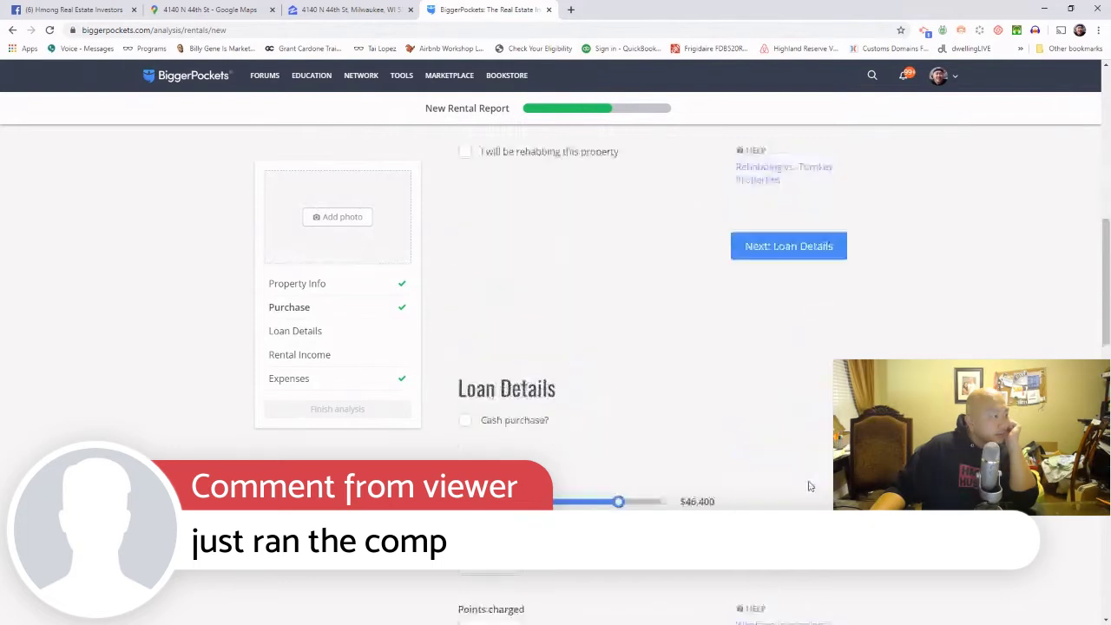
pyautogui.scroll(-4, 810, 487)
pyautogui.scroll(3, 809, 486)
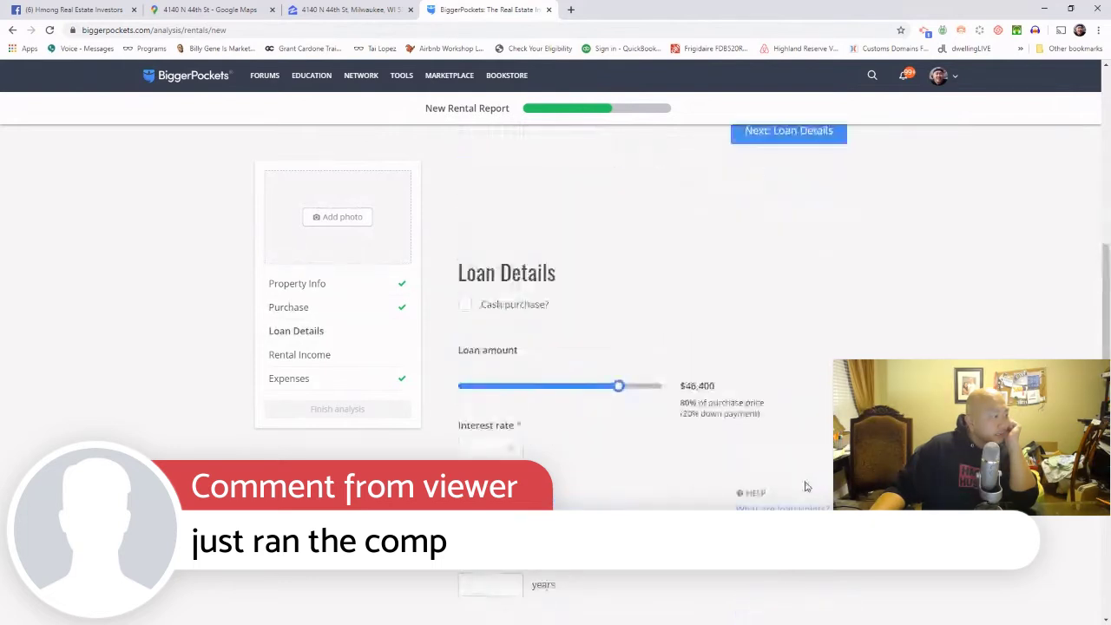
pyautogui.click(467, 305)
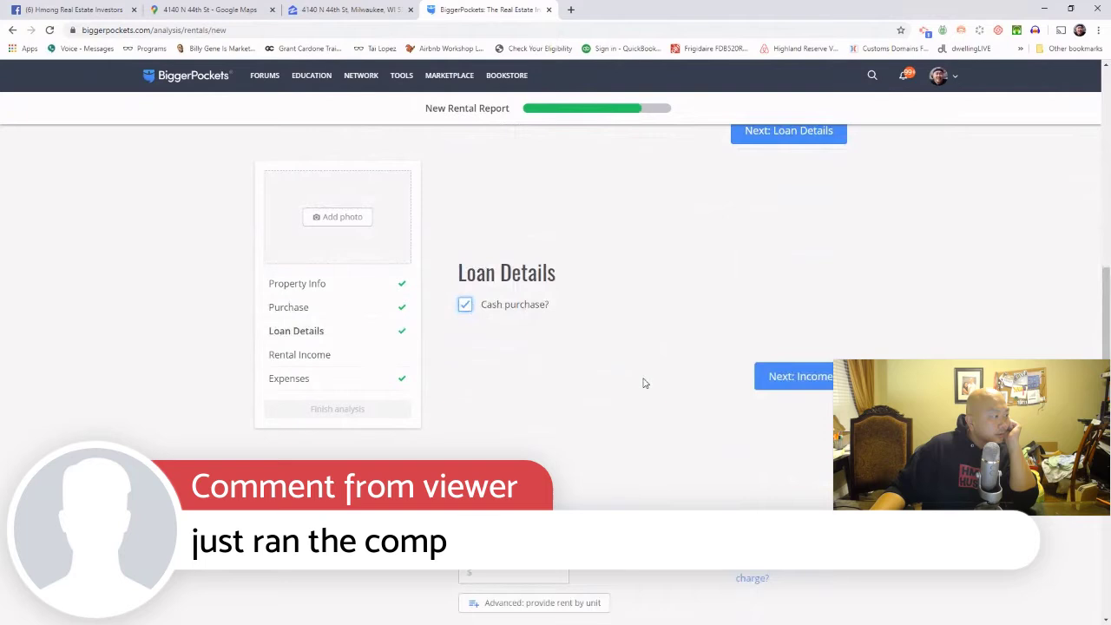
# Step: Check the rent: $1180 on the Facebook post, $1,190/mo Zillow Rent Zestimate
pyautogui.scroll(-3, 644, 383)
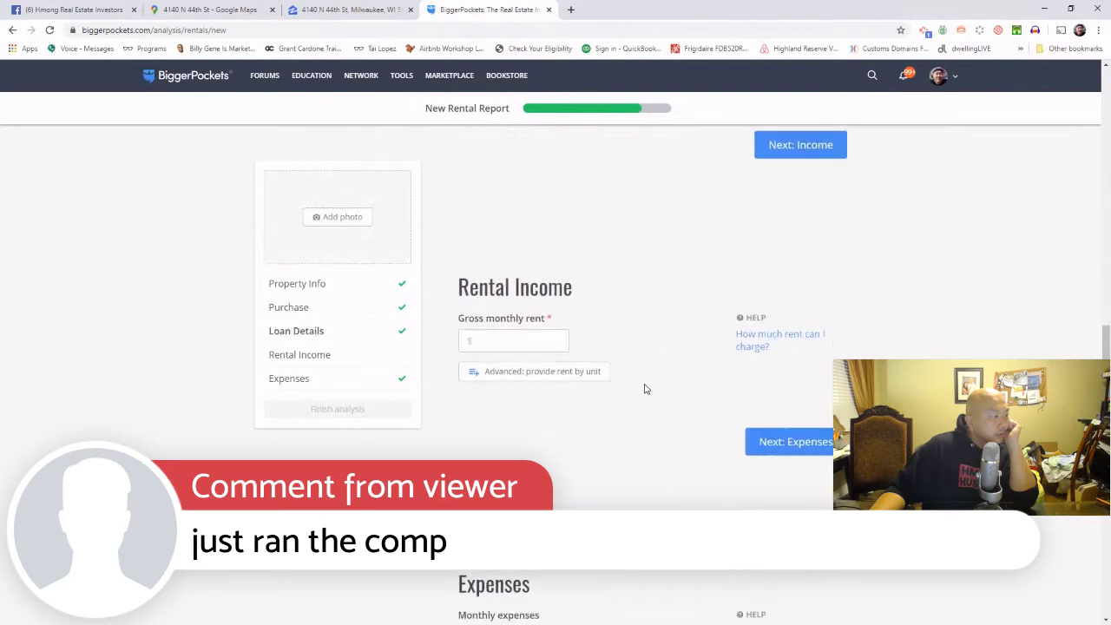
pyautogui.click(551, 341)
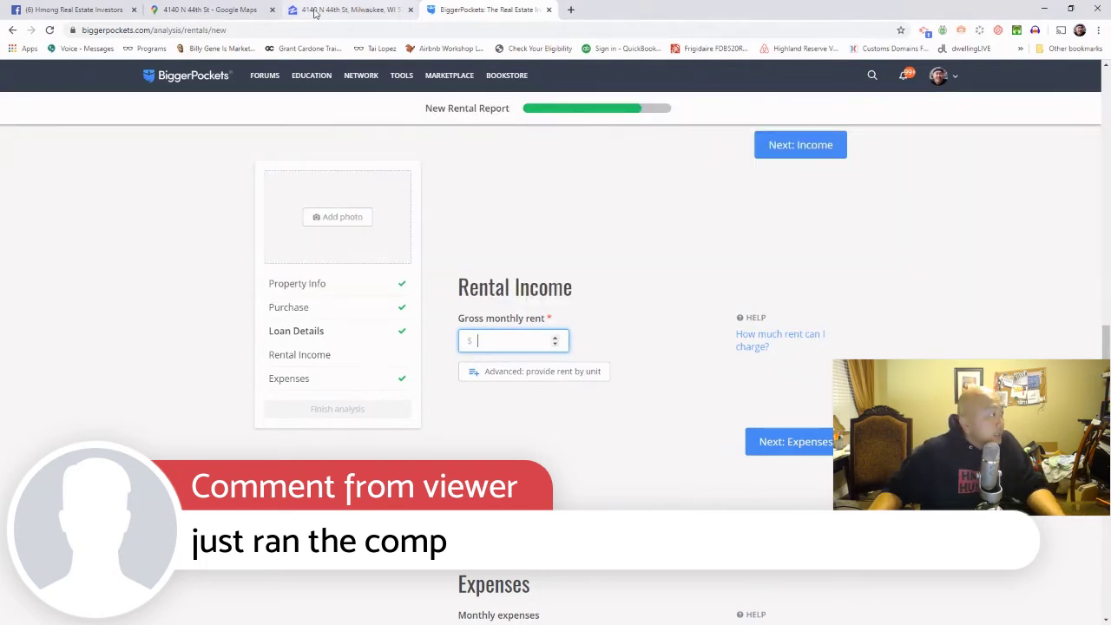
pyautogui.click(74, 9)
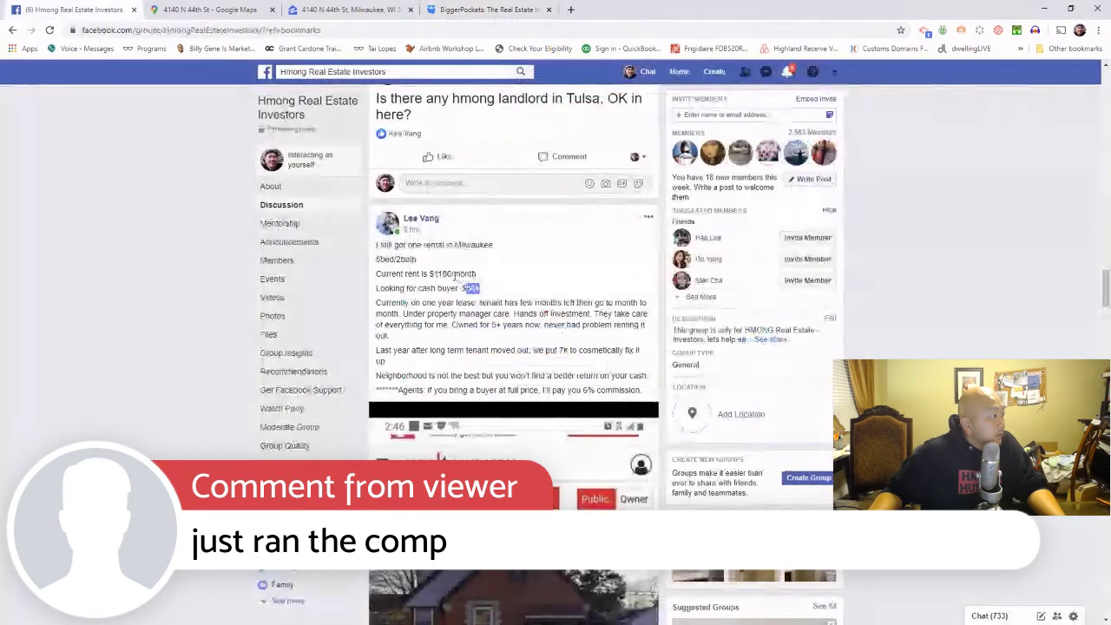
pyautogui.moveTo(454, 275); pyautogui.dragTo(430, 275)
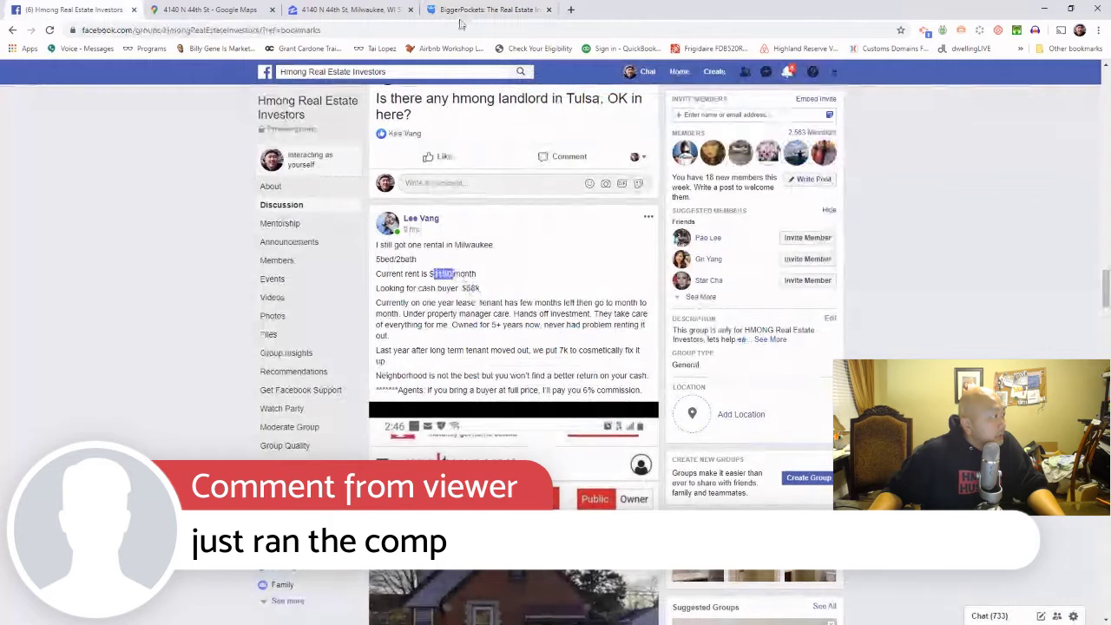
pyautogui.click(492, 10)
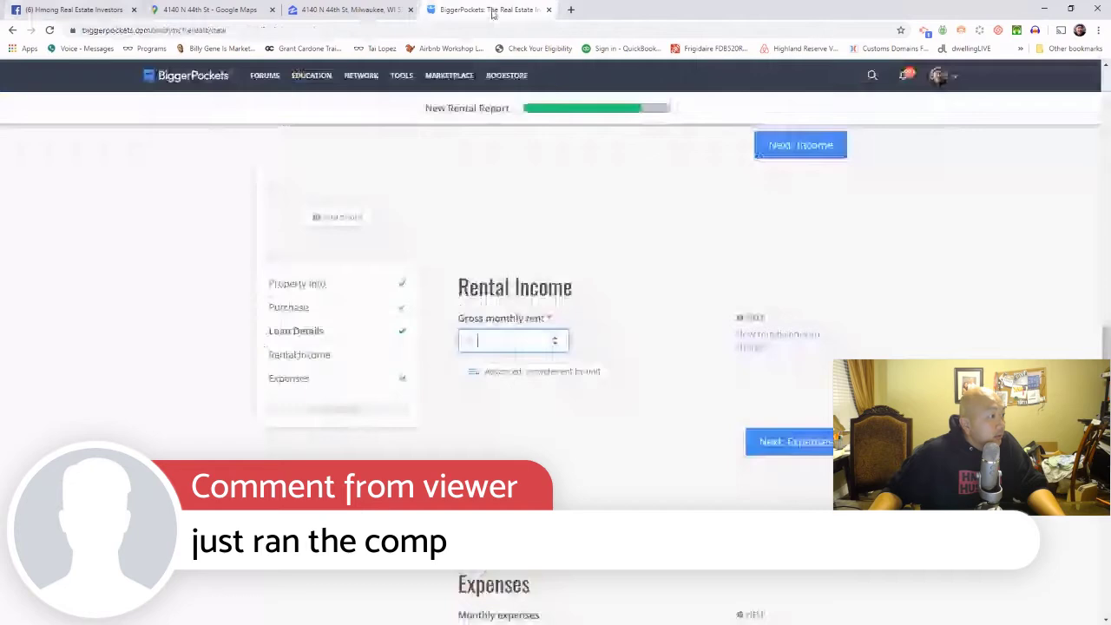
pyautogui.click(348, 11)
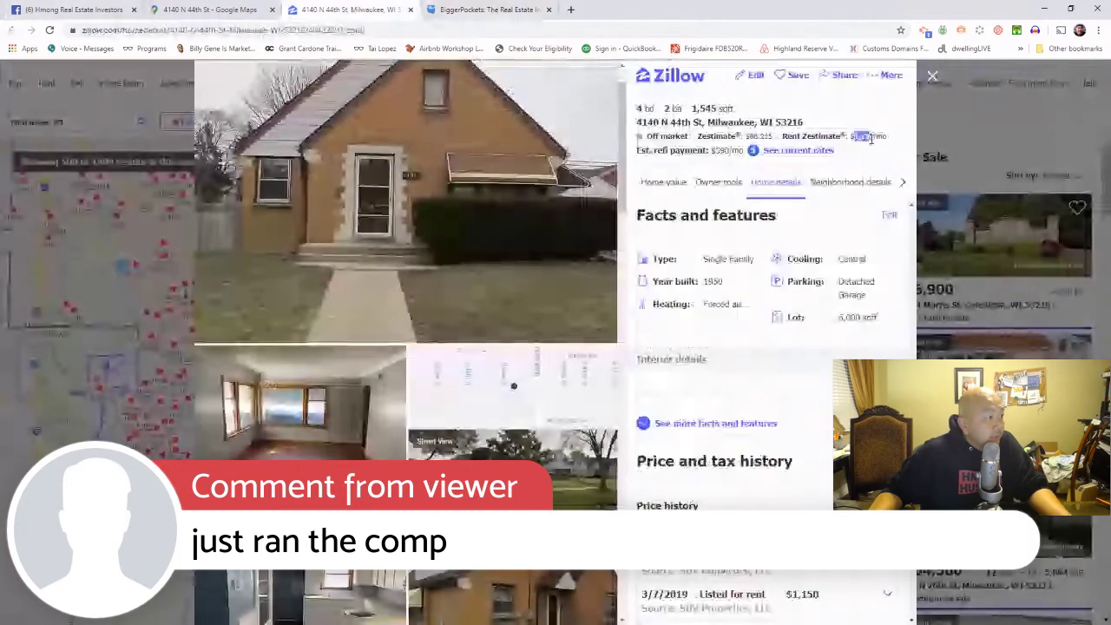
pyautogui.moveTo(853, 136); pyautogui.dragTo(883, 139)
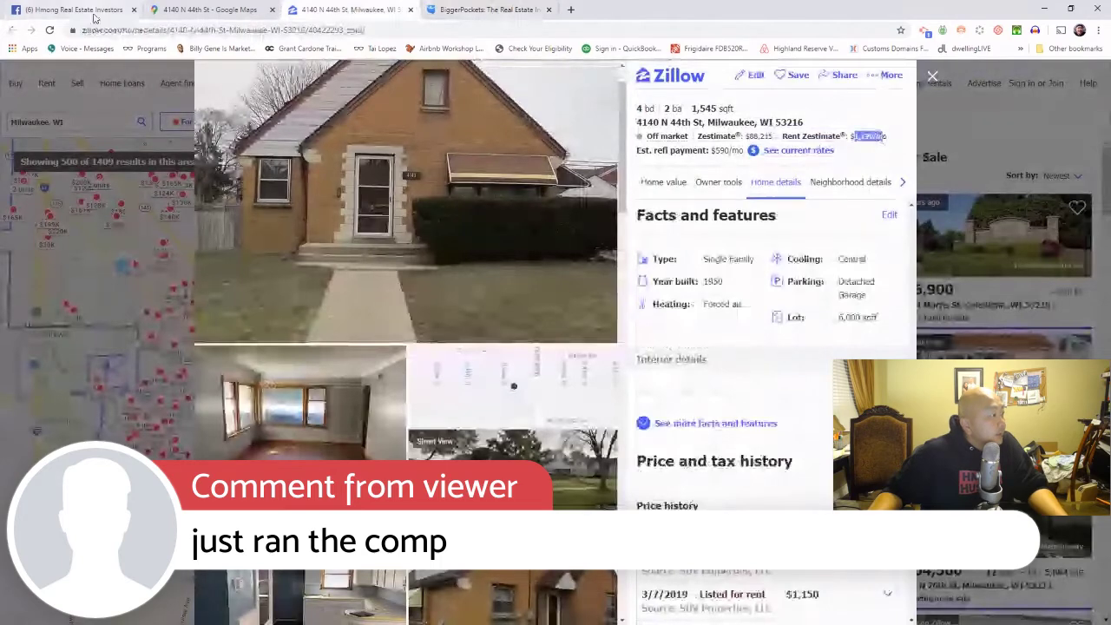
# Step: Enter 1180 as the gross monthly rent
pyautogui.click(95, 16)
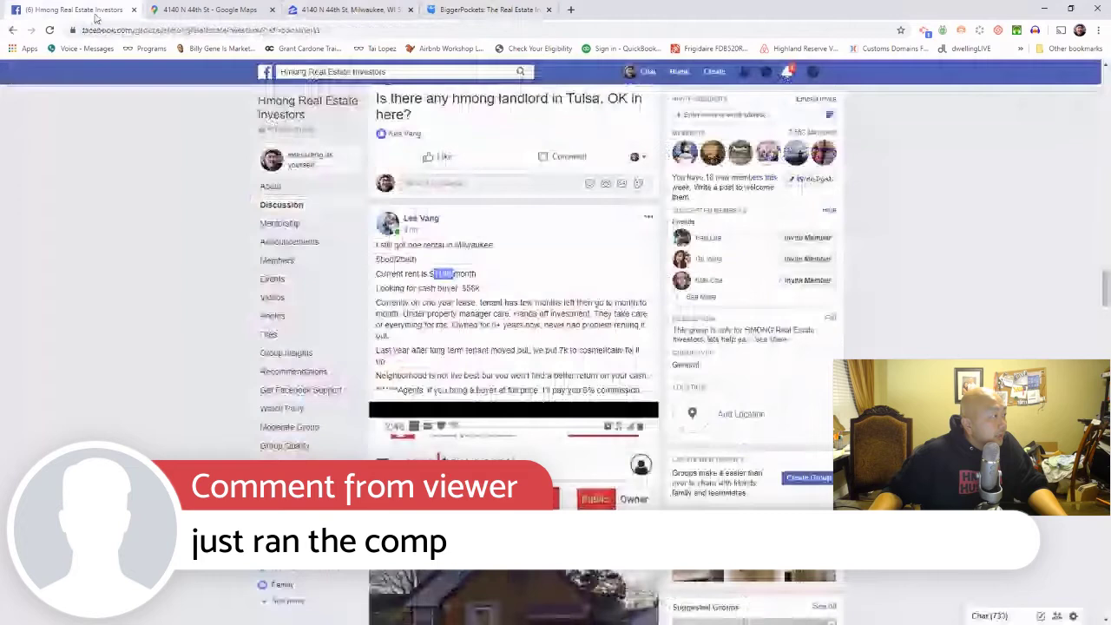
pyautogui.click(486, 9)
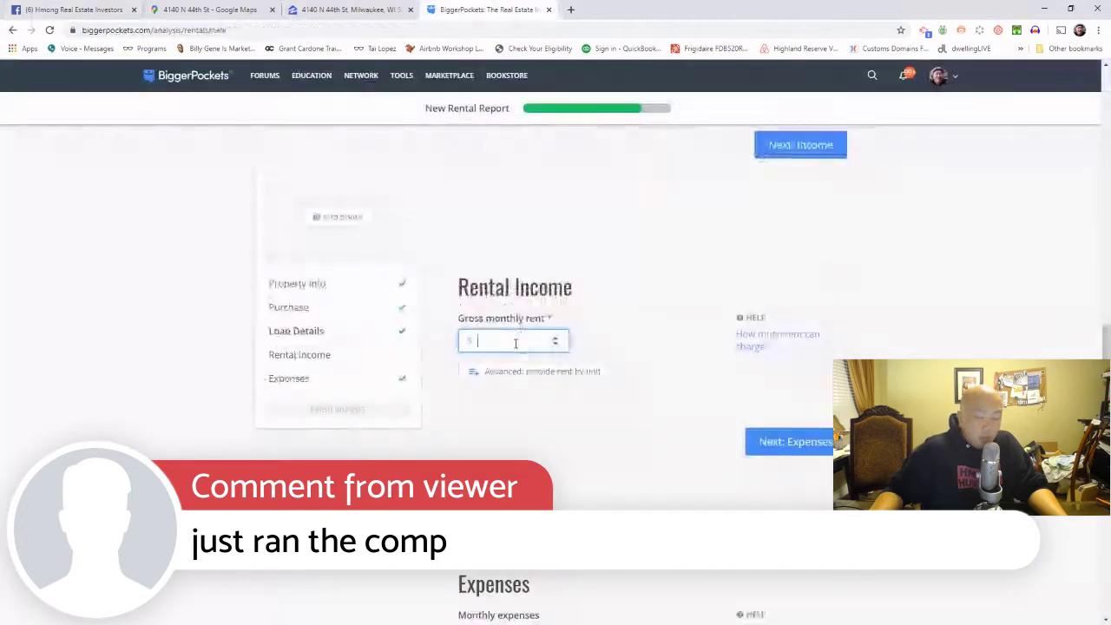
pyautogui.write('1180')
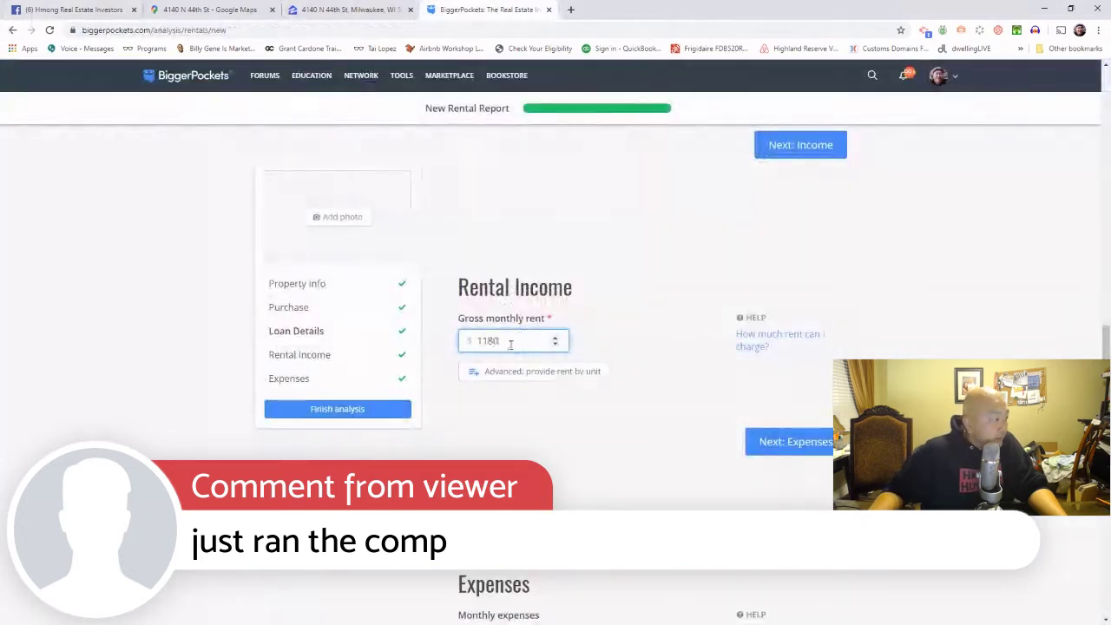
pyautogui.click(634, 356)
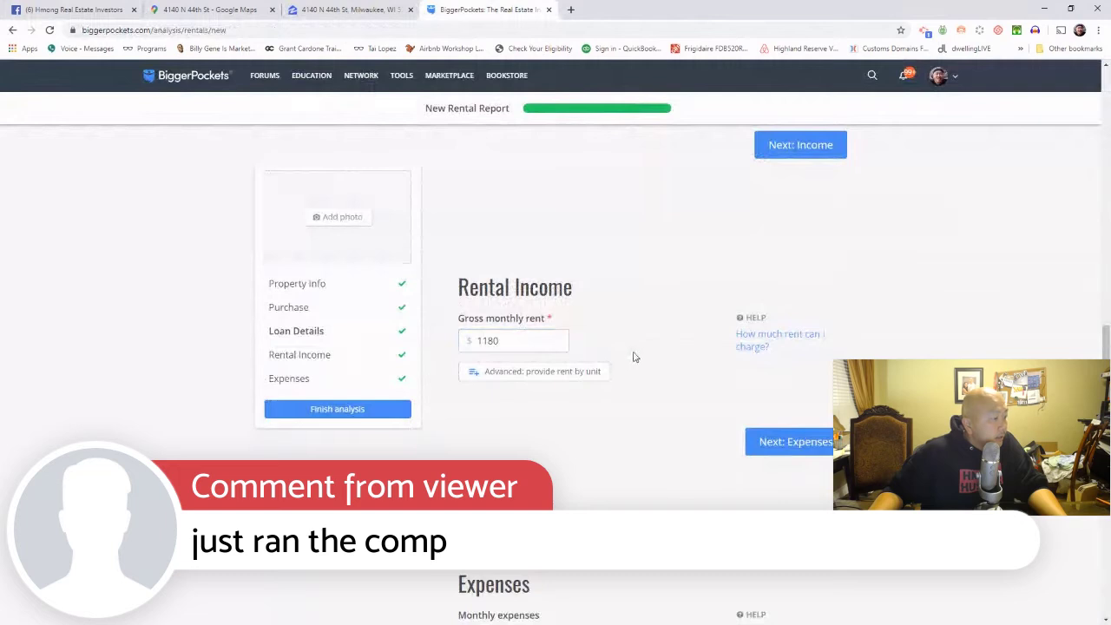
pyautogui.scroll(-2, 634, 356)
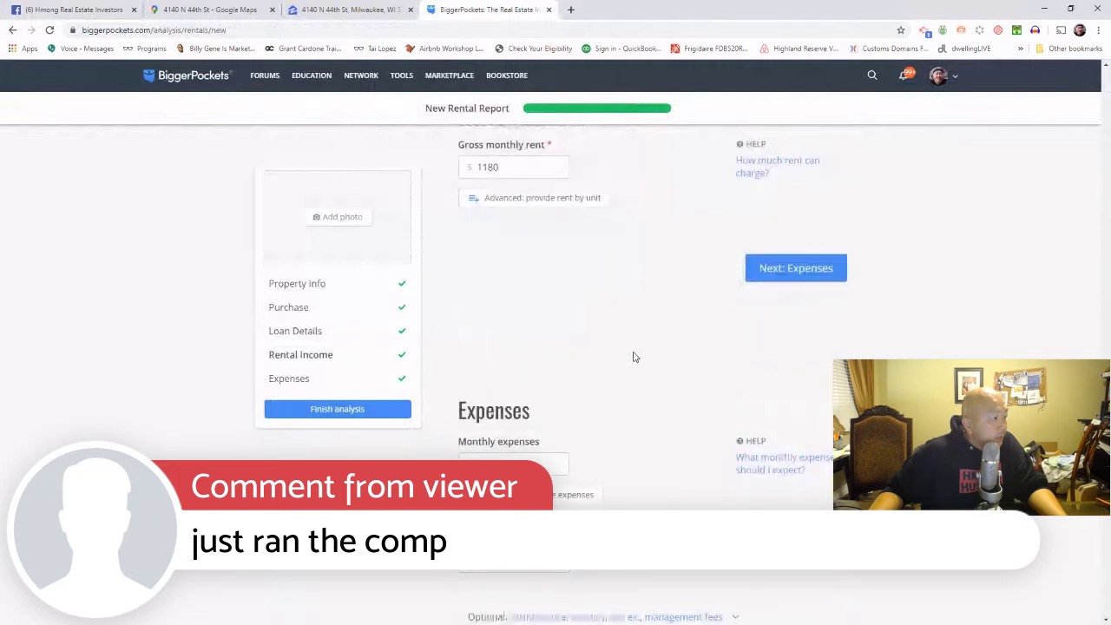
# Step: Move to Expenses and copy the 1,955 2018 property tax from Zillow
pyautogui.click(814, 279)
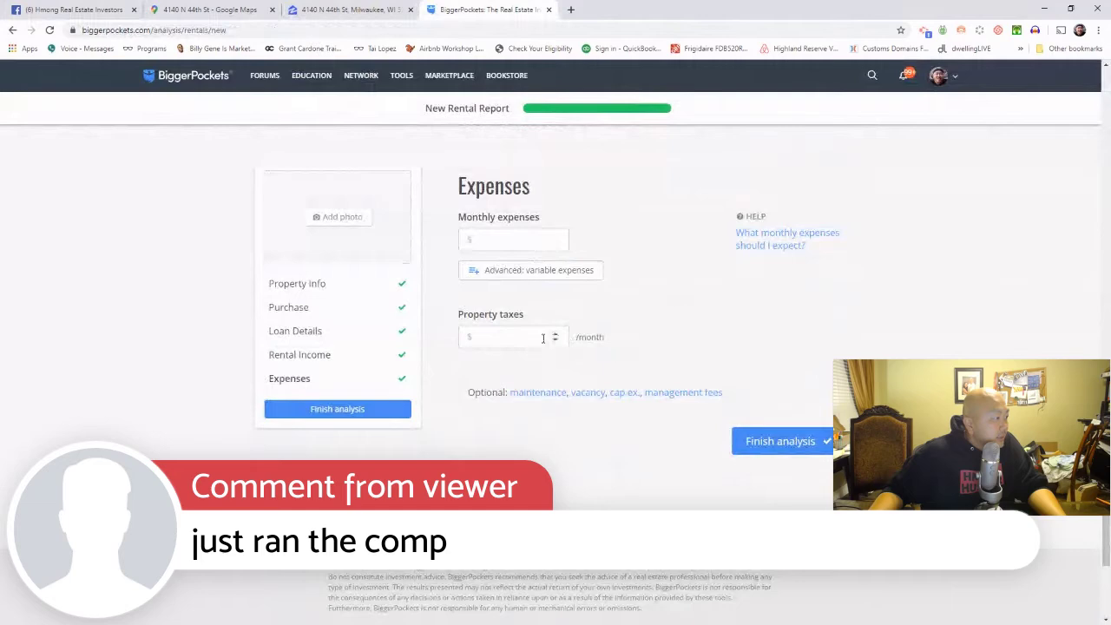
pyautogui.click(326, 11)
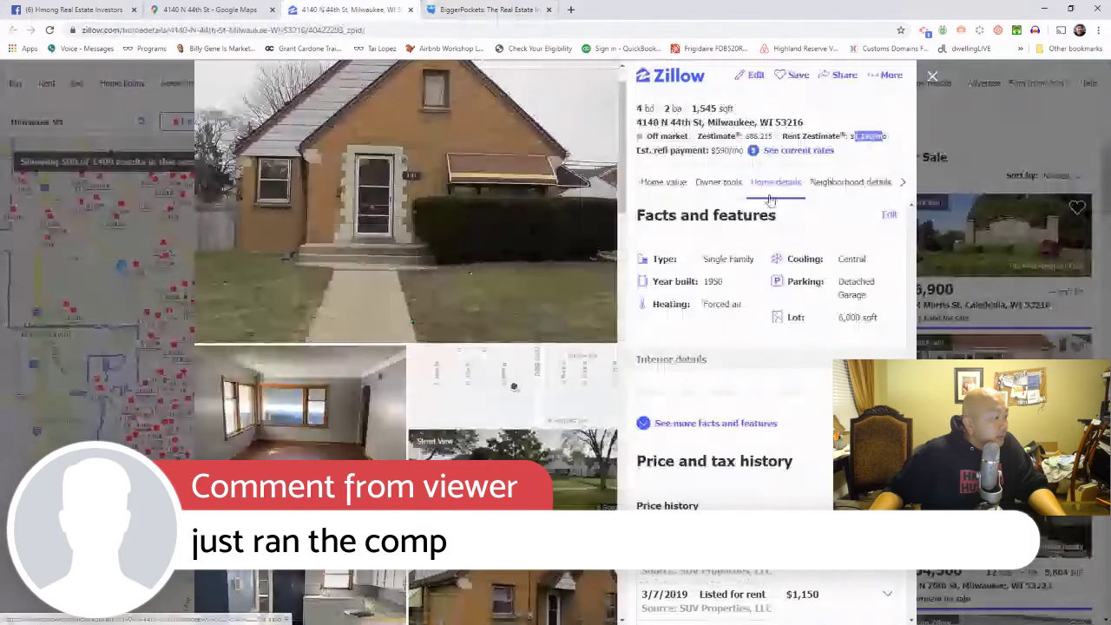
pyautogui.scroll(-8, 728, 278)
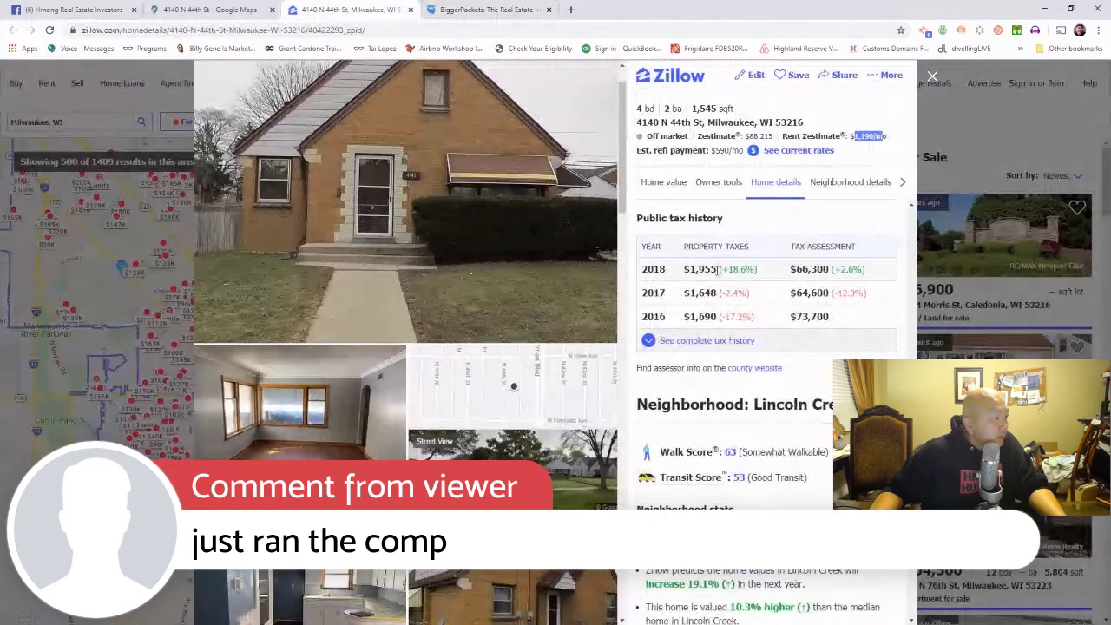
pyautogui.doubleClick(705, 271)
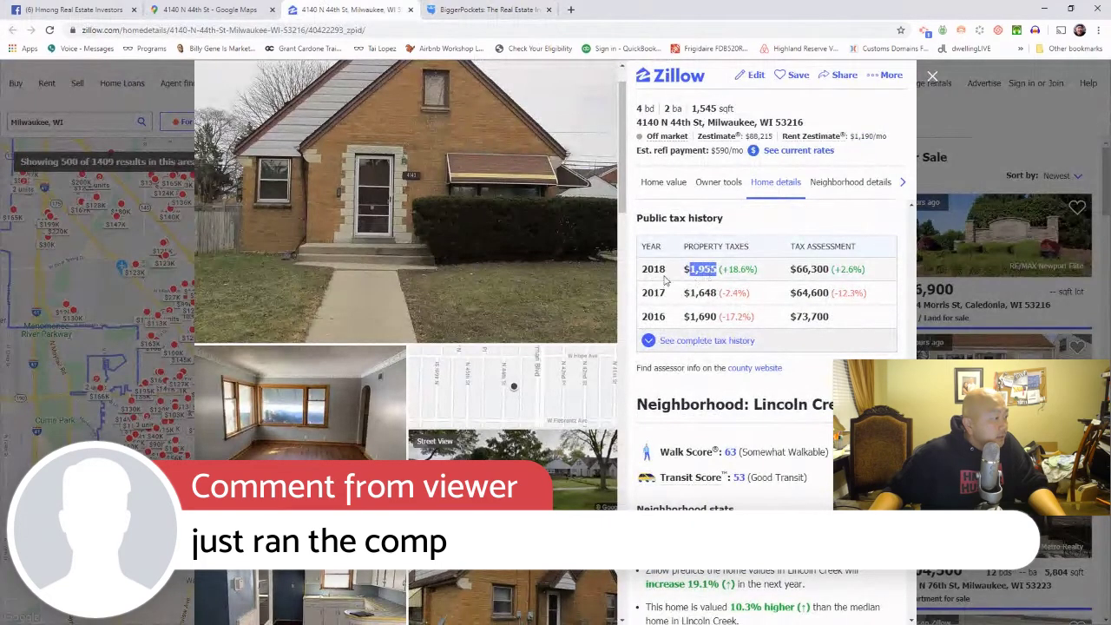
pyautogui.rightClick(710, 272)
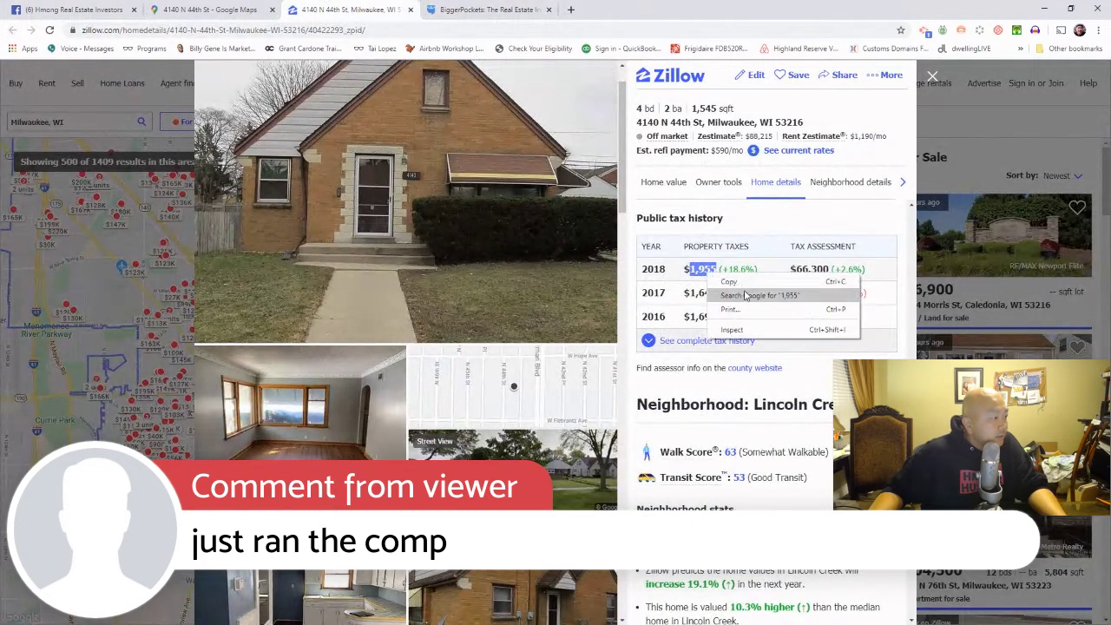
pyautogui.click(729, 281)
# Step: Paste 1955 into the Monthly expenses field
pyautogui.click(483, 9)
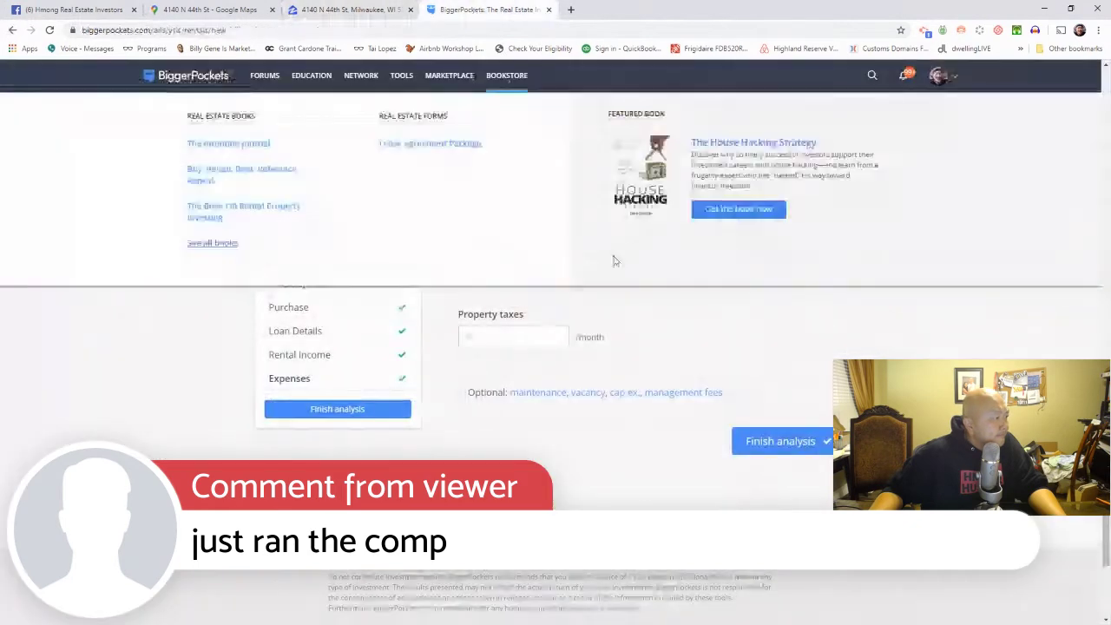
pyautogui.click(524, 242)
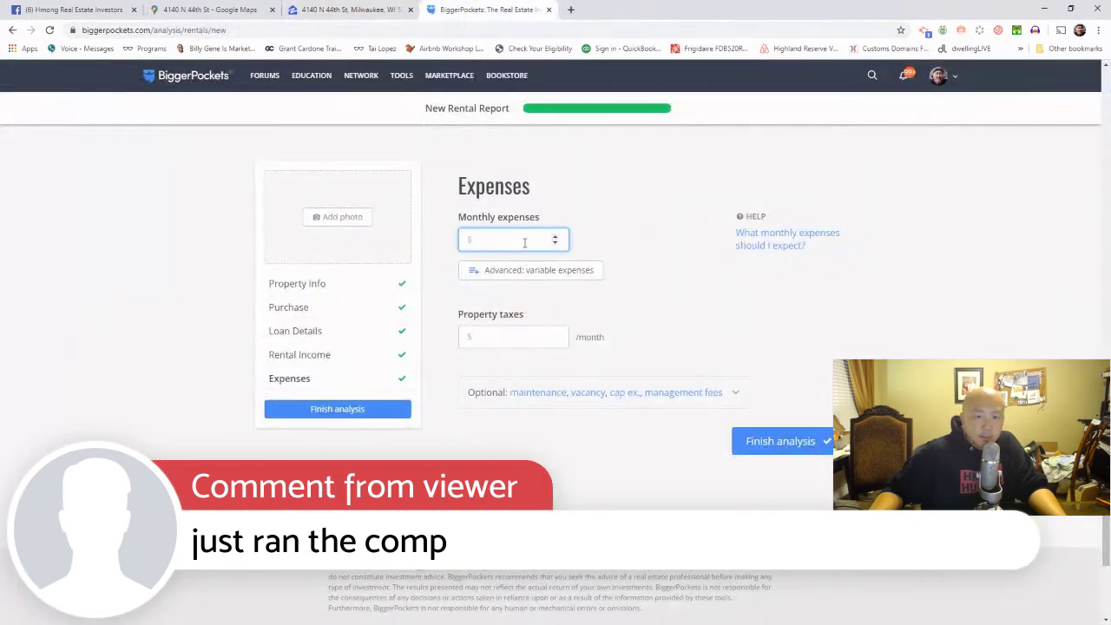
pyautogui.rightClick(524, 242)
pyautogui.click(578, 308)
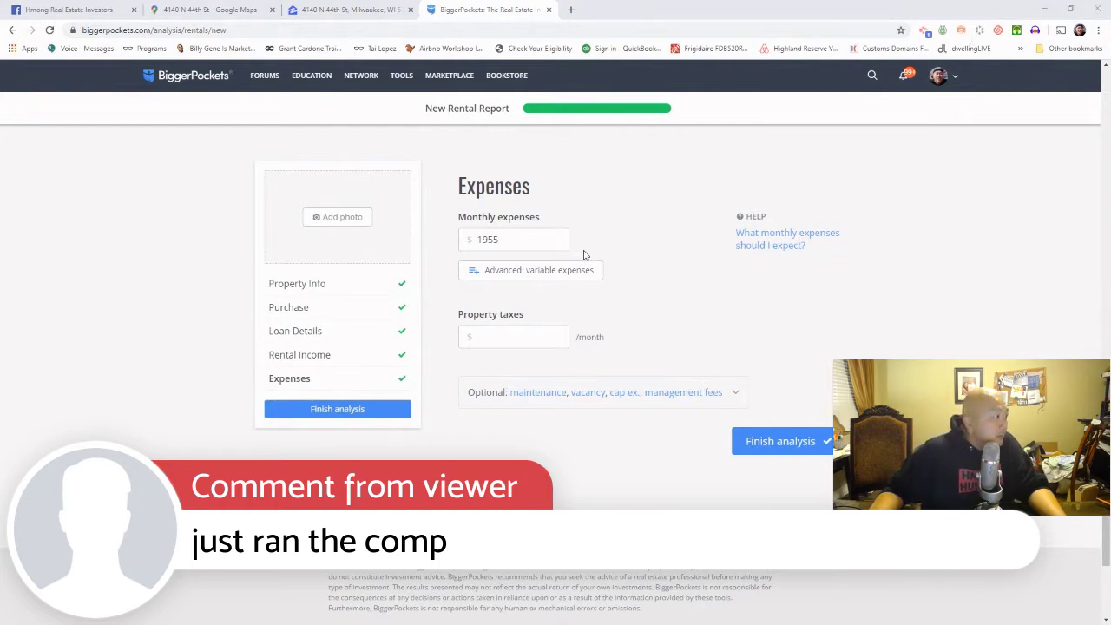
# Step: Move 1955 out of Monthly expenses and into Property taxes
pyautogui.click(556, 241)
pyautogui.moveTo(521, 239); pyautogui.dragTo(454, 241)
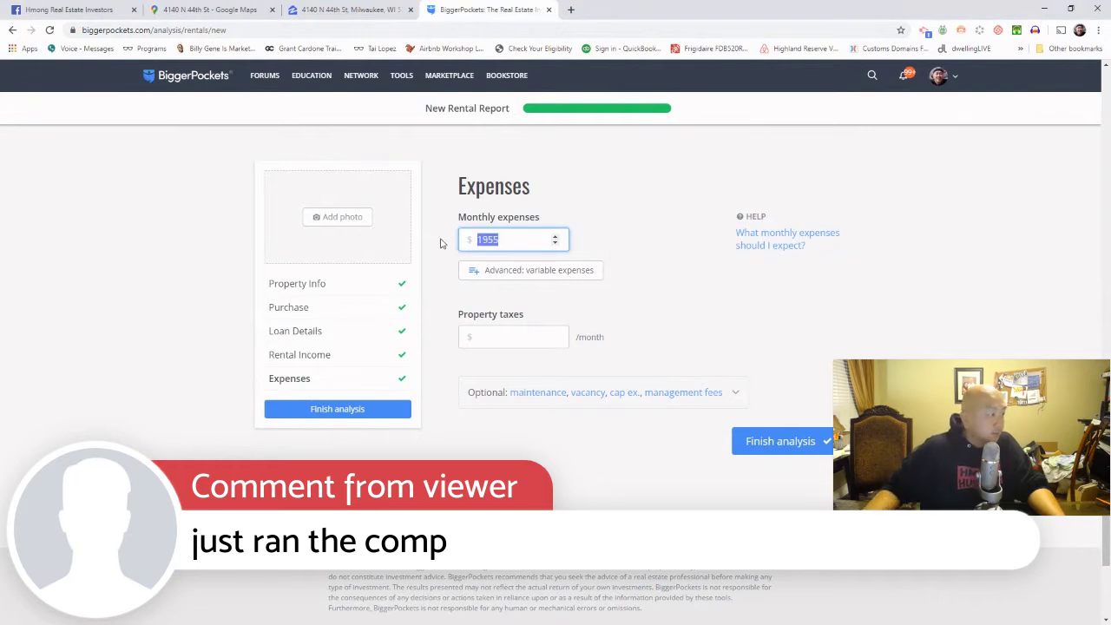
pyautogui.press('BackSpace')
pyautogui.click(519, 336)
pyautogui.rightClick(521, 335)
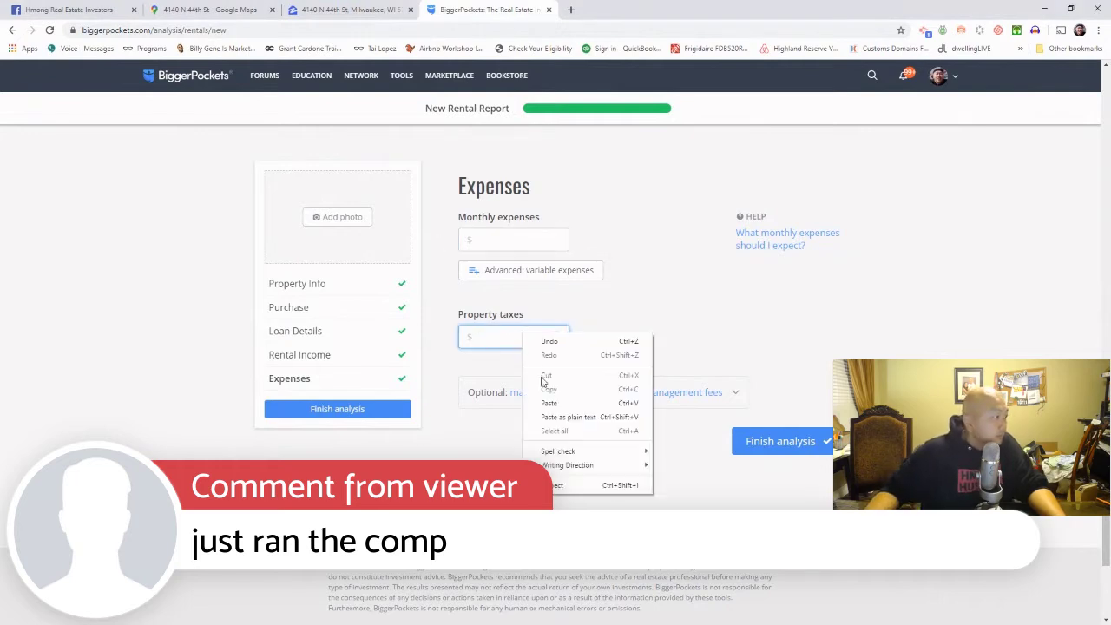
pyautogui.click(550, 403)
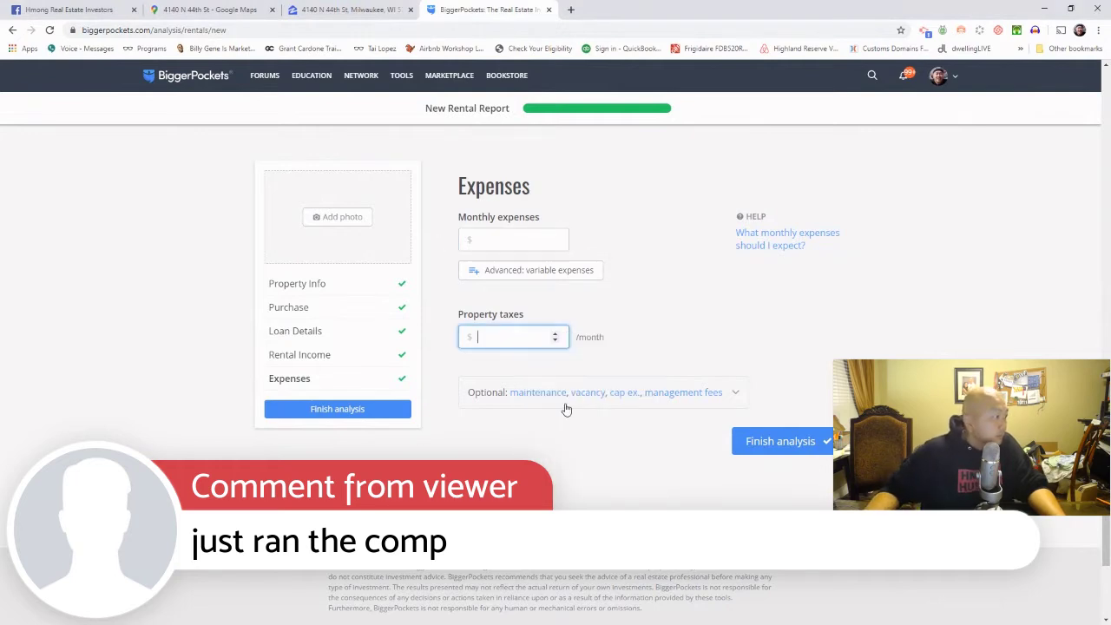
# Step: Itemize monthly expenses with an Insurance line of 800
pyautogui.click(587, 277)
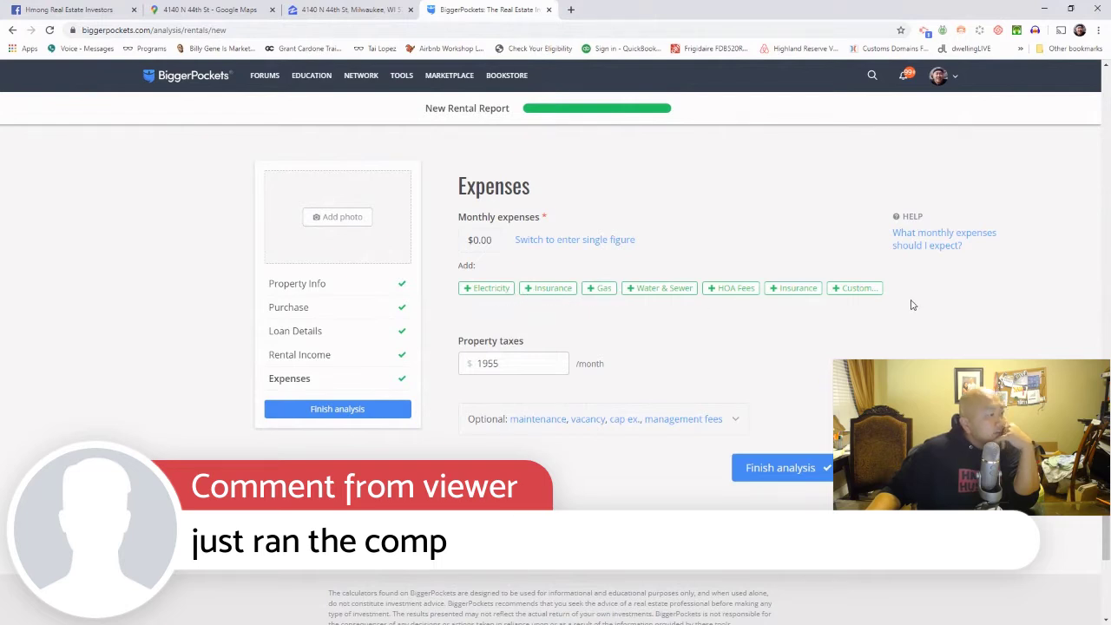
pyautogui.click(554, 294)
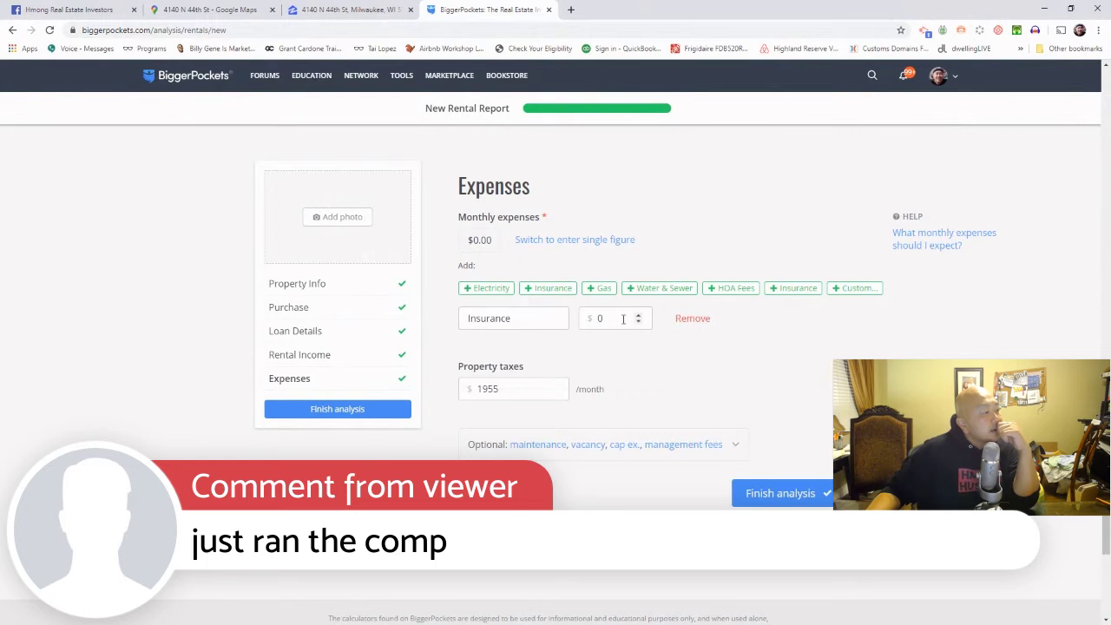
pyautogui.click(622, 318)
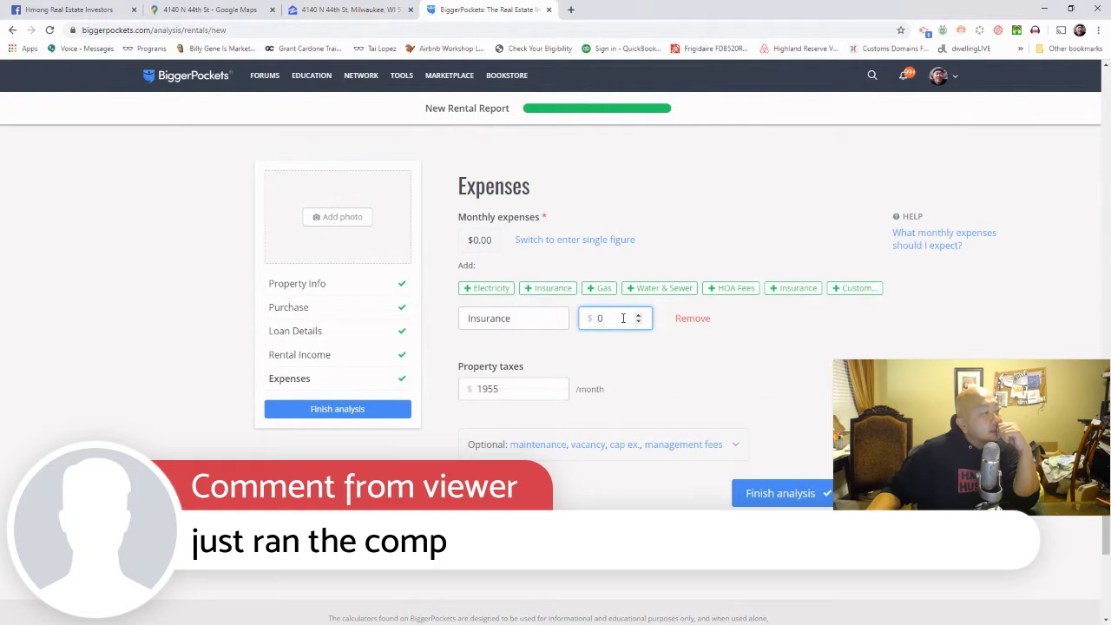
pyautogui.doubleClick(623, 319)
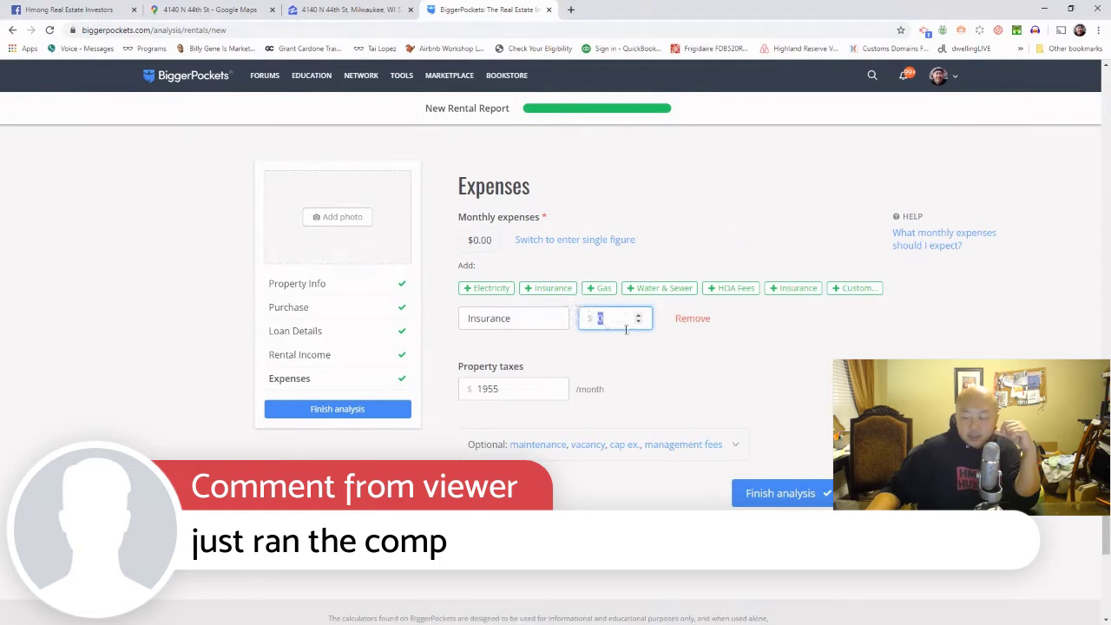
pyautogui.write('8')
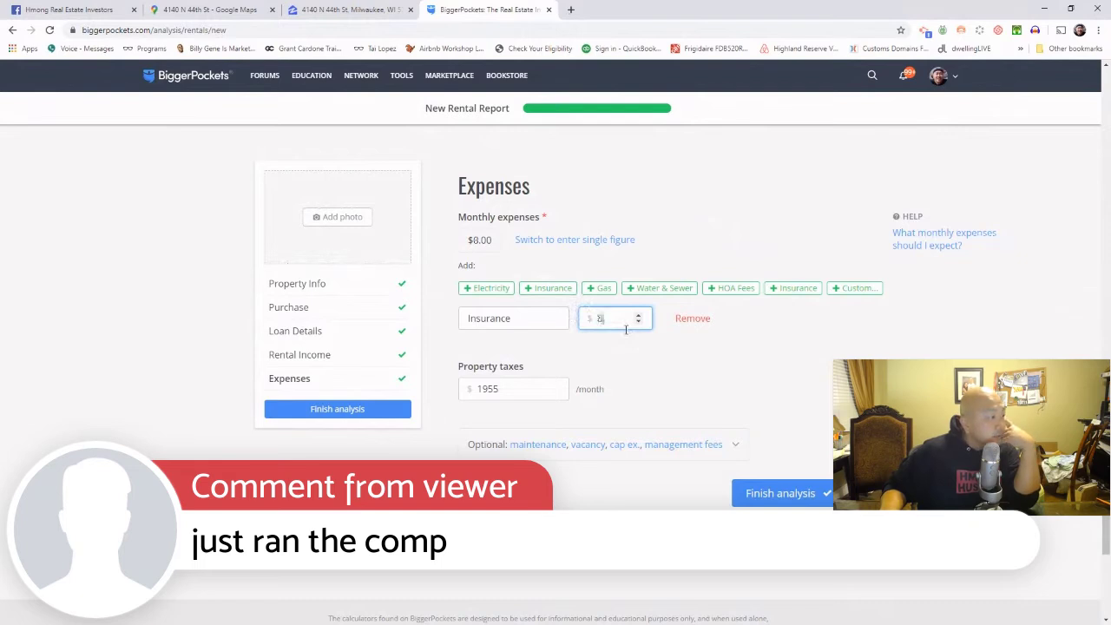
pyautogui.write('00')
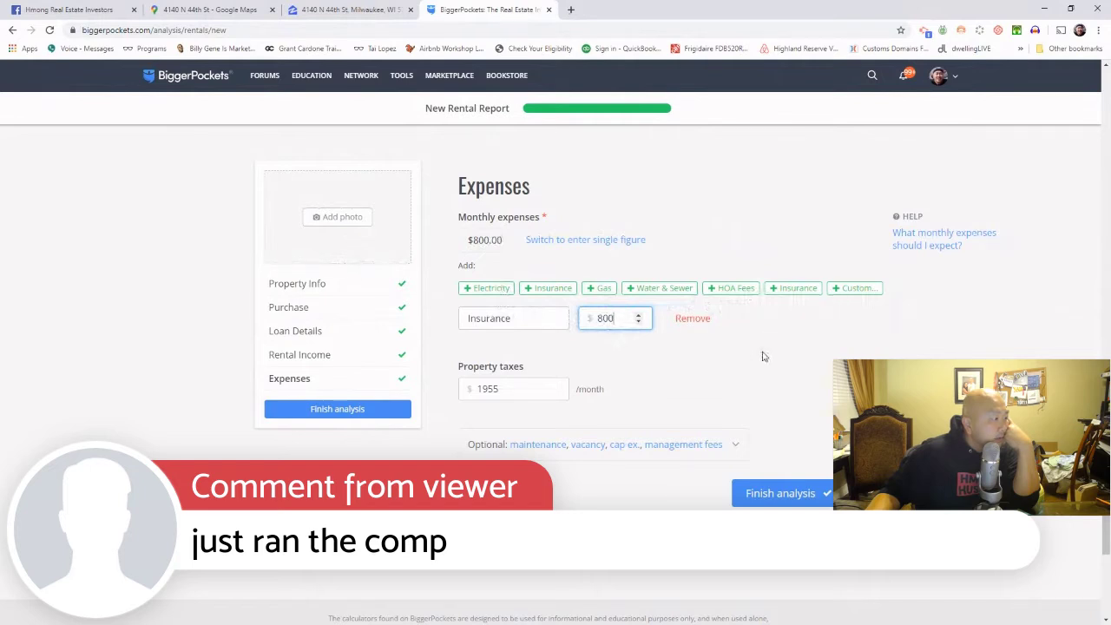
# Step: Reveal the optional maintenance and vacancy percentage expenses
pyautogui.scroll(-3, 546, 456)
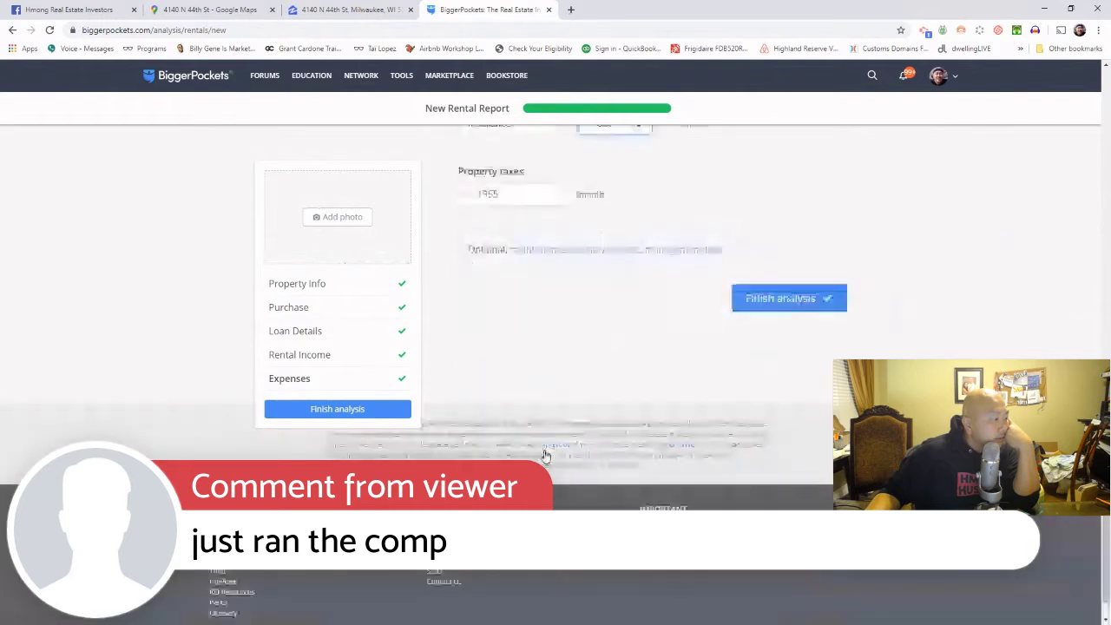
pyautogui.scroll(2, 547, 452)
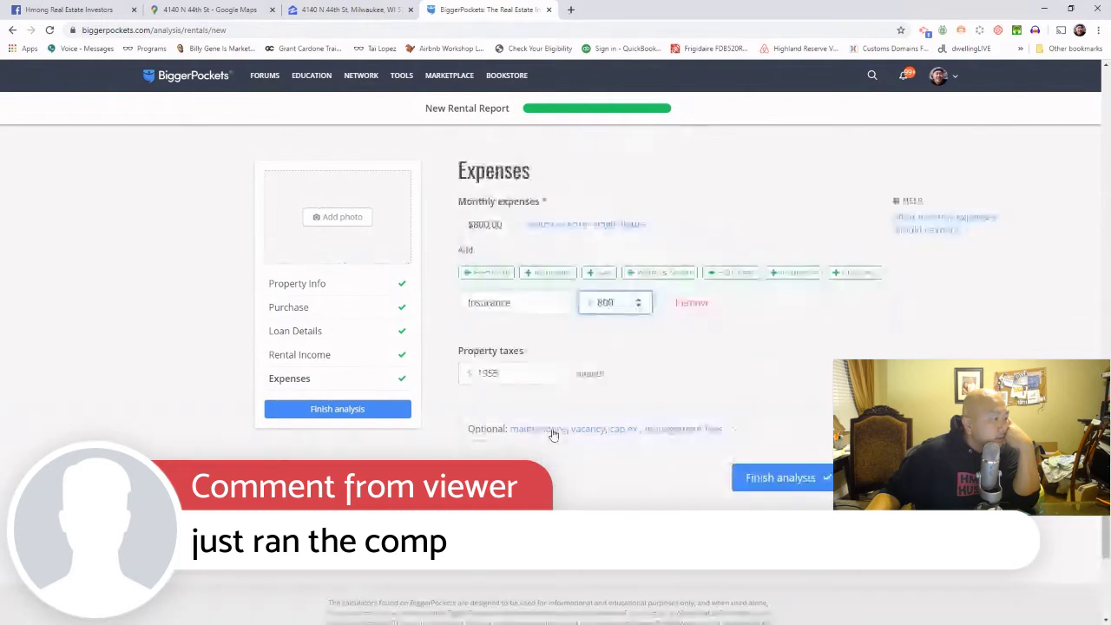
pyautogui.click(551, 430)
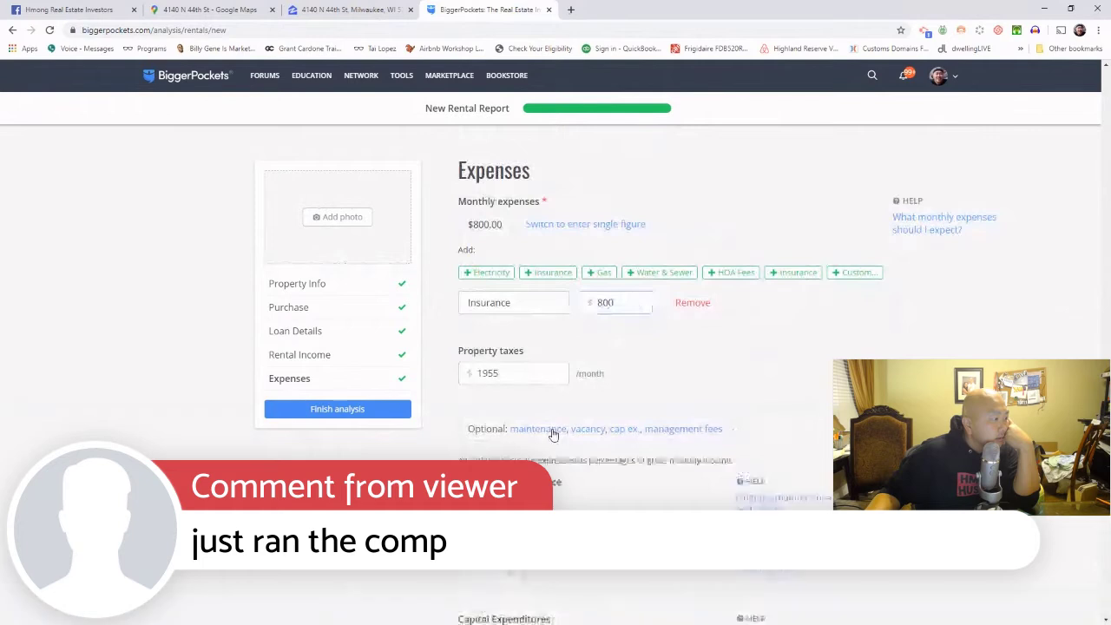
# Step: Set repairs and maintenance to 3% and vacancy to 5%, correcting 10
pyautogui.scroll(-2, 560, 433)
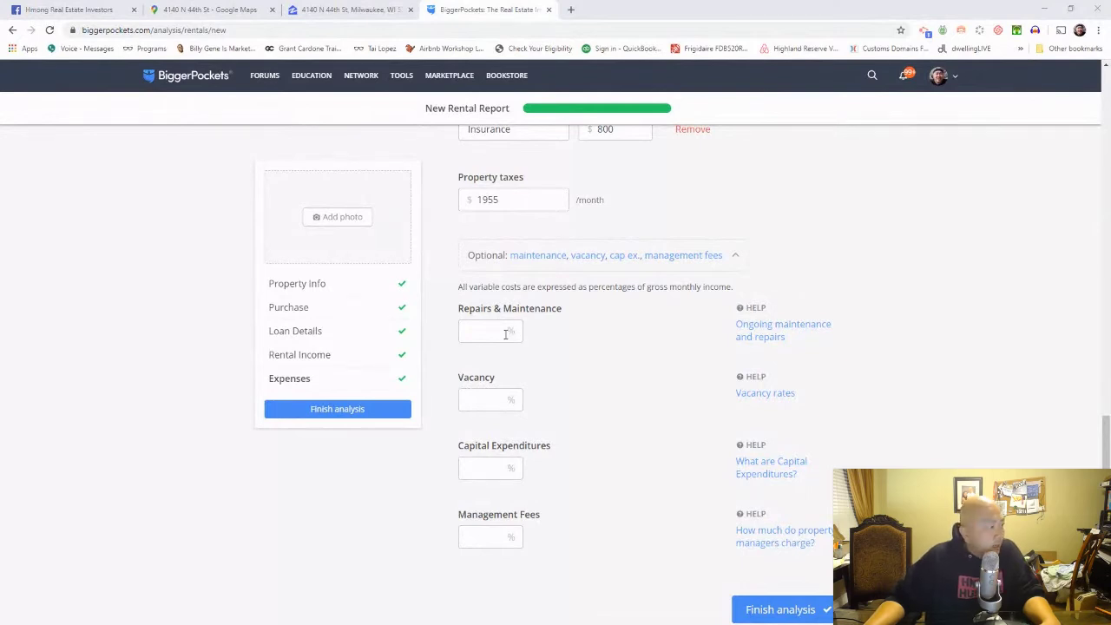
pyautogui.click(506, 334)
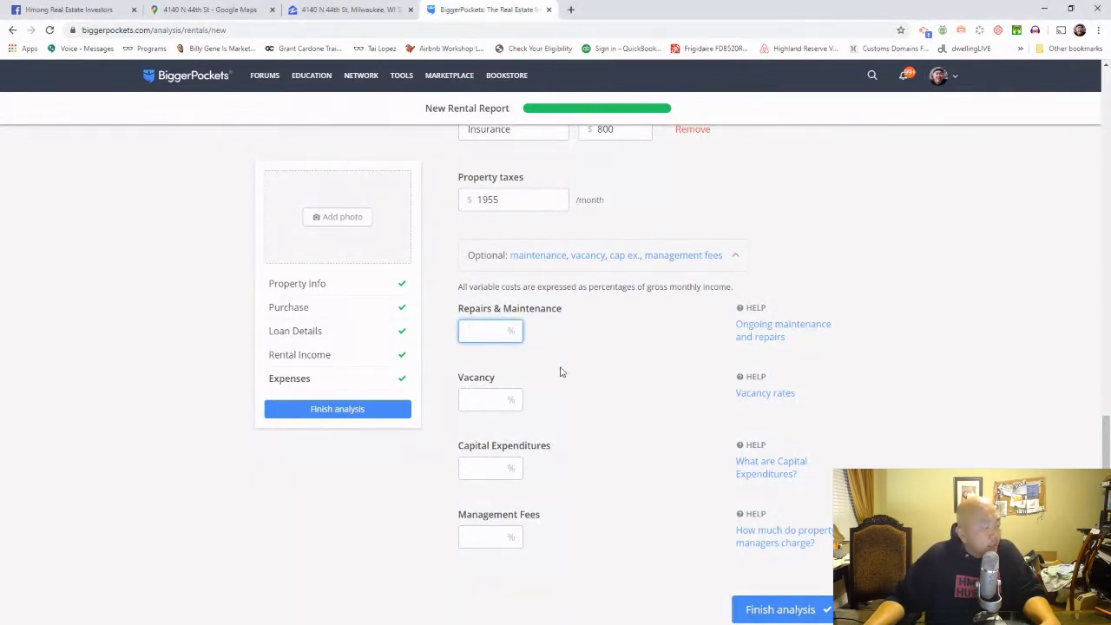
pyautogui.write('3')
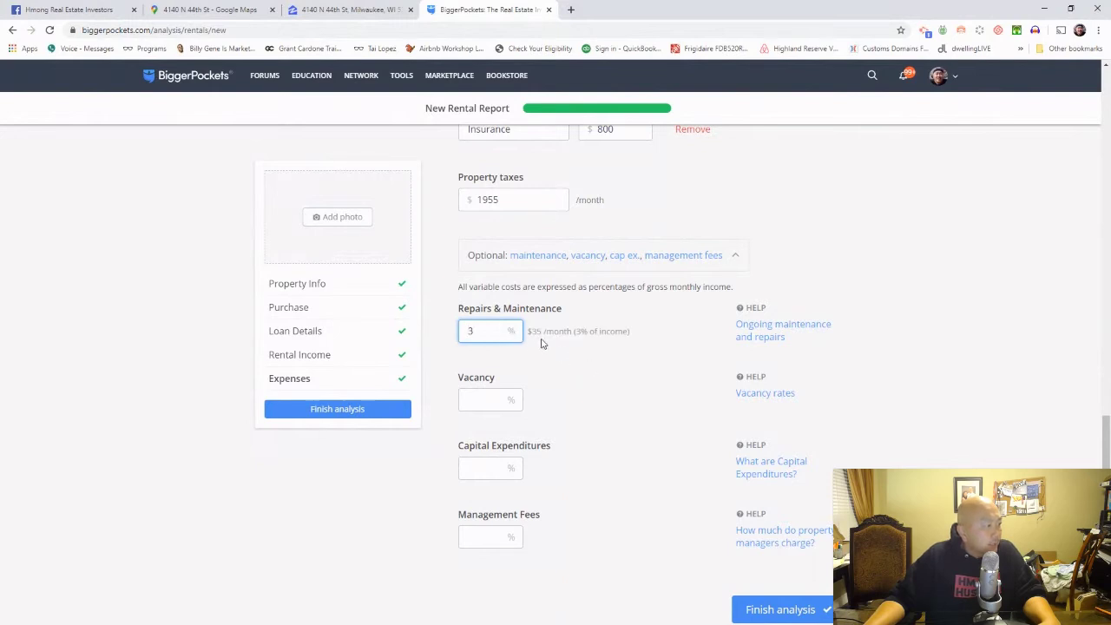
pyautogui.click(596, 359)
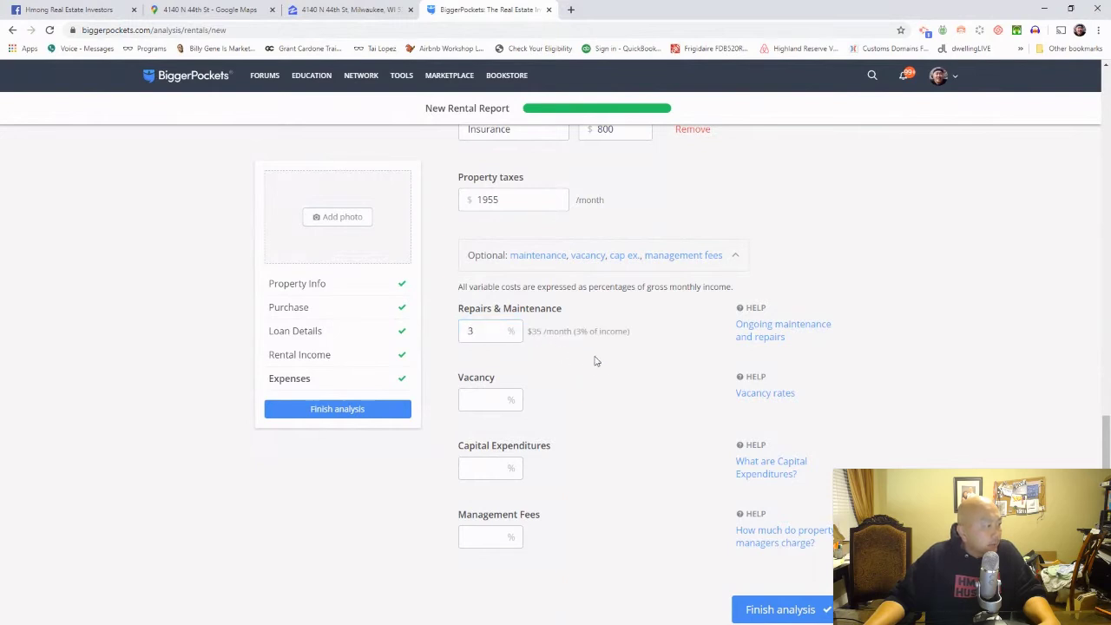
pyautogui.click(489, 403)
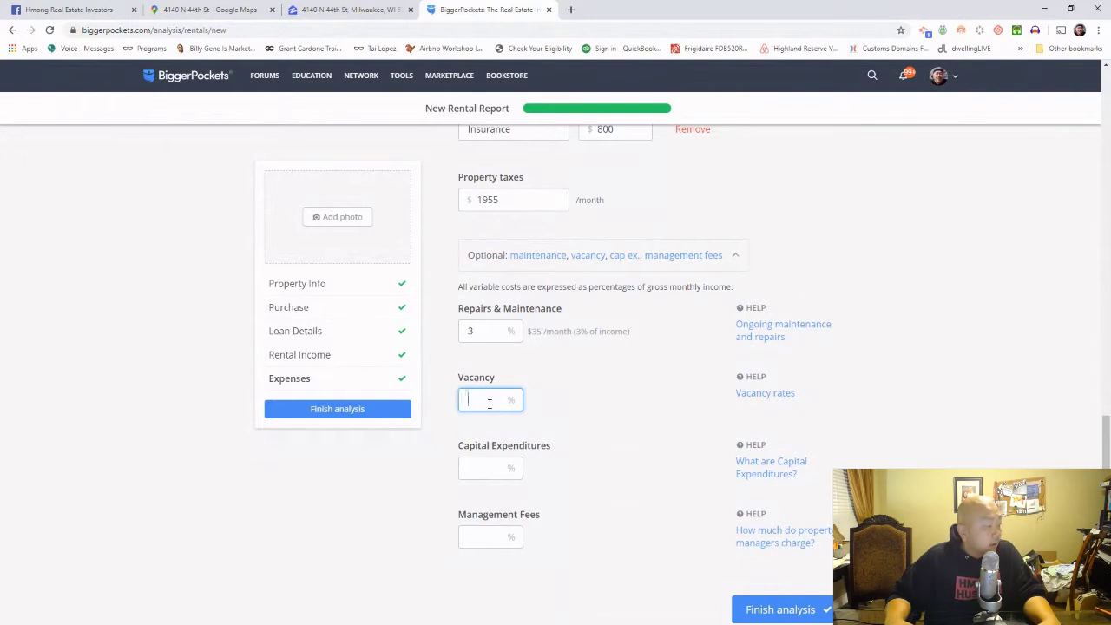
pyautogui.write('10')
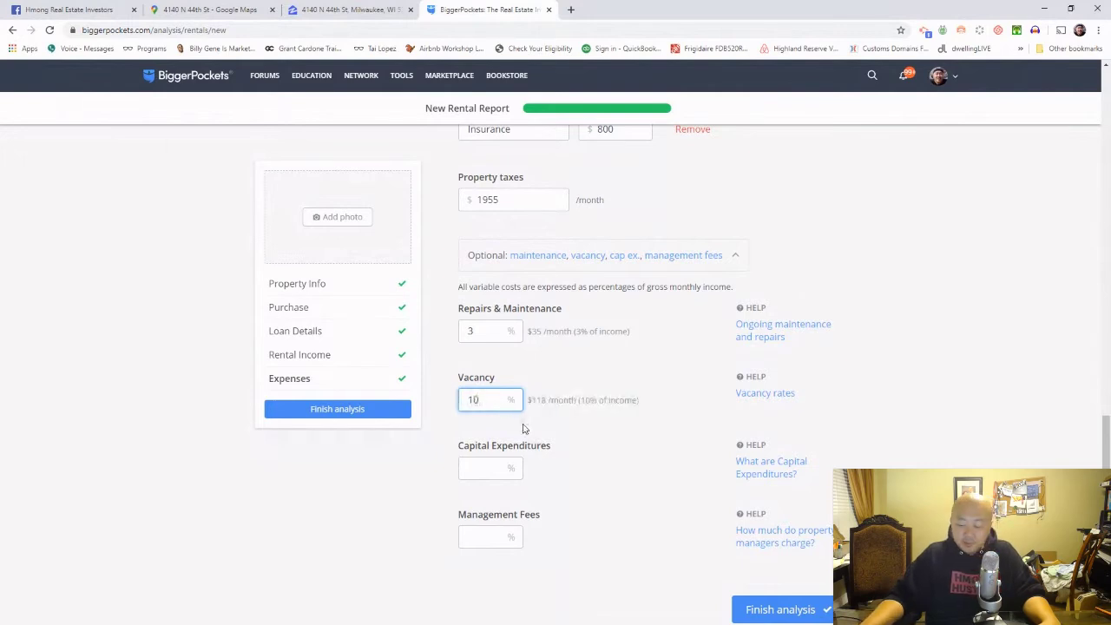
pyautogui.press('BackSpace')
pyautogui.press('BackSpace')
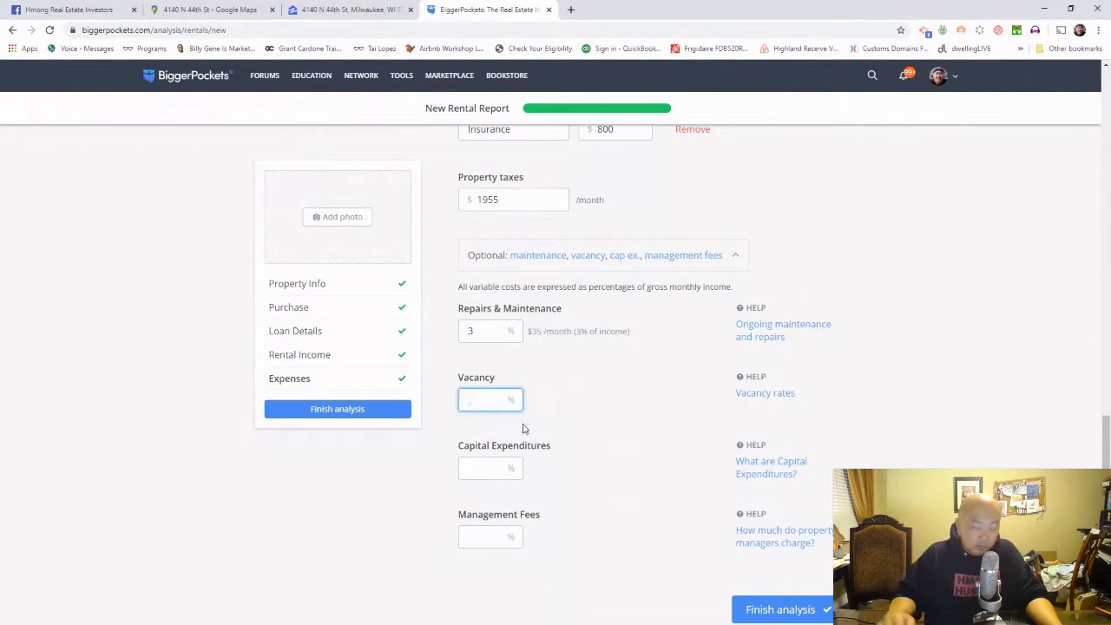
pyautogui.write('5')
pyautogui.click(598, 443)
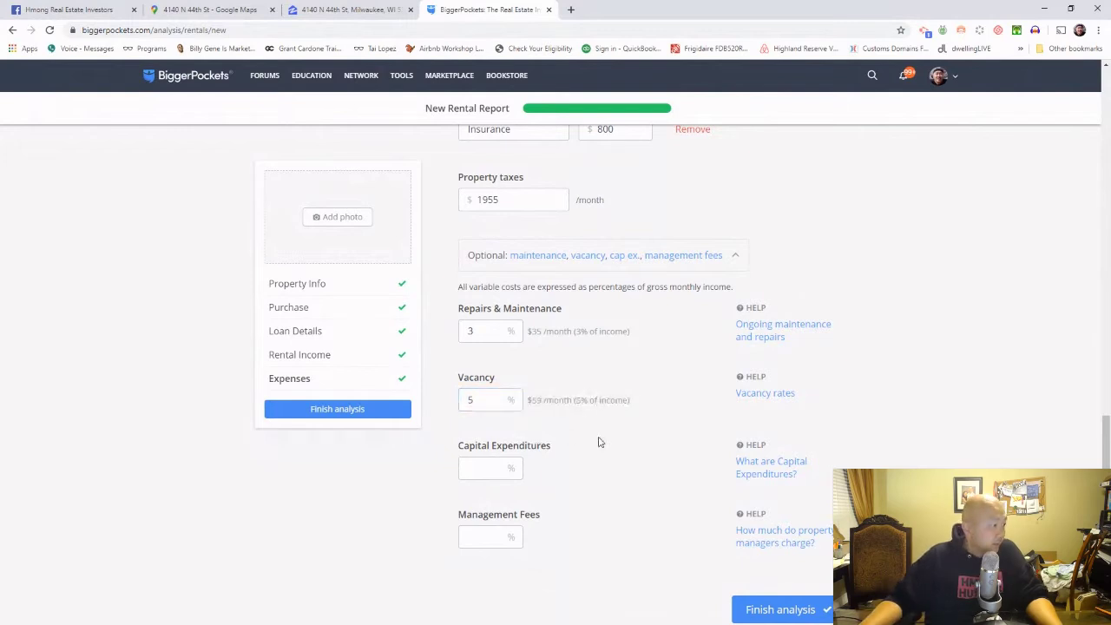
# Step: Set capital expenditures to 3% and management fees to 7%
pyautogui.scroll(-3, 598, 443)
pyautogui.click(481, 295)
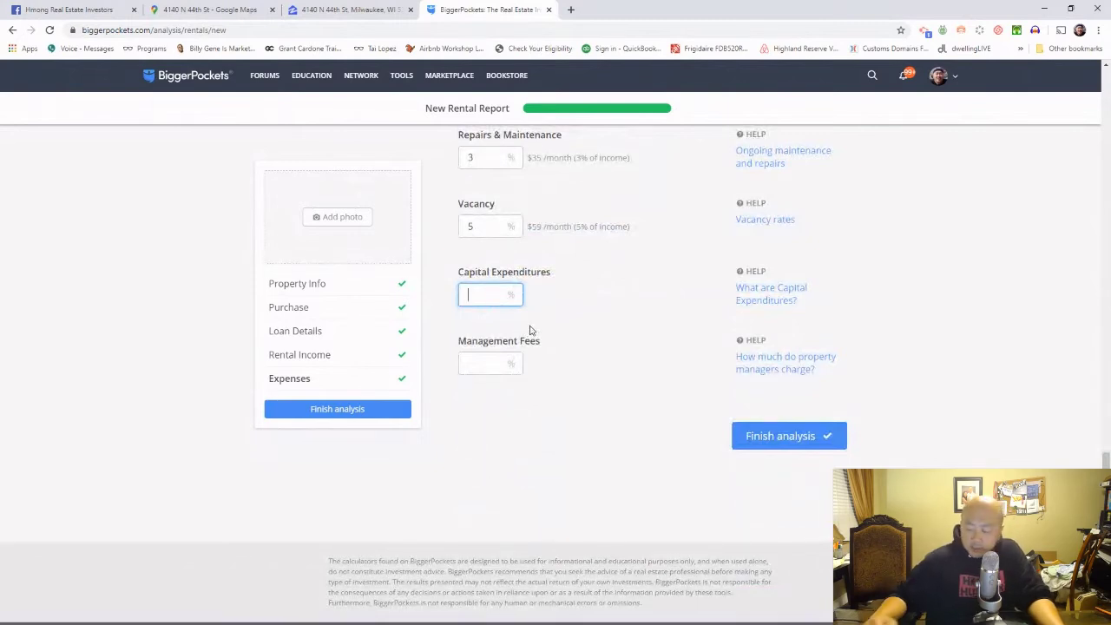
pyautogui.write('3')
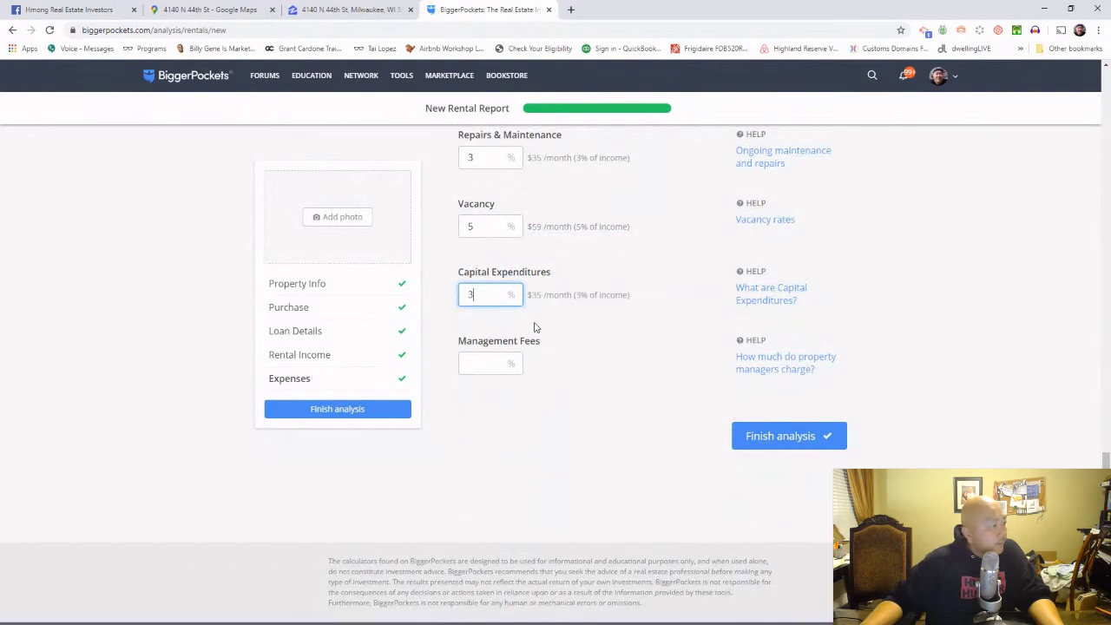
pyautogui.click(535, 327)
pyautogui.click(491, 363)
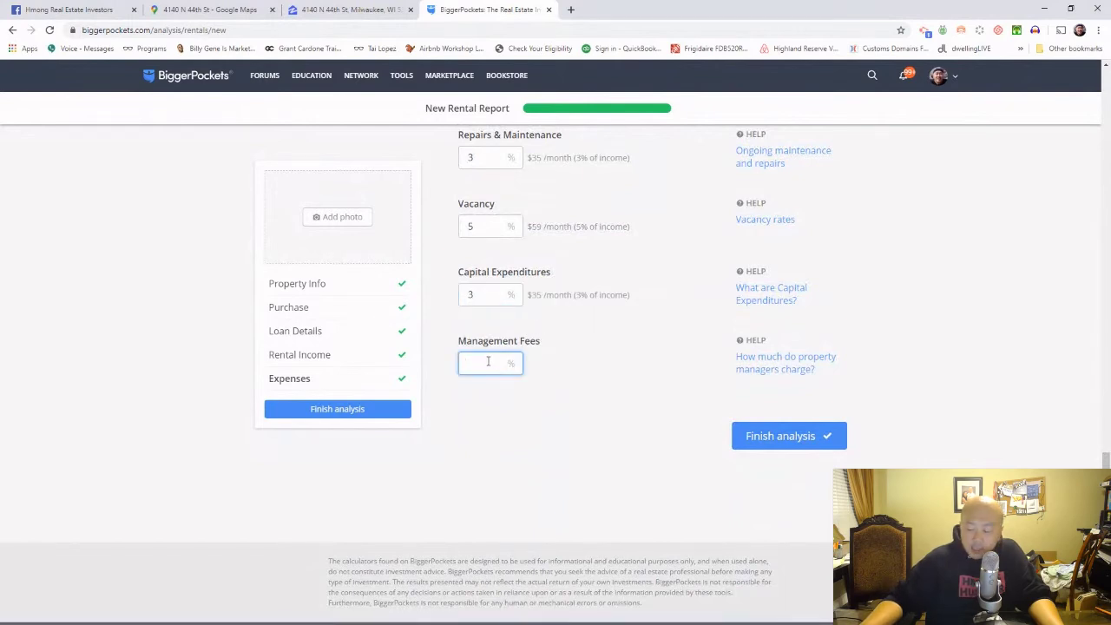
pyautogui.write('7')
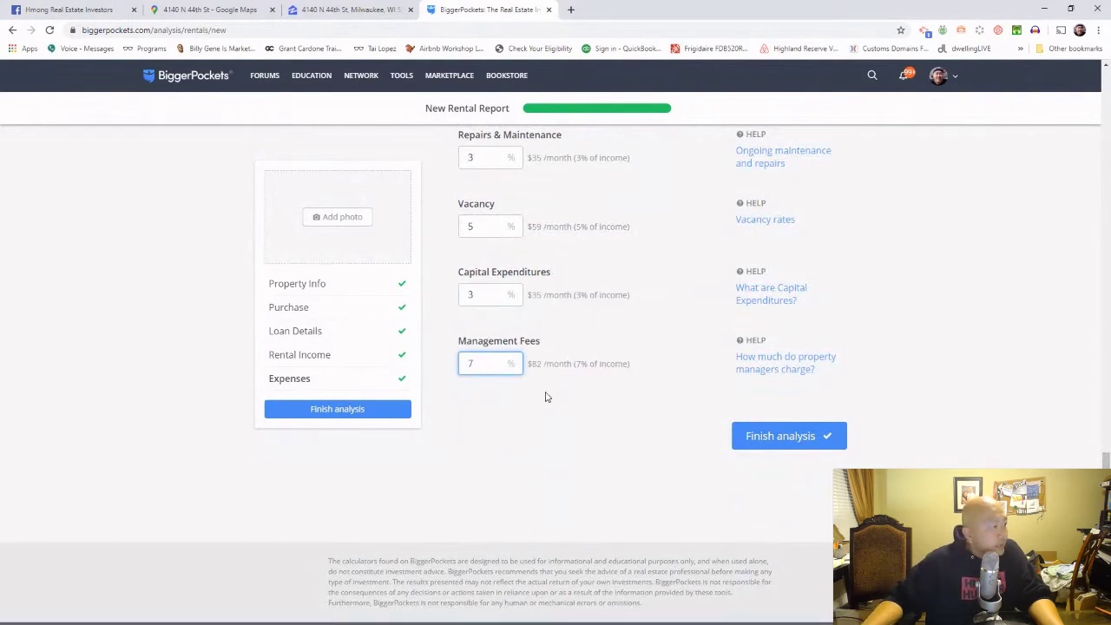
pyautogui.click(611, 430)
# Step: Clear Windows Calculator and enter 800 for a new calculation
pyautogui.scroll(5, 612, 429)
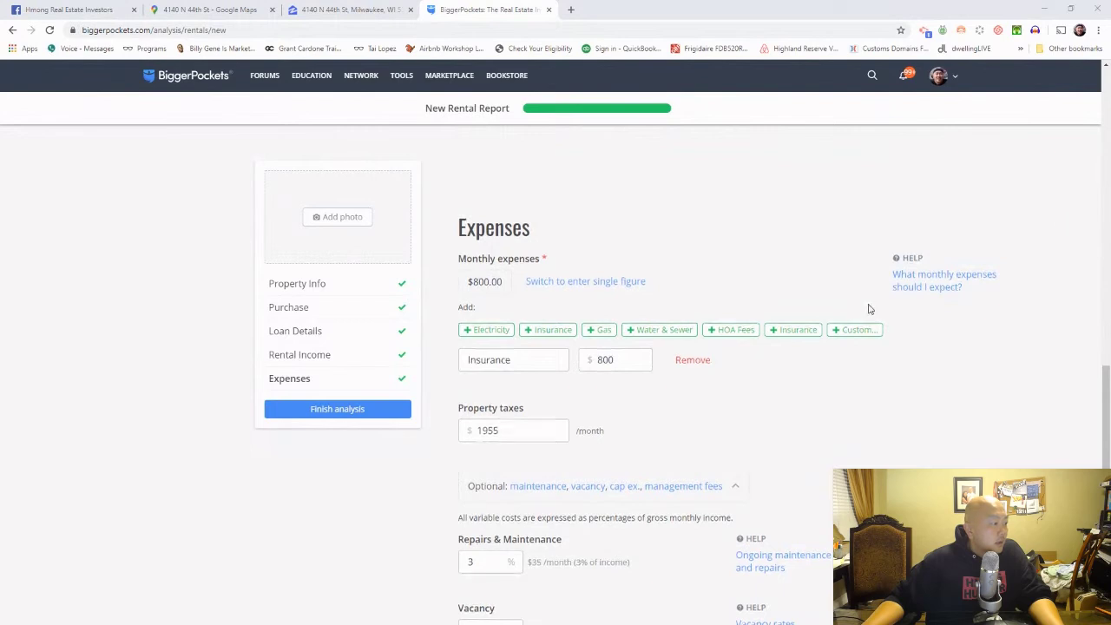
pyautogui.scroll(-1, 874, 307)
pyautogui.scroll(-2, 868, 308)
pyautogui.scroll(2, 857, 322)
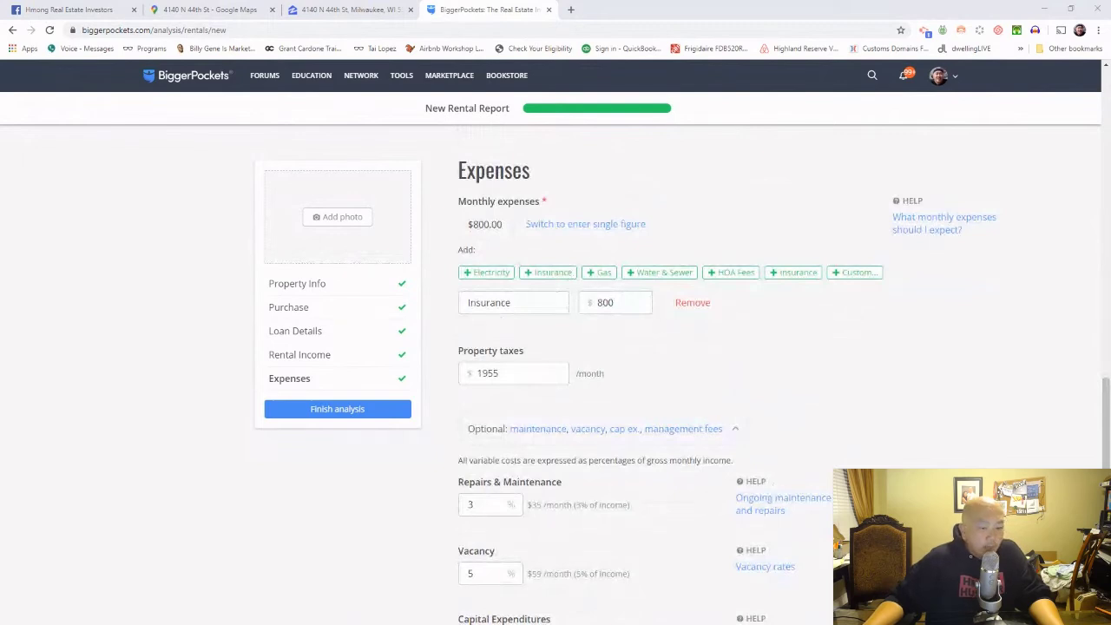
pyautogui.hotkey('alt', 'Tab')
pyautogui.click(769, 218)
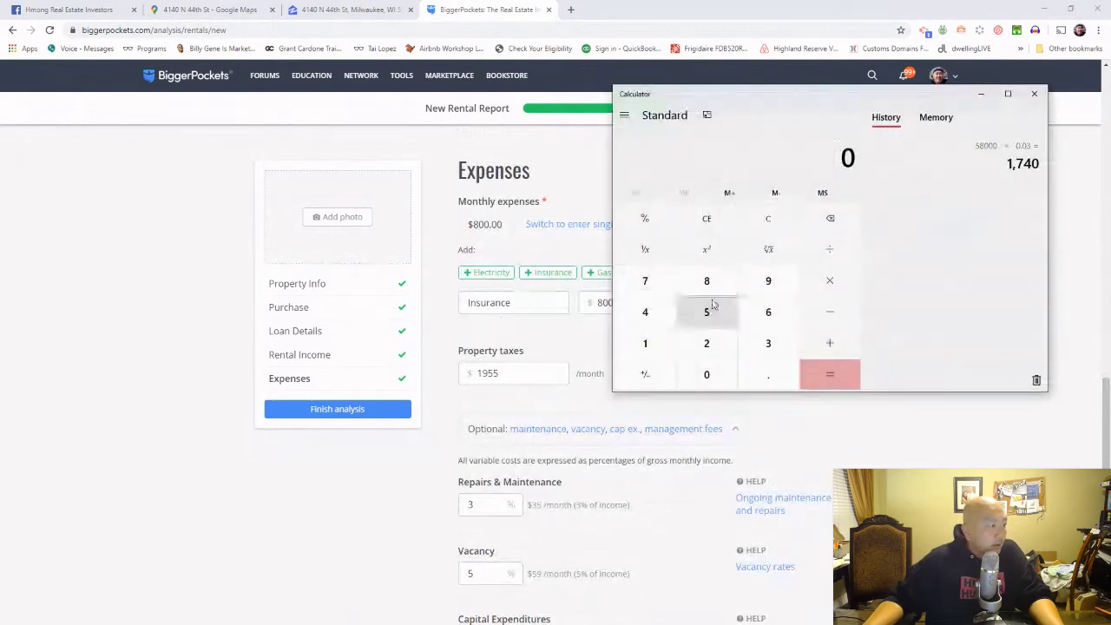
pyautogui.click(707, 280)
pyautogui.doubleClick(711, 374)
# Step: Divide 800 by 12 in the calculator
pyautogui.press('+')
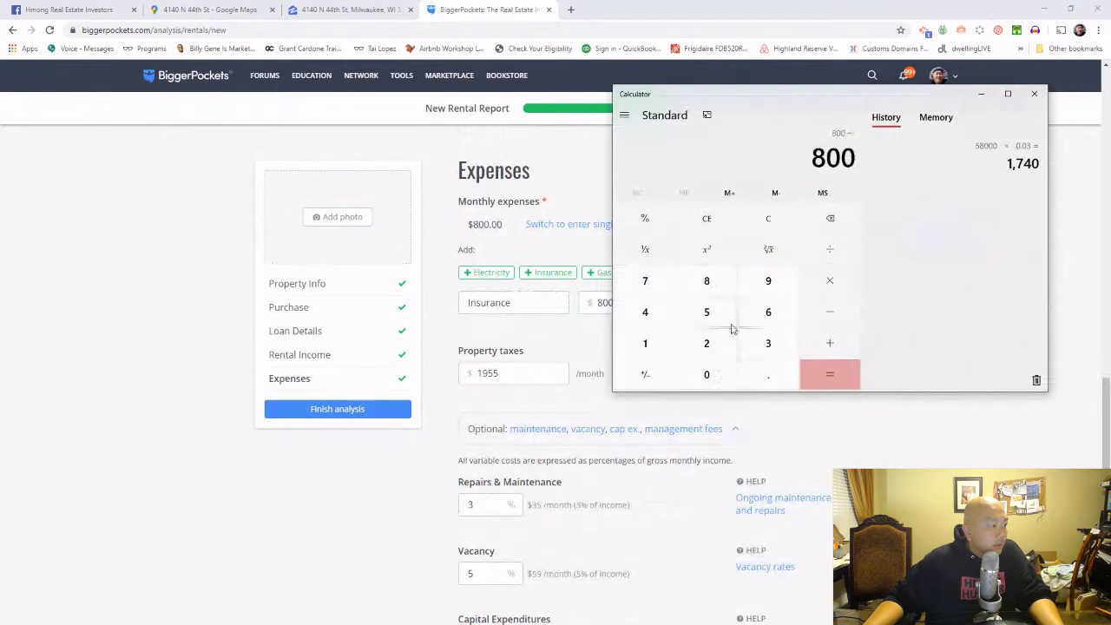
pyautogui.click(658, 344)
pyautogui.click(709, 347)
pyautogui.click(818, 376)
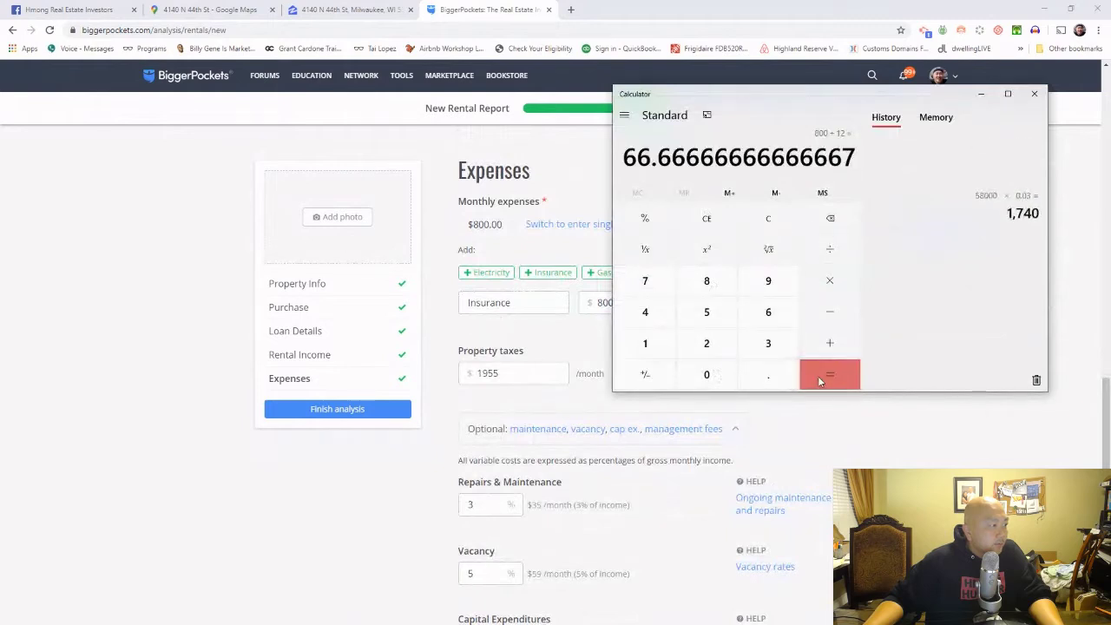
# Step: Replace the Insurance amount 800 with 67
pyautogui.click(591, 339)
pyautogui.moveTo(624, 306); pyautogui.dragTo(580, 301)
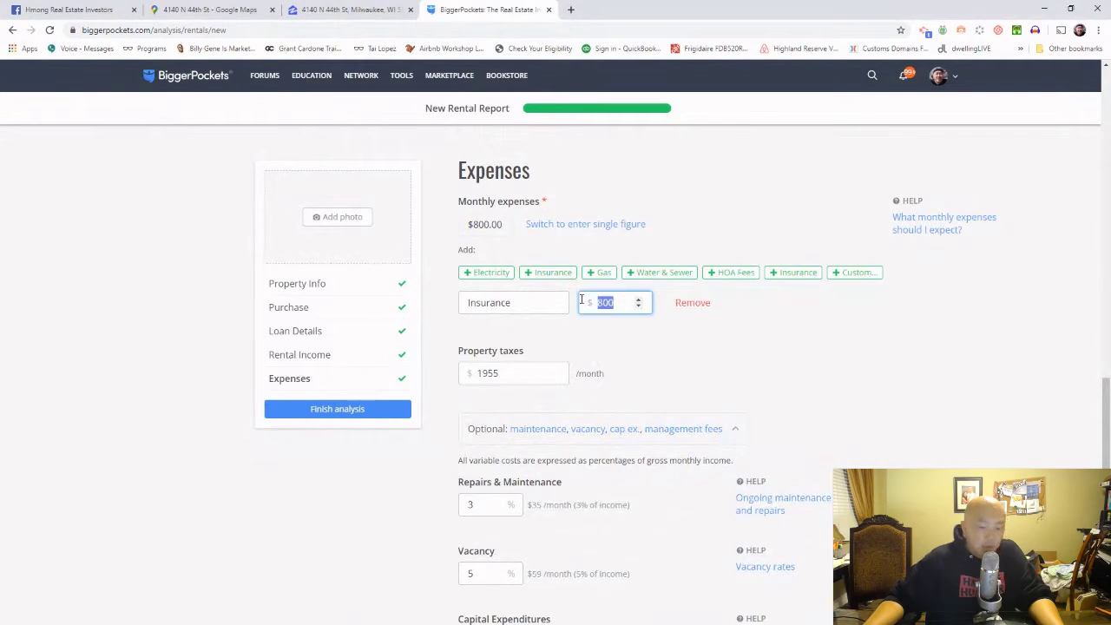
pyautogui.write('67')
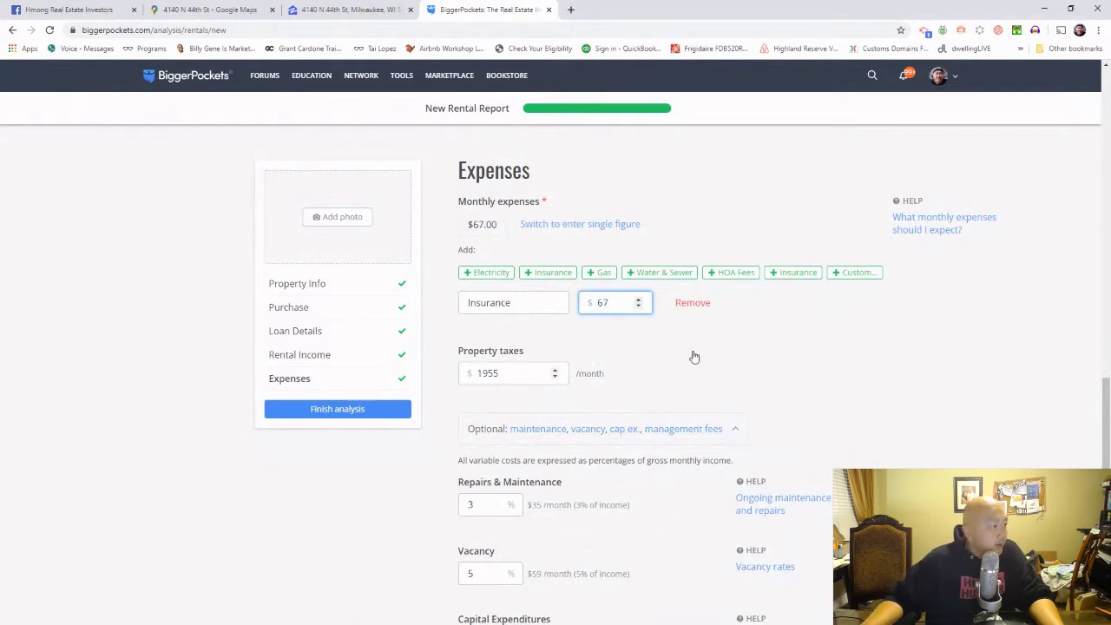
pyautogui.press('Tab')
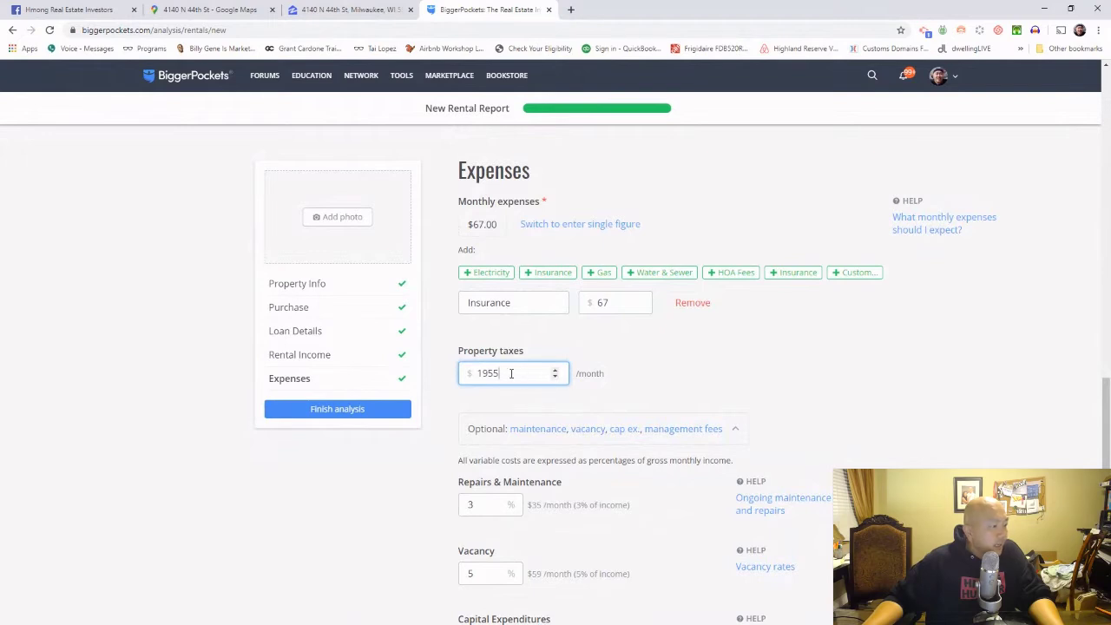
# Step: Compute 1955 ÷ 12 for the monthly tax and select the old 1955 value
pyautogui.hotkey('alt', 'Tab')
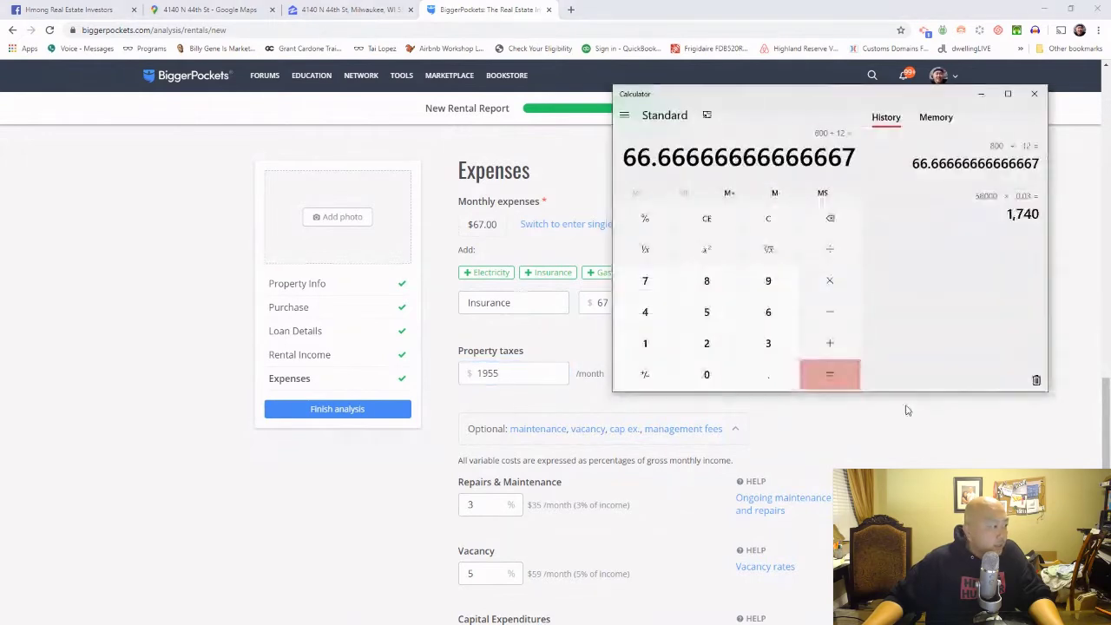
pyautogui.click(768, 218)
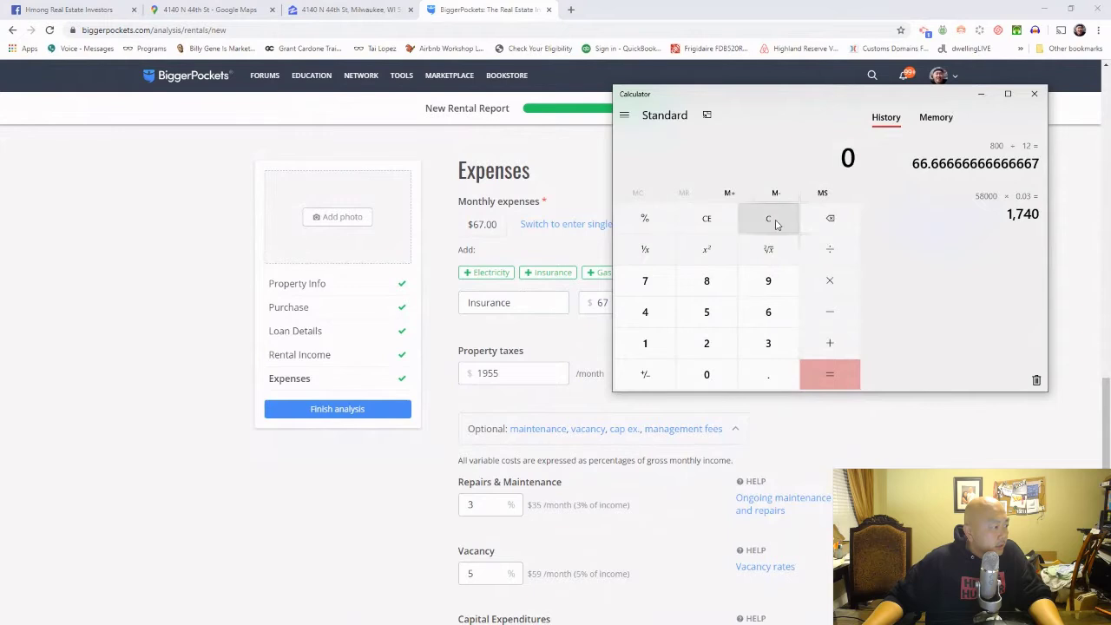
pyautogui.click(646, 345)
pyautogui.click(766, 281)
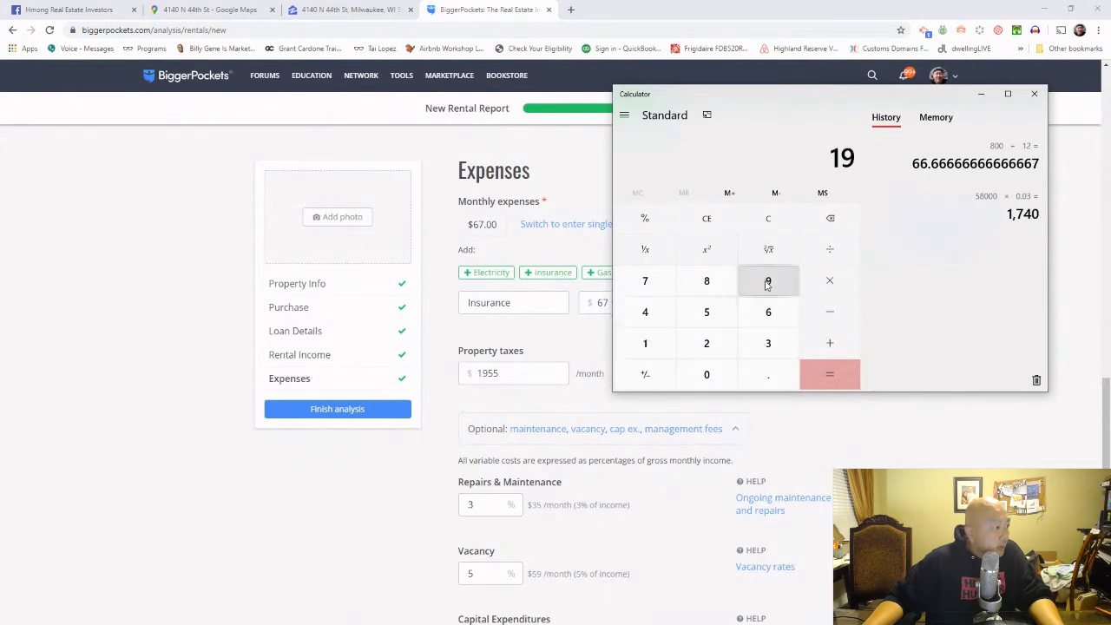
pyautogui.click(708, 311)
pyautogui.click(708, 313)
pyautogui.click(830, 249)
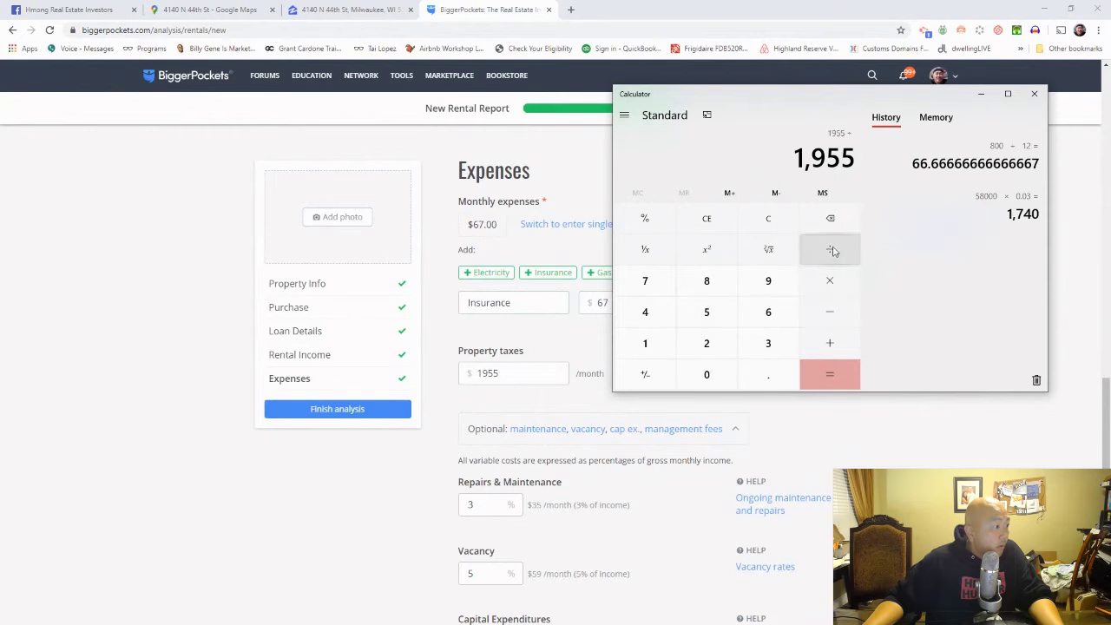
pyautogui.click(657, 343)
pyautogui.click(712, 347)
pyautogui.click(836, 380)
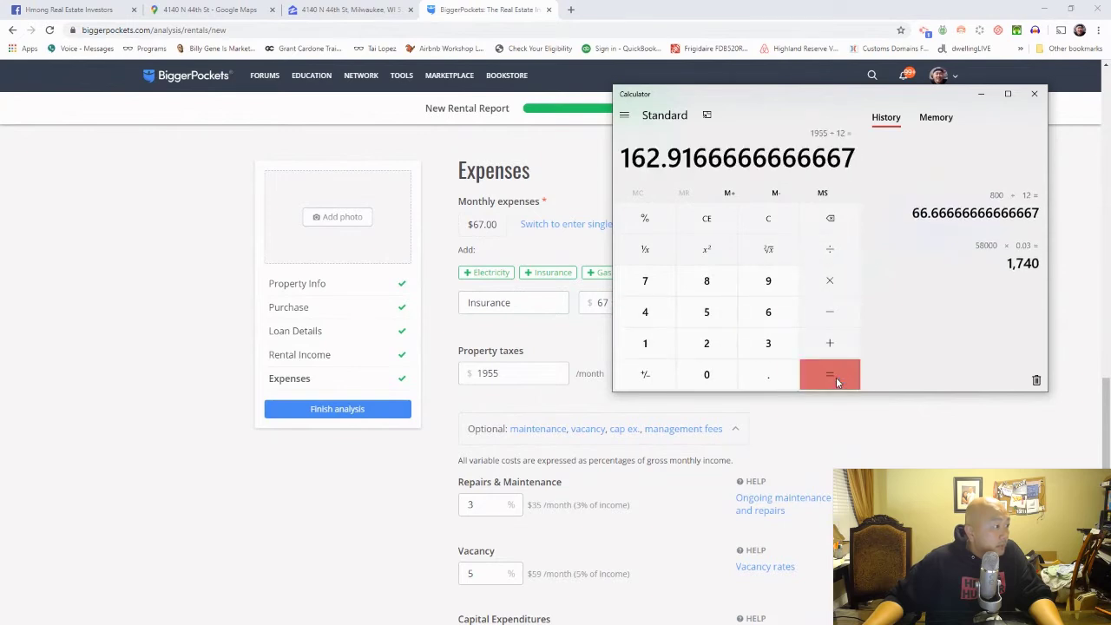
pyautogui.click(514, 373)
pyautogui.moveTo(514, 373); pyautogui.dragTo(471, 374)
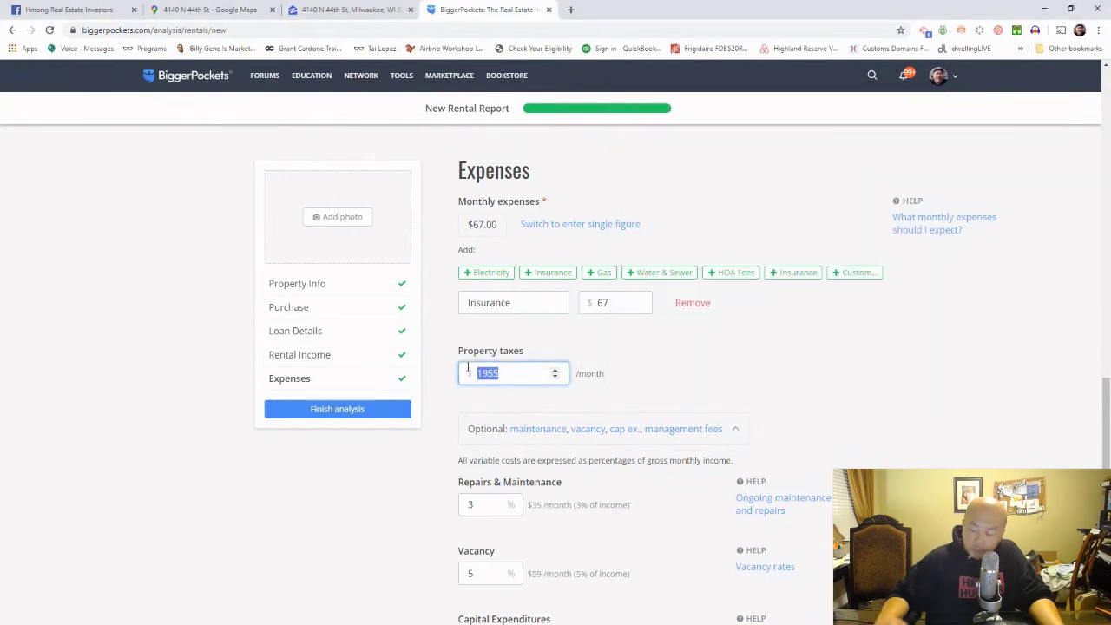
# Step: Replace the 1955 property taxes with a monthly figure, ending at 163 after trying 1622 and 162
pyautogui.write('1622')
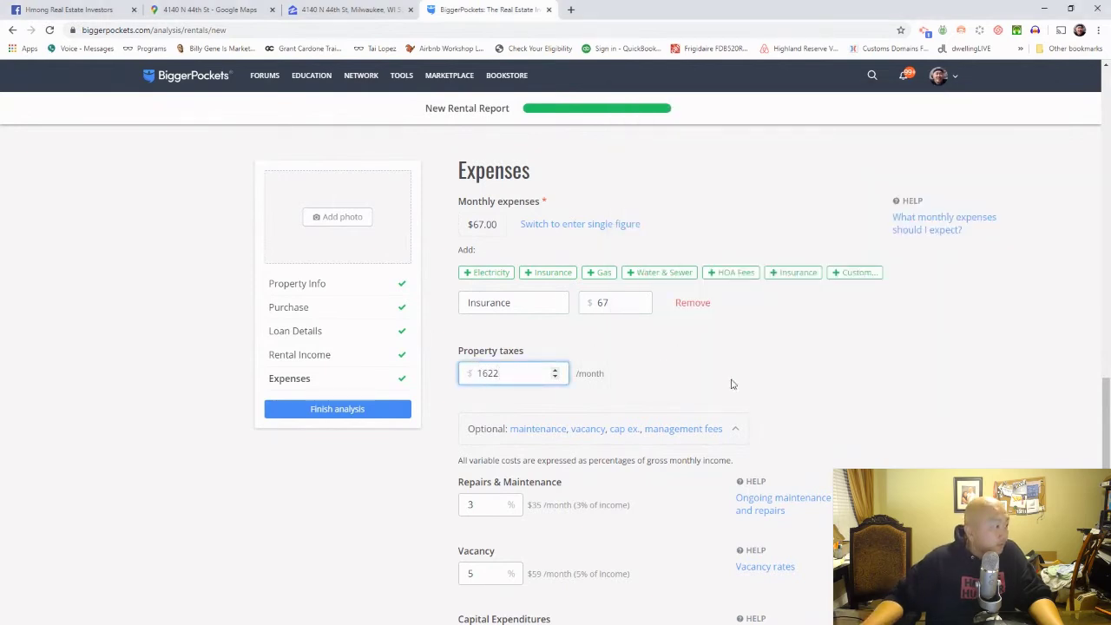
pyautogui.click(729, 414)
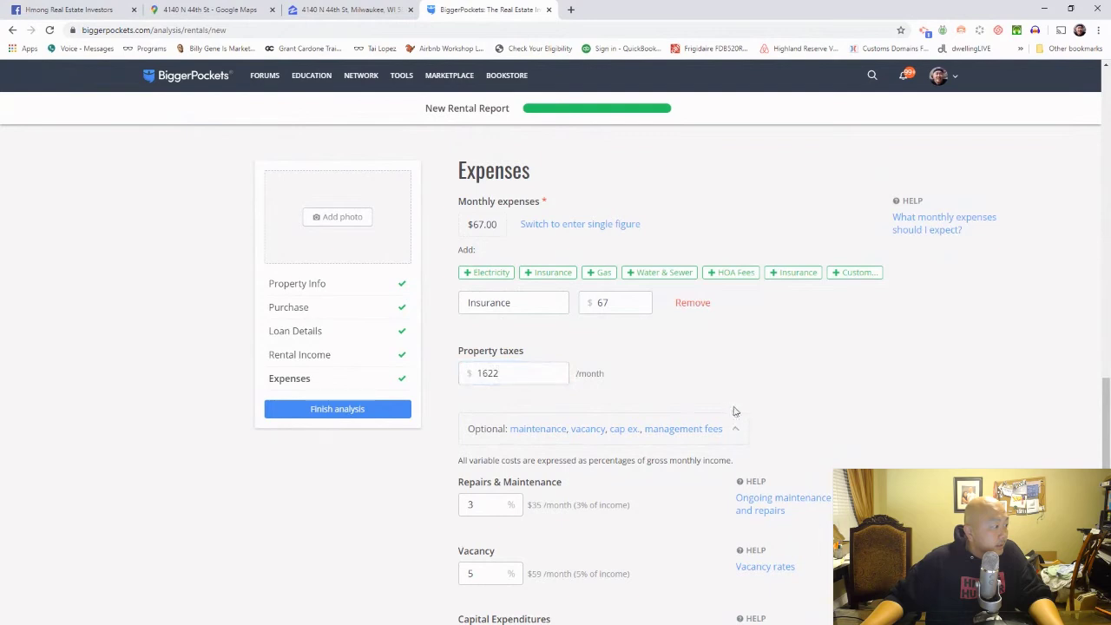
pyautogui.click(521, 373)
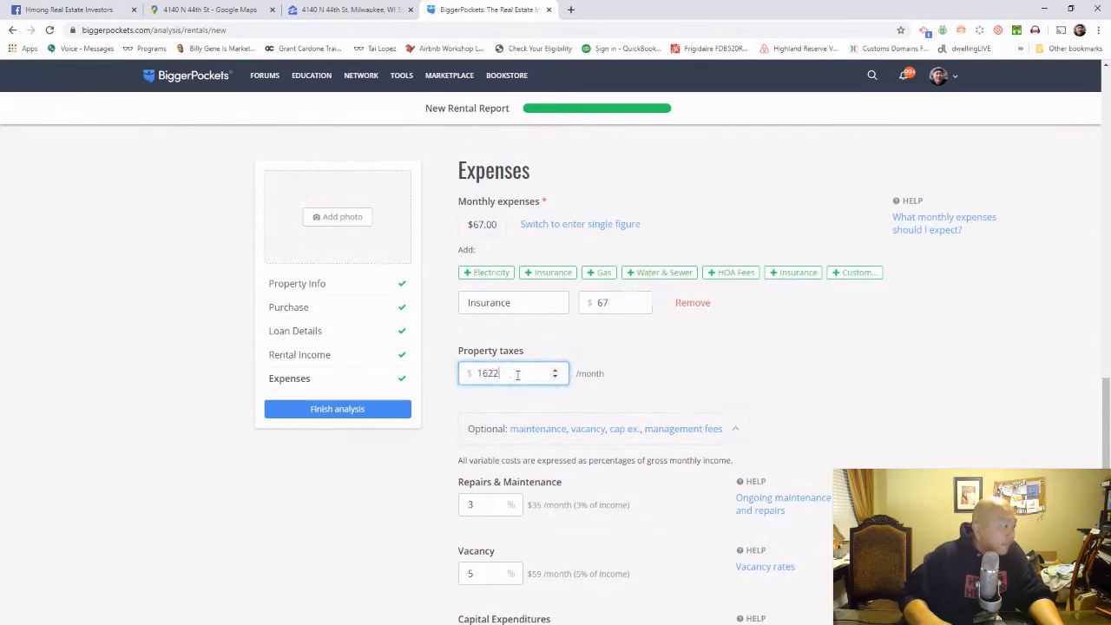
pyautogui.press('BackSpace')
pyautogui.press('BackSpace')
pyautogui.write('2')
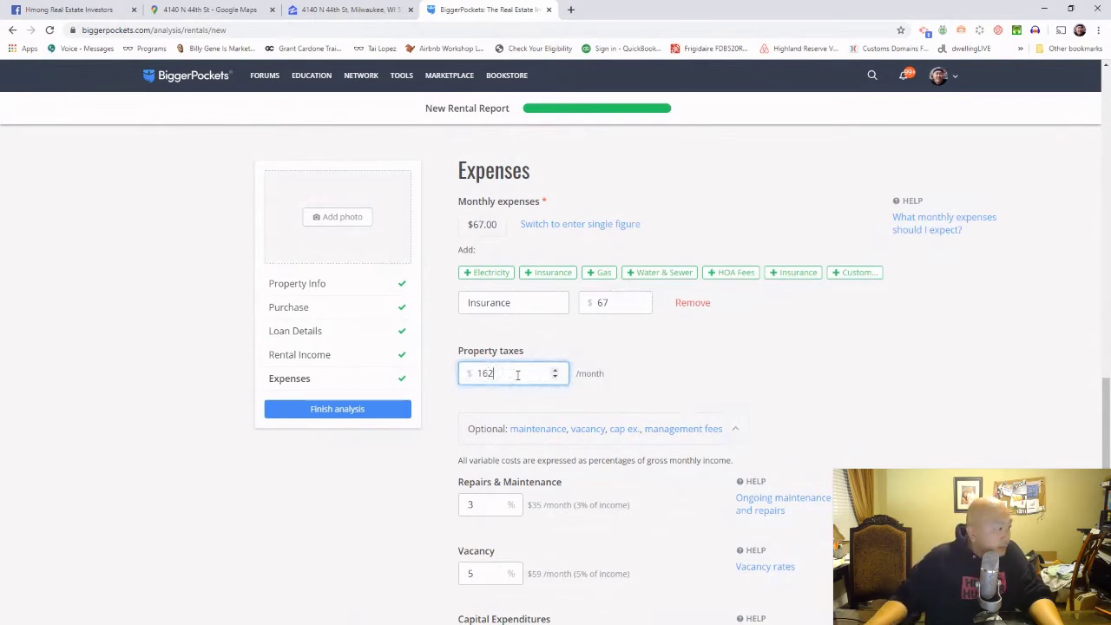
pyautogui.click(755, 389)
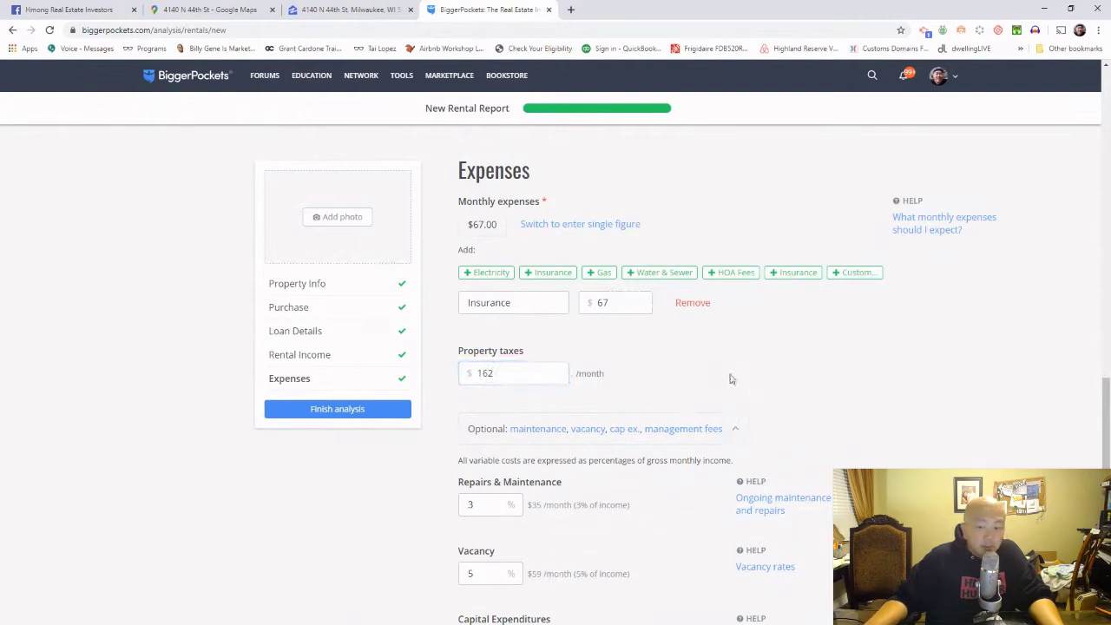
pyautogui.moveTo(491, 373); pyautogui.dragTo(506, 373)
pyautogui.write('3')
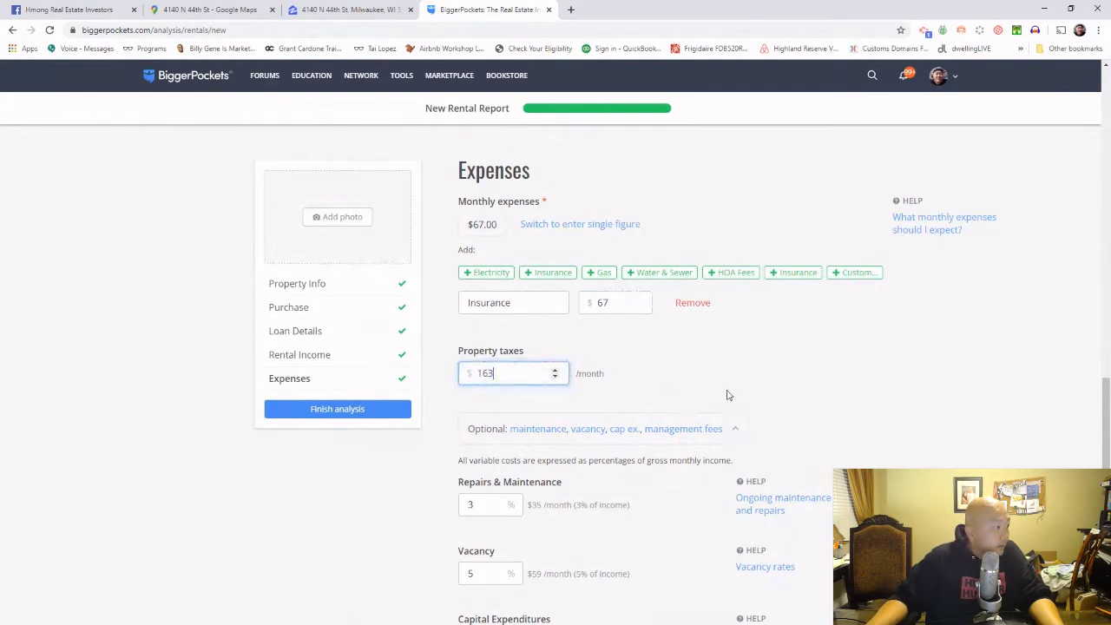
pyautogui.click(728, 395)
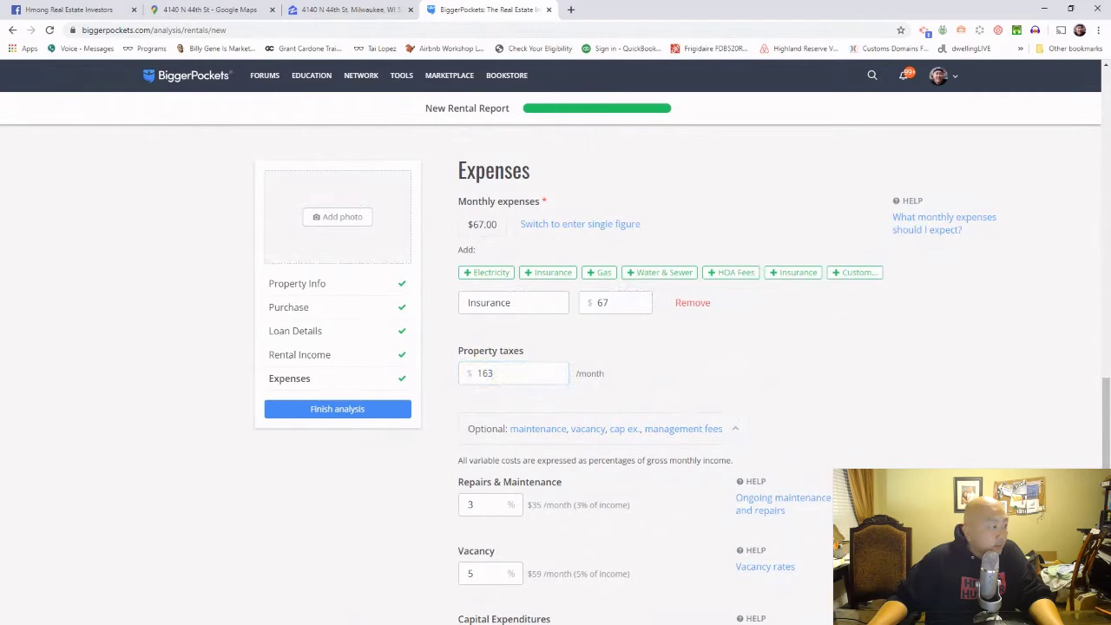
pyautogui.scroll(-5, 961, 306)
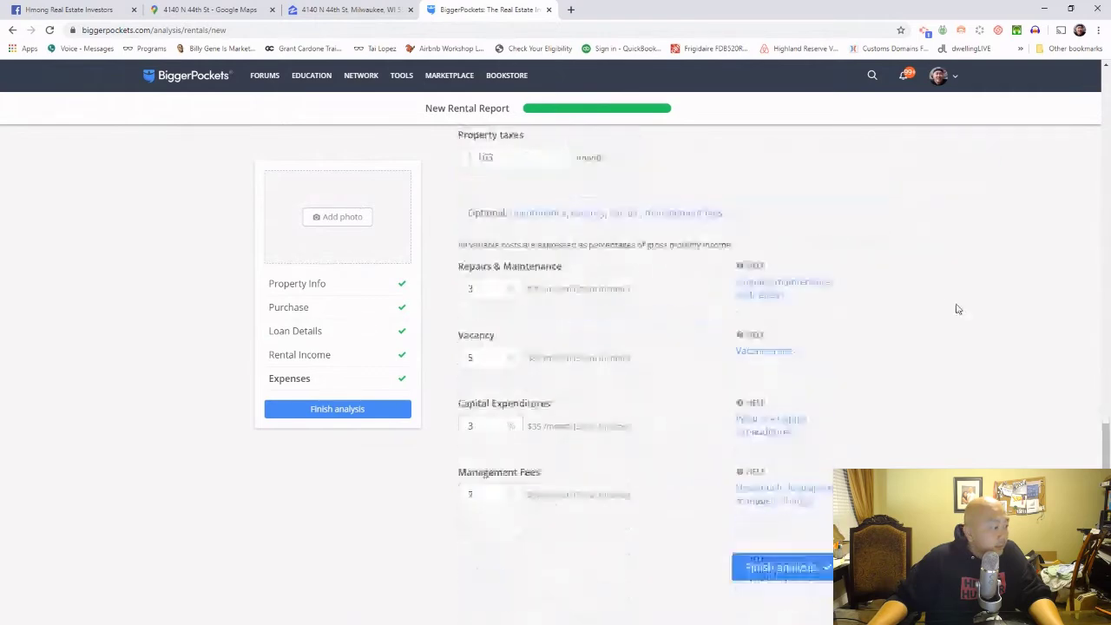
pyautogui.scroll(10, 958, 309)
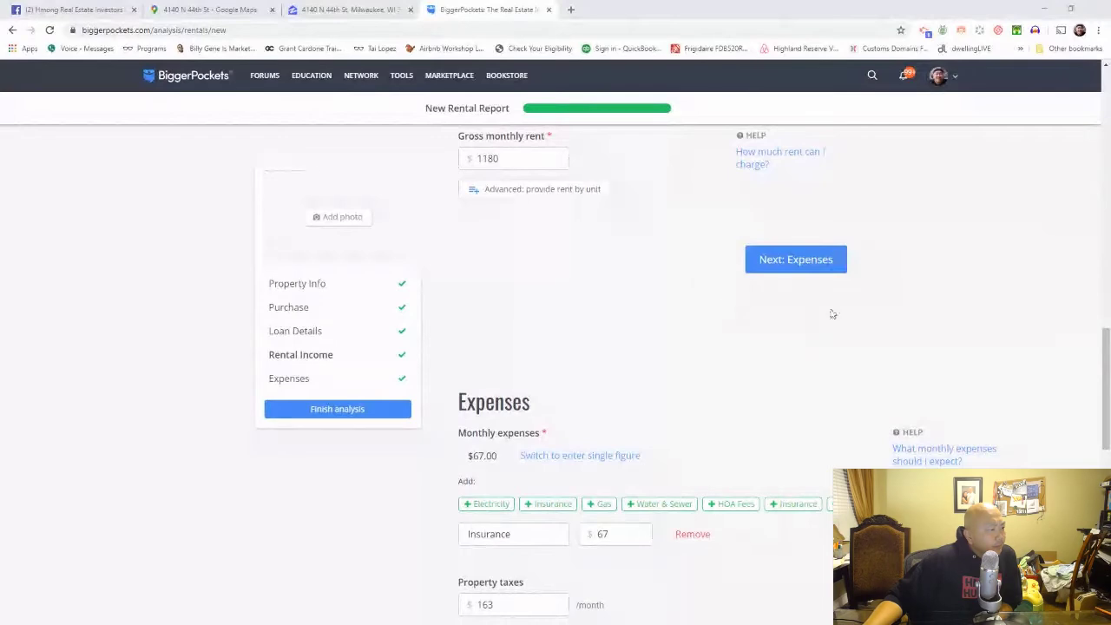
pyautogui.scroll(-10, 833, 322)
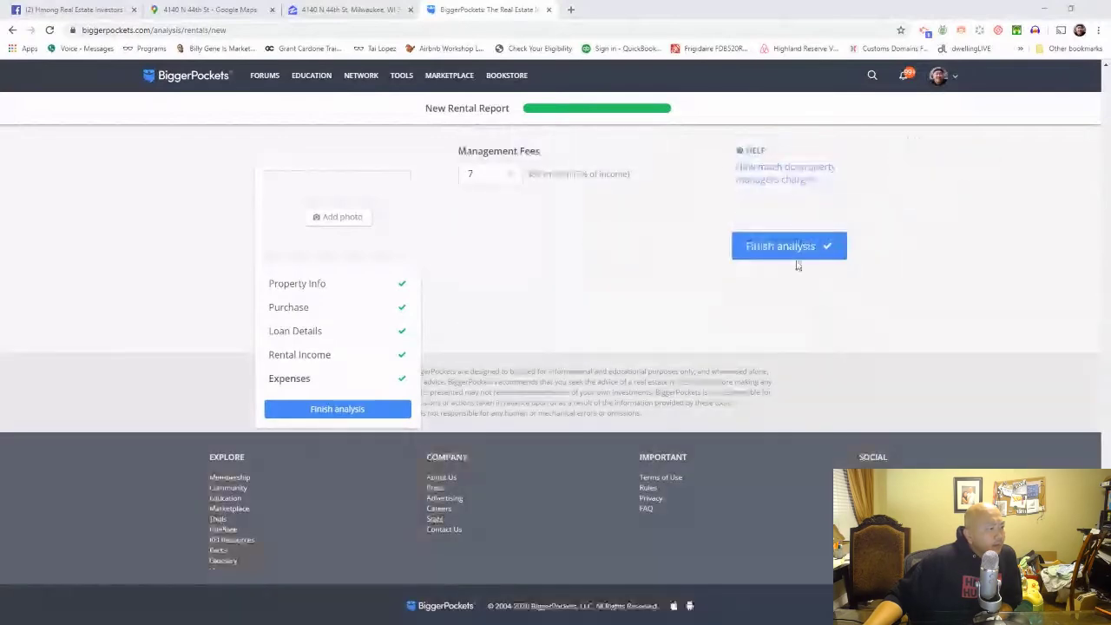
# Step: Finish the analysis and scroll through the generated rental report
pyautogui.click(796, 256)
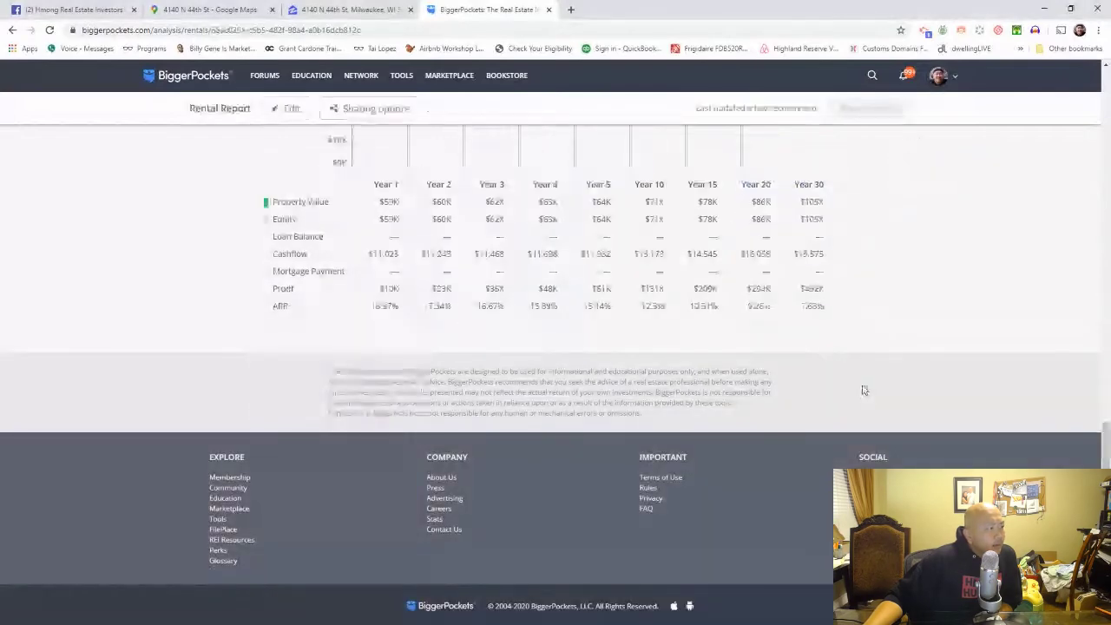
pyautogui.scroll(10, 862, 390)
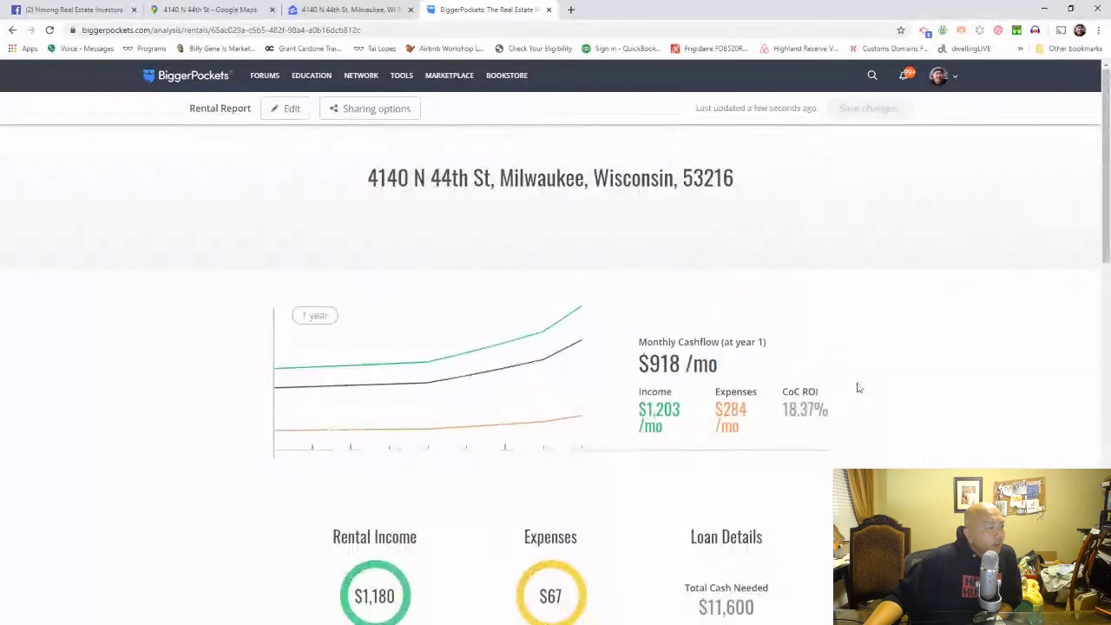
pyautogui.scroll(-3, 858, 388)
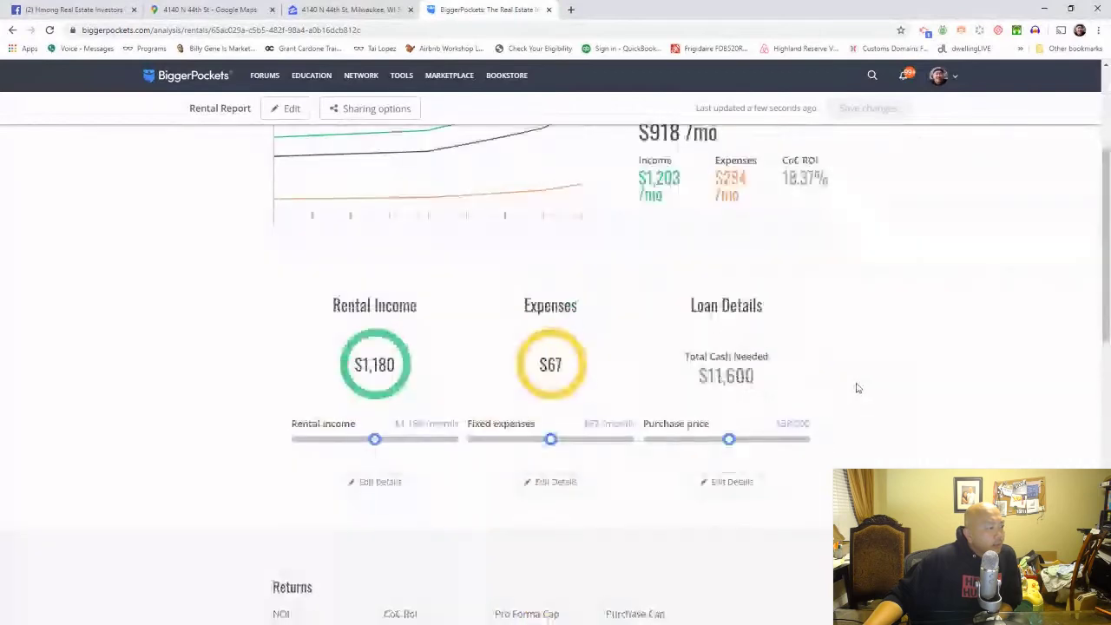
pyautogui.scroll(-8, 858, 388)
pyautogui.scroll(2, 853, 388)
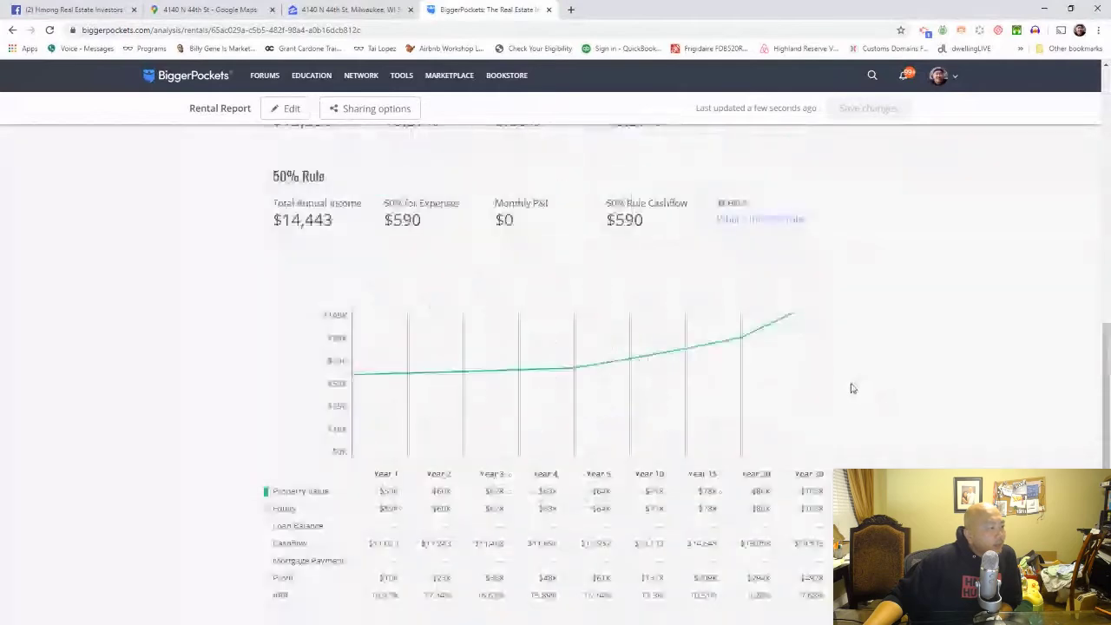
pyautogui.scroll(10, 853, 388)
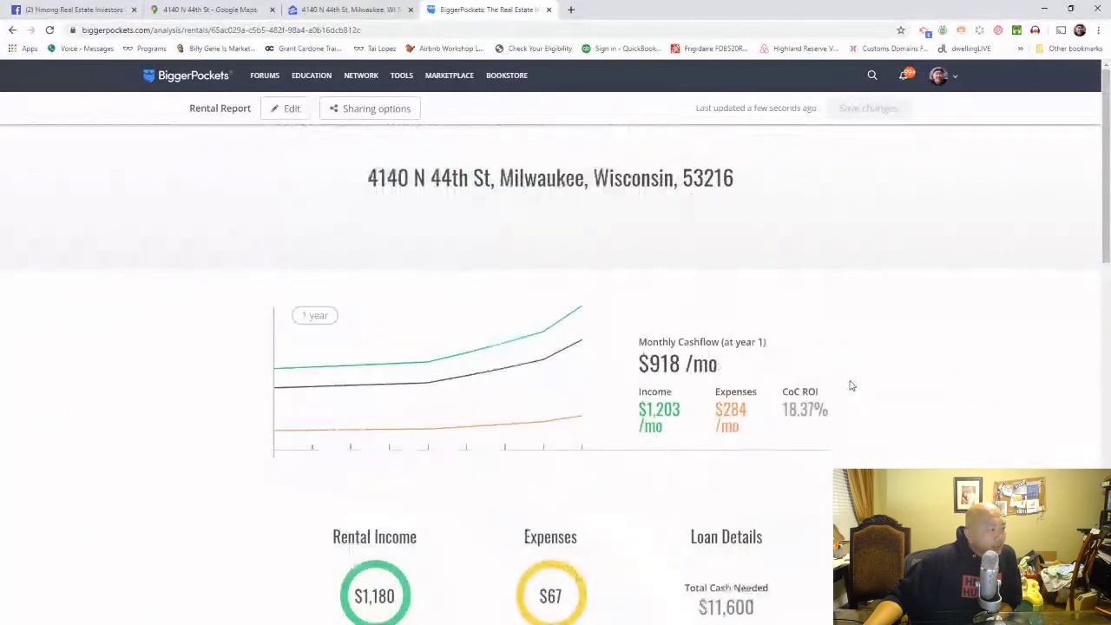
pyautogui.scroll(-1, 852, 386)
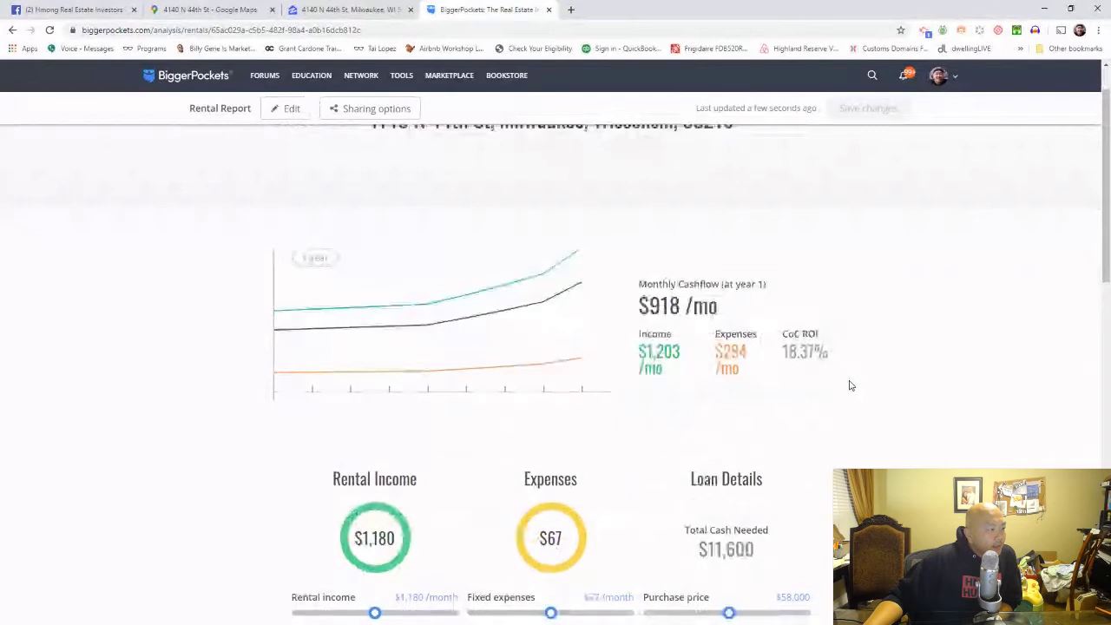
pyautogui.scroll(1, 851, 385)
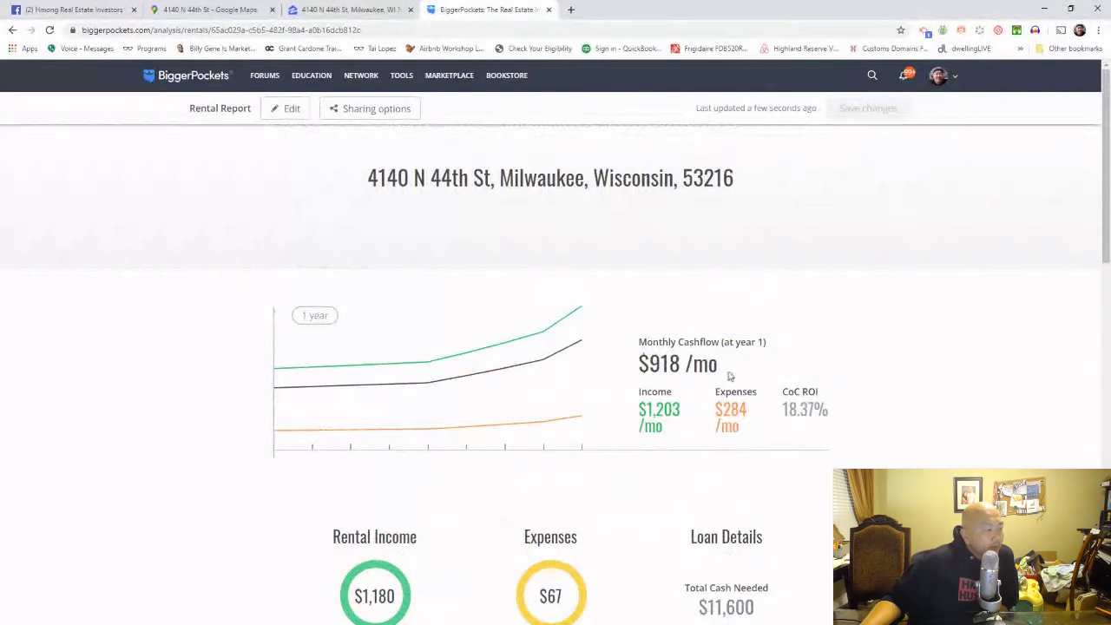
# Step: Highlight the $918/mo cashflow and the 18.37% CoC ROI figures on the report
pyautogui.moveTo(744, 375); pyautogui.dragTo(700, 372)
pyautogui.click(621, 375)
pyautogui.click(749, 377)
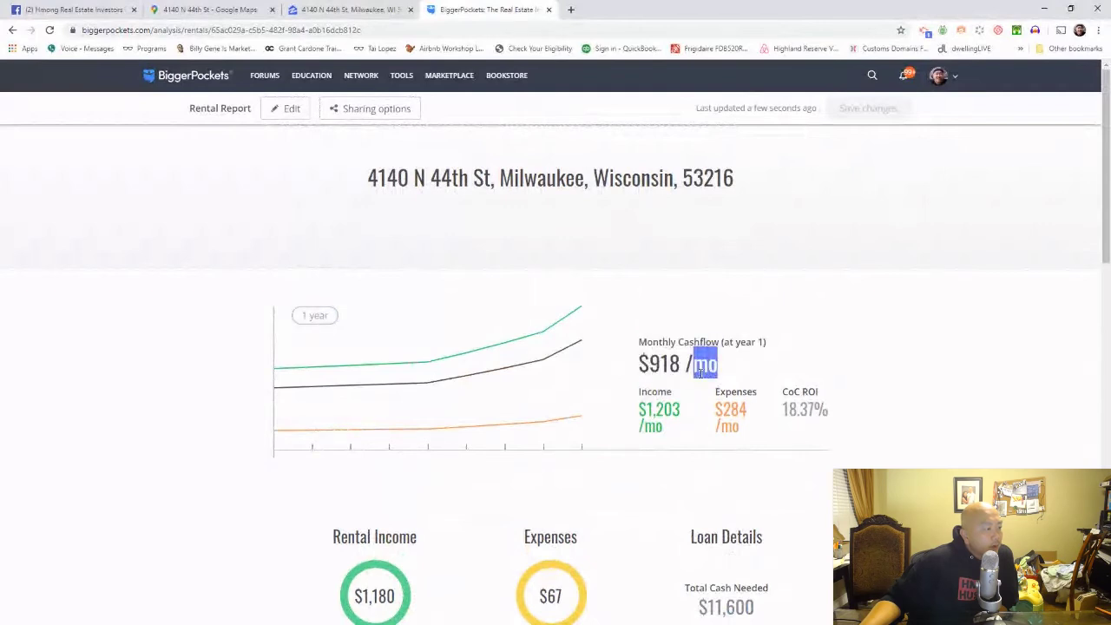
pyautogui.click(699, 371)
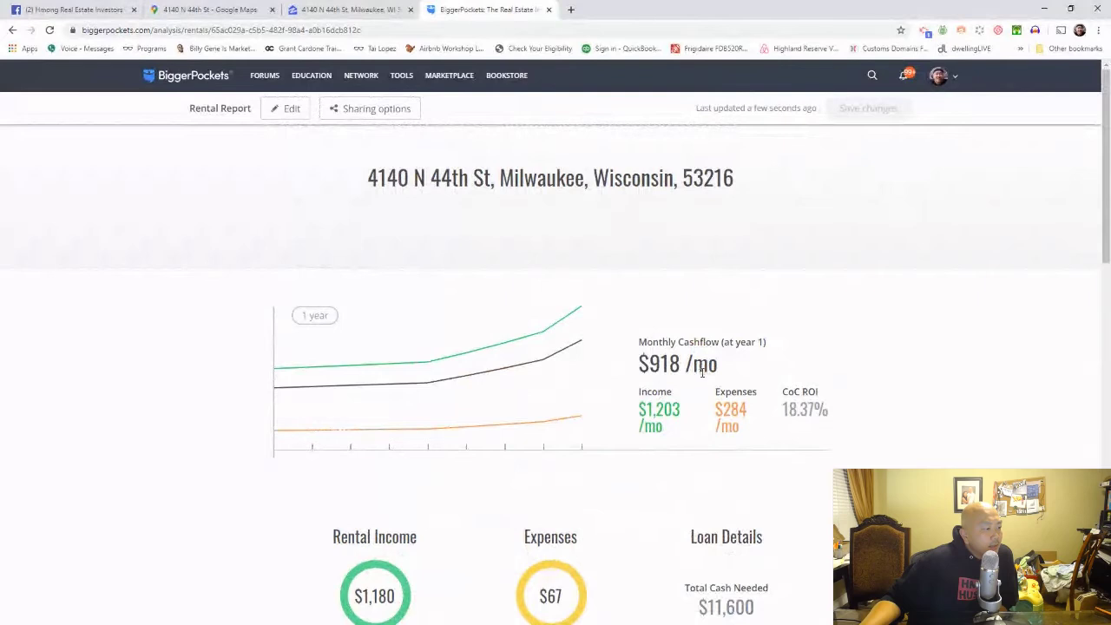
pyautogui.moveTo(776, 412); pyautogui.dragTo(858, 419)
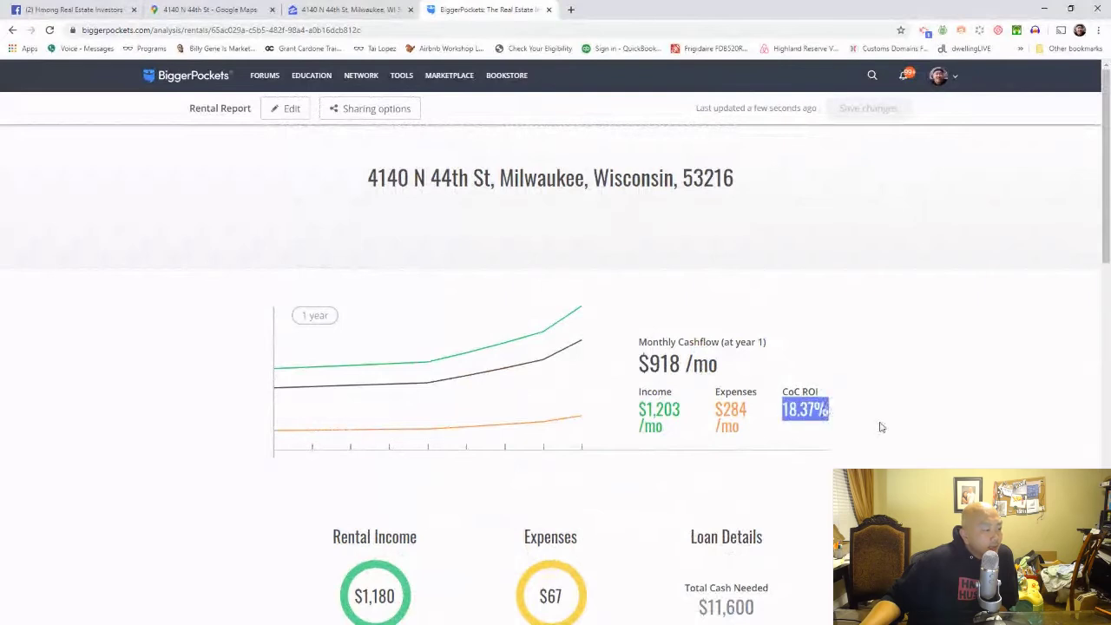
pyautogui.click(880, 427)
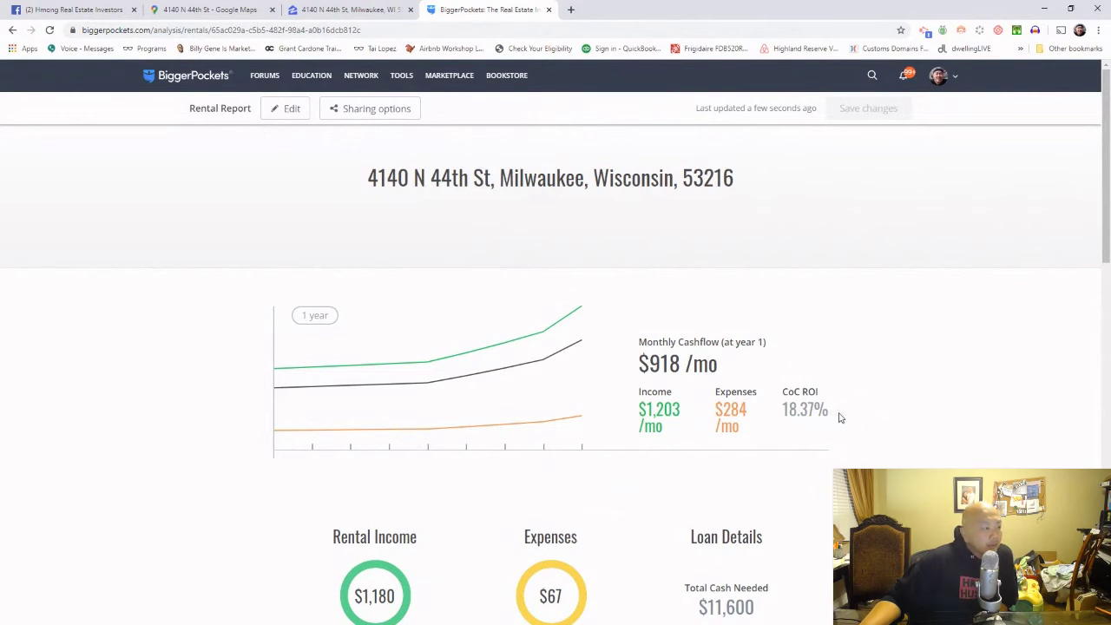
pyautogui.moveTo(837, 418); pyautogui.dragTo(815, 411)
pyautogui.click(743, 377)
pyautogui.moveTo(745, 374); pyautogui.dragTo(643, 365)
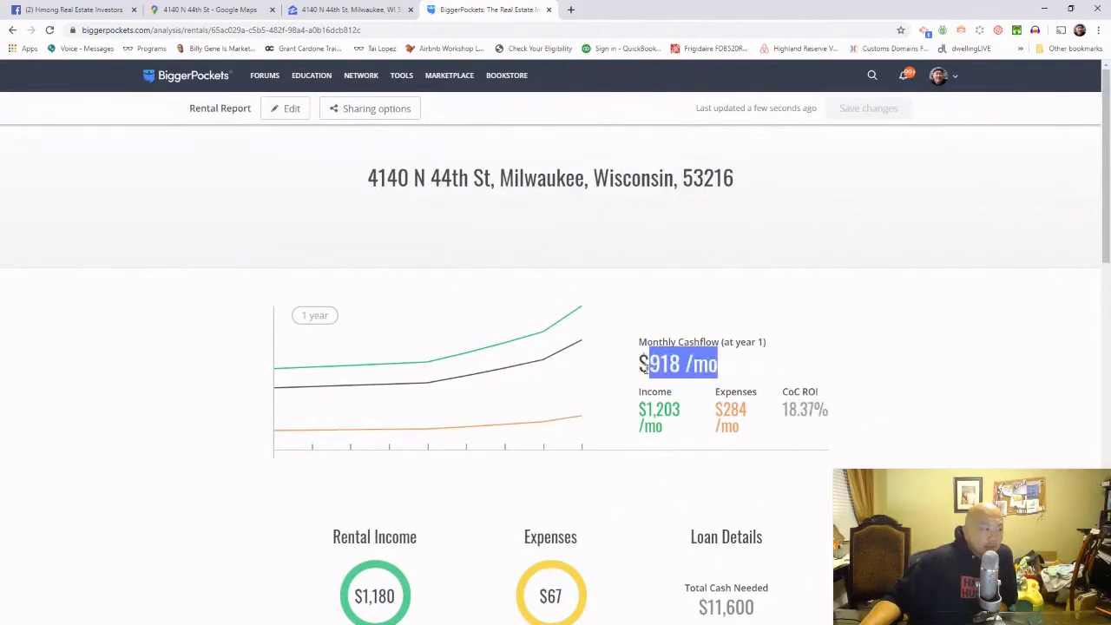
pyautogui.click(748, 398)
pyautogui.moveTo(690, 415); pyautogui.dragTo(642, 406)
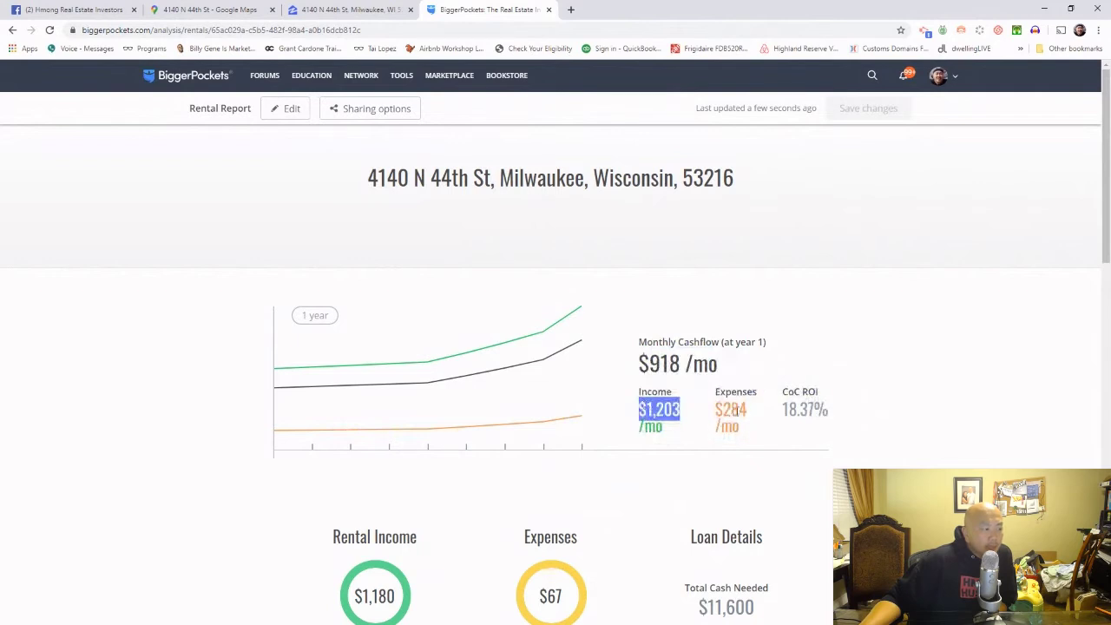
pyautogui.moveTo(760, 417); pyautogui.dragTo(719, 411)
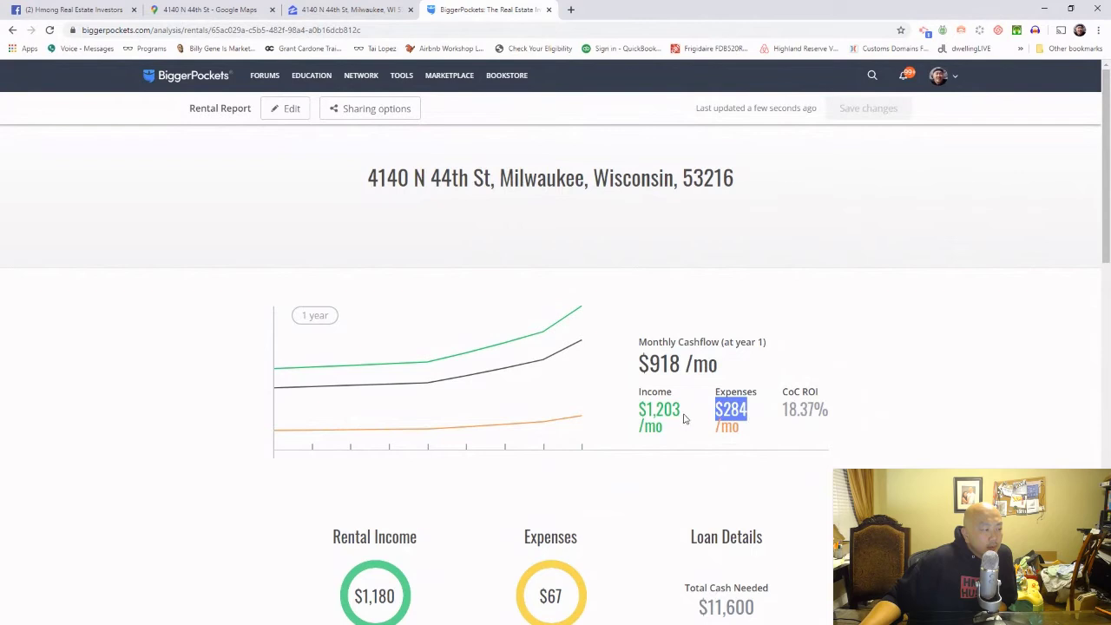
pyautogui.moveTo(686, 415); pyautogui.dragTo(646, 412)
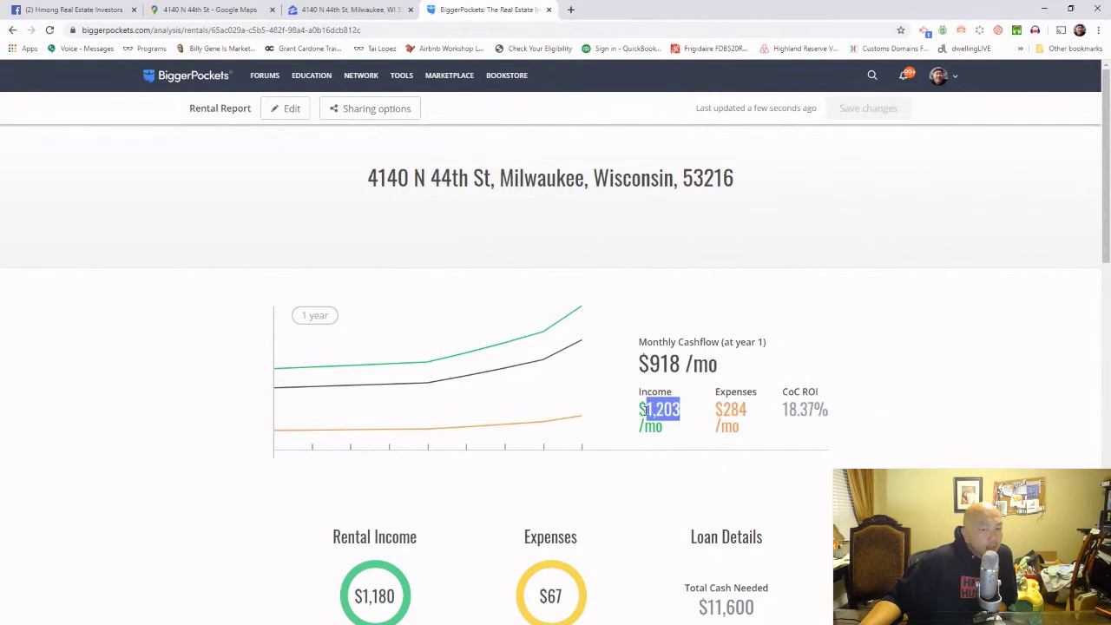
pyautogui.scroll(-1, 632, 389)
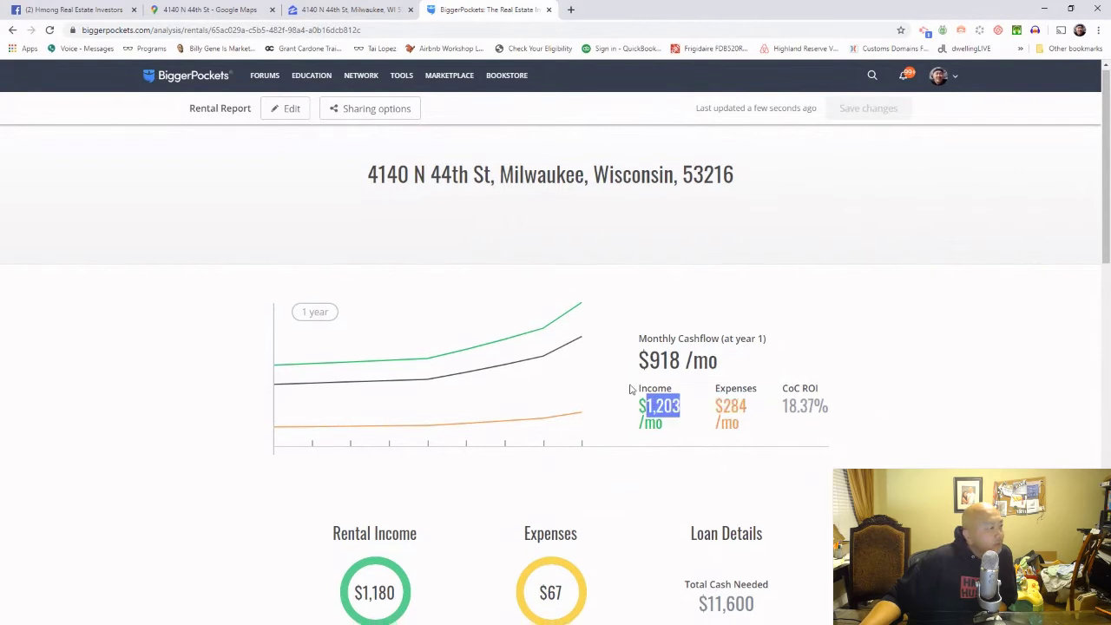
pyautogui.scroll(-5, 631, 389)
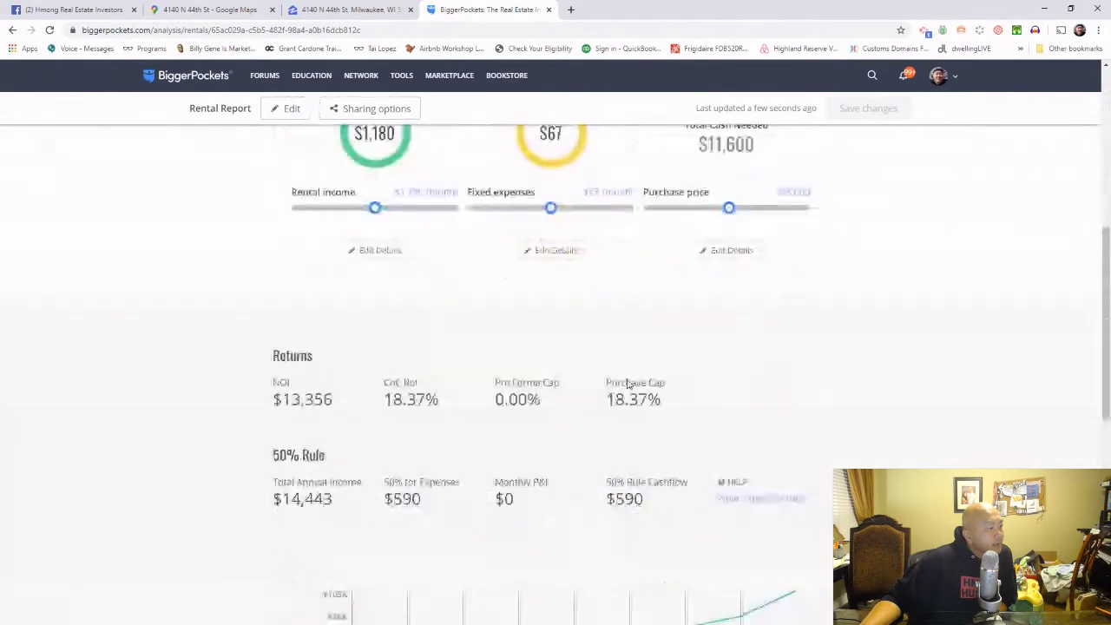
pyautogui.scroll(-4, 629, 382)
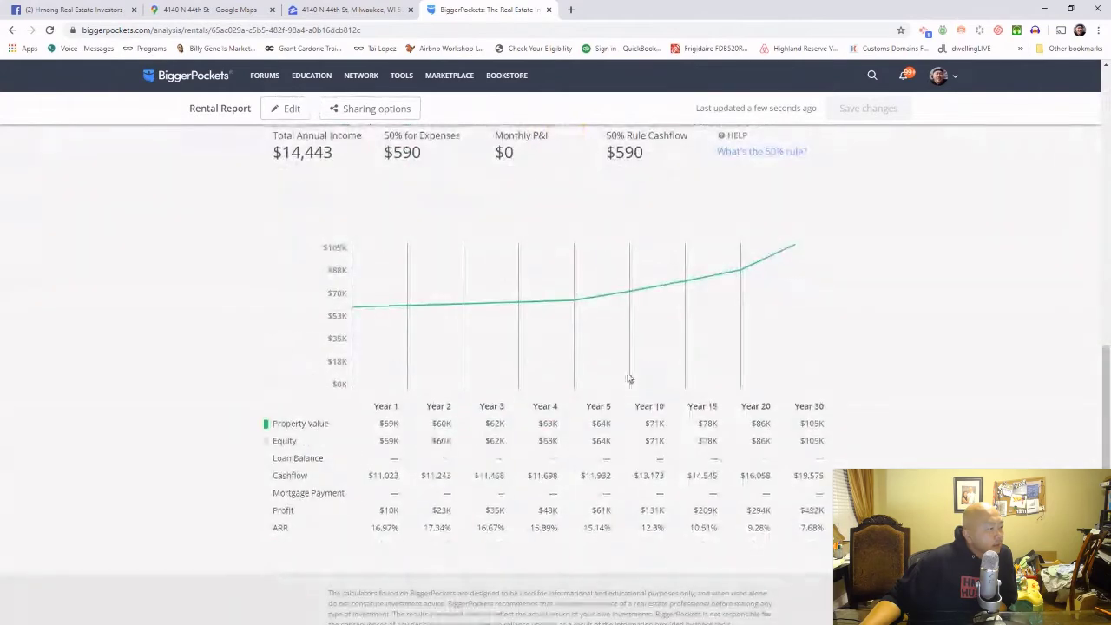
pyautogui.scroll(5, 629, 379)
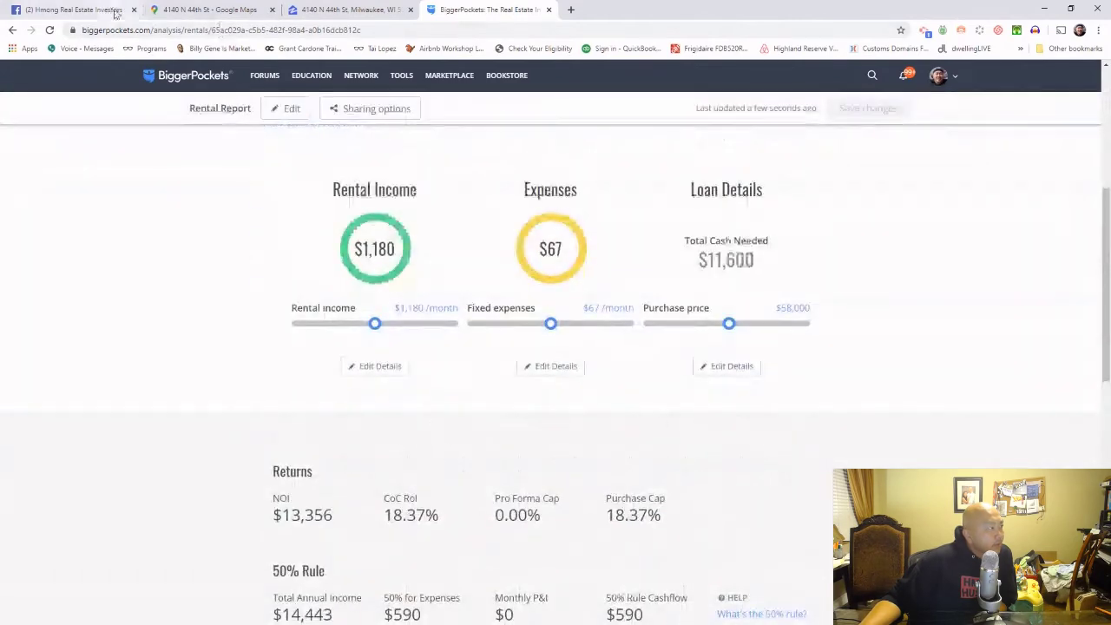
# Step: Go to the Facebook group post and select its $1100 monthly rent
pyautogui.click(117, 10)
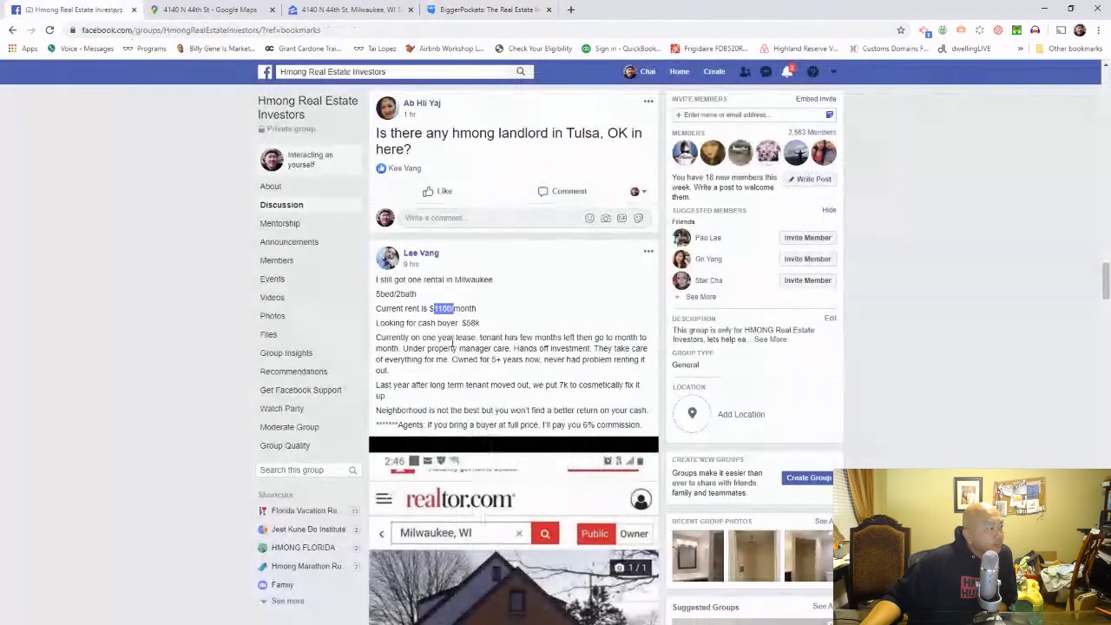
pyautogui.click(441, 309)
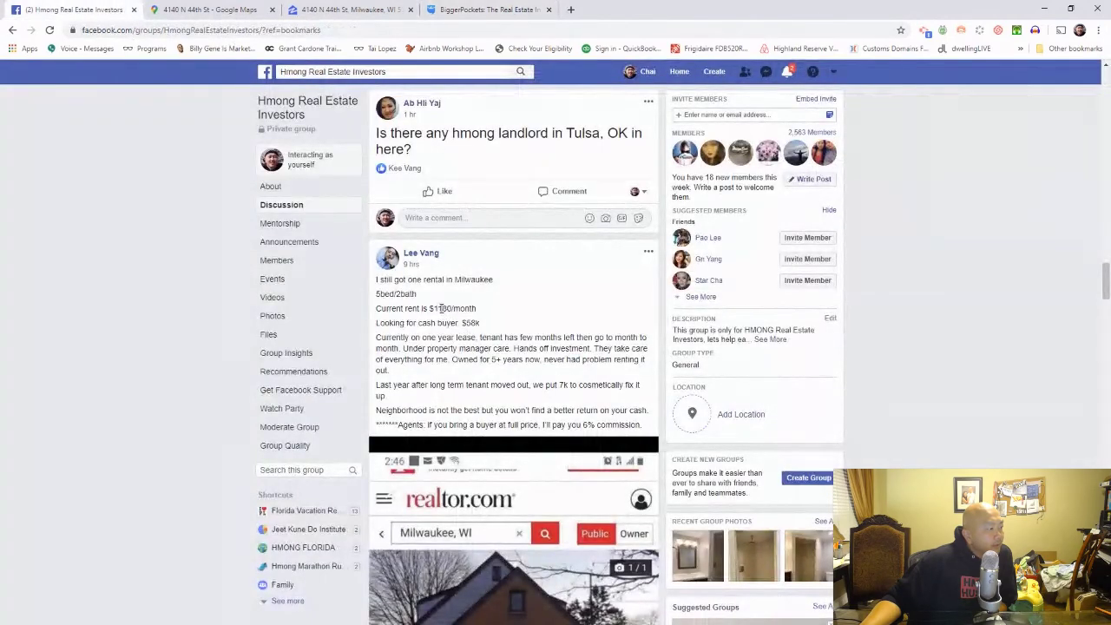
pyautogui.moveTo(451, 308); pyautogui.dragTo(437, 308)
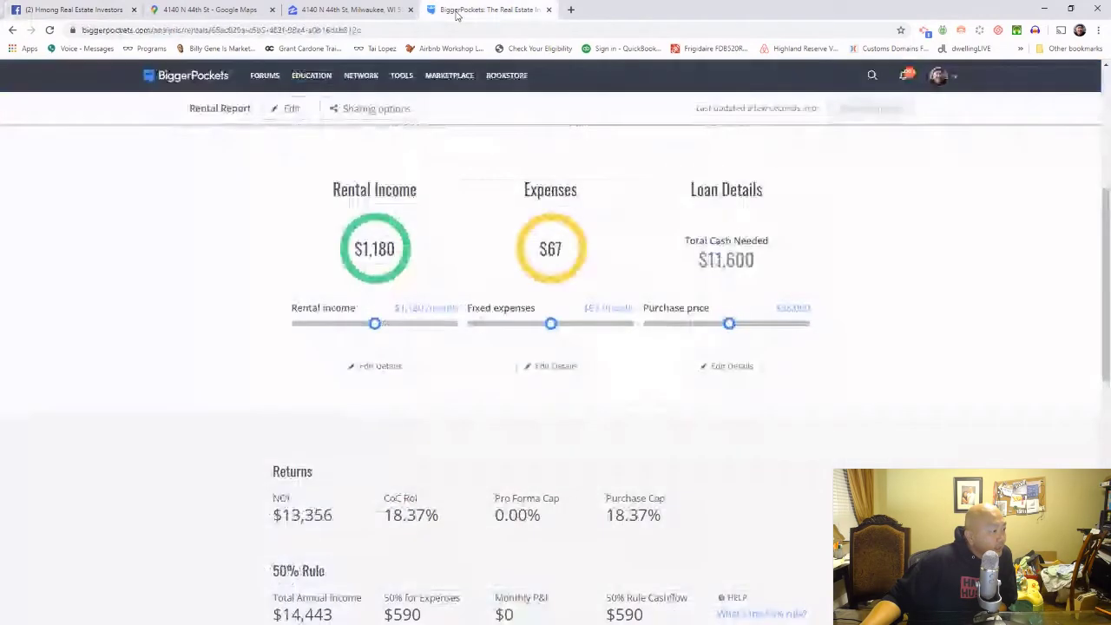
# Step: Back on the BiggerPockets report, select the $1,203/mo income figure at the top
pyautogui.click(452, 10)
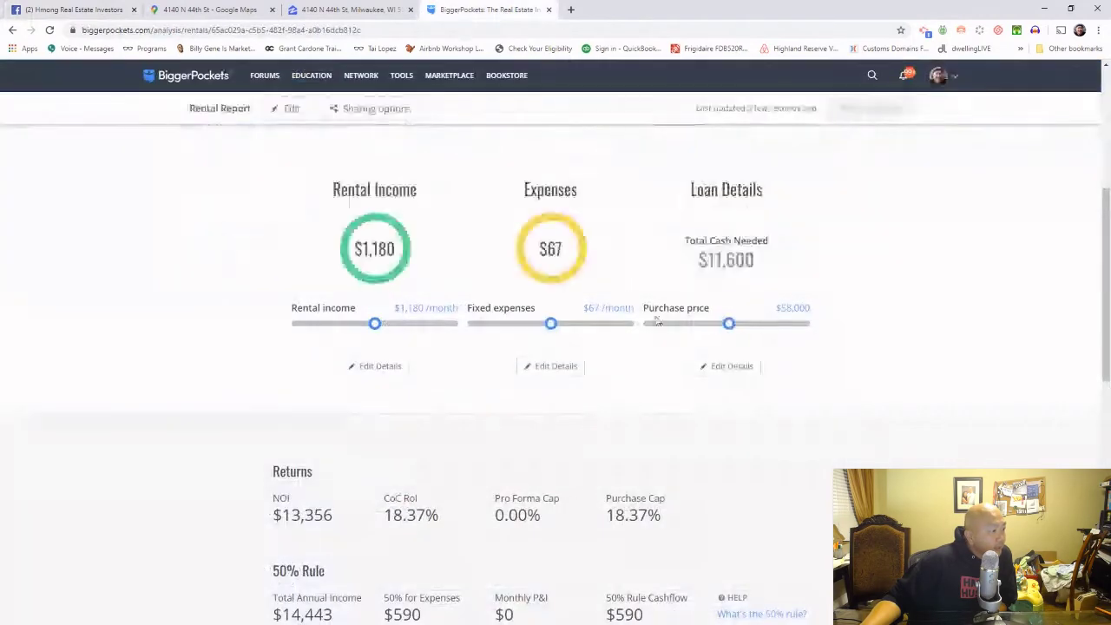
pyautogui.scroll(4, 710, 353)
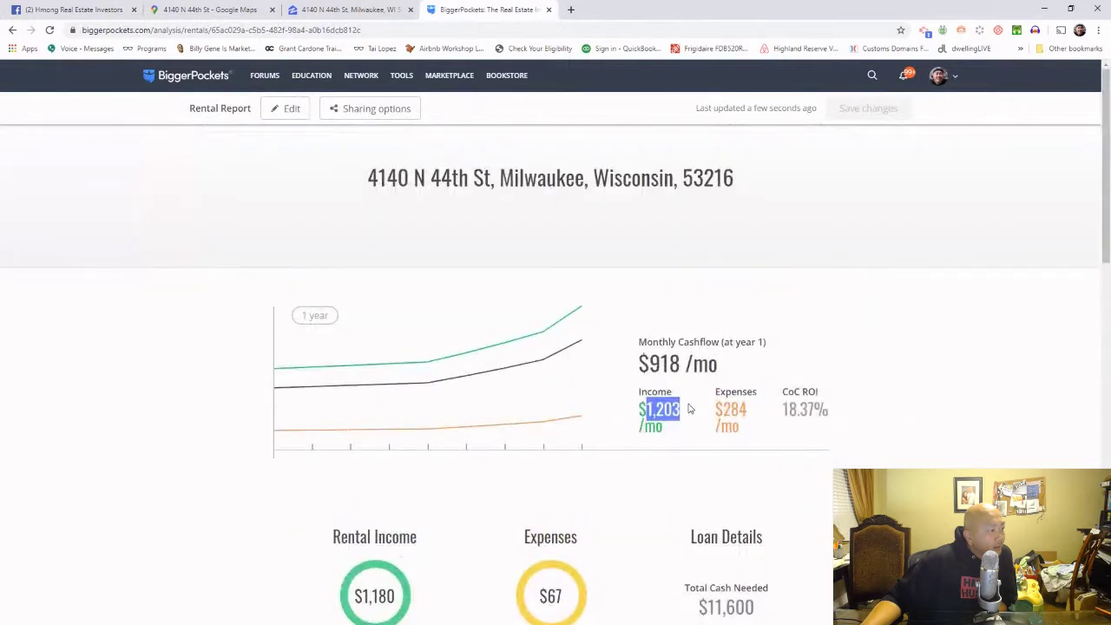
pyautogui.tripleClick(695, 409)
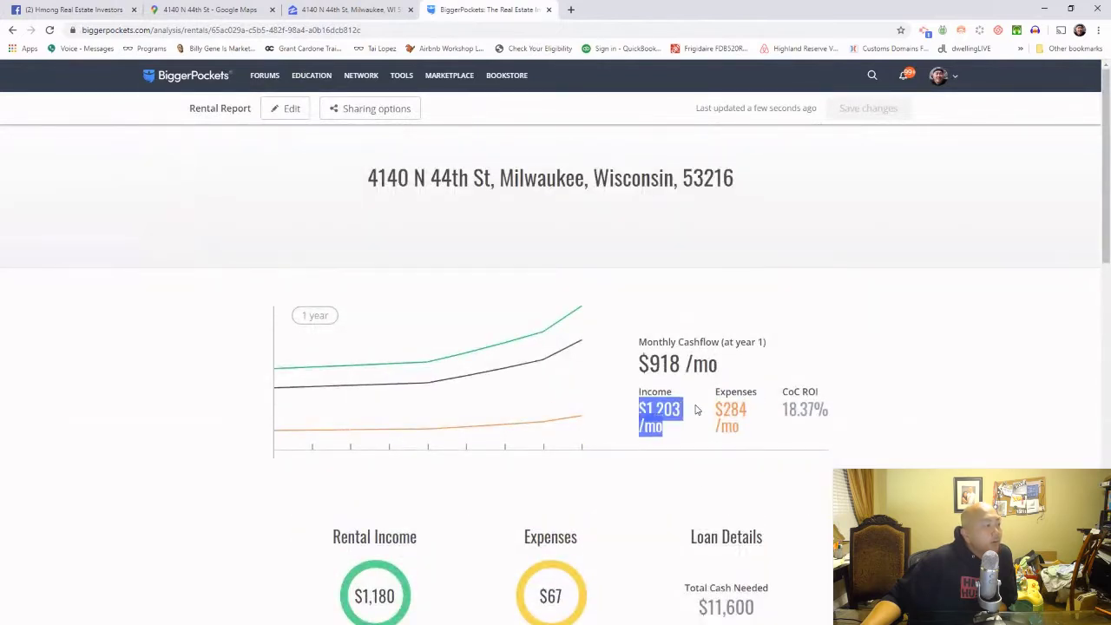
pyautogui.doubleClick(696, 408)
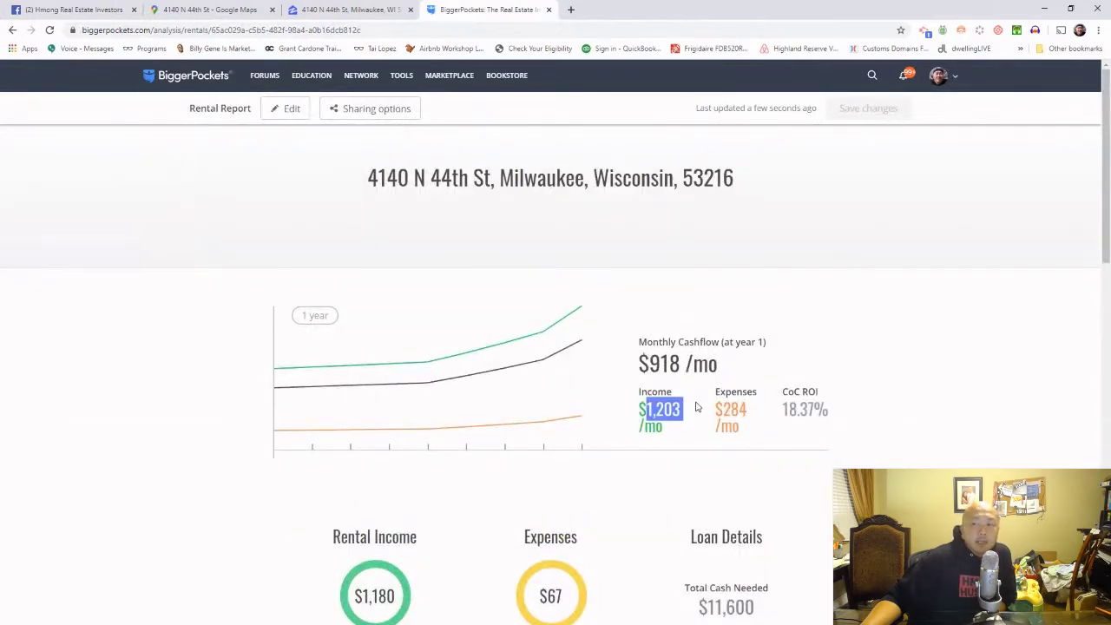
pyautogui.tripleClick(695, 407)
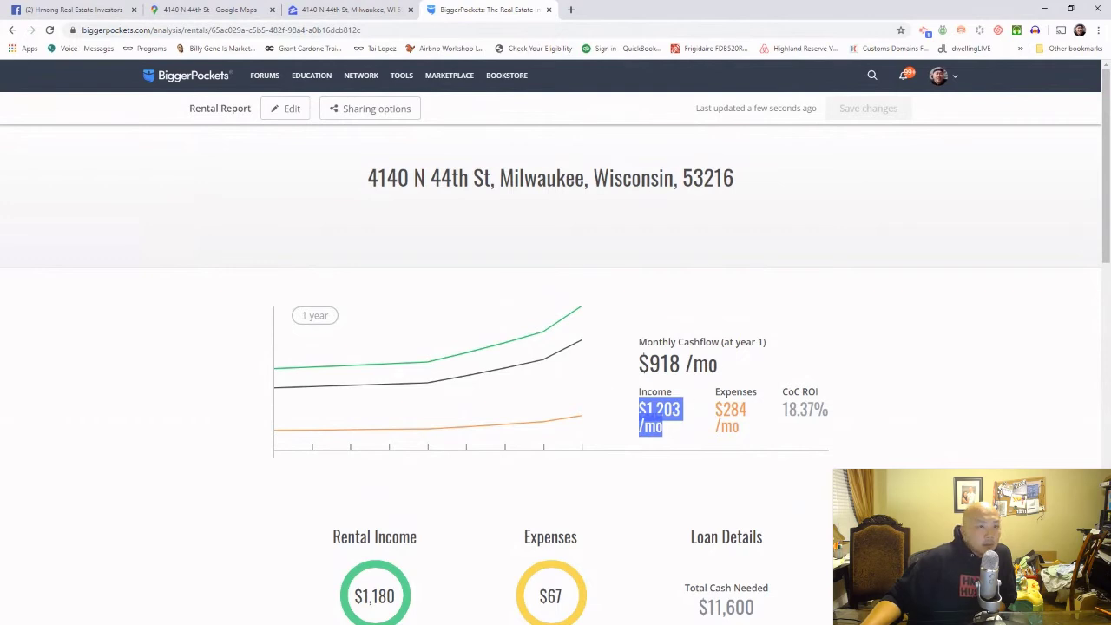
pyautogui.hotkey('alt', 'Tab')
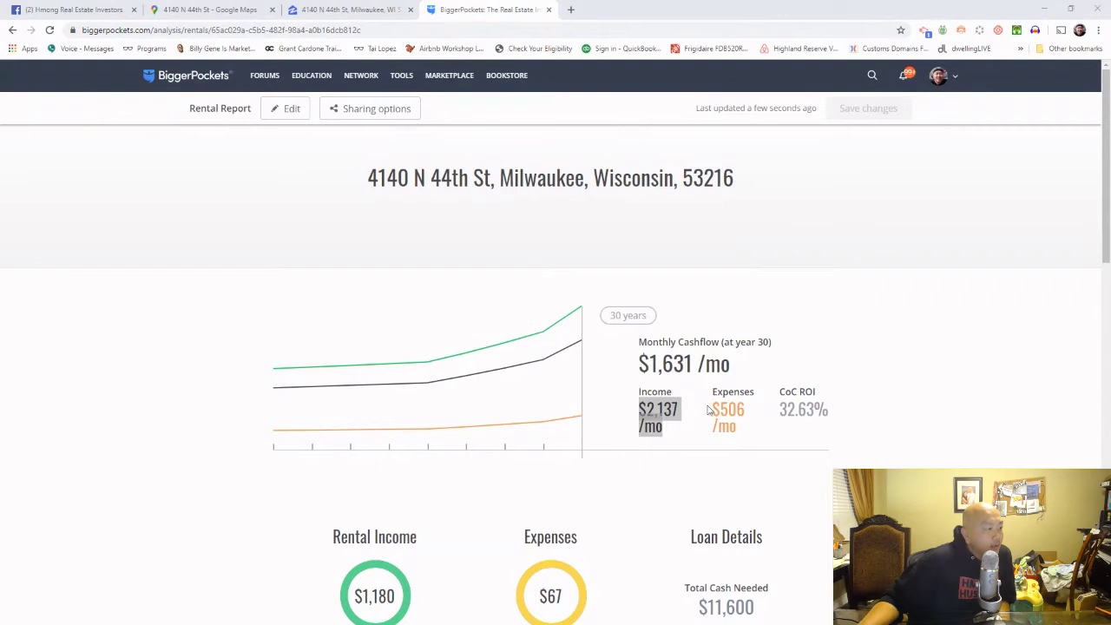
# Step: Highlight the $1,631/mo year-30 cashflow and leave fixed expenses at $67
pyautogui.moveTo(752, 374); pyautogui.dragTo(650, 365)
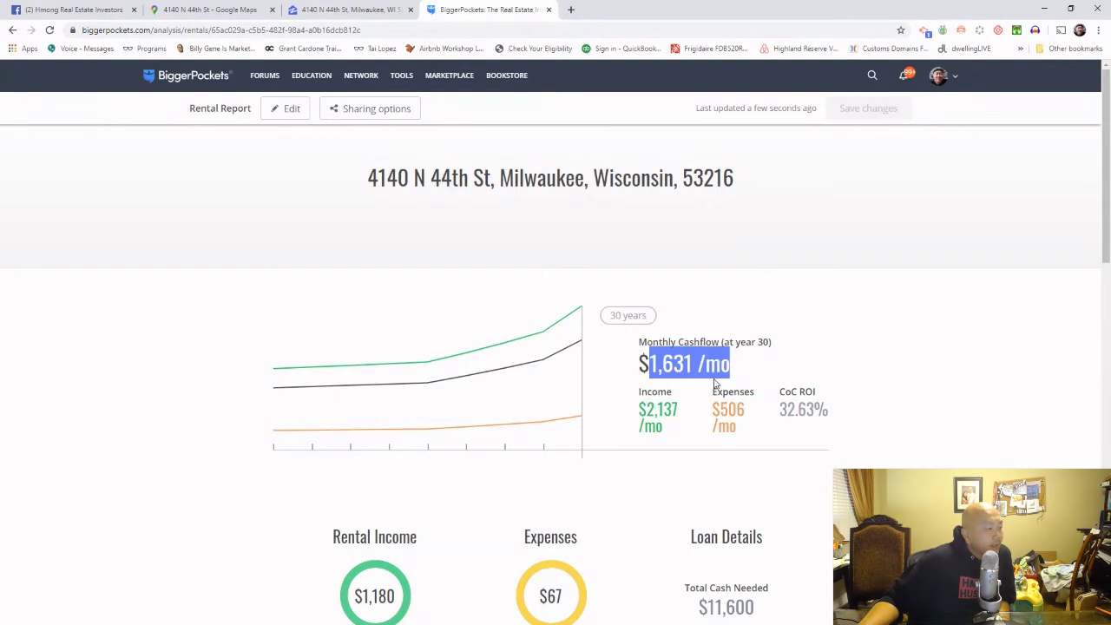
pyautogui.scroll(-2, 678, 397)
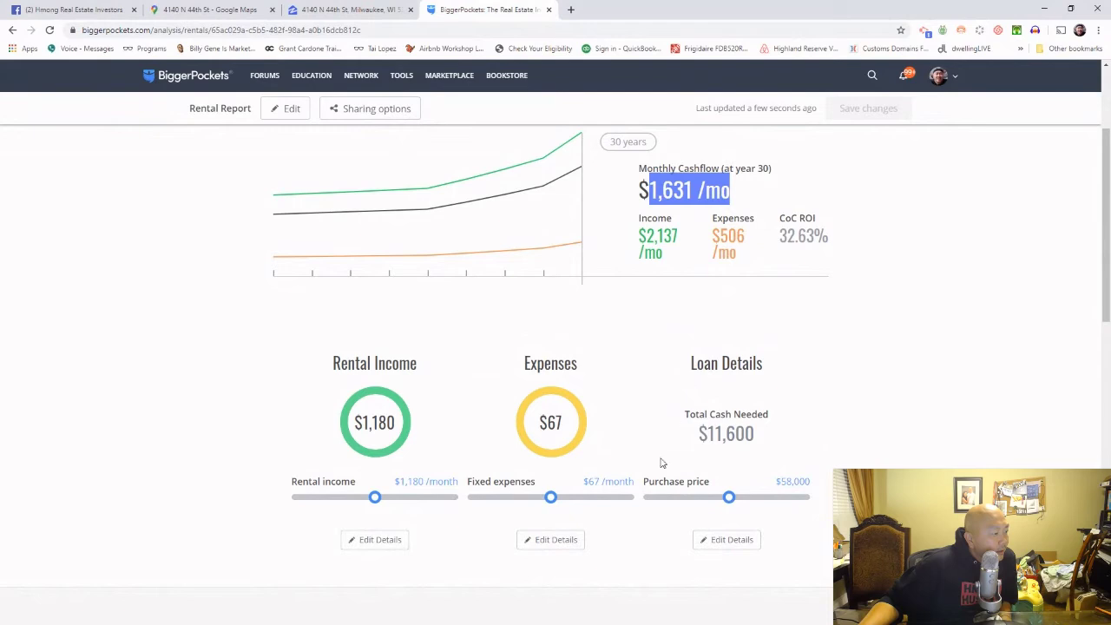
pyautogui.moveTo(549, 497)
pyautogui.moveTo(549, 497); pyautogui.dragTo(550, 497)
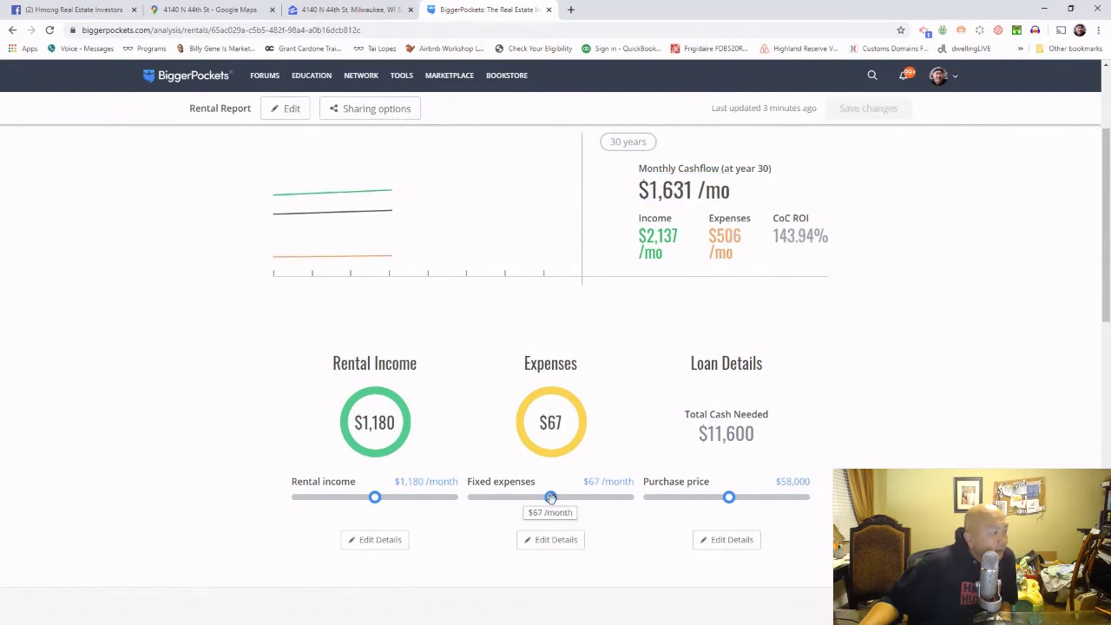
# Step: Scroll down to the projections and highlight the $108K year-5 profit
pyautogui.scroll(-2, 559, 507)
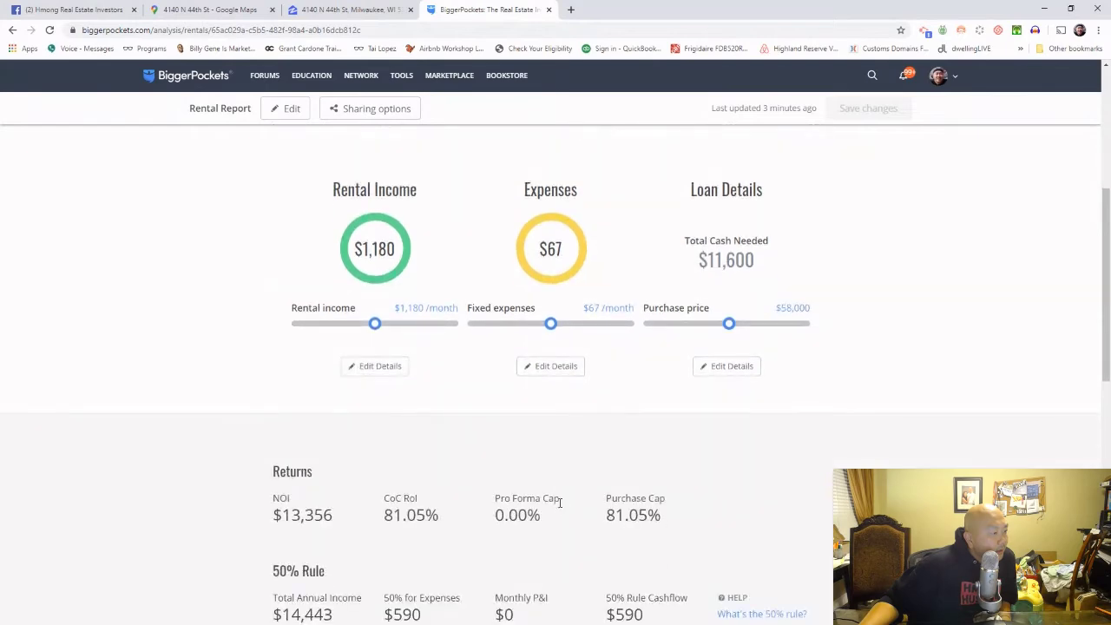
pyautogui.scroll(-1, 560, 508)
pyautogui.scroll(-2, 561, 507)
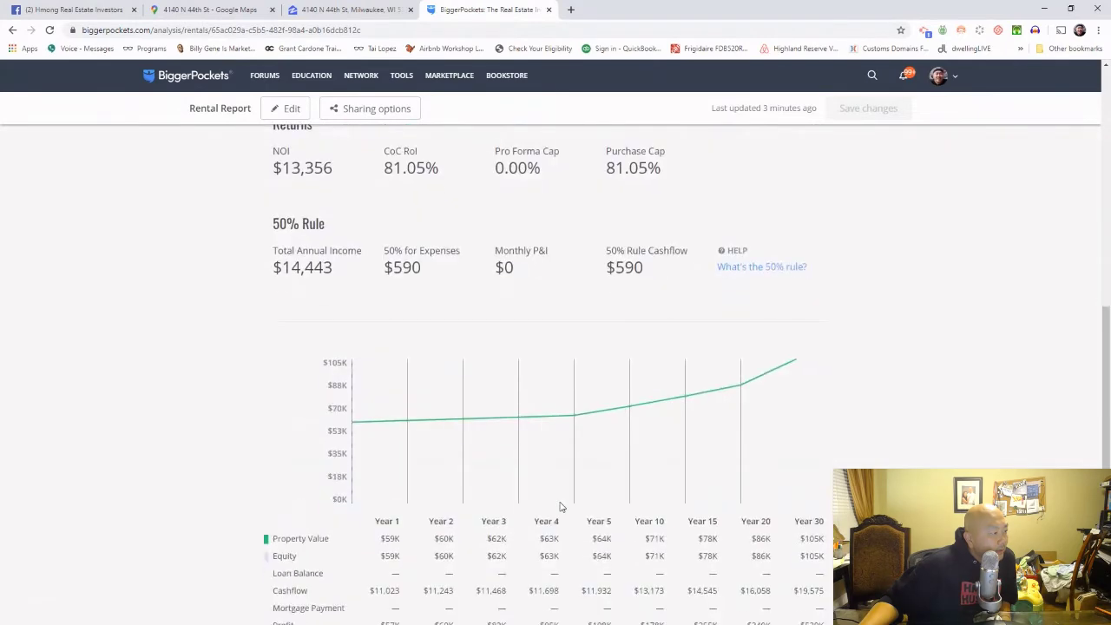
pyautogui.scroll(-1, 560, 507)
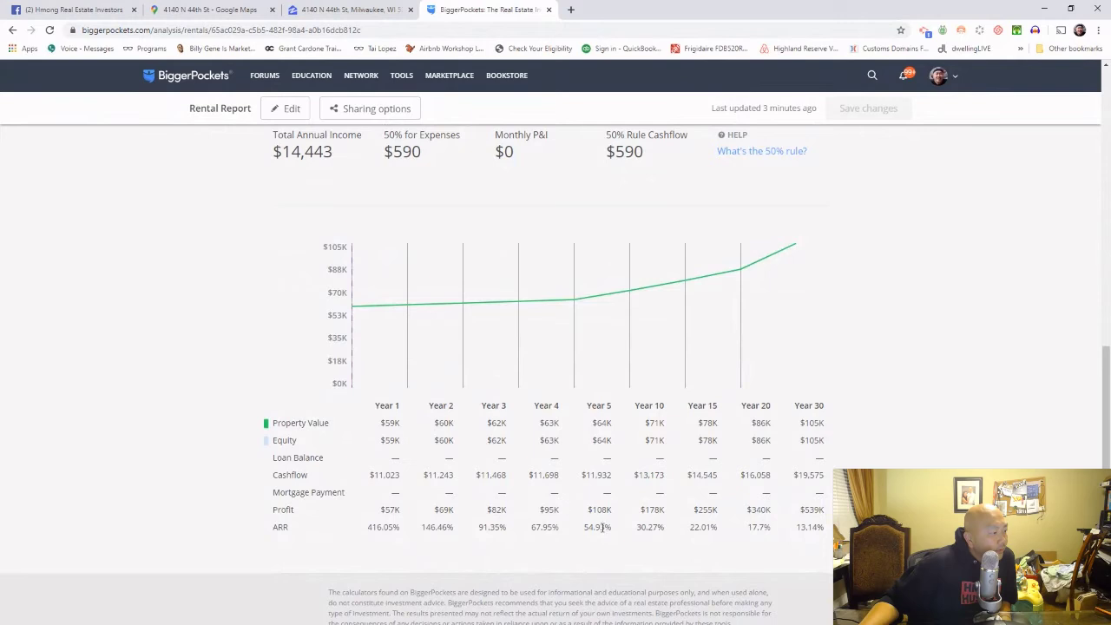
pyautogui.moveTo(612, 513); pyautogui.dragTo(589, 517)
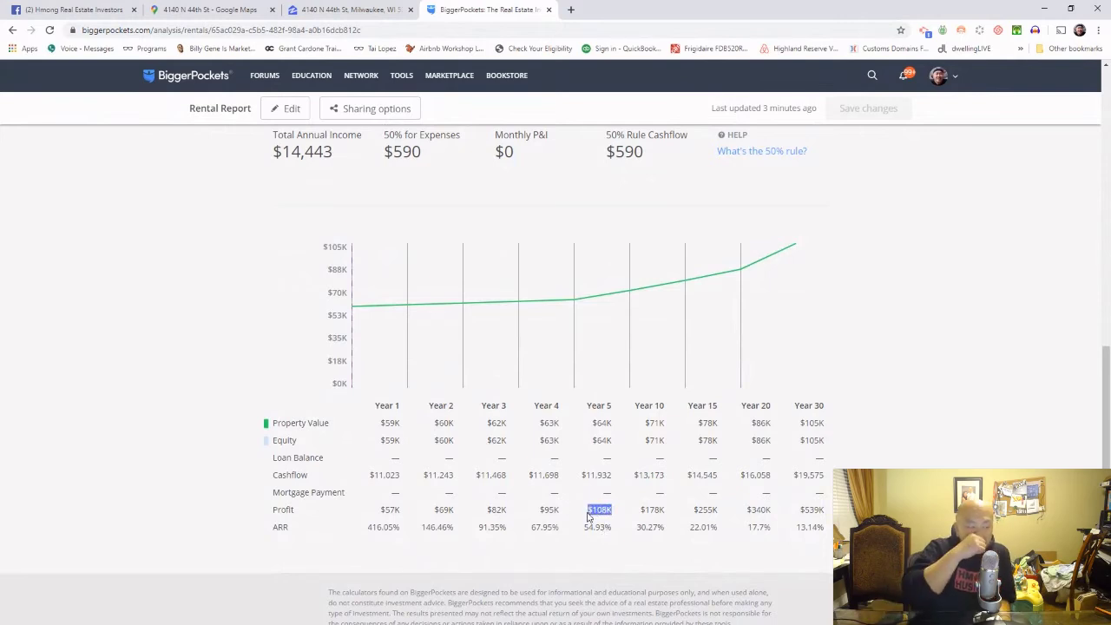
# Step: Highlight the 81.05% cash-on-cash return near the top of the report
pyautogui.scroll(8, 591, 521)
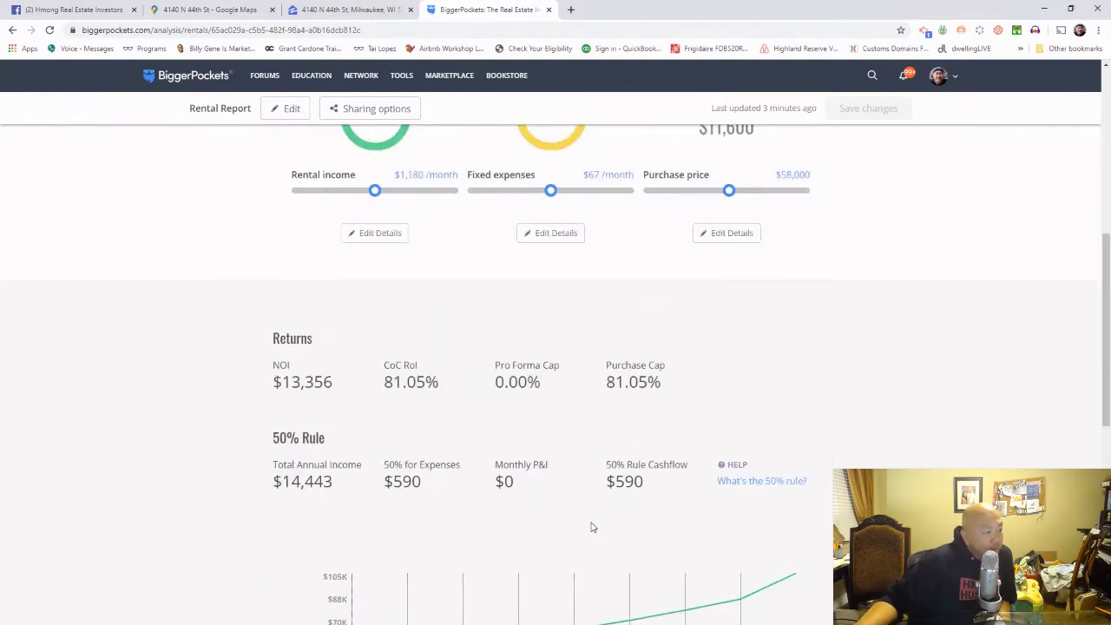
pyautogui.scroll(2, 594, 536)
pyautogui.moveTo(273, 434)
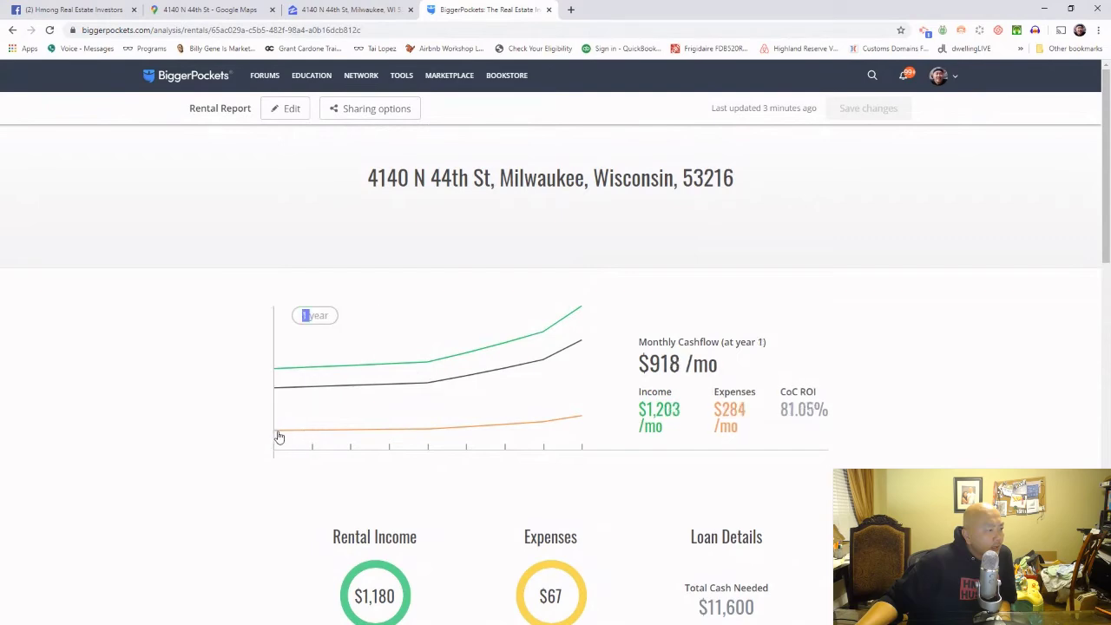
pyautogui.scroll(-5, 303, 482)
pyautogui.scroll(4, 304, 479)
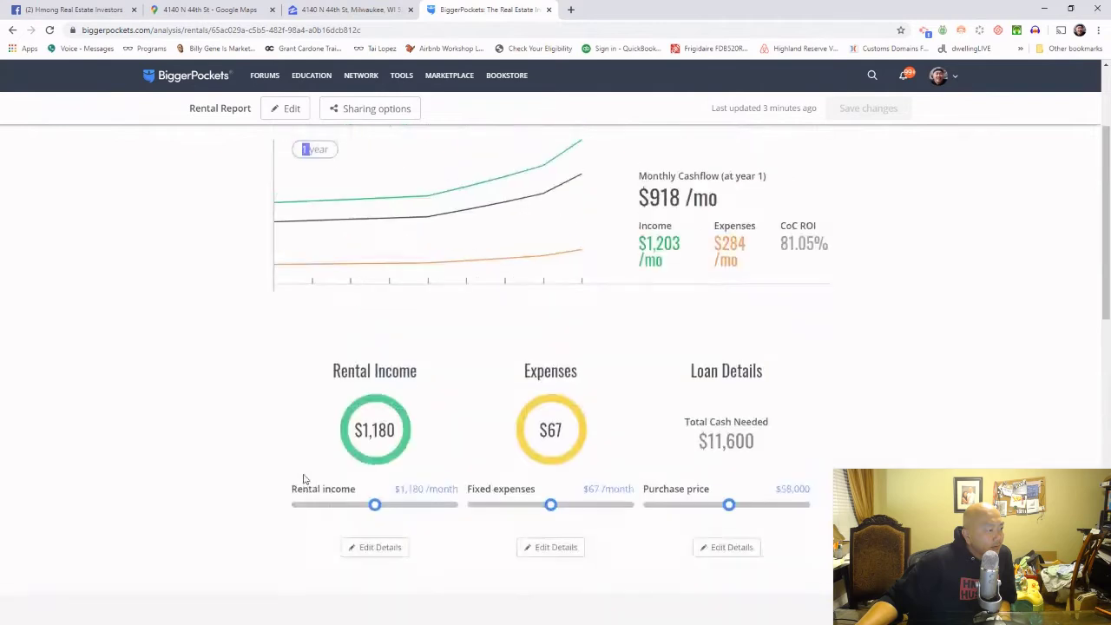
pyautogui.scroll(2, 304, 479)
pyautogui.moveTo(784, 413); pyautogui.dragTo(831, 417)
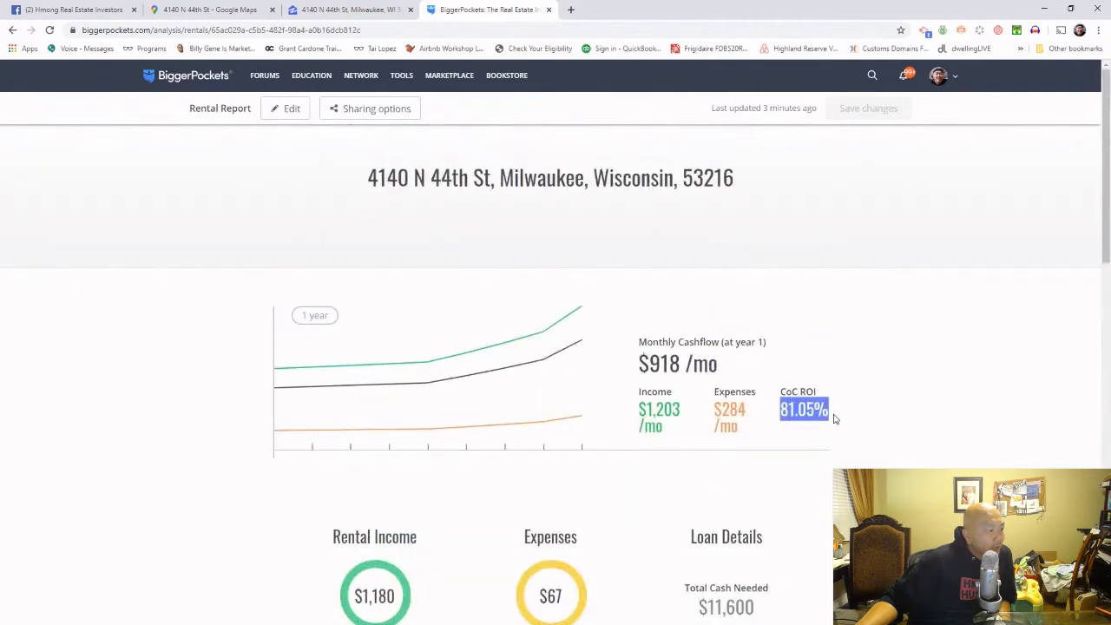
pyautogui.click(284, 446)
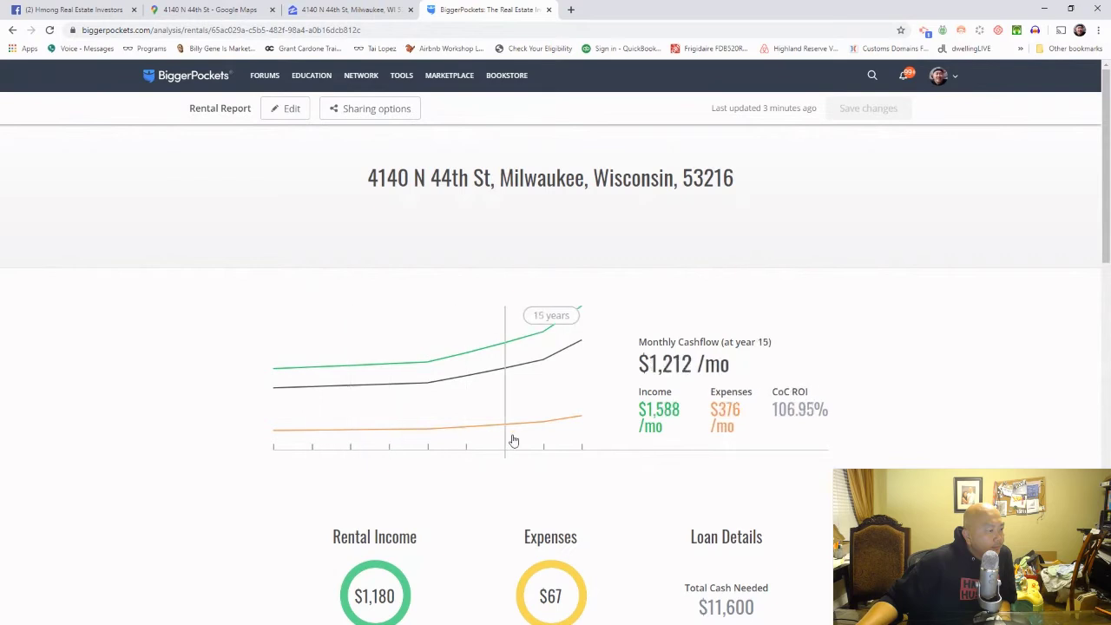
# Step: Review the rest of the report, then open it for editing
pyautogui.scroll(-1, 538, 472)
pyautogui.scroll(-3, 537, 472)
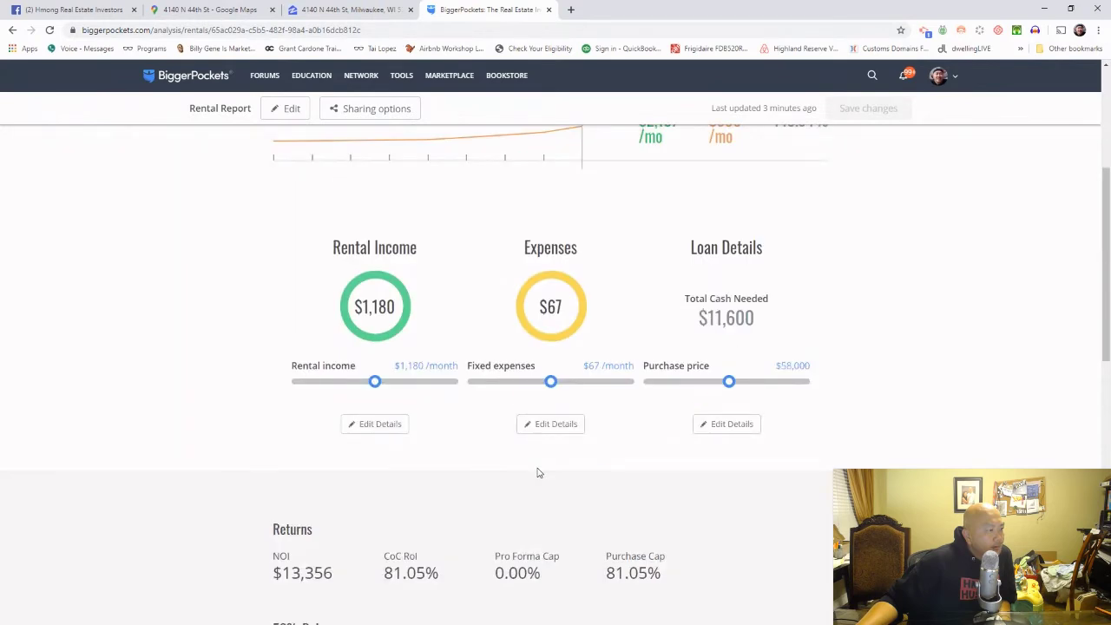
pyautogui.scroll(-3, 538, 472)
pyautogui.scroll(-3, 538, 472)
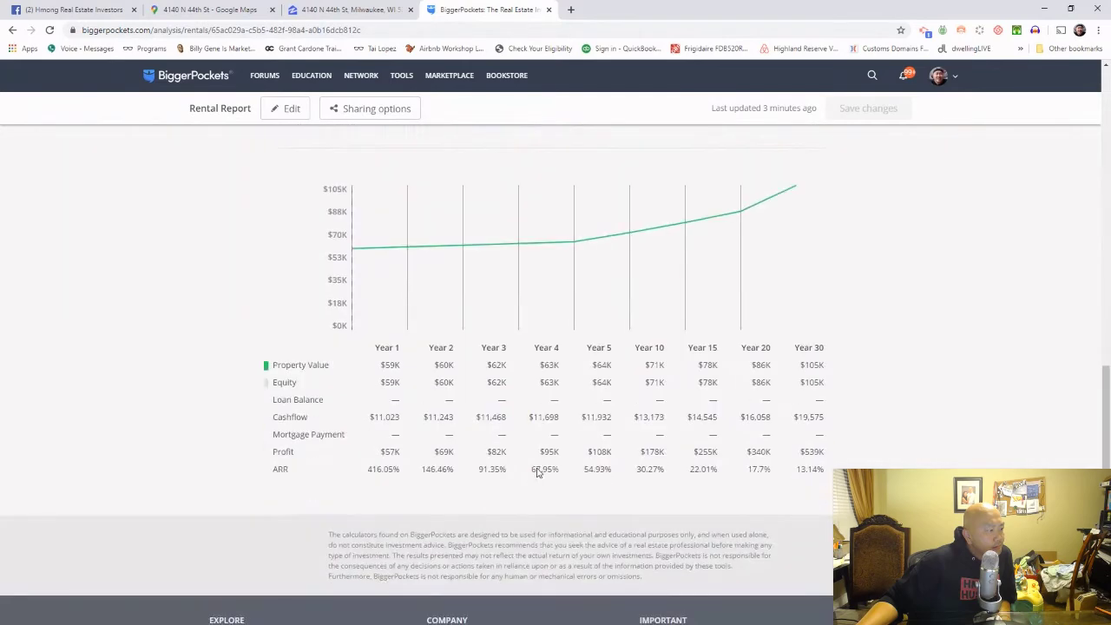
pyautogui.scroll(9, 537, 472)
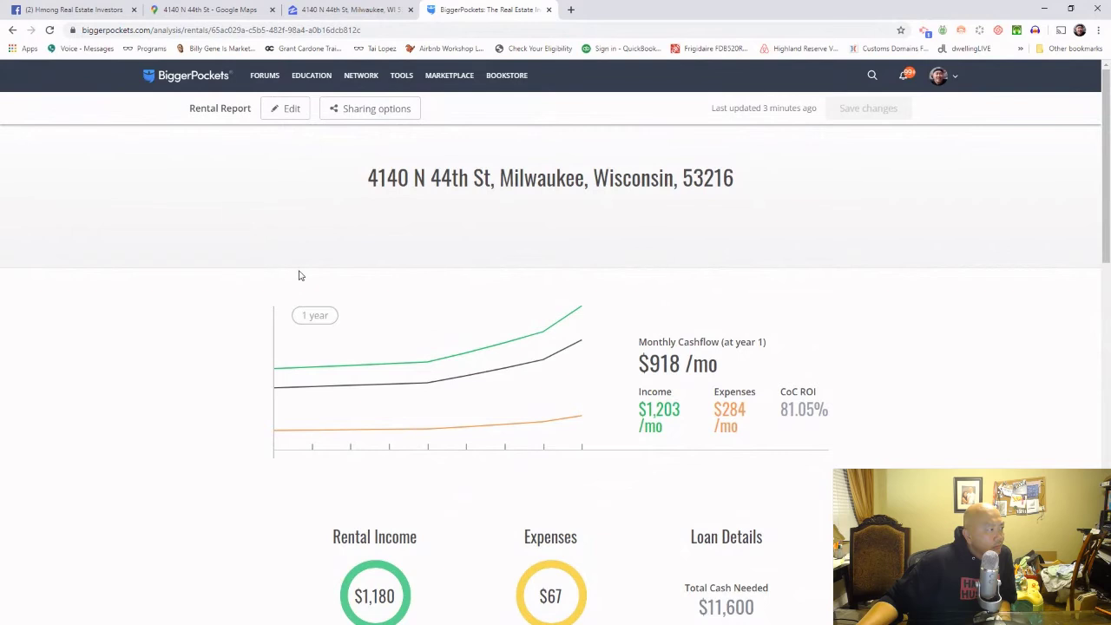
pyautogui.click(287, 108)
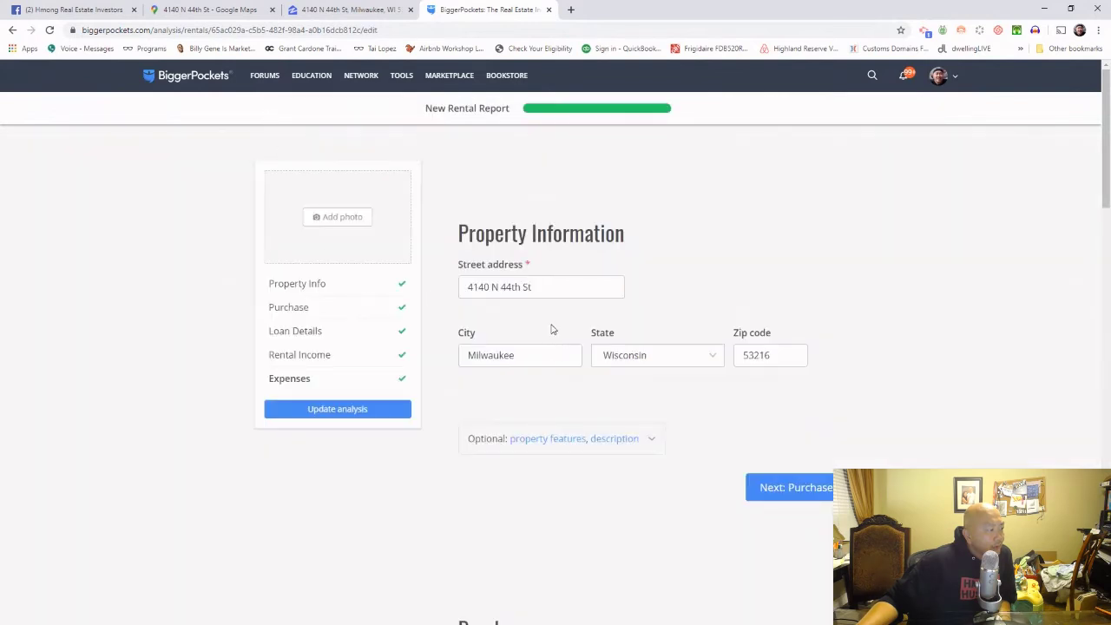
# Step: Step through Purchase, Loan Details and Income, then update the analysis to 18.37% CoC ROI
pyautogui.click(795, 495)
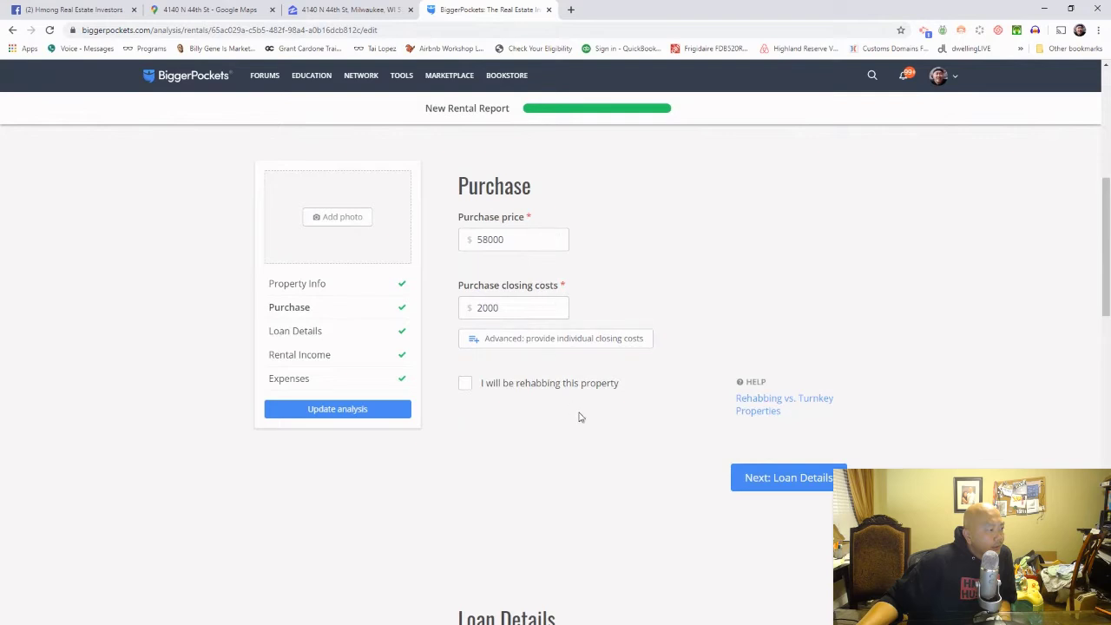
pyautogui.scroll(-2, 599, 408)
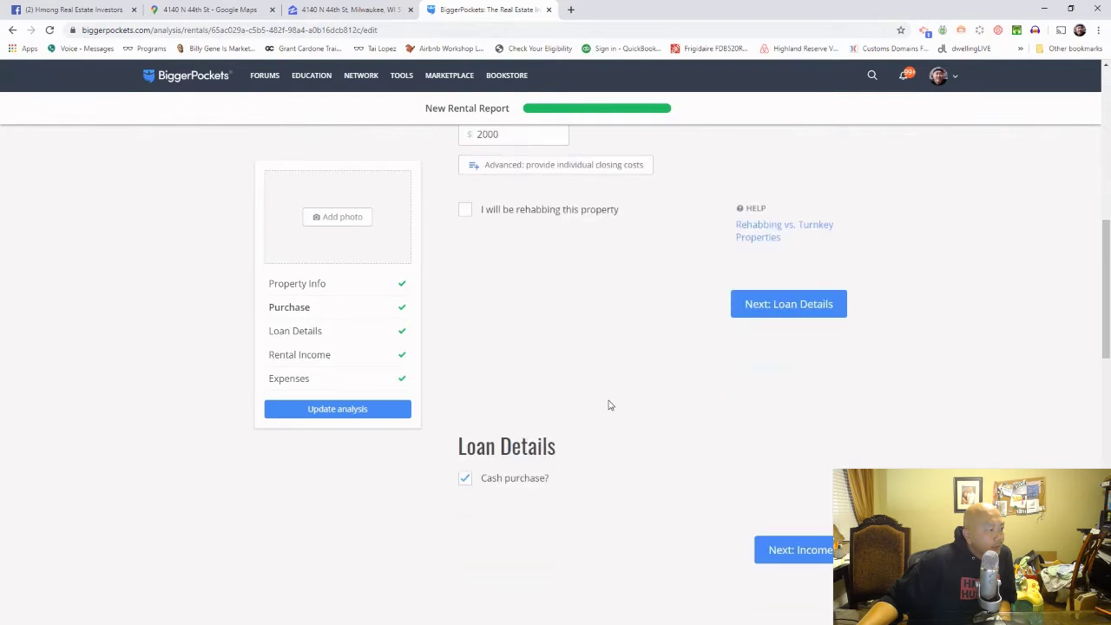
pyautogui.click(799, 310)
pyautogui.click(772, 392)
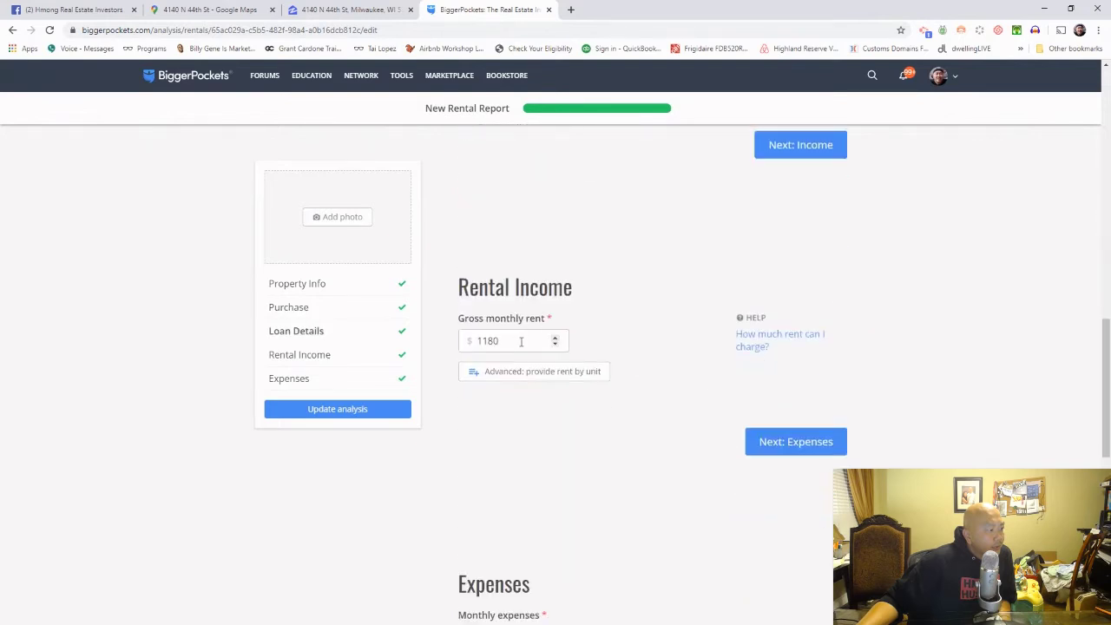
pyautogui.scroll(-3, 556, 391)
pyautogui.scroll(-2, 624, 510)
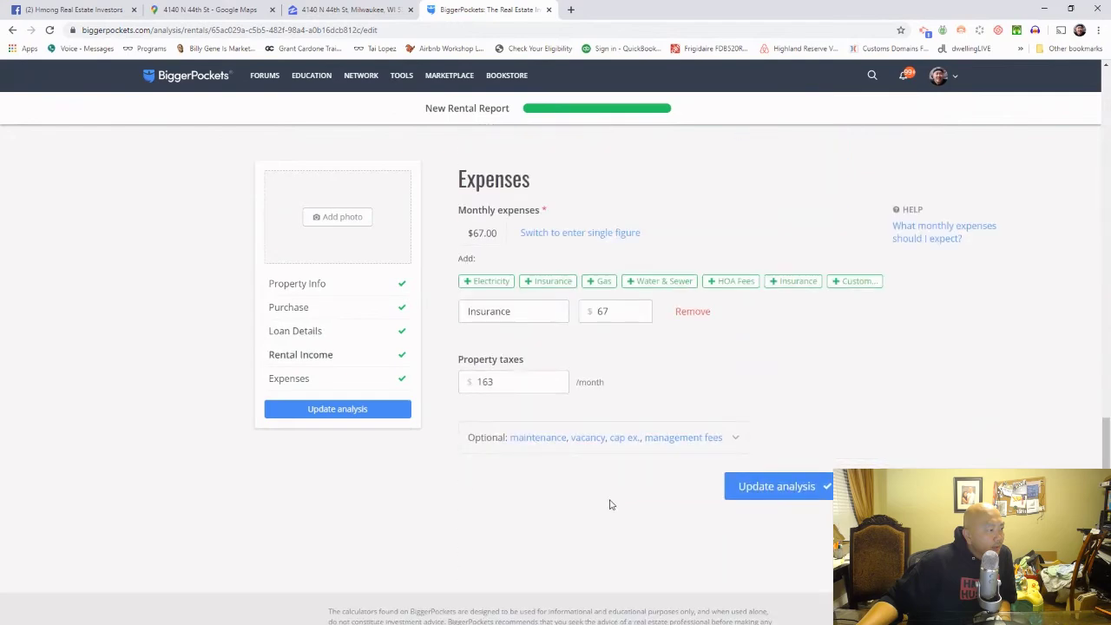
pyautogui.scroll(-3, 508, 385)
pyautogui.click(796, 258)
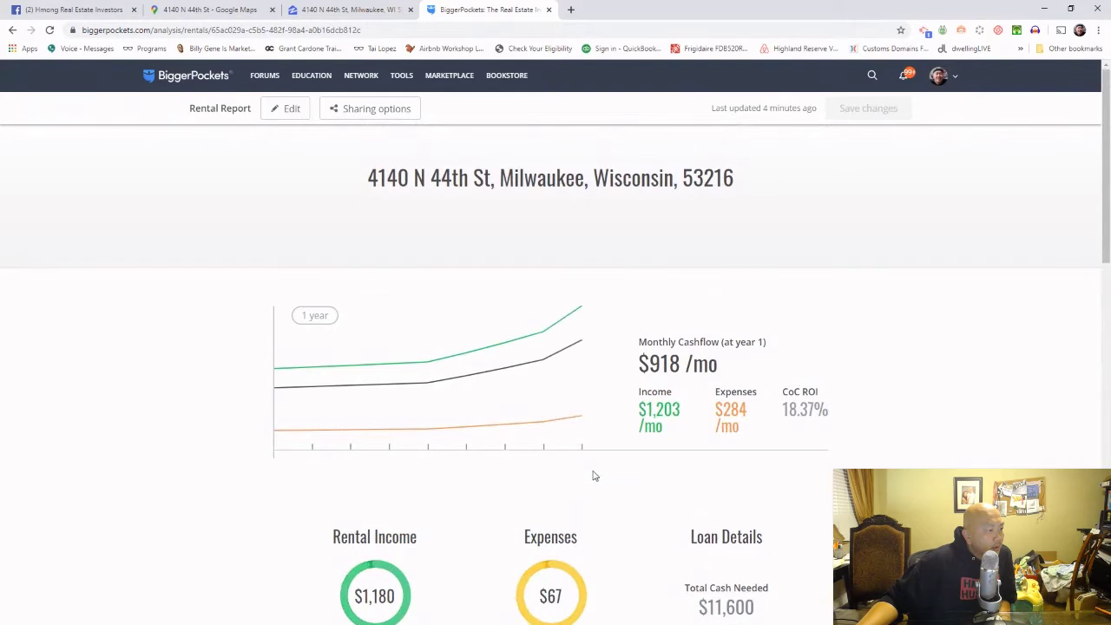
pyautogui.scroll(-3, 900, 456)
pyautogui.scroll(-4, 900, 458)
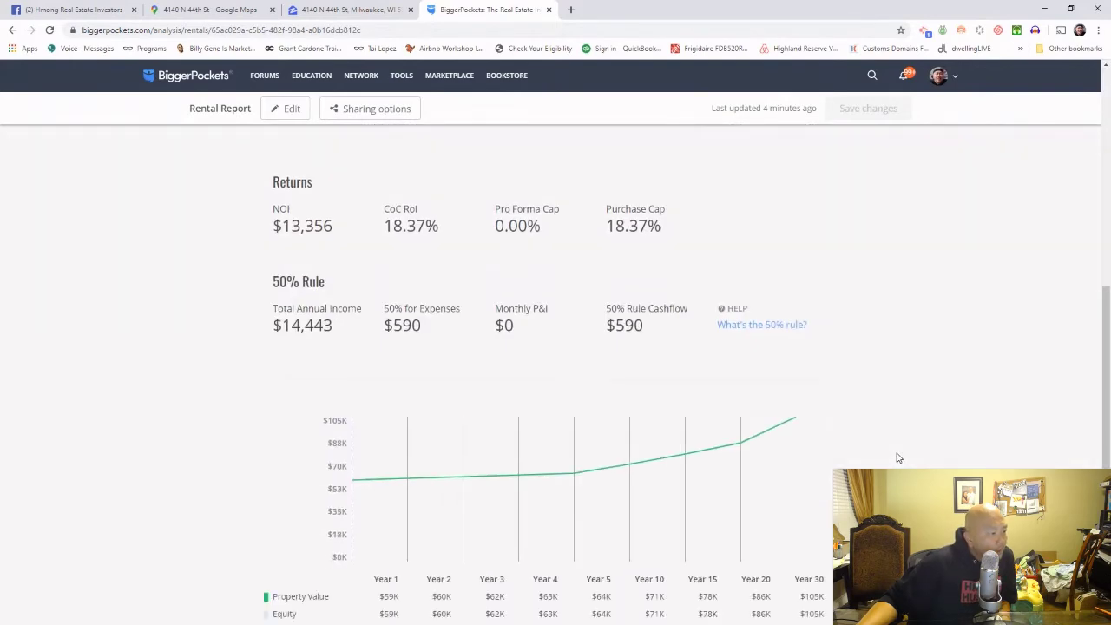
pyautogui.scroll(7, 898, 456)
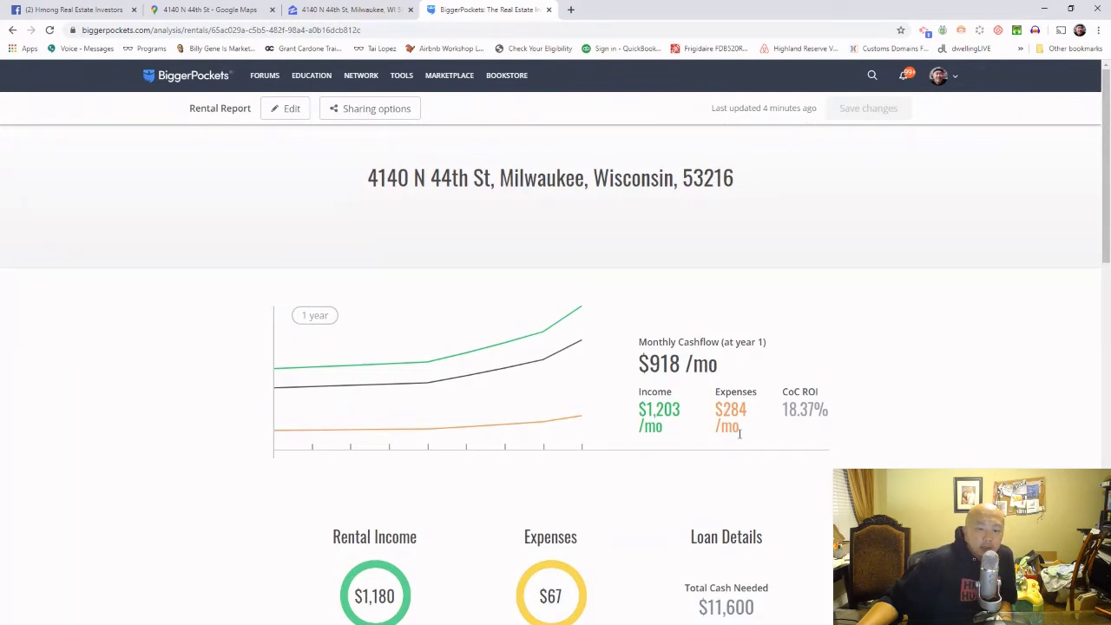
# Step: Raise the rental income slider to $1,239 per month
pyautogui.scroll(-4, 740, 435)
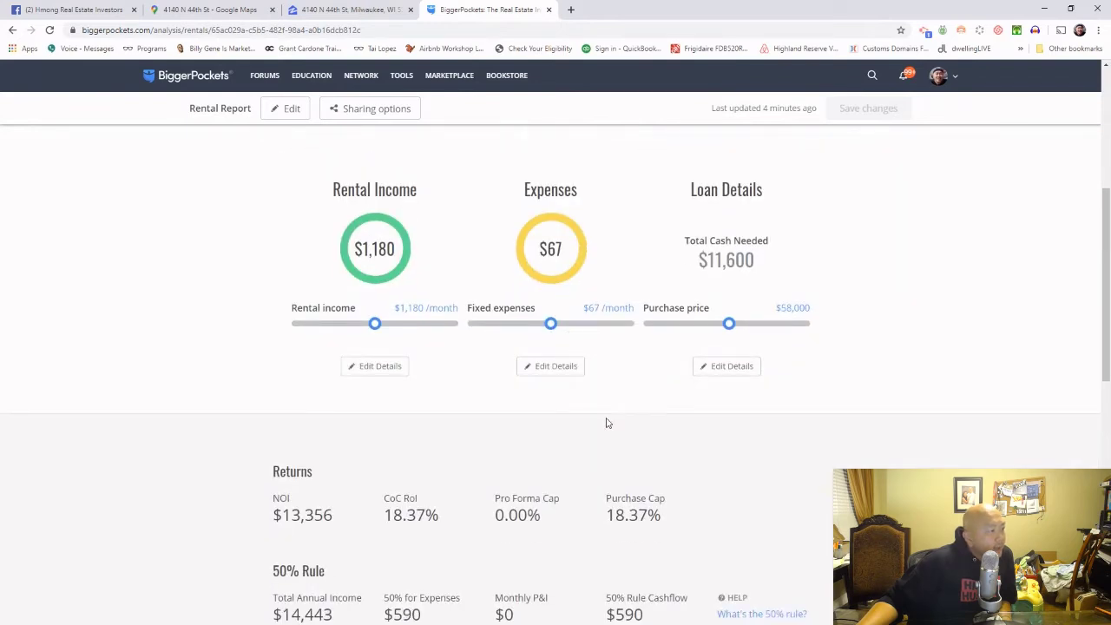
pyautogui.scroll(3, 607, 423)
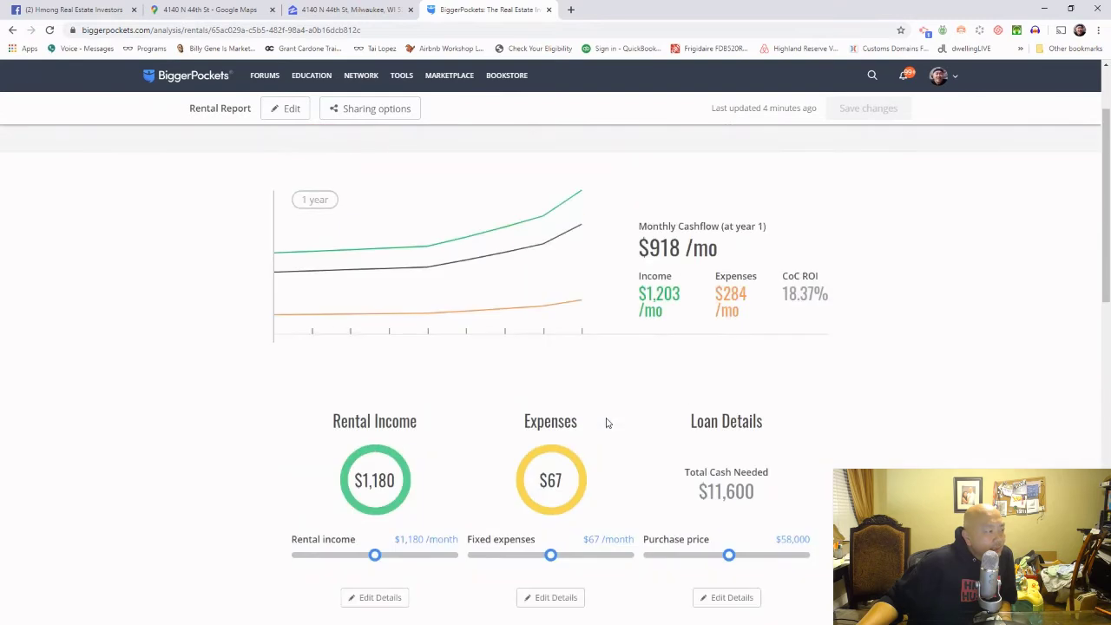
pyautogui.scroll(2, 607, 423)
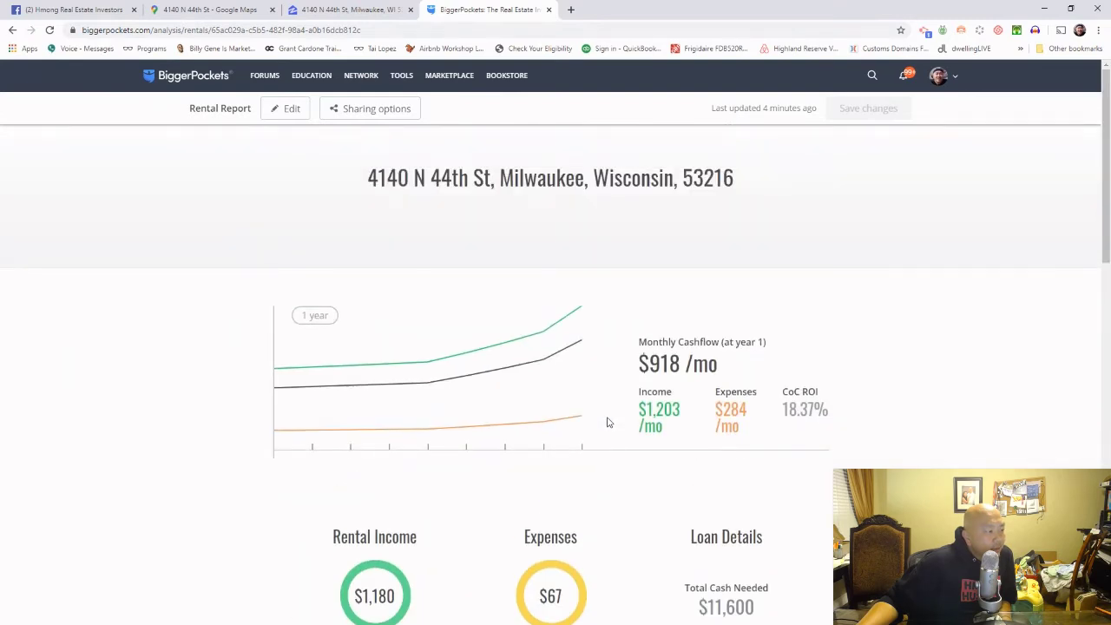
pyautogui.scroll(-3, 608, 421)
pyautogui.moveTo(376, 499)
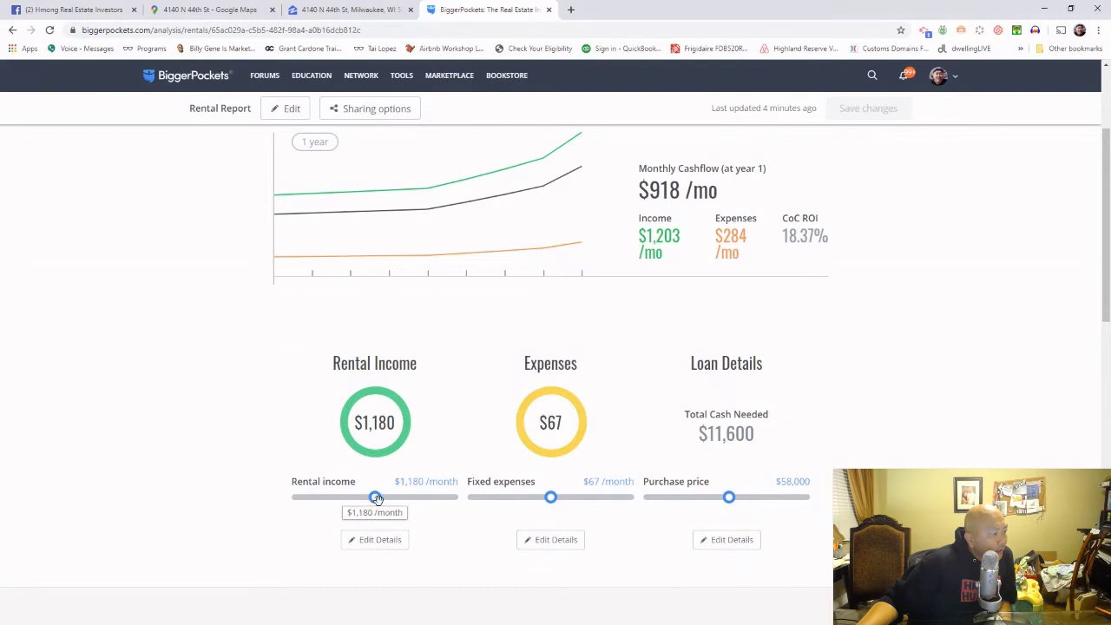
pyautogui.moveTo(376, 498); pyautogui.dragTo(383, 498)
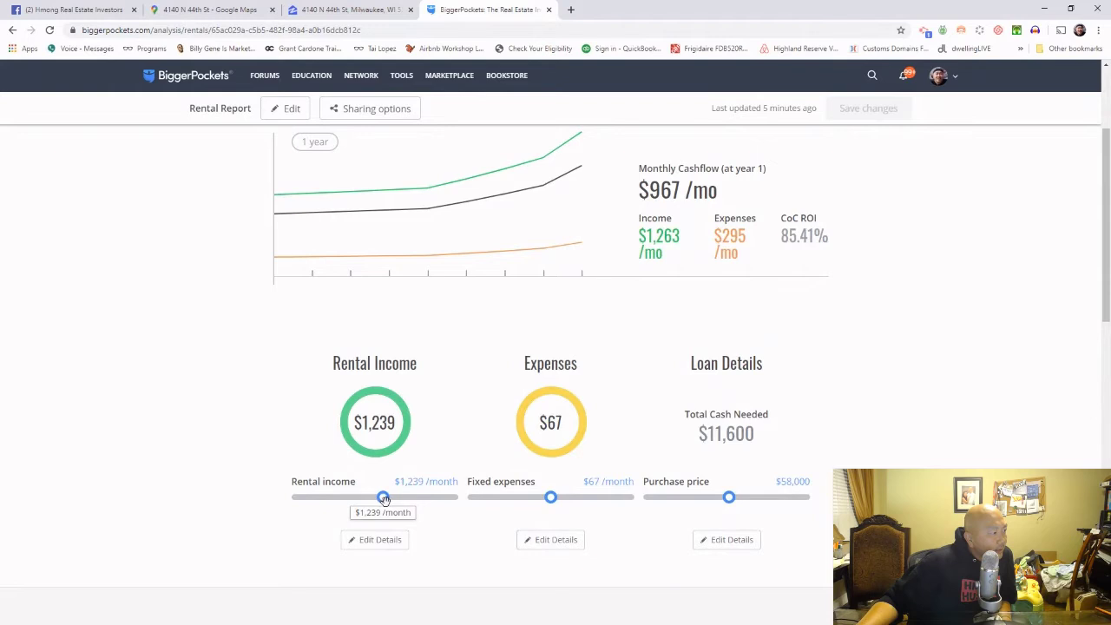
# Step: Return the rental income slider to $1,180 per month
pyautogui.scroll(2, 385, 502)
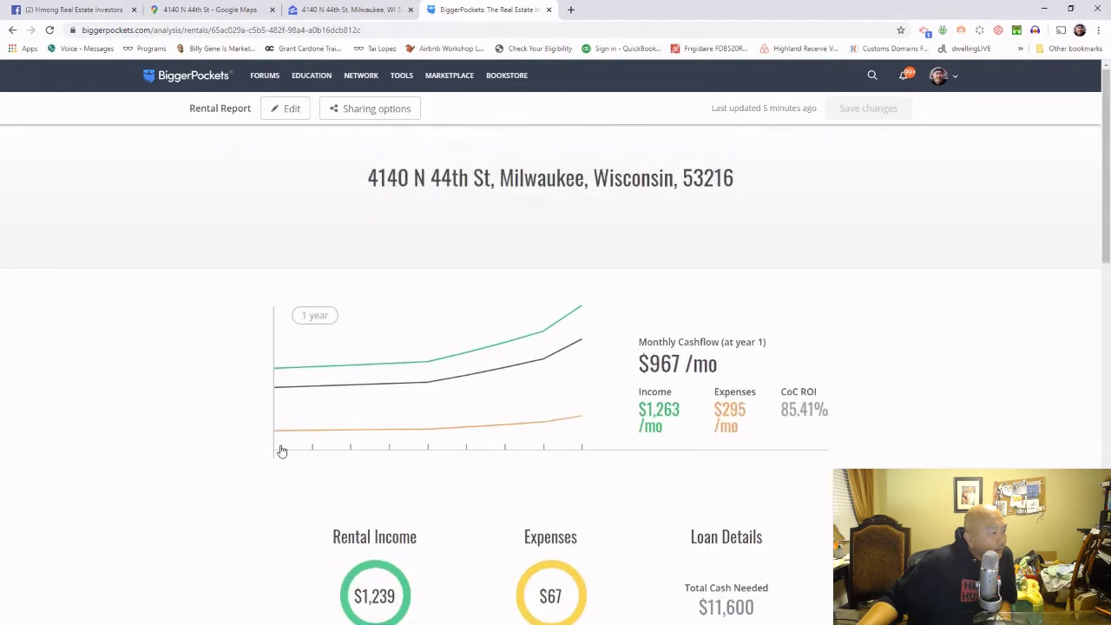
pyautogui.scroll(-1, 292, 486)
pyautogui.scroll(-2, 292, 486)
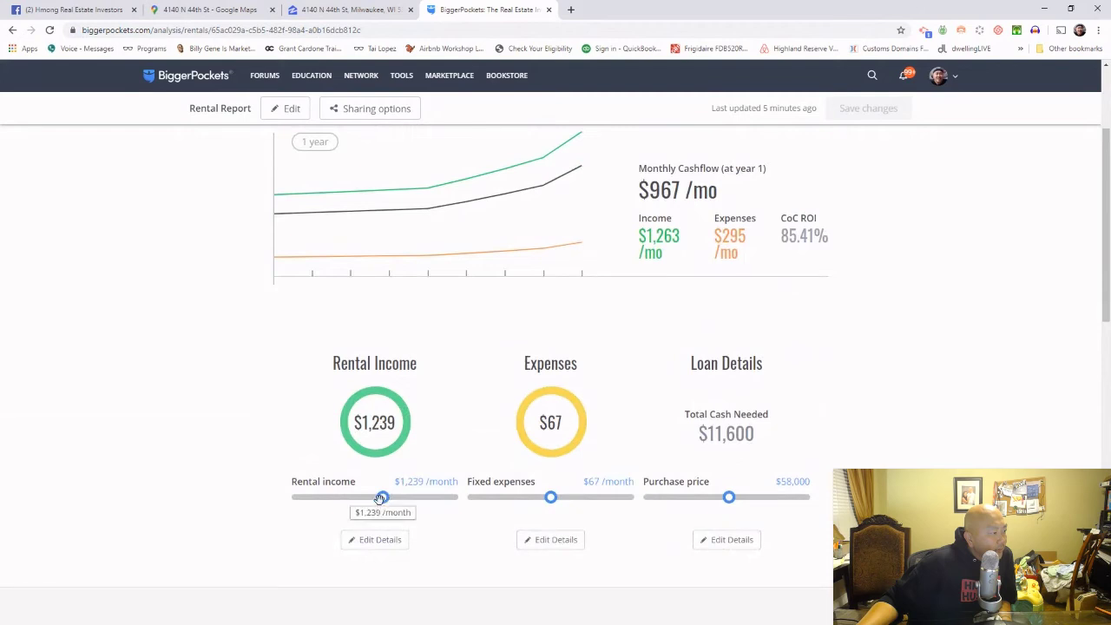
pyautogui.moveTo(382, 497); pyautogui.dragTo(375, 497)
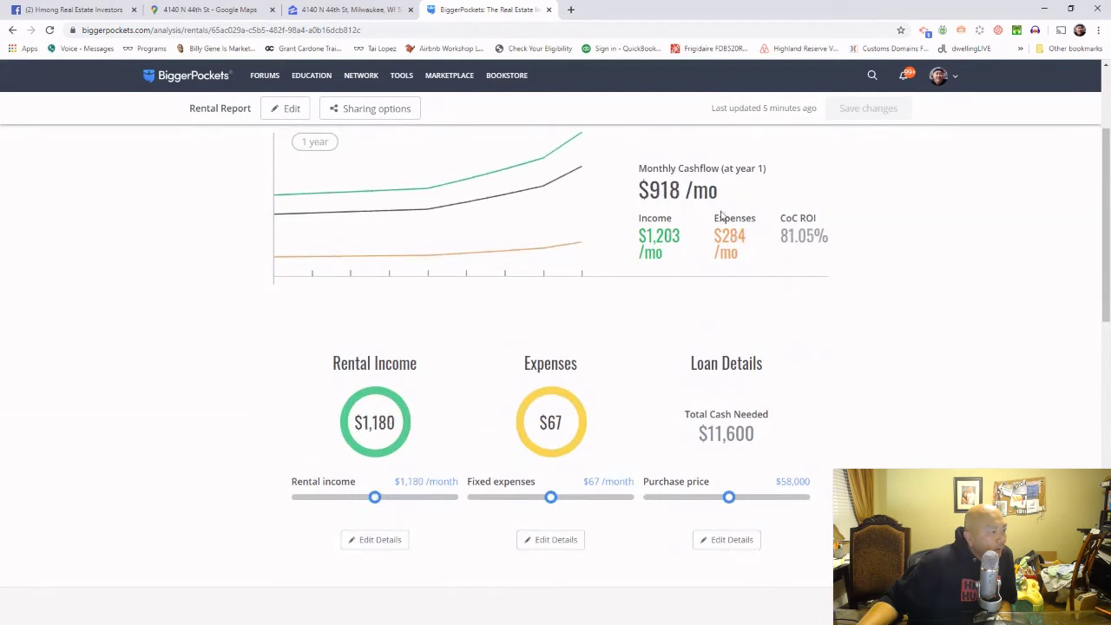
pyautogui.scroll(2, 640, 360)
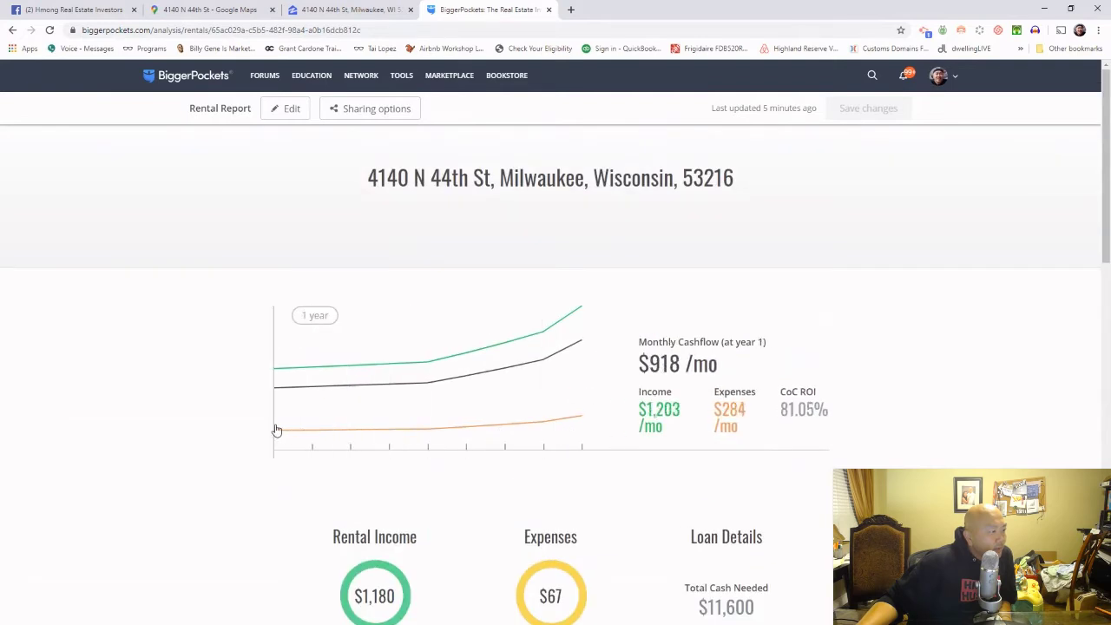
pyautogui.scroll(-5, 269, 432)
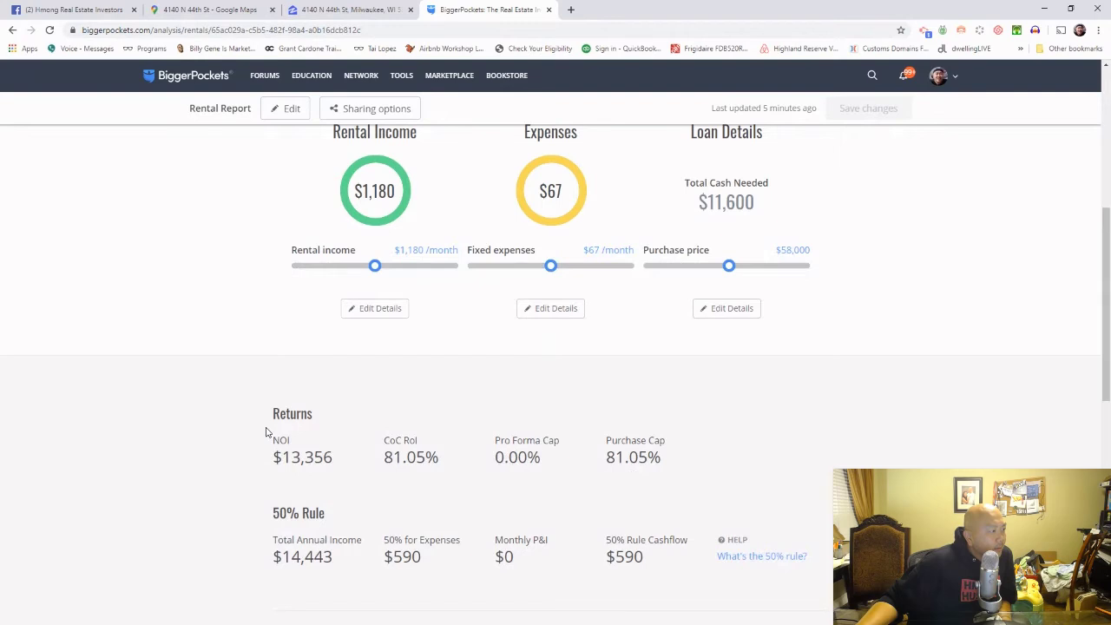
pyautogui.scroll(3, 267, 426)
# Step: Edit the report, advance through Purchase, Loan Details and Expenses, and update the analysis
pyautogui.click(286, 108)
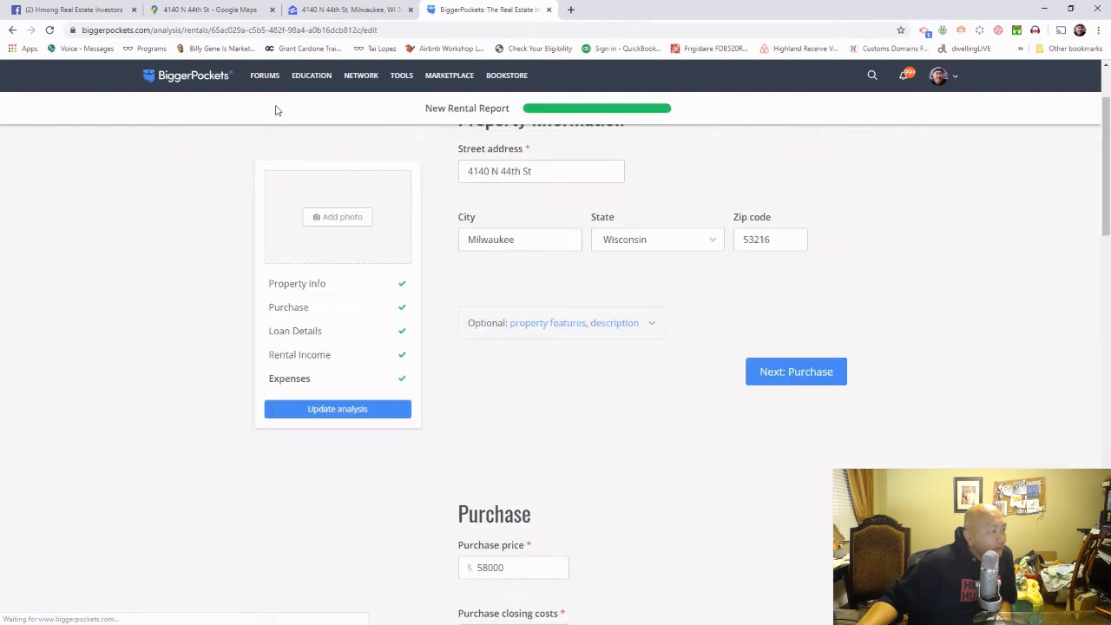
pyautogui.click(769, 371)
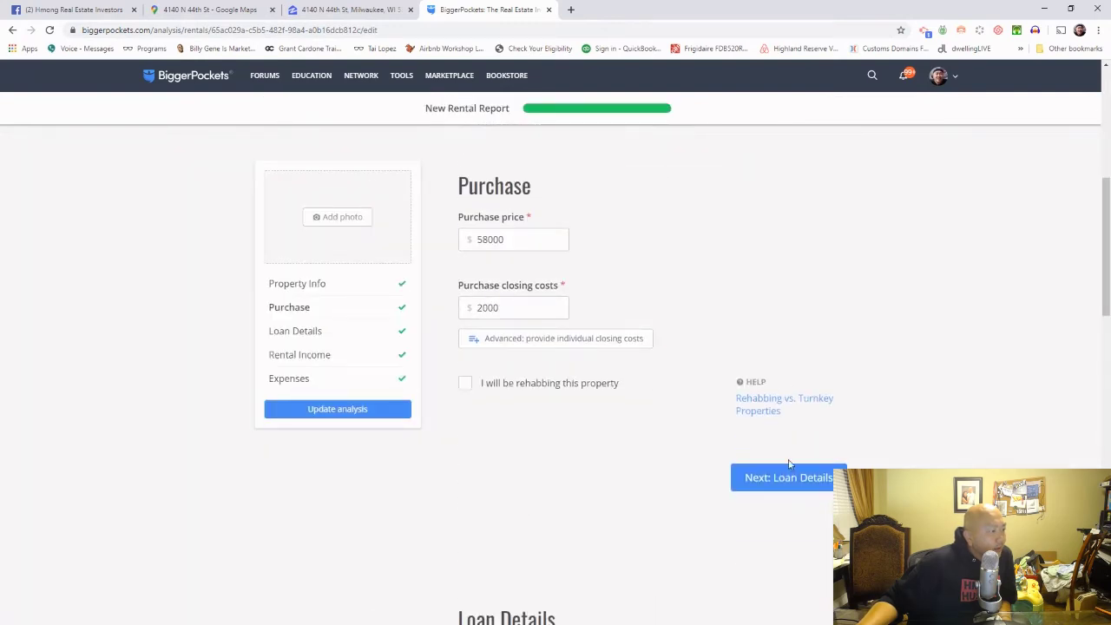
pyautogui.click(789, 476)
pyautogui.click(790, 587)
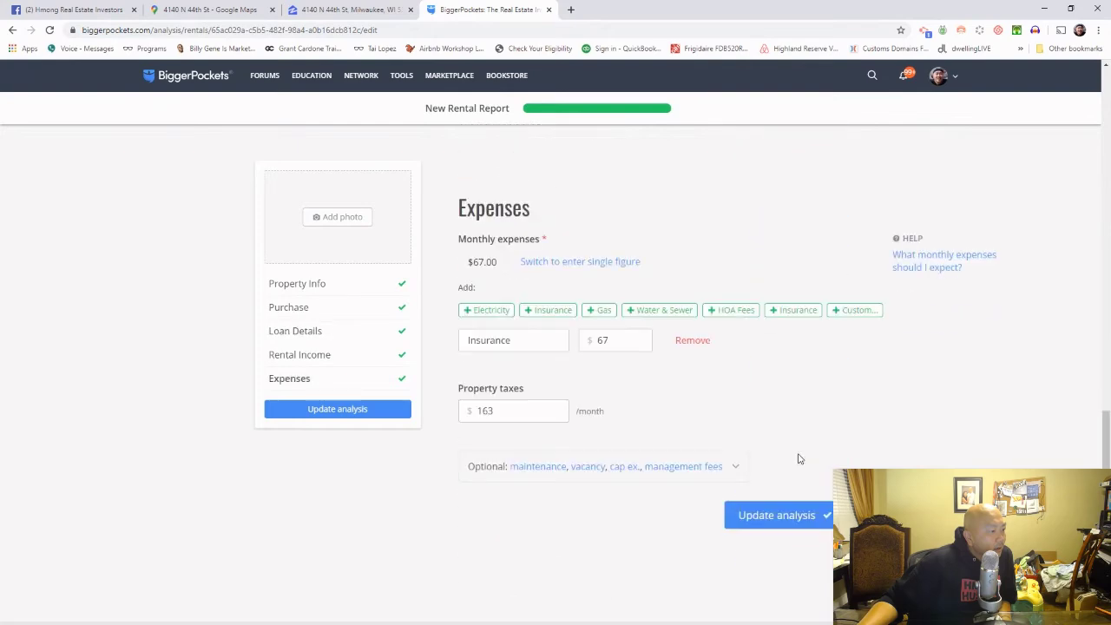
pyautogui.click(806, 506)
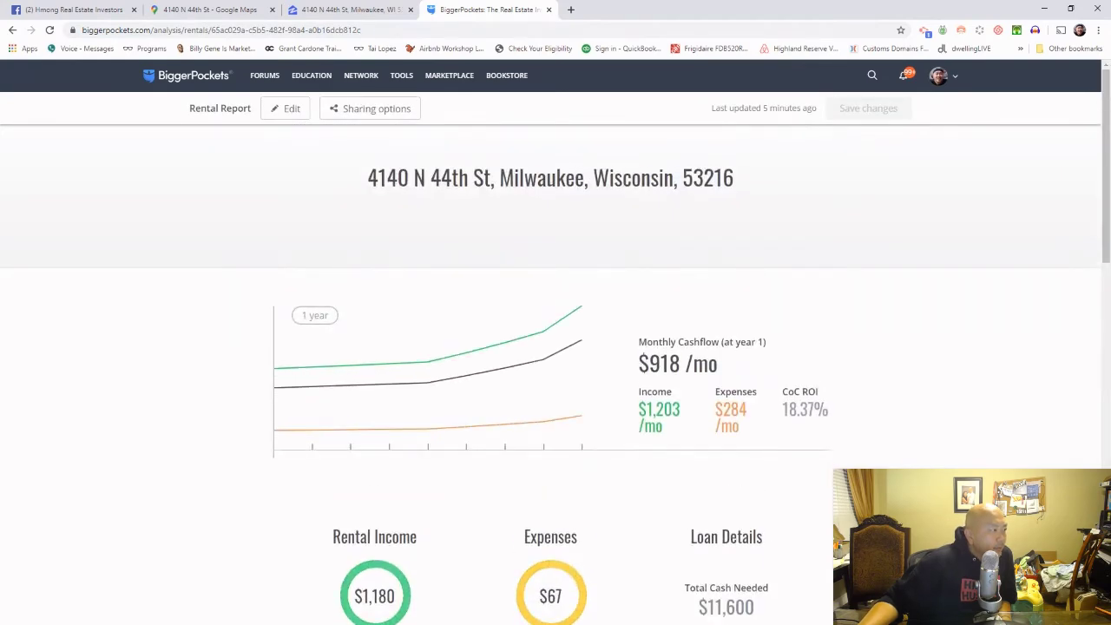
pyautogui.scroll(-3, 556, 373)
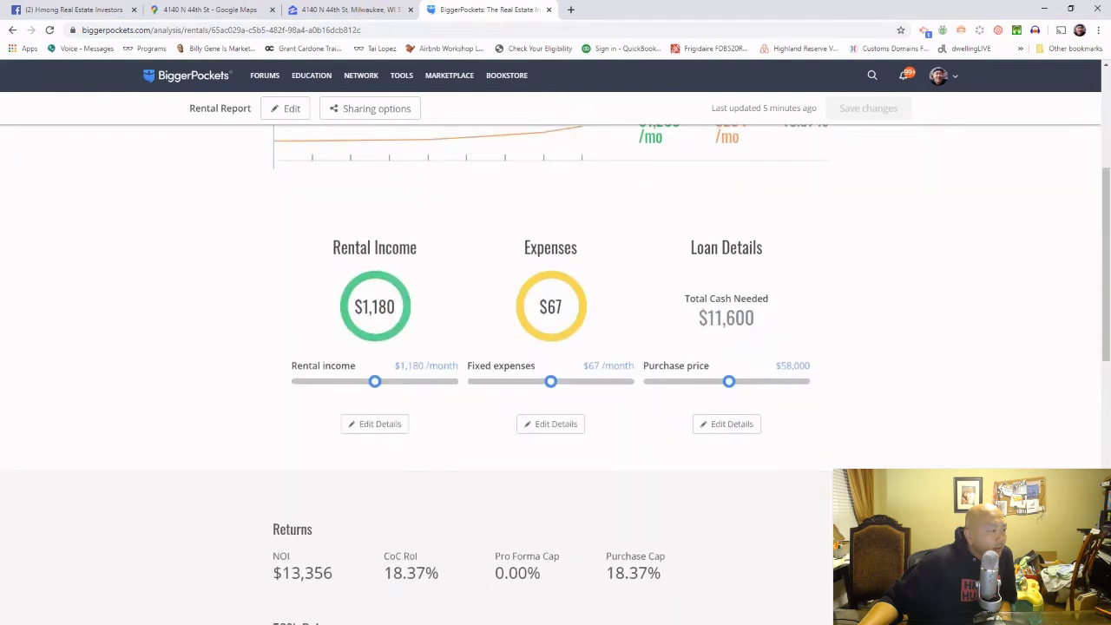
pyautogui.scroll(-4, 556, 373)
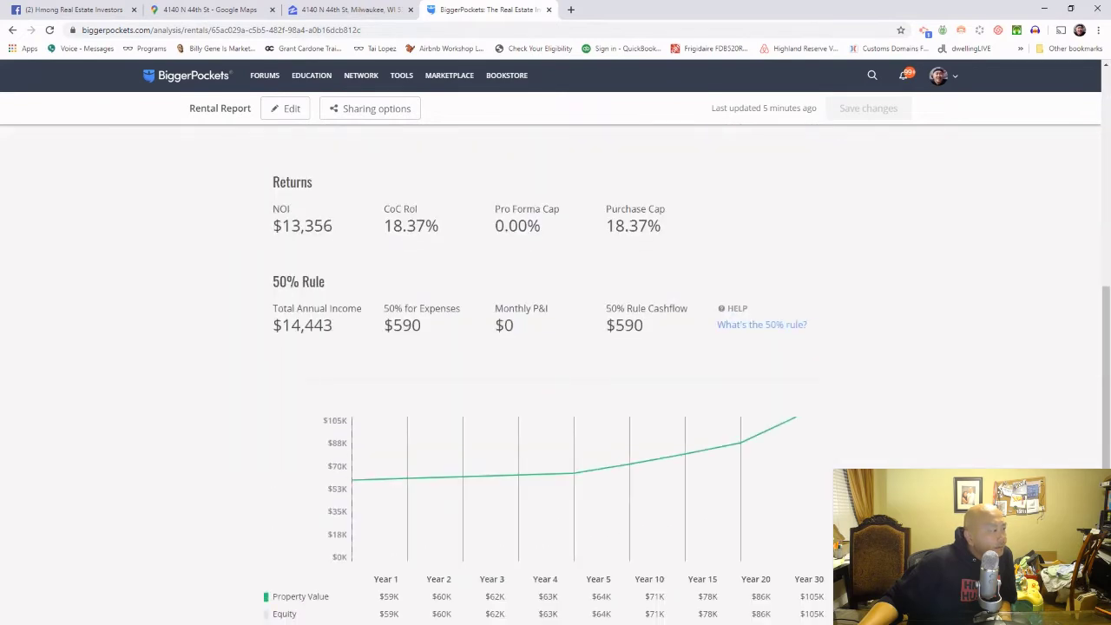
pyautogui.scroll(-5, 556, 373)
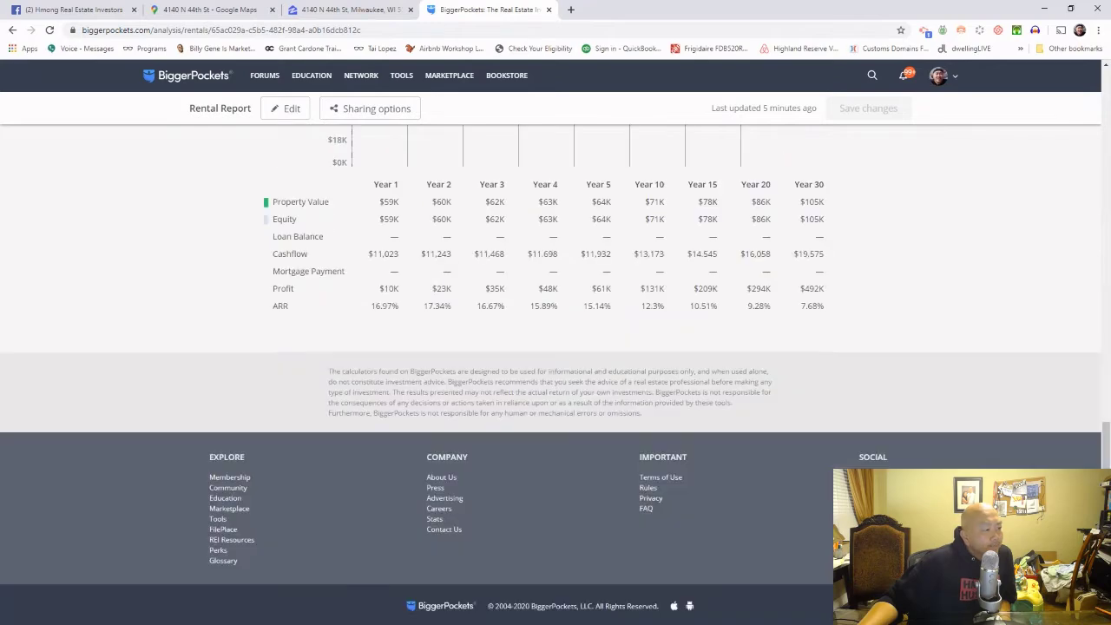
# Step: Select the 'Looking for cash buyer: $58k' line in the Facebook group post
pyautogui.scroll(4, 361, 198)
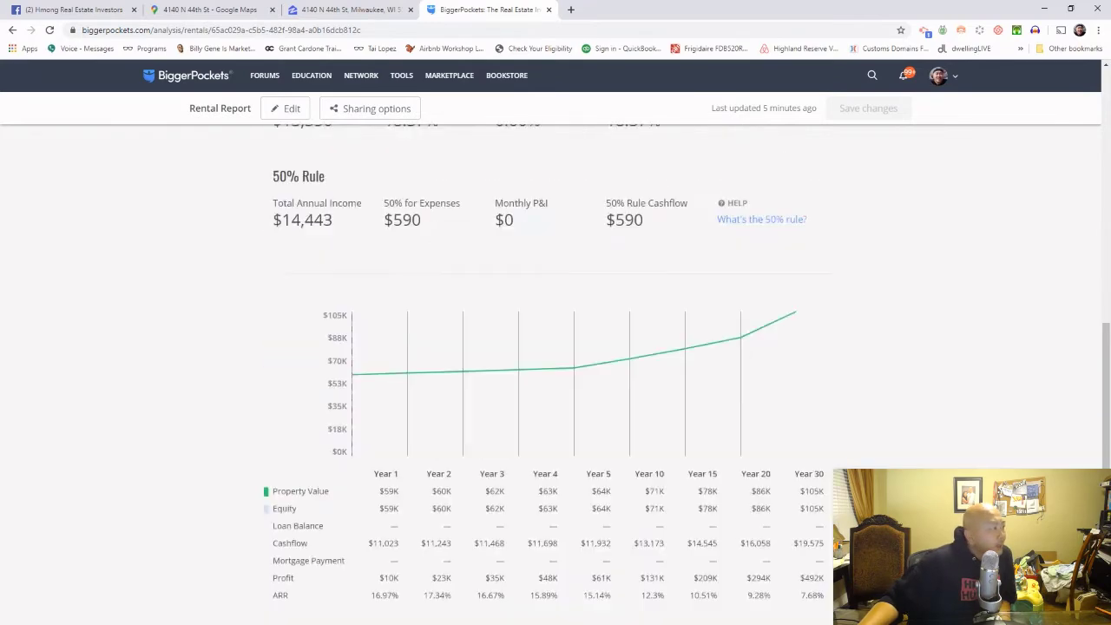
pyautogui.click(85, 13)
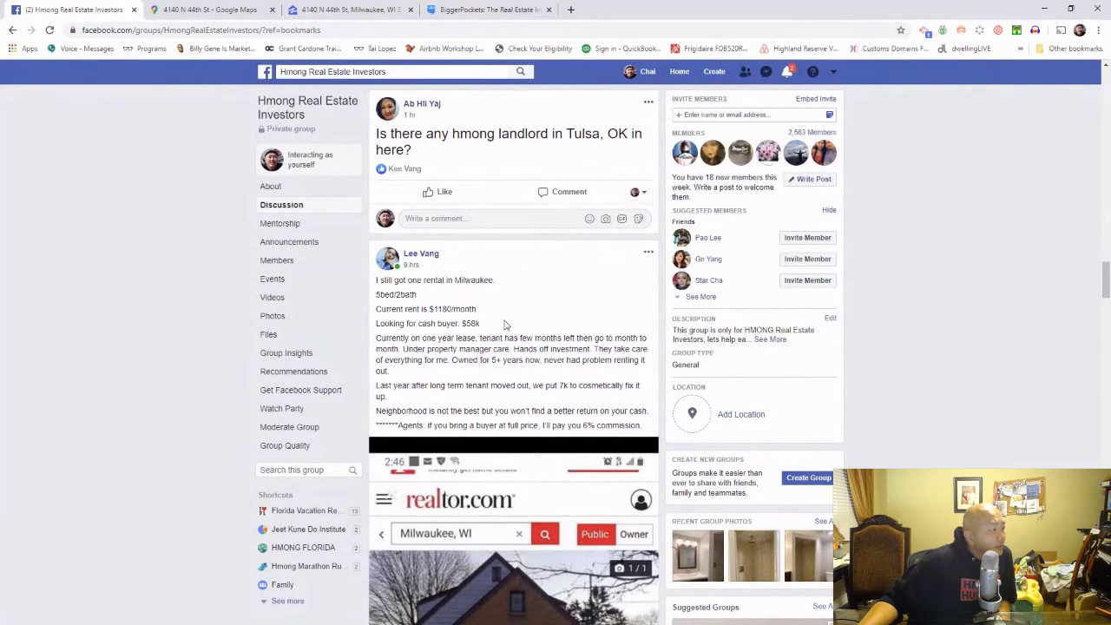
pyautogui.moveTo(486, 326); pyautogui.dragTo(370, 338)
pyautogui.scroll(-3, 566, 420)
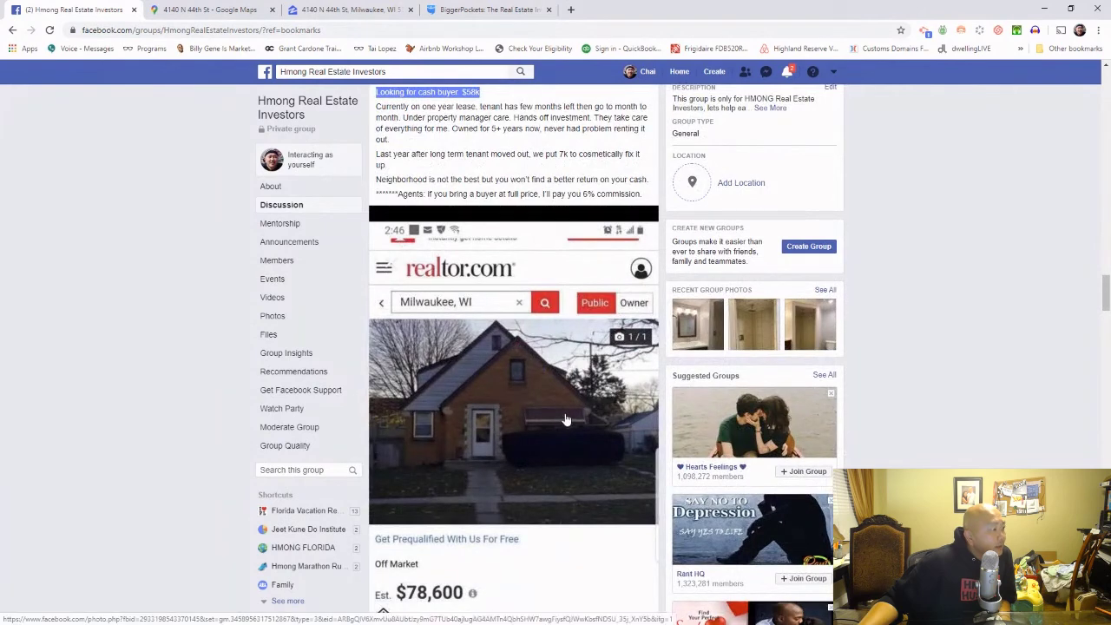
pyautogui.click(341, 10)
pyautogui.click(213, 16)
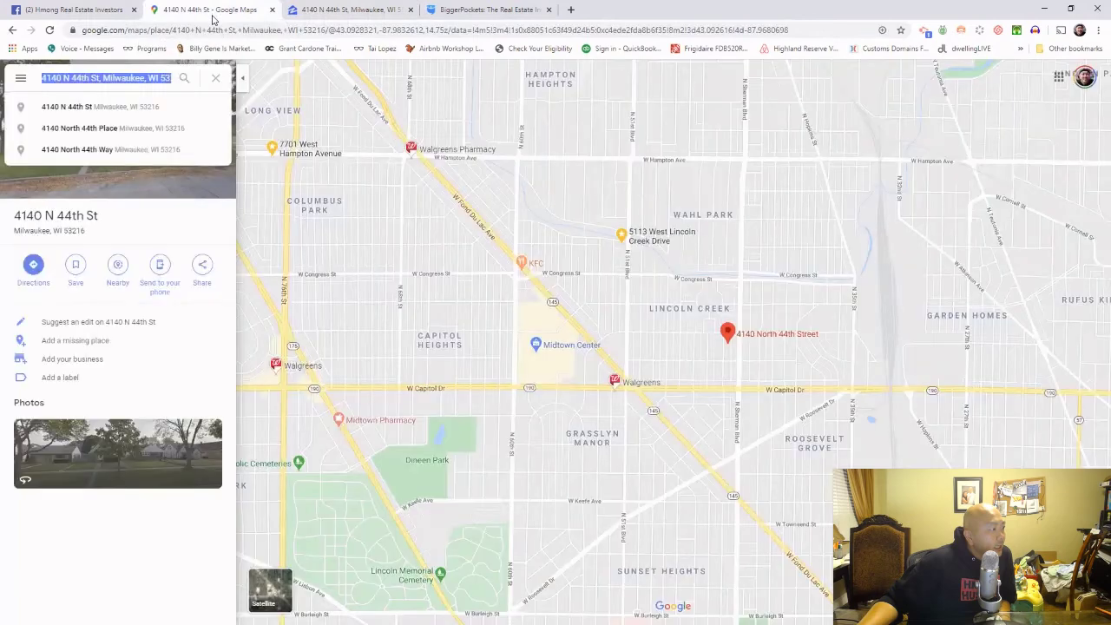
# Step: Pass through Zillow back to the rental report showing $918/mo cashflow and 18.37% CoC ROI
pyautogui.moveTo(629, 243)
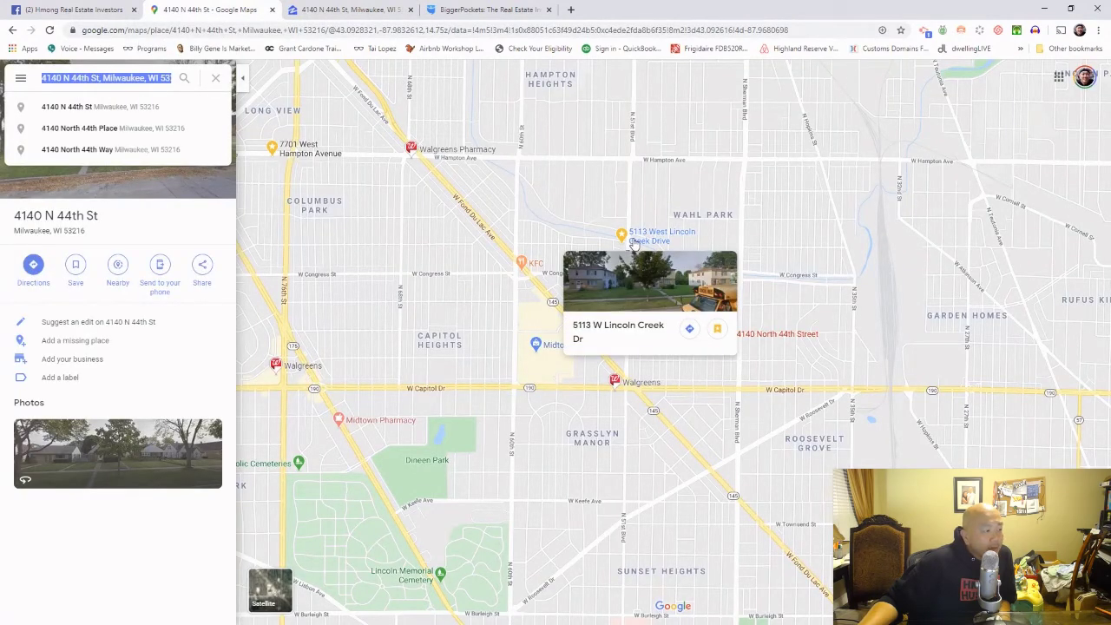
pyautogui.click(377, 9)
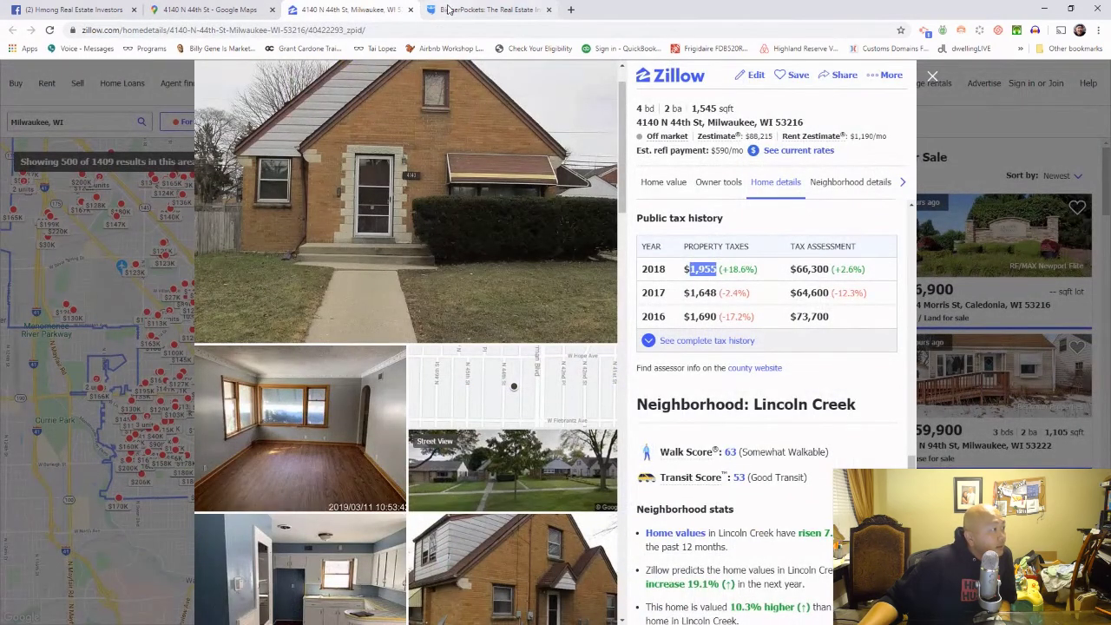
pyautogui.click(482, 9)
pyautogui.scroll(8, 905, 284)
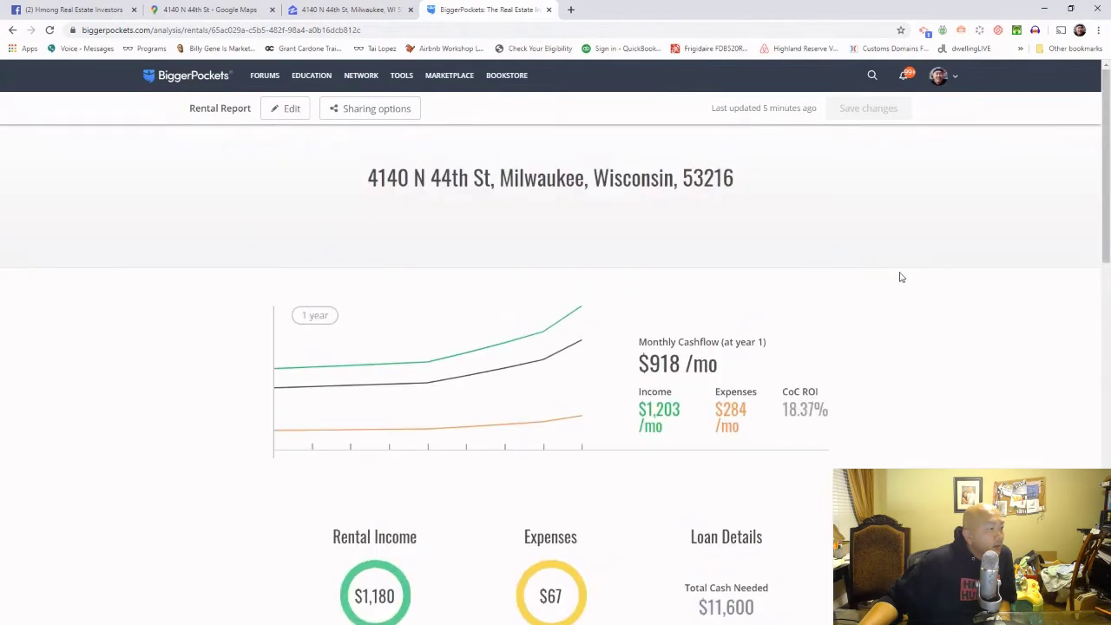
pyautogui.scroll(-2, 900, 276)
pyautogui.scroll(2, 901, 276)
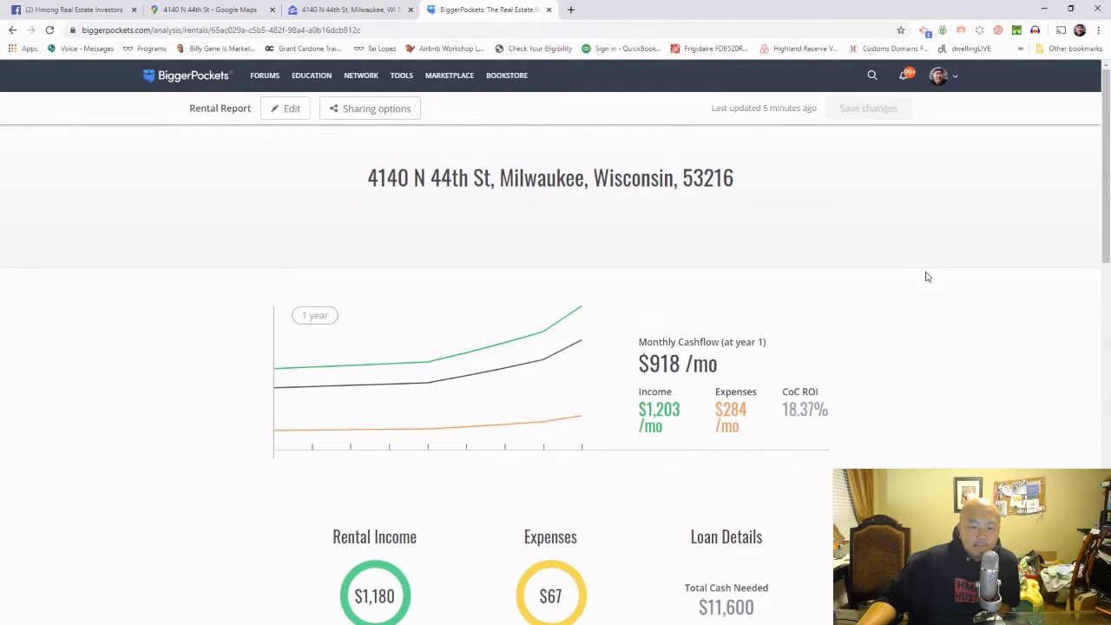
pyautogui.scroll(-3, 960, 286)
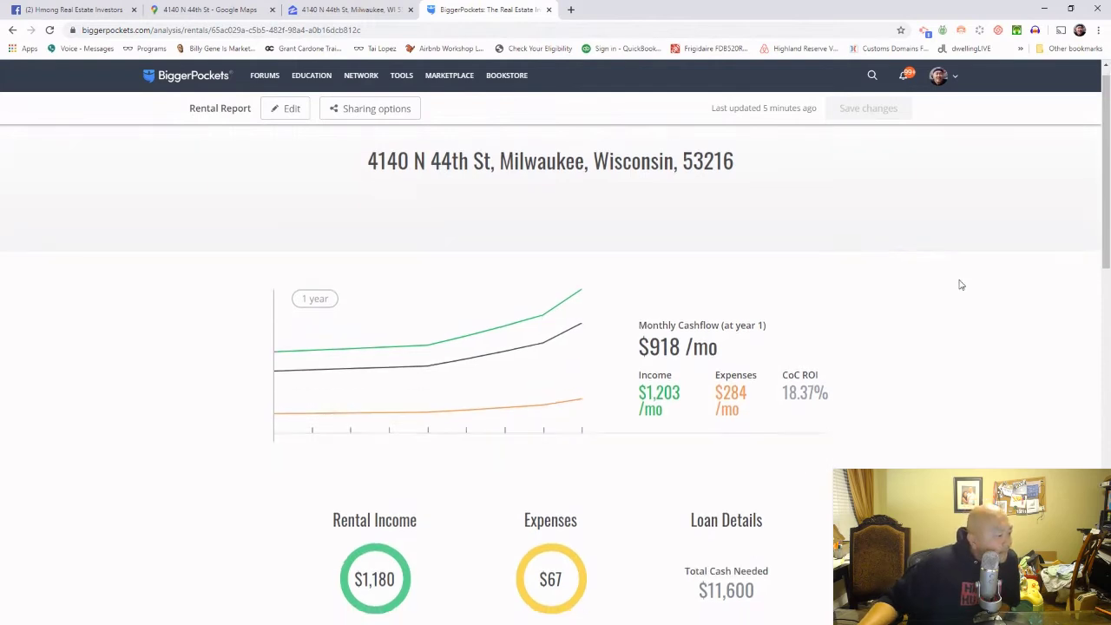
pyautogui.scroll(-3, 960, 286)
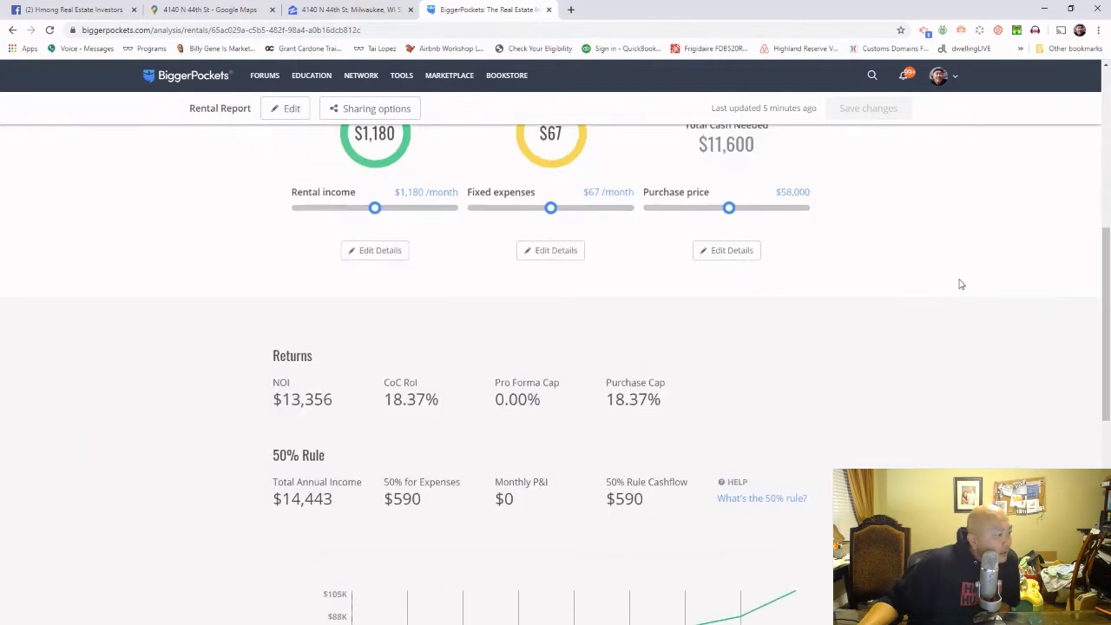
pyautogui.scroll(-2, 961, 284)
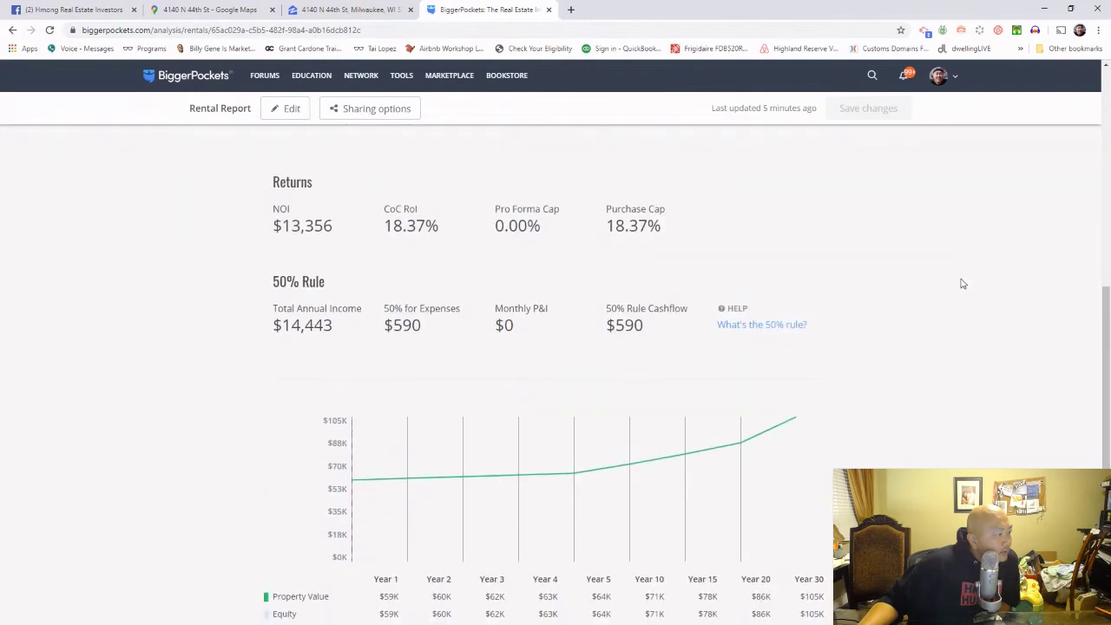
pyautogui.scroll(-4, 962, 284)
pyautogui.scroll(8, 962, 284)
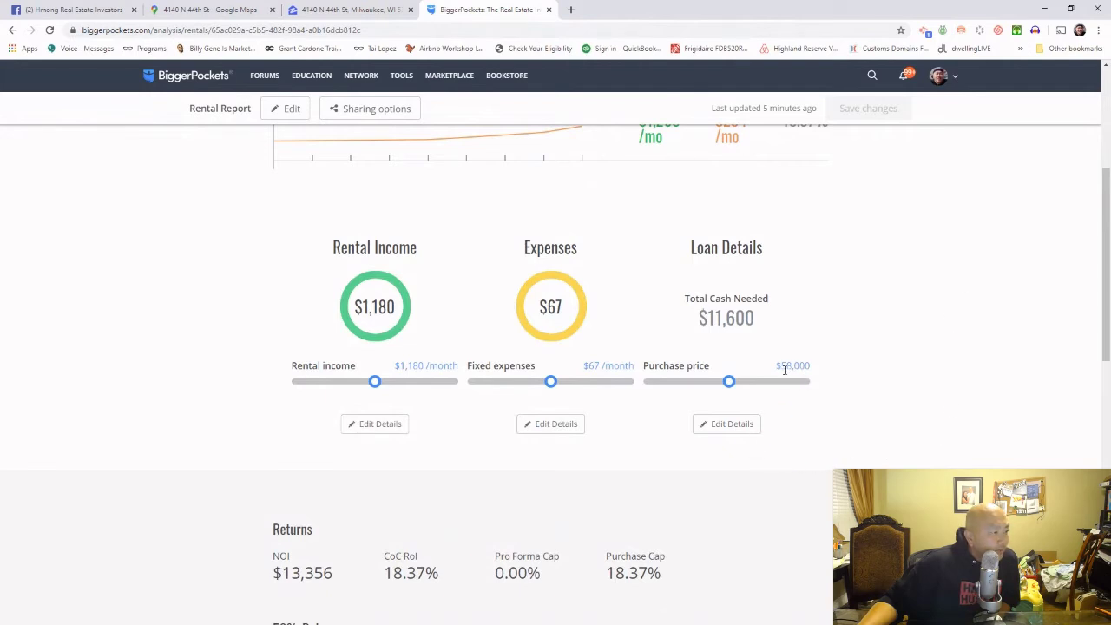
pyautogui.moveTo(785, 370); pyautogui.dragTo(816, 375)
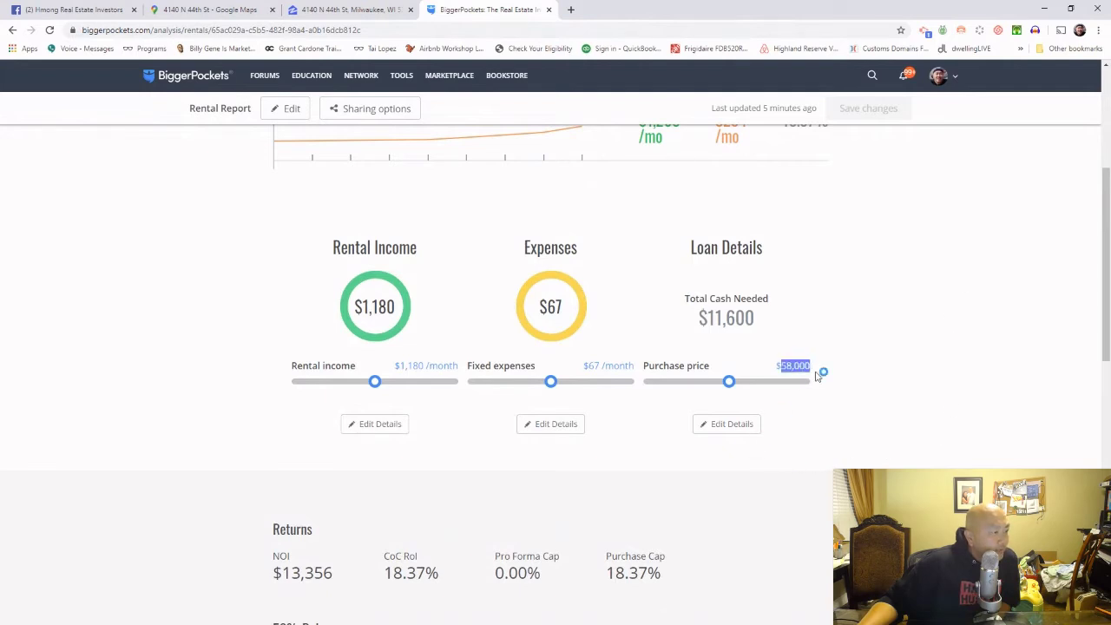
# Step: Lower the purchase price to $50,000 and re-run the rental analysis
pyautogui.click(730, 425)
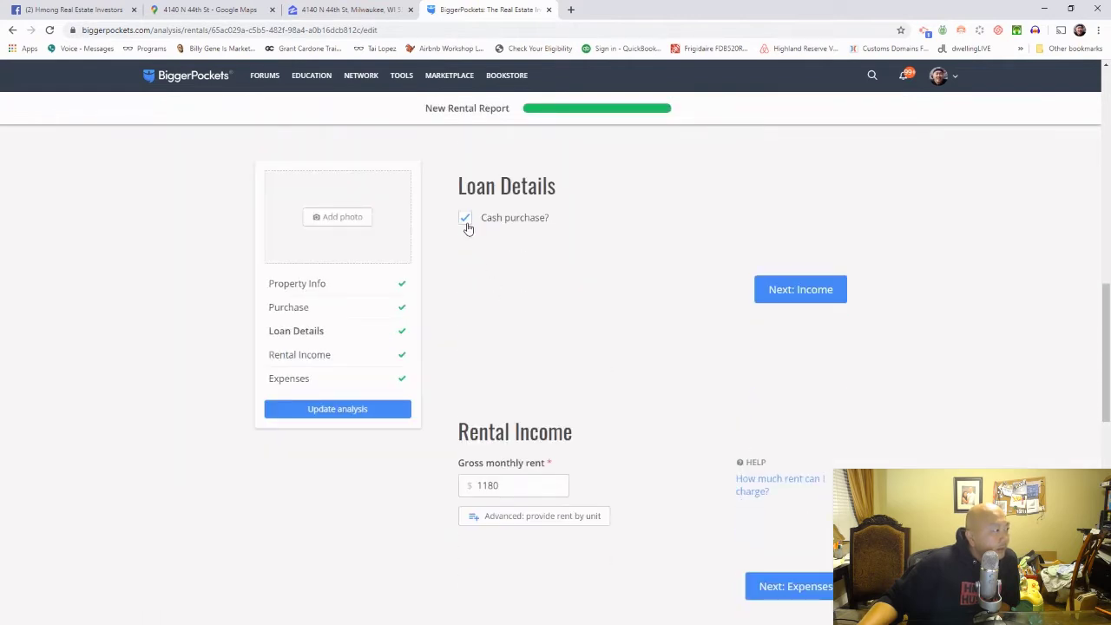
pyautogui.scroll(6, 479, 274)
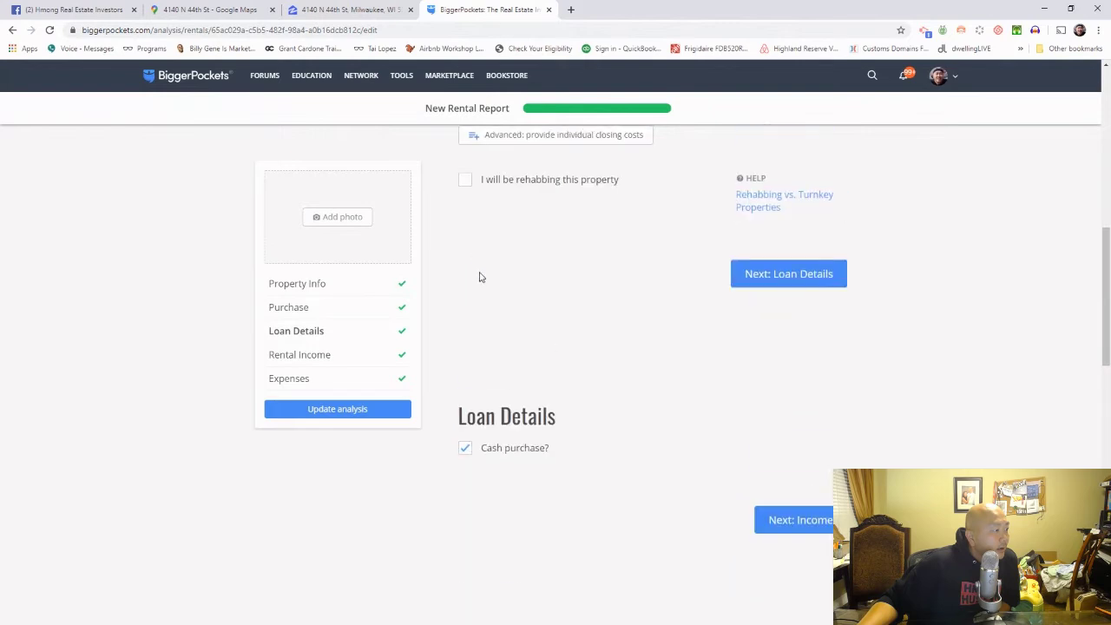
pyautogui.scroll(3, 482, 275)
pyautogui.scroll(-3, 481, 274)
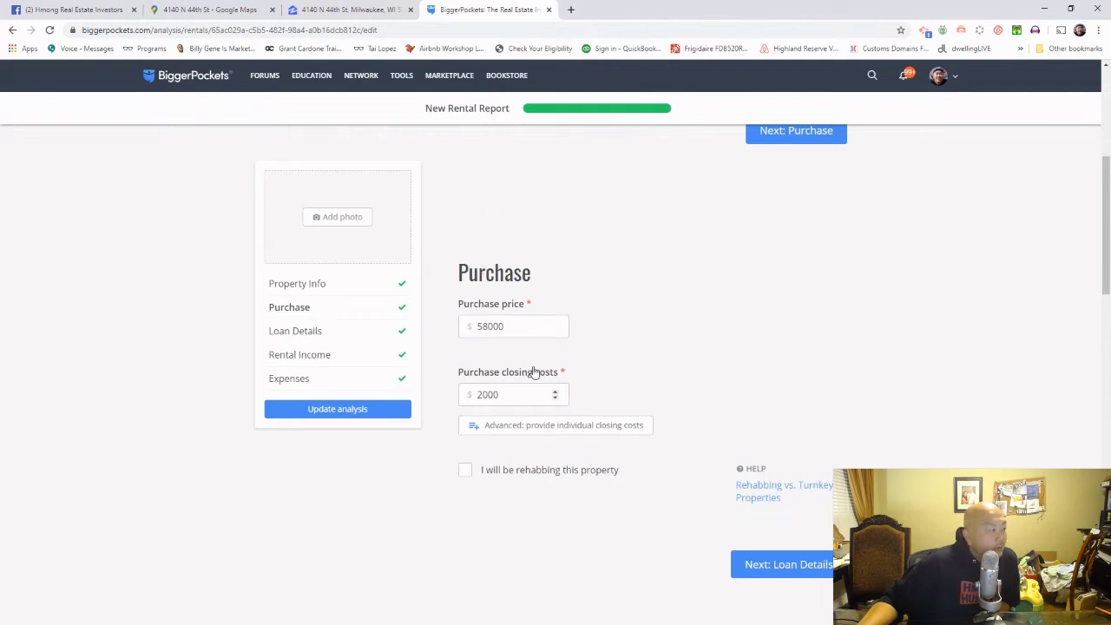
pyautogui.moveTo(483, 328); pyautogui.dragTo(514, 329)
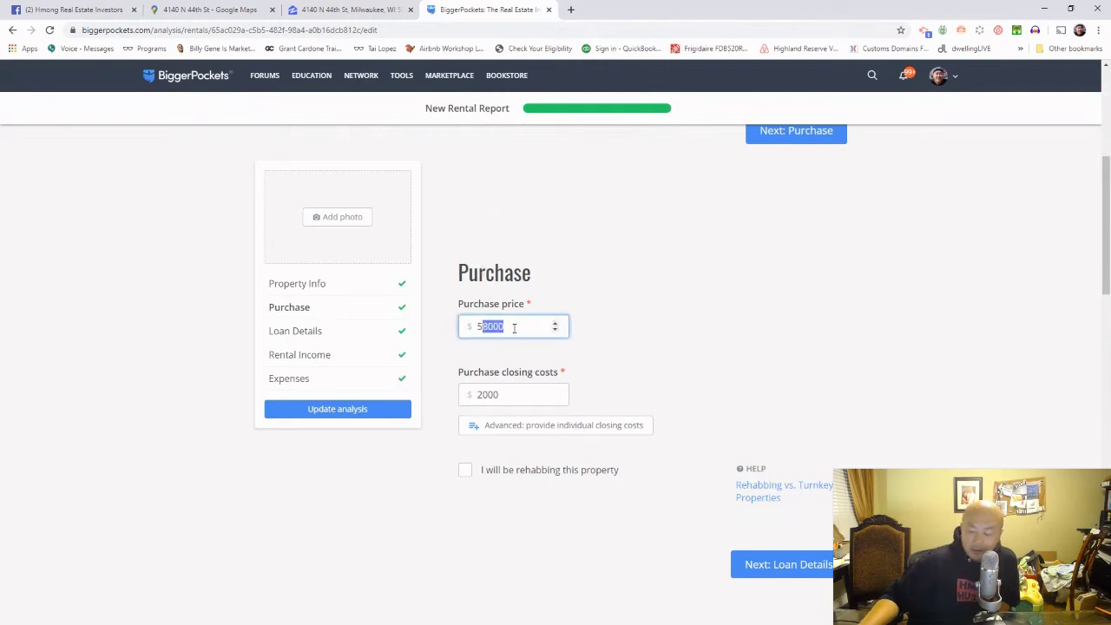
pyautogui.write('0')
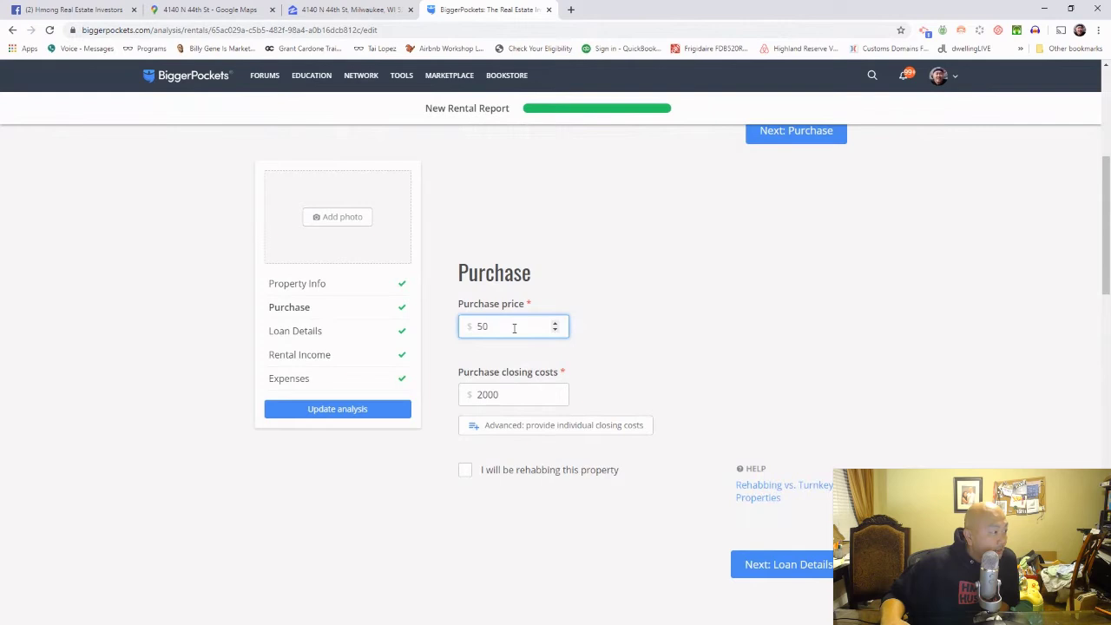
pyautogui.write('000')
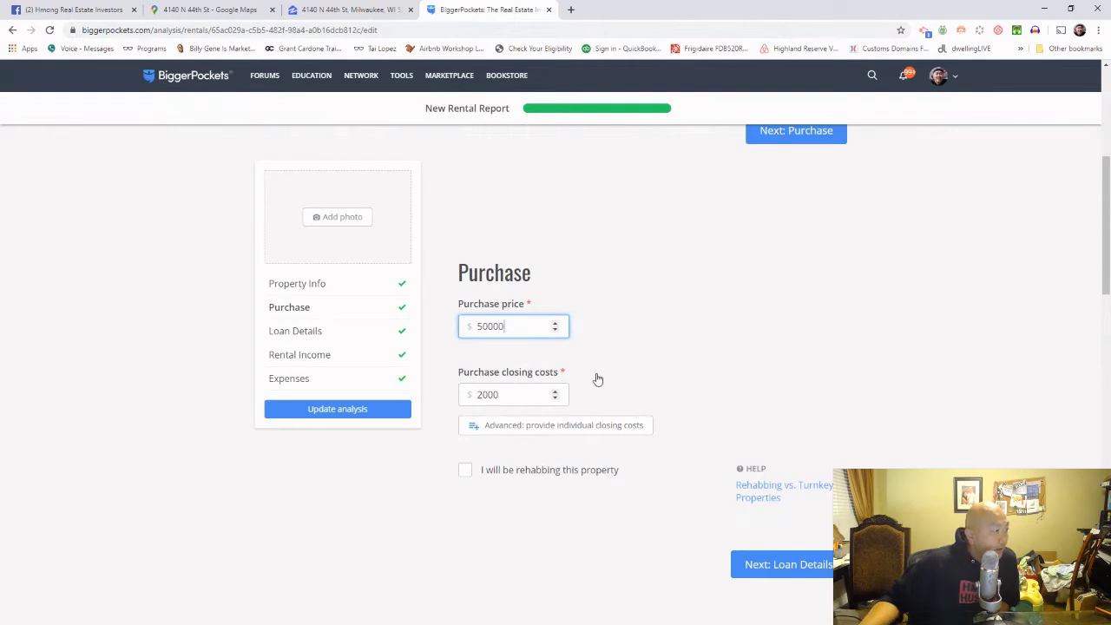
pyautogui.scroll(-1, 596, 379)
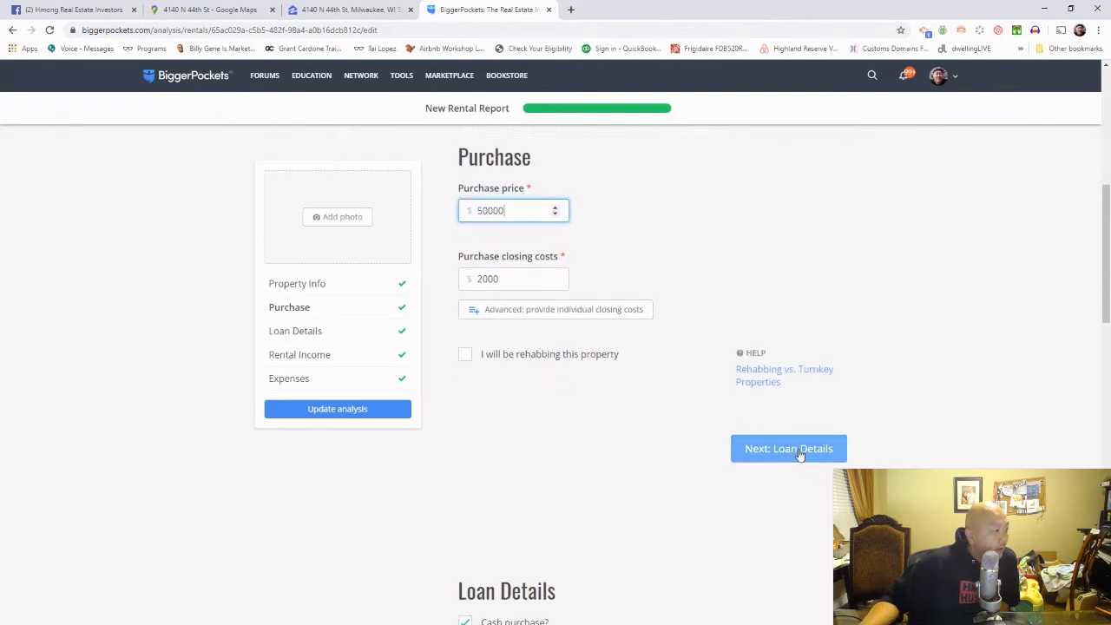
pyautogui.scroll(-10, 747, 480)
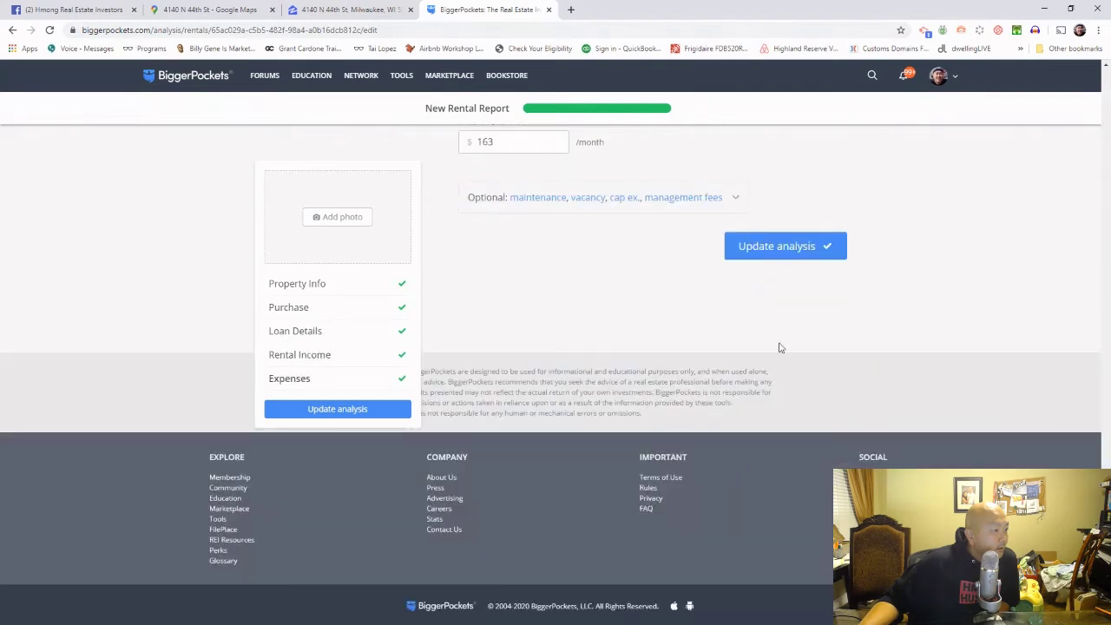
pyautogui.click(775, 249)
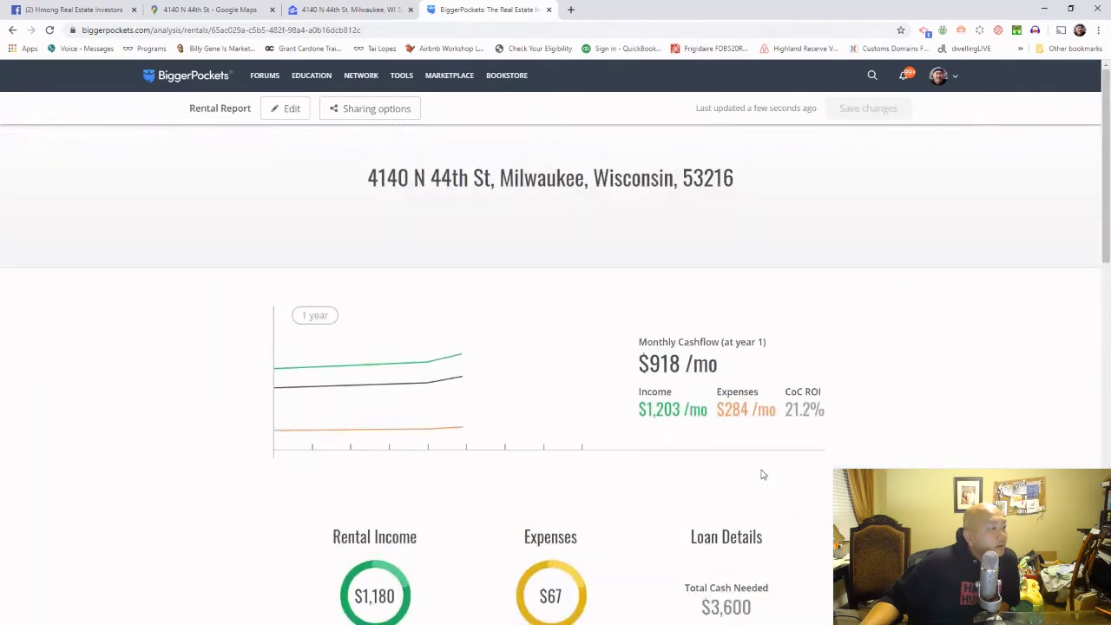
pyautogui.moveTo(784, 411); pyautogui.dragTo(821, 413)
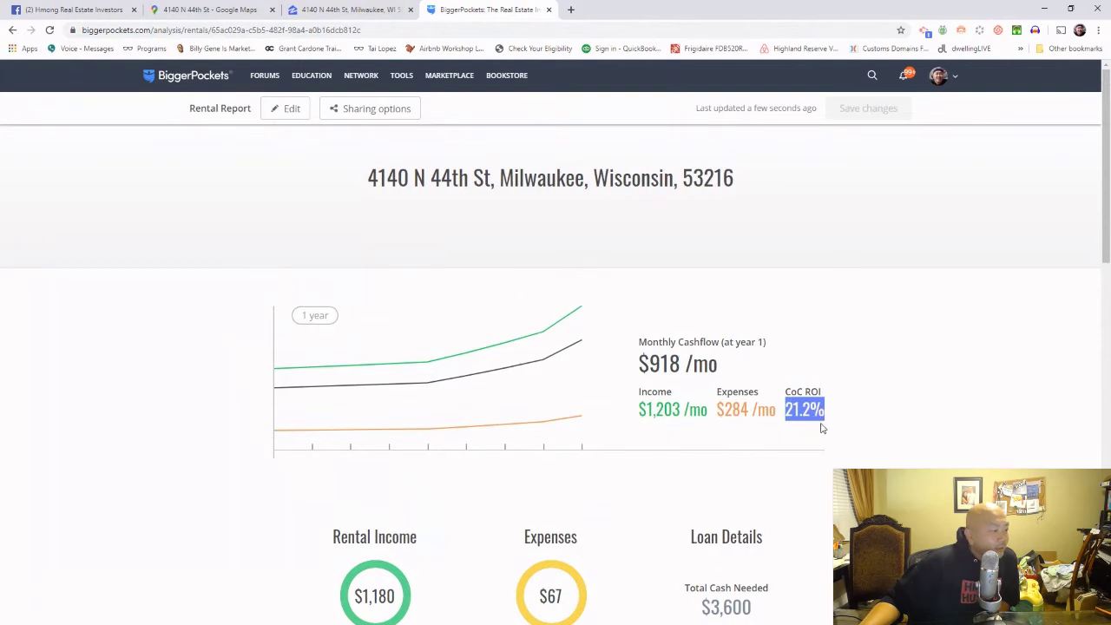
pyautogui.click(822, 427)
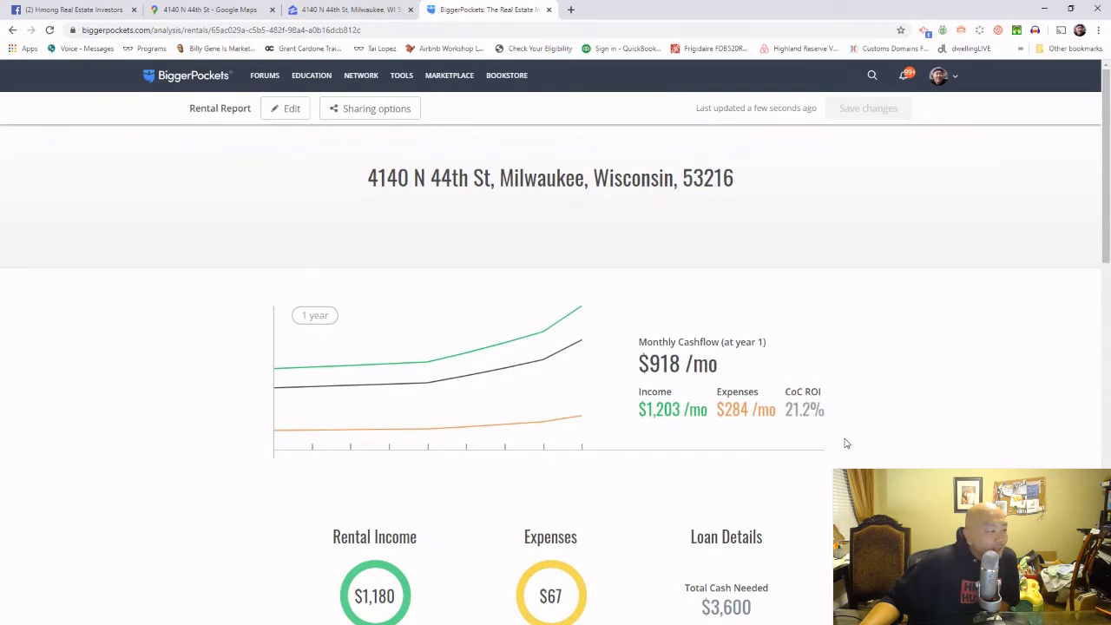
pyautogui.moveTo(786, 409); pyautogui.dragTo(825, 416)
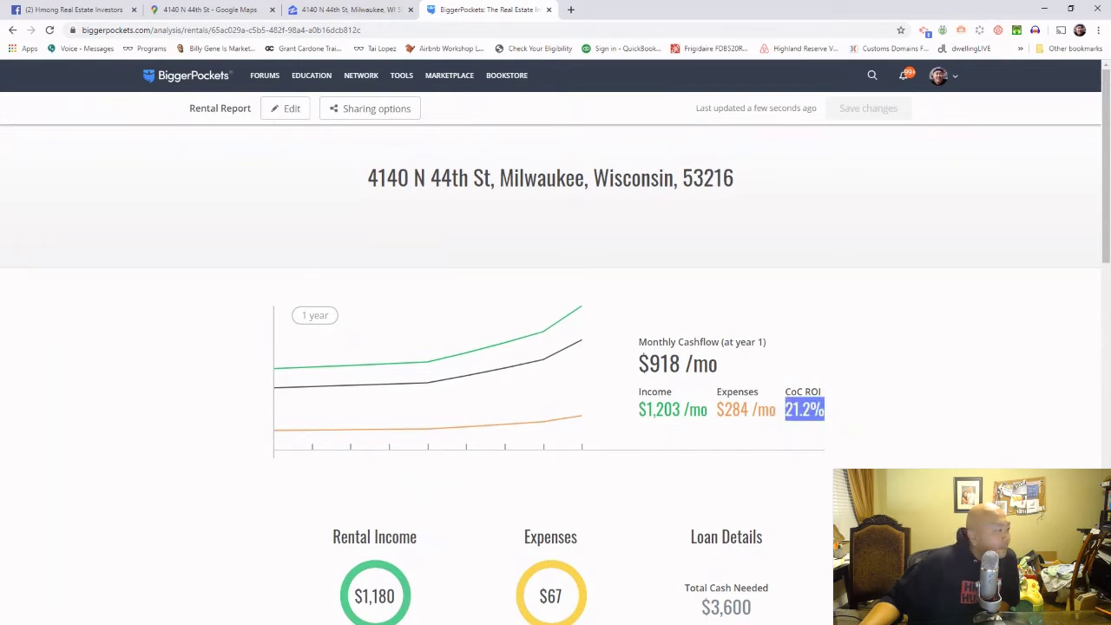
pyautogui.scroll(-12, 550, 373)
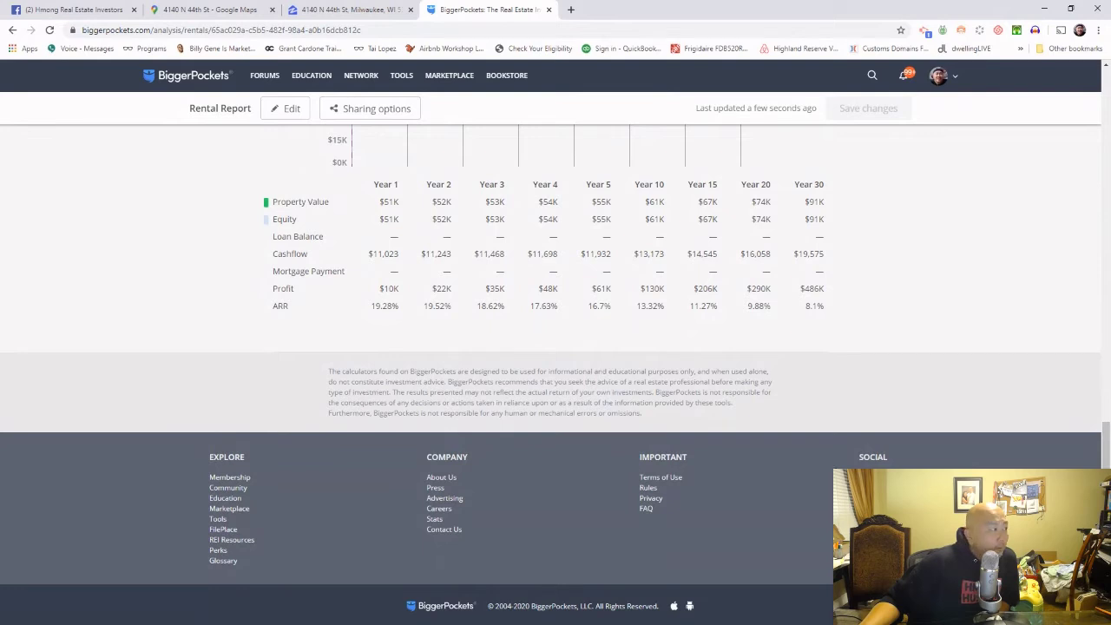
# Step: Return to the Zillow listing's price history showing the $58,200 sale on 12/16/2016
pyautogui.click(379, 12)
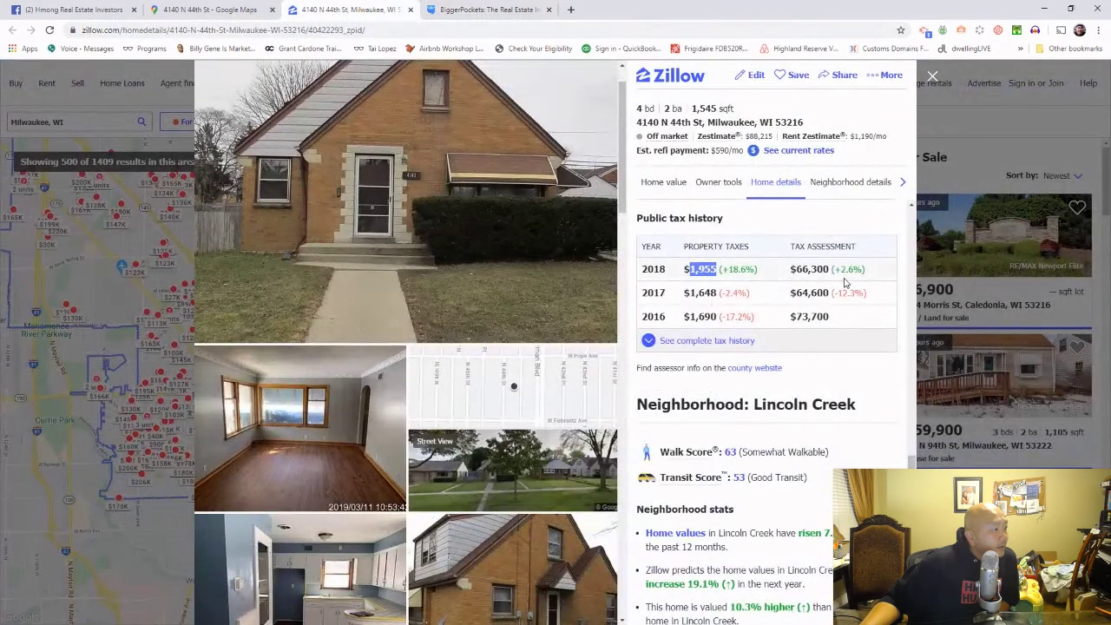
pyautogui.scroll(4, 843, 281)
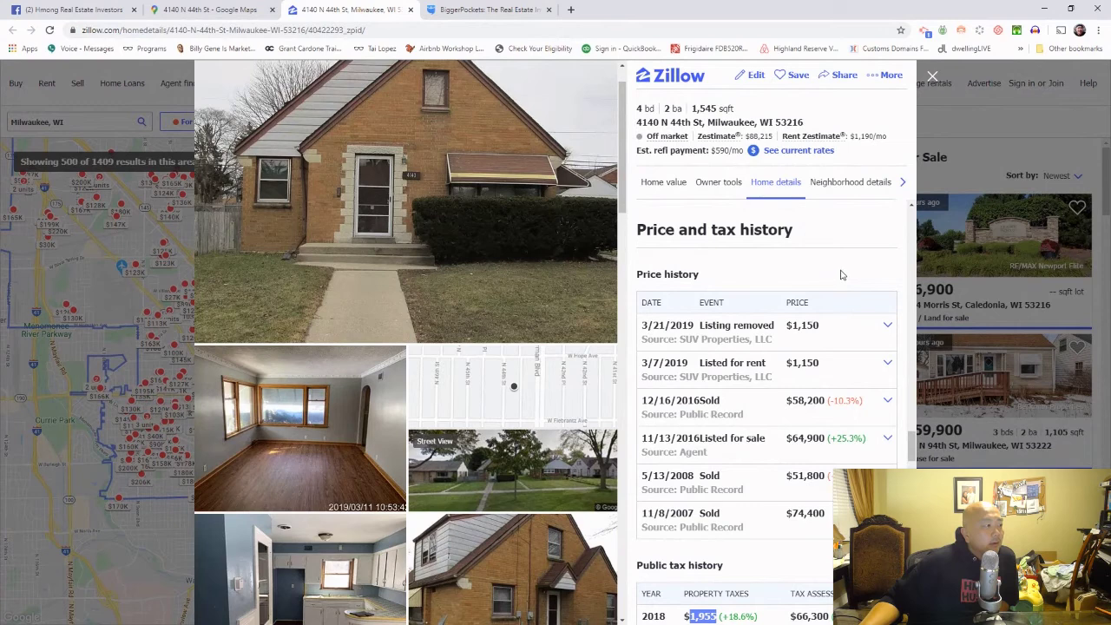
pyautogui.scroll(2, 841, 276)
pyautogui.scroll(-2, 841, 276)
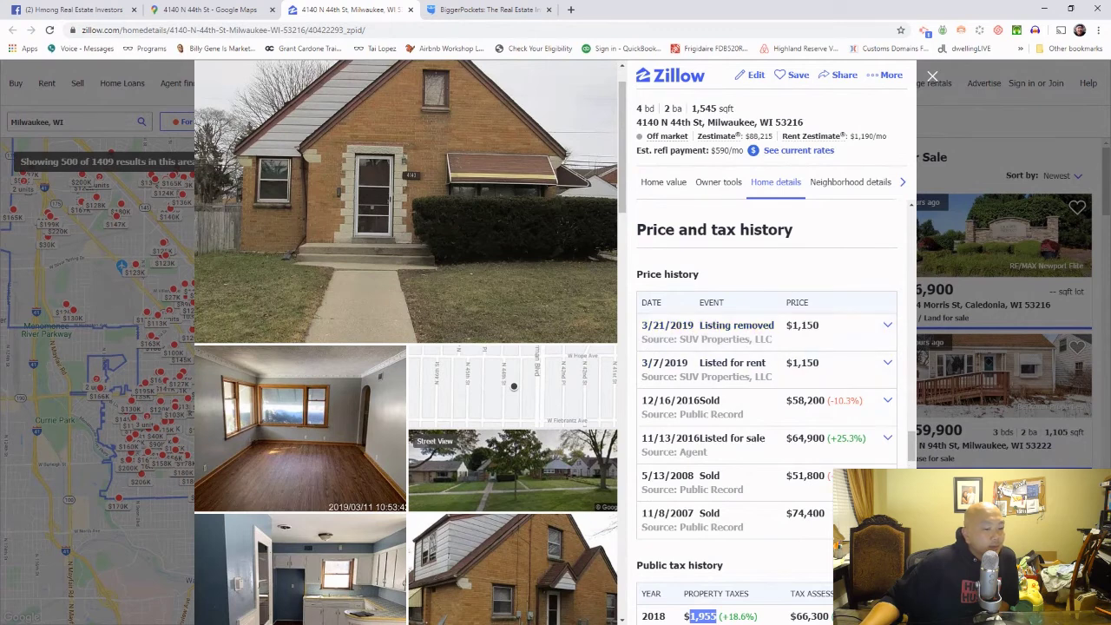
# Step: Work out 21 − 7 = 14 in Windows Calculator, then close it
pyautogui.hotkey('alt', 'Tab')
pyautogui.click(707, 343)
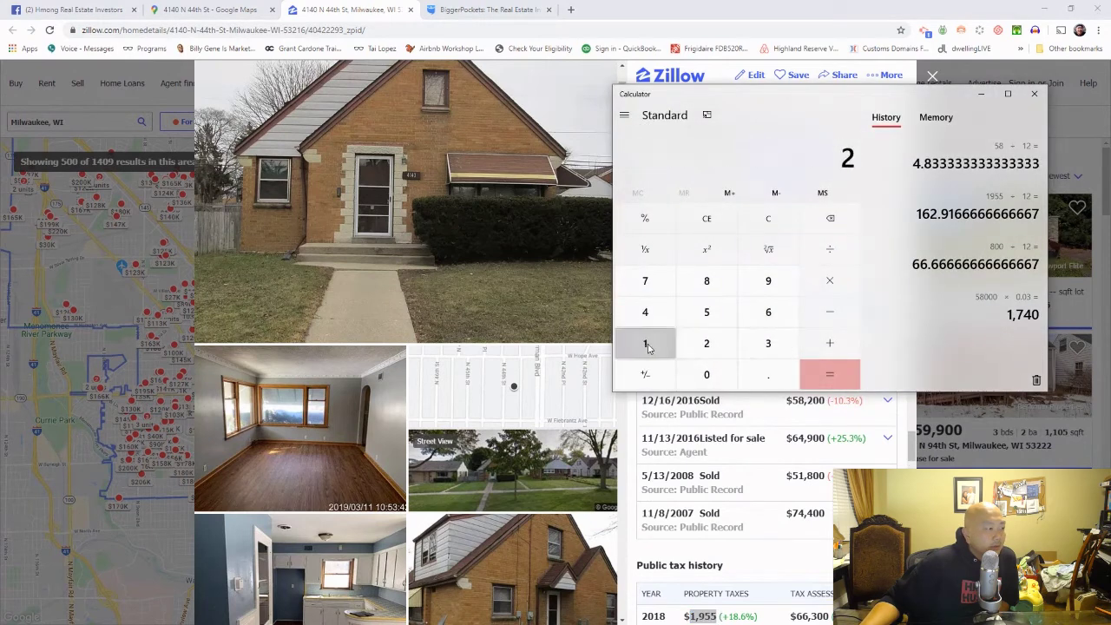
pyautogui.click(647, 345)
pyautogui.click(832, 312)
pyautogui.click(649, 282)
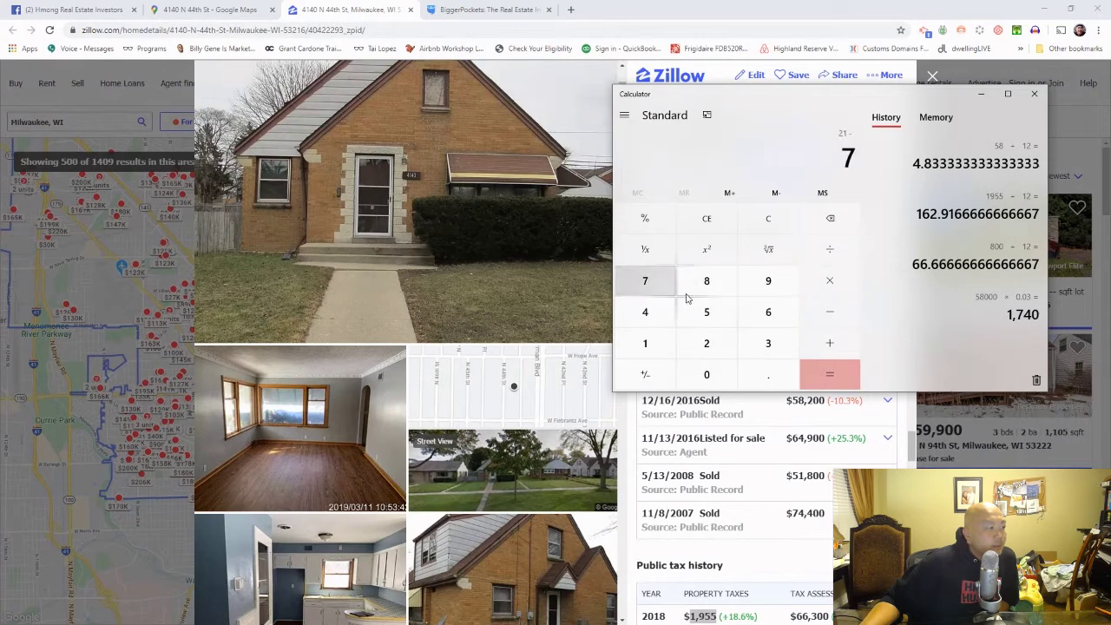
pyautogui.click(831, 374)
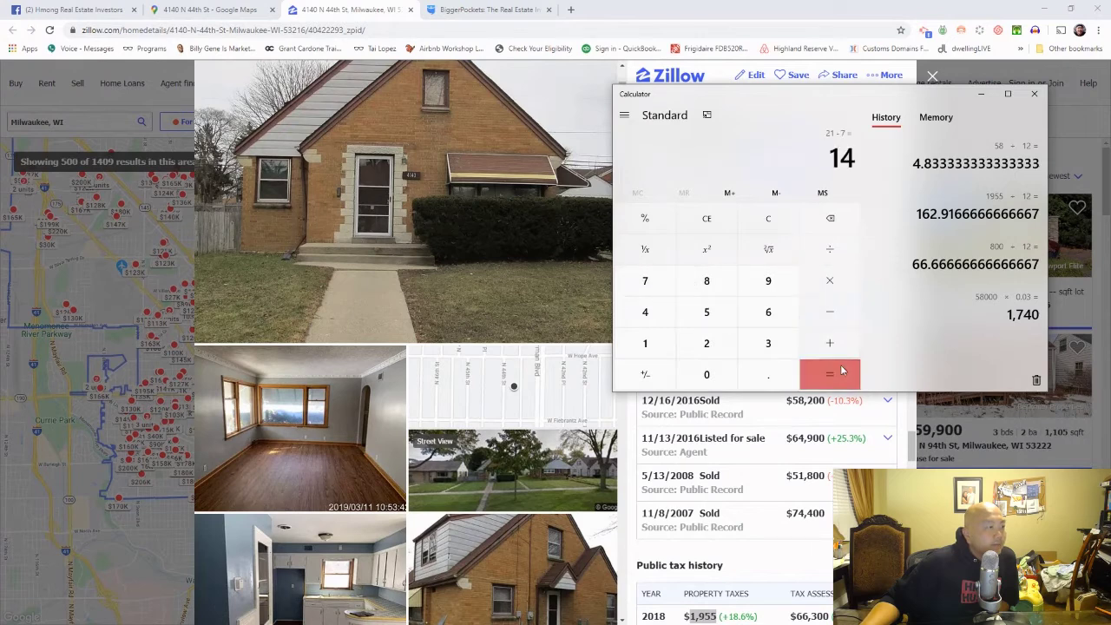
pyautogui.click(1035, 95)
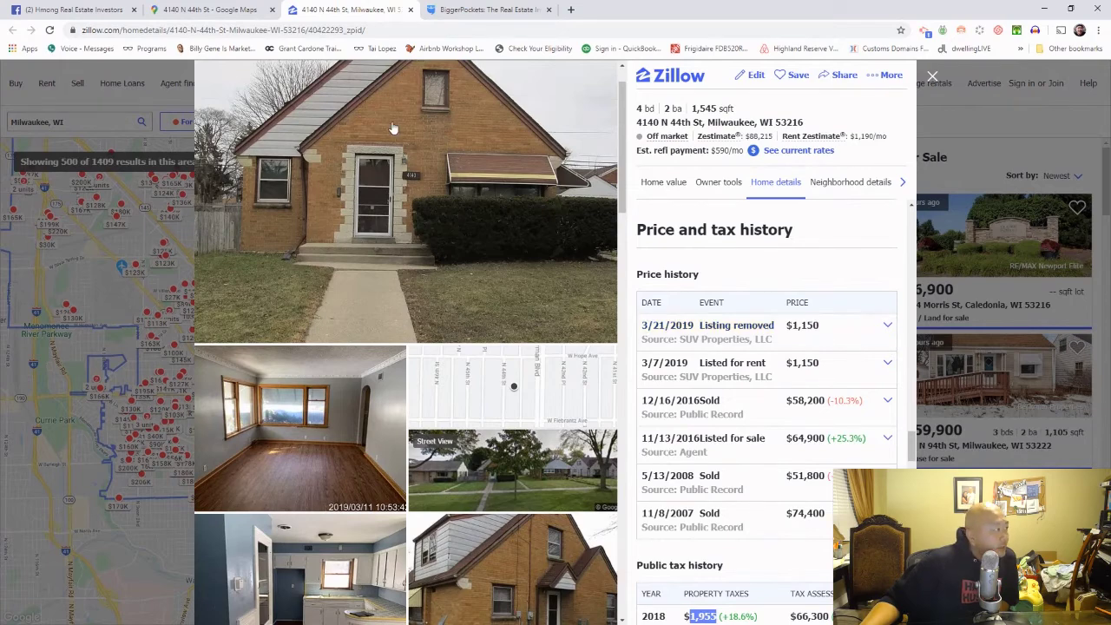
# Step: Compare the Facebook post's $1180/month rent with Zillow's $1,190/mo Rent Zestimate
pyautogui.click(49, 10)
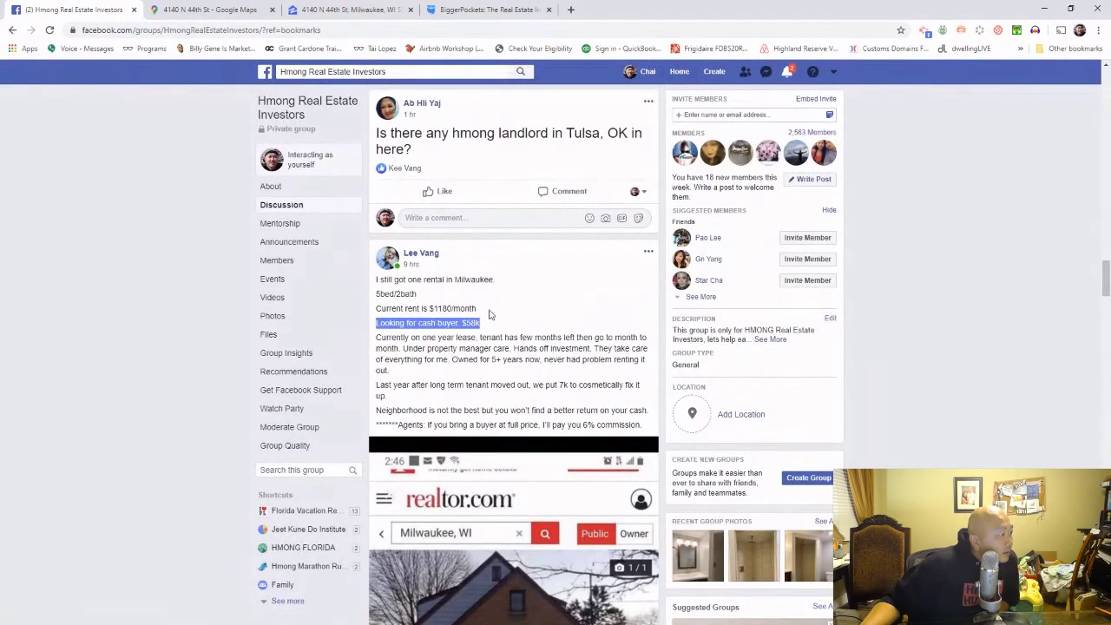
pyautogui.click(489, 312)
pyautogui.moveTo(484, 311); pyautogui.dragTo(434, 310)
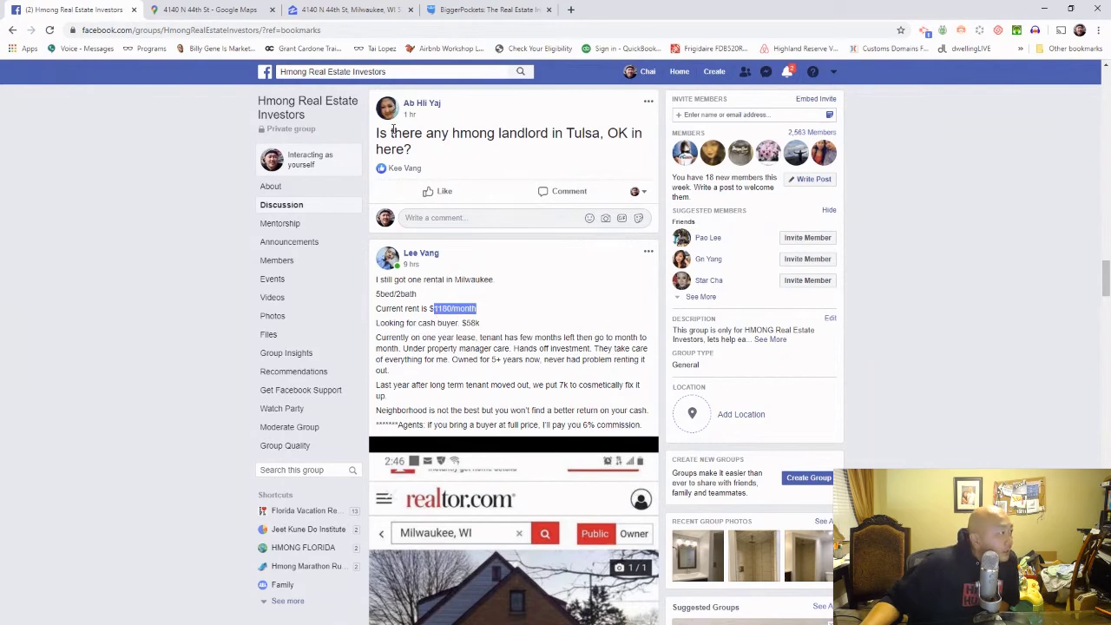
pyautogui.click(353, 18)
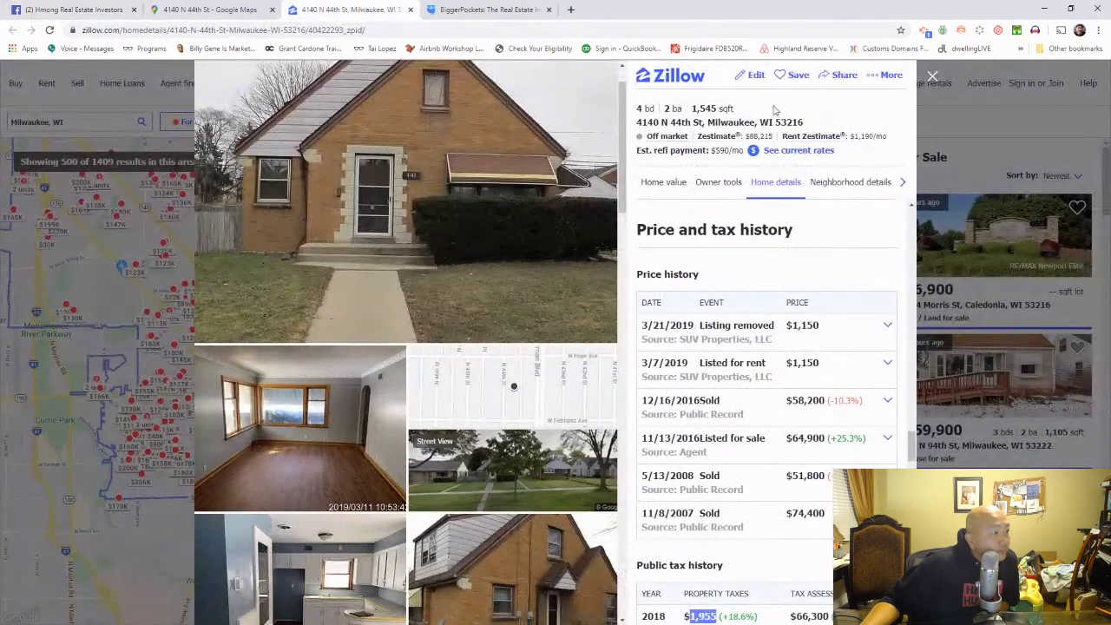
pyautogui.moveTo(887, 137); pyautogui.dragTo(856, 139)
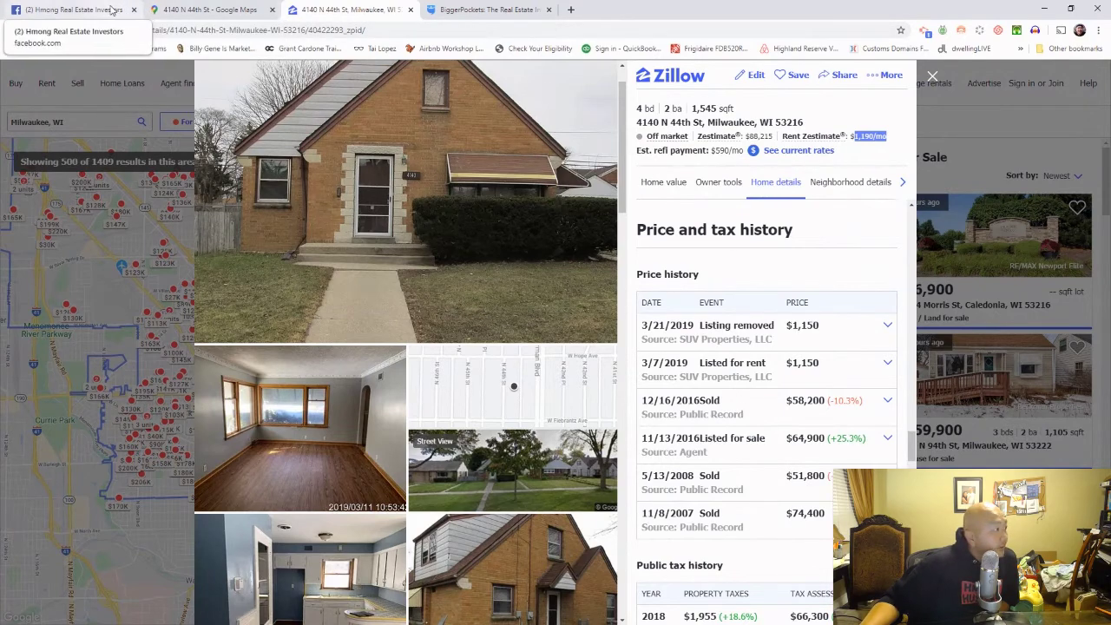
# Step: Note in the Facebook post that the seller owned it 5+ years, then return to BiggerPockets
pyautogui.click(113, 10)
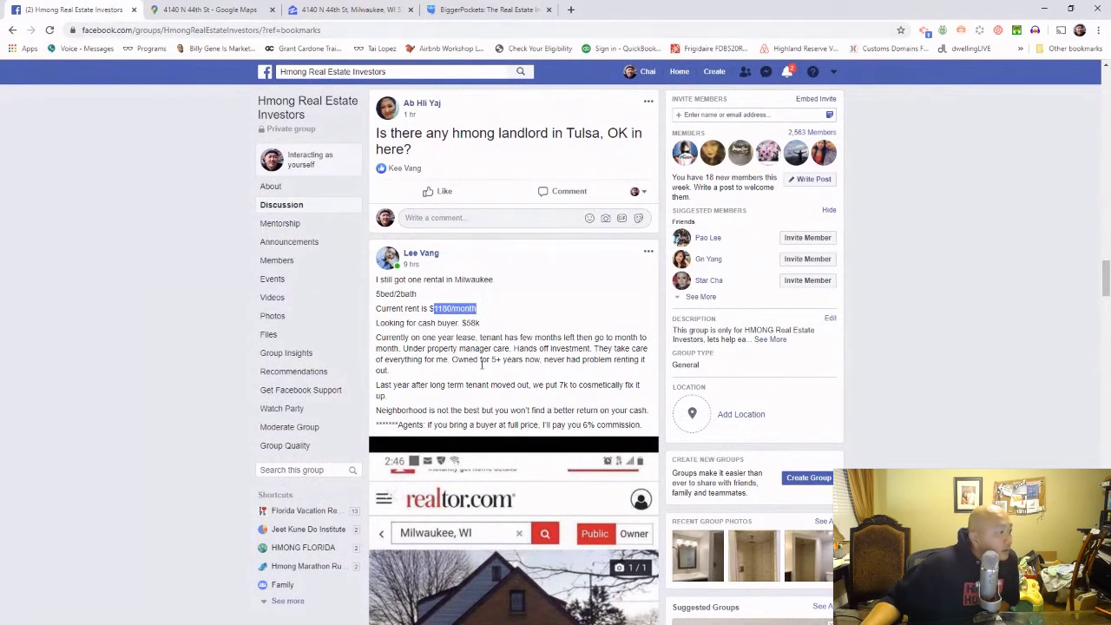
pyautogui.moveTo(453, 359); pyautogui.dragTo(635, 375)
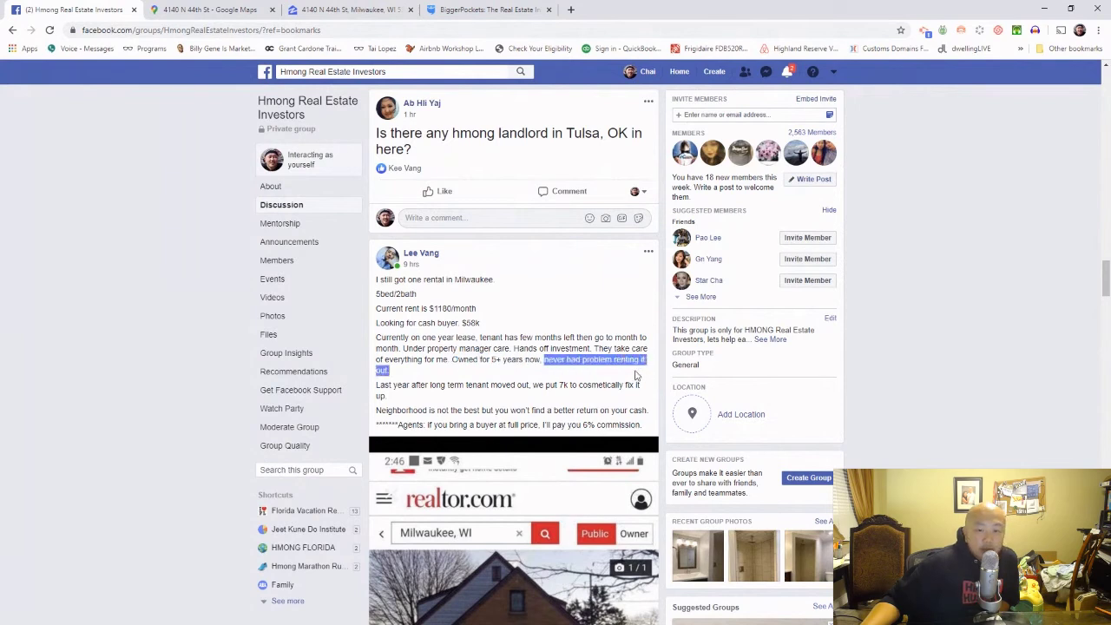
pyautogui.click(608, 375)
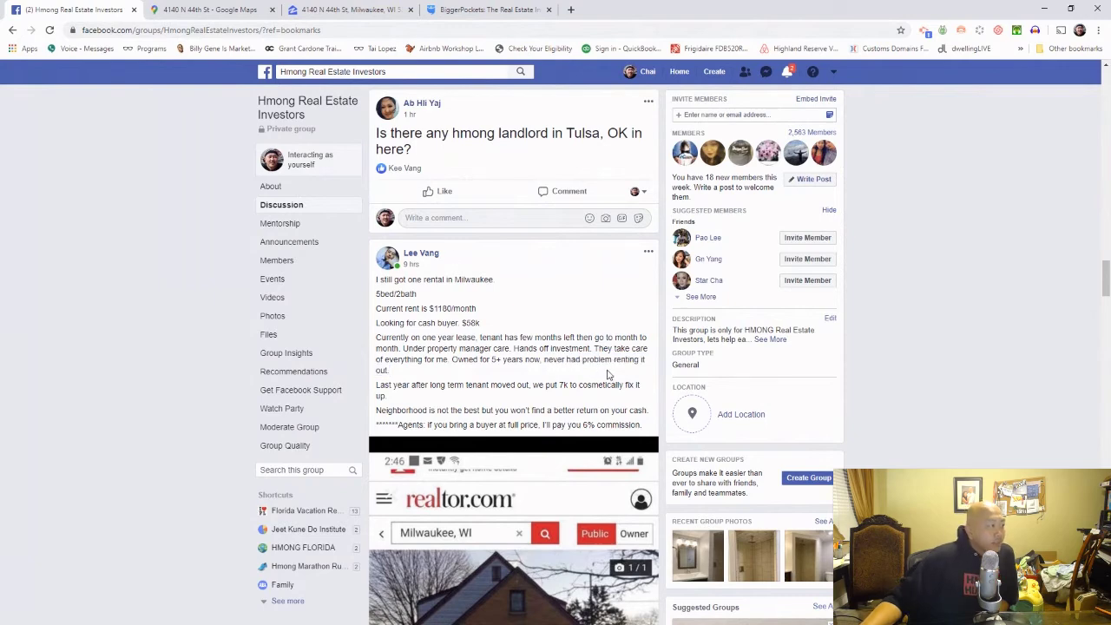
pyautogui.click(466, 9)
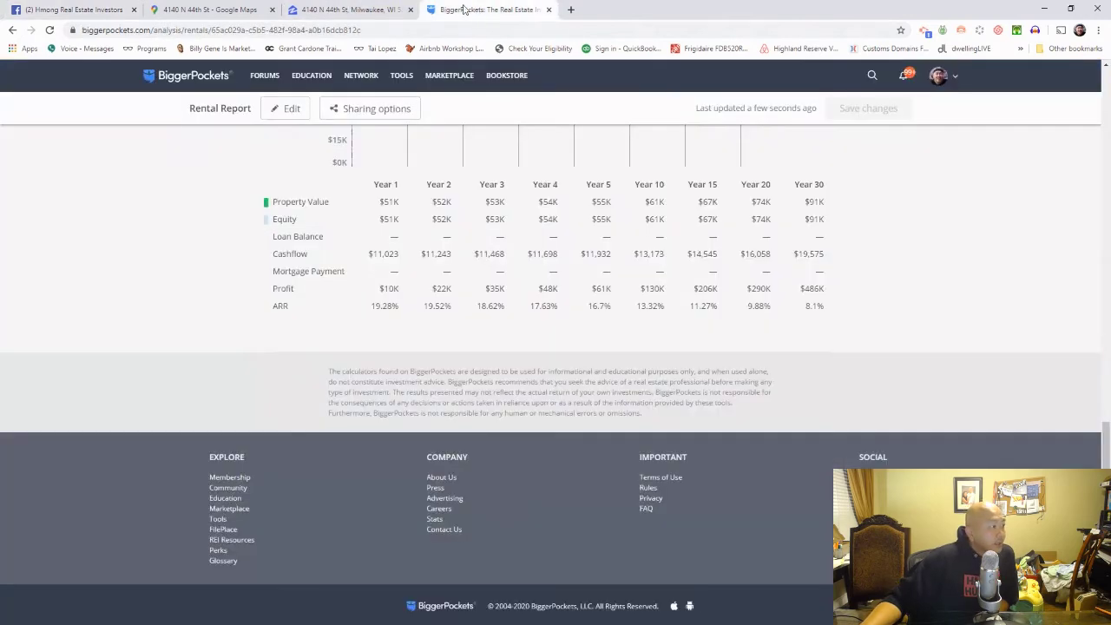
pyautogui.click(349, 9)
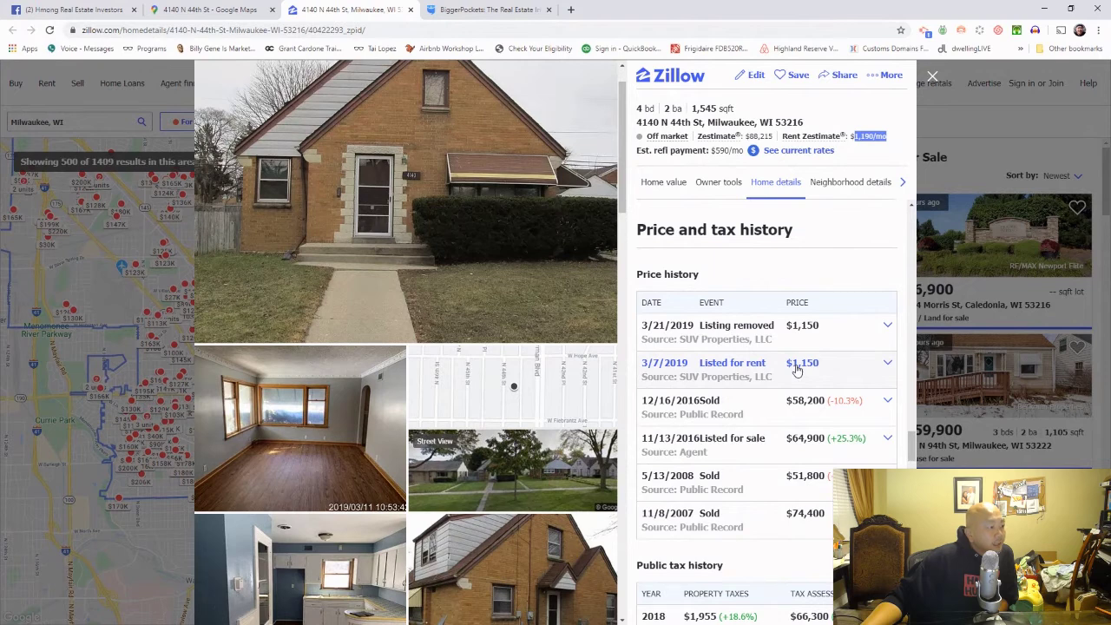
# Step: Review the Zillow listing's tax history, facts and owner options, then go back to the BiggerPockets report
pyautogui.scroll(-2, 797, 370)
pyautogui.scroll(-2, 798, 371)
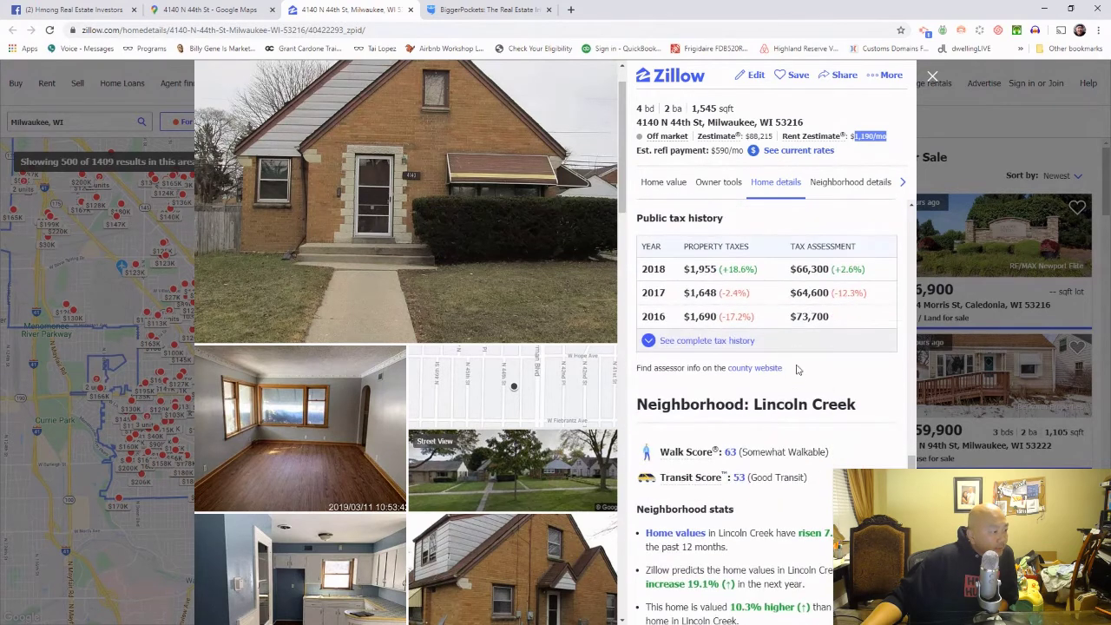
pyautogui.scroll(4, 797, 370)
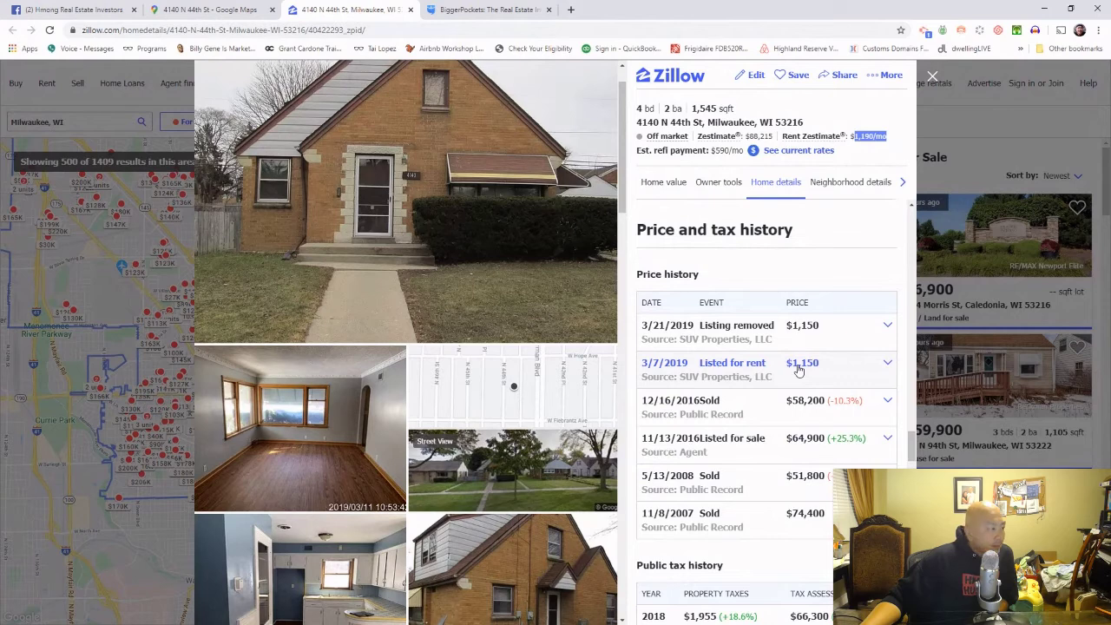
pyautogui.scroll(2, 799, 371)
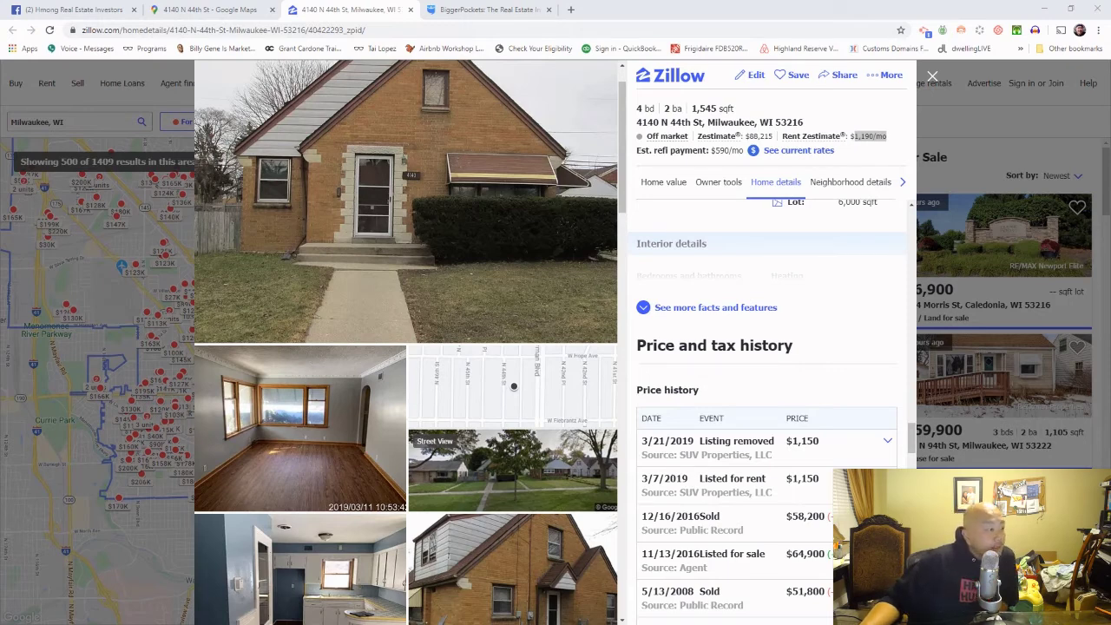
pyautogui.scroll(3, 841, 217)
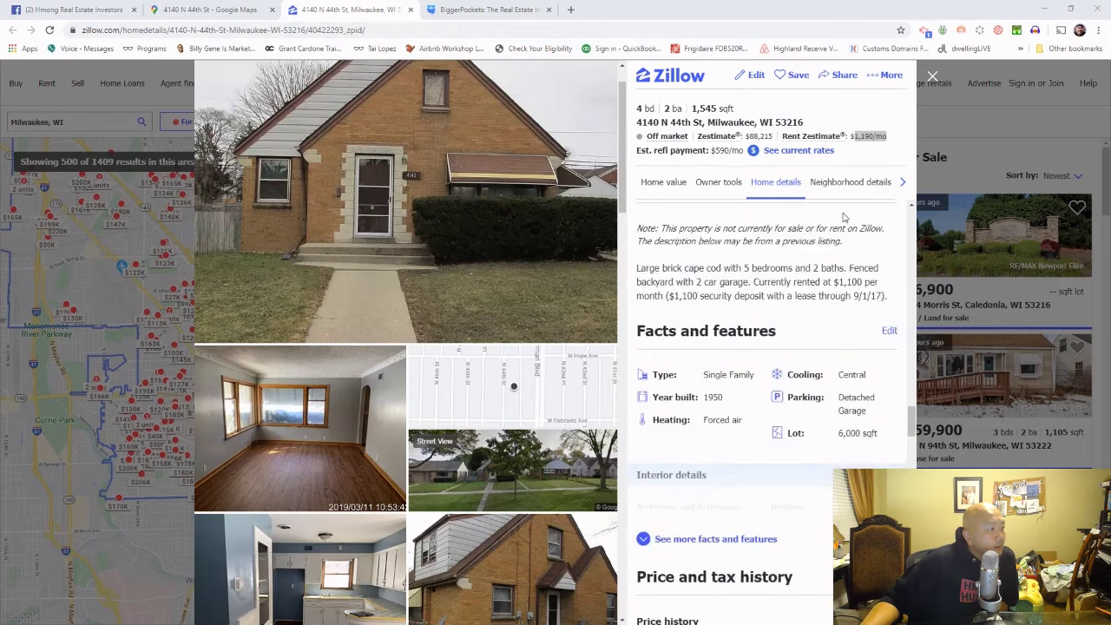
pyautogui.scroll(4, 843, 217)
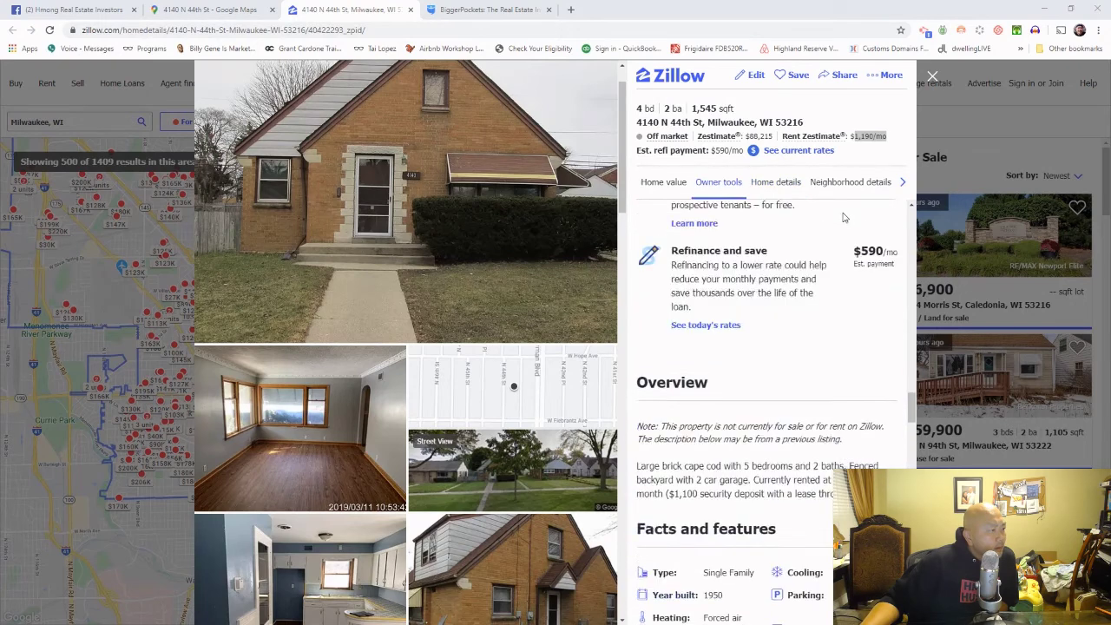
pyautogui.scroll(1, 843, 217)
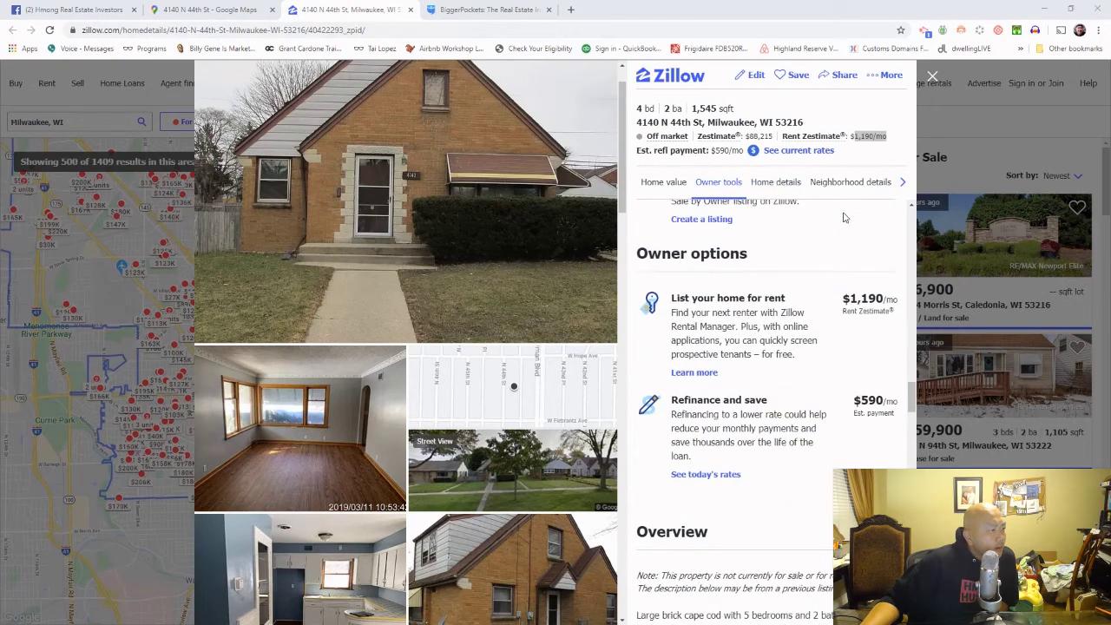
pyautogui.scroll(4, 843, 217)
pyautogui.click(465, 11)
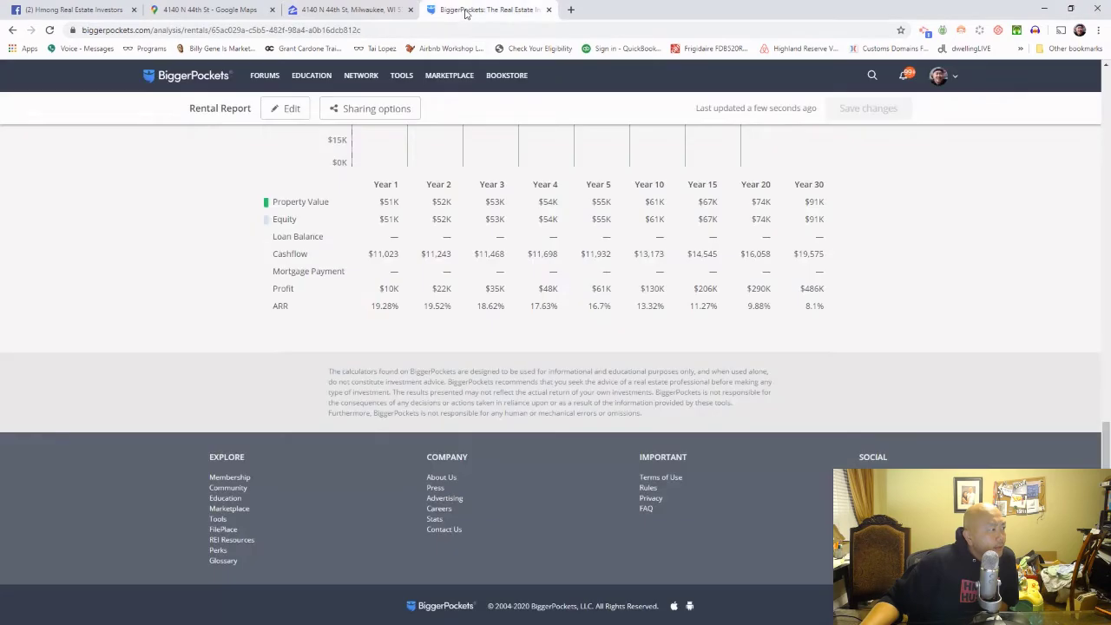
# Step: Reopen the report's Loan Details for editing, still set as a cash purchase
pyautogui.scroll(7, 864, 348)
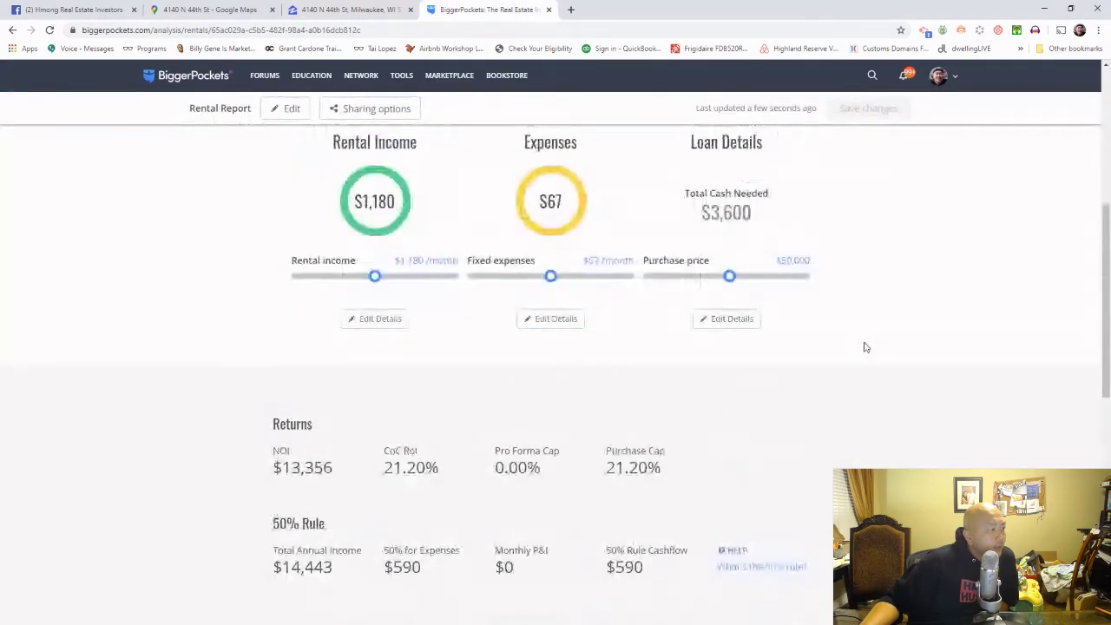
pyautogui.scroll(5, 864, 348)
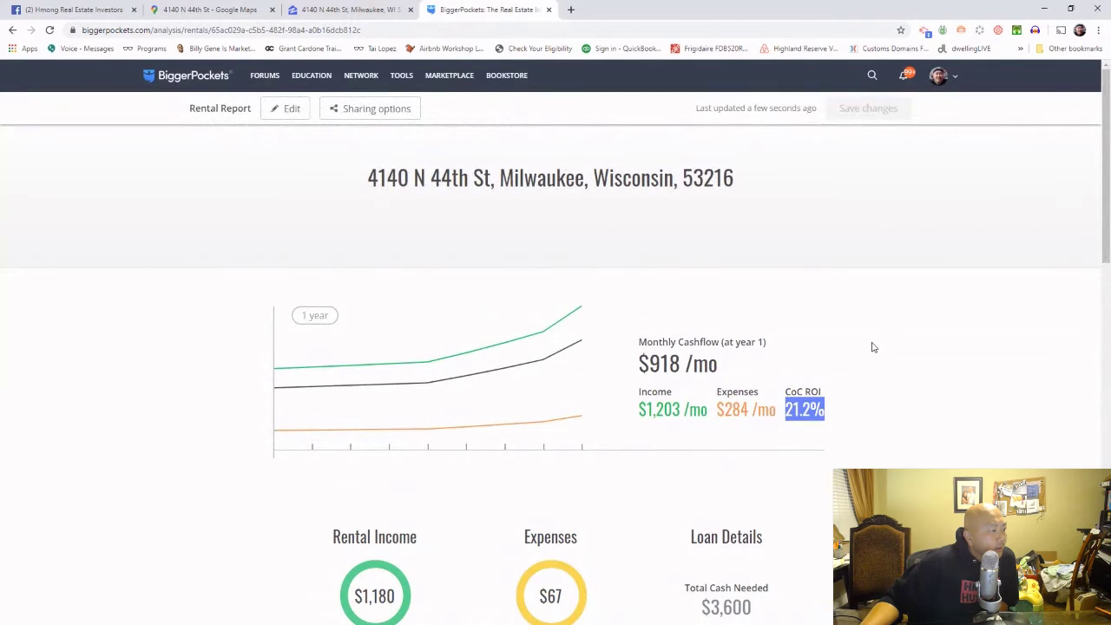
pyautogui.scroll(-3, 873, 346)
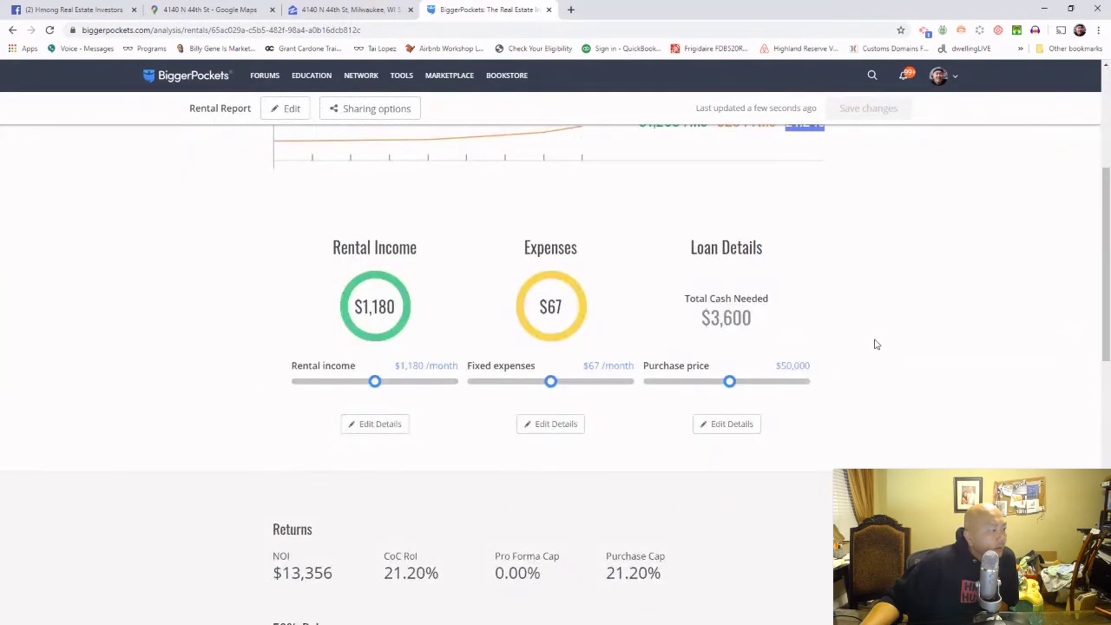
pyautogui.scroll(-7, 877, 344)
pyautogui.scroll(4, 877, 344)
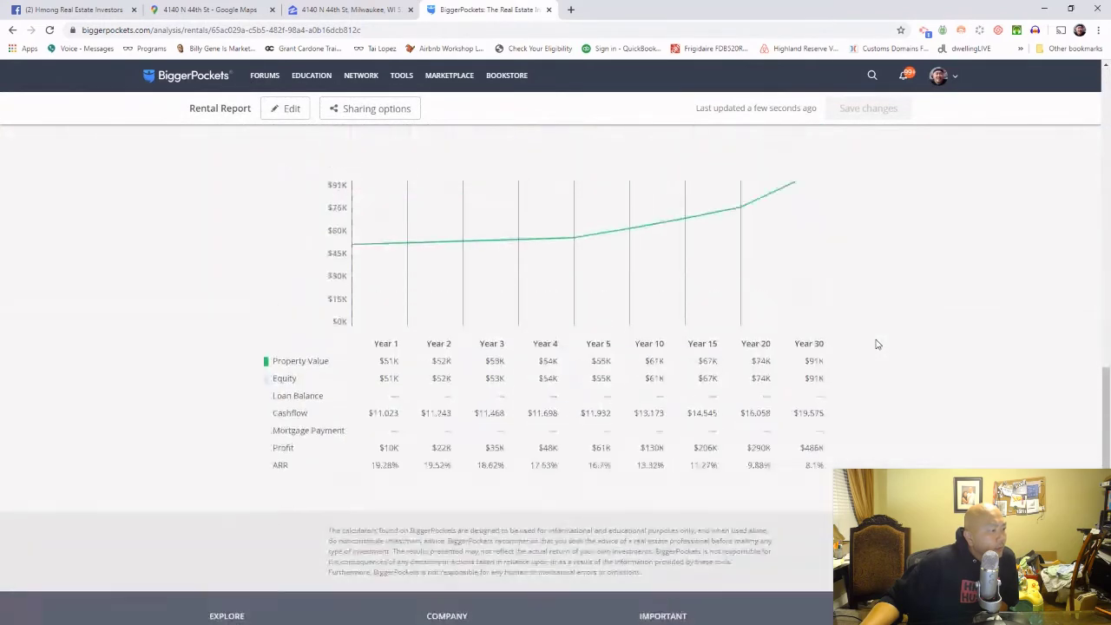
pyautogui.scroll(3, 877, 345)
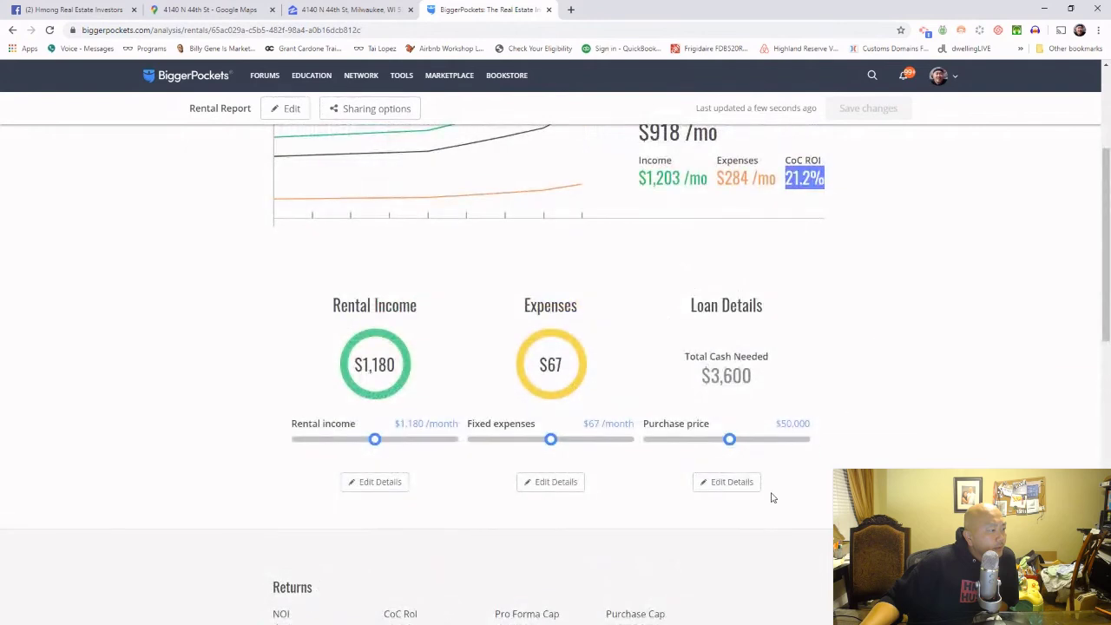
pyautogui.click(732, 483)
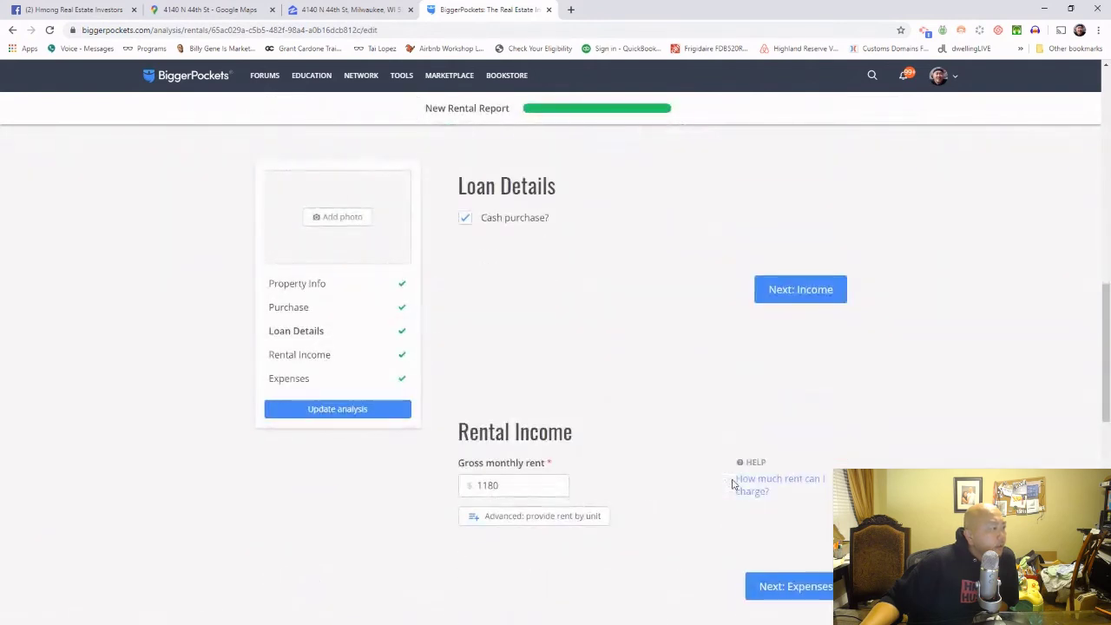
# Step: Finance the deal instead of cash: 30-year loan term at 4.5% interest, 20% down
pyautogui.click(465, 218)
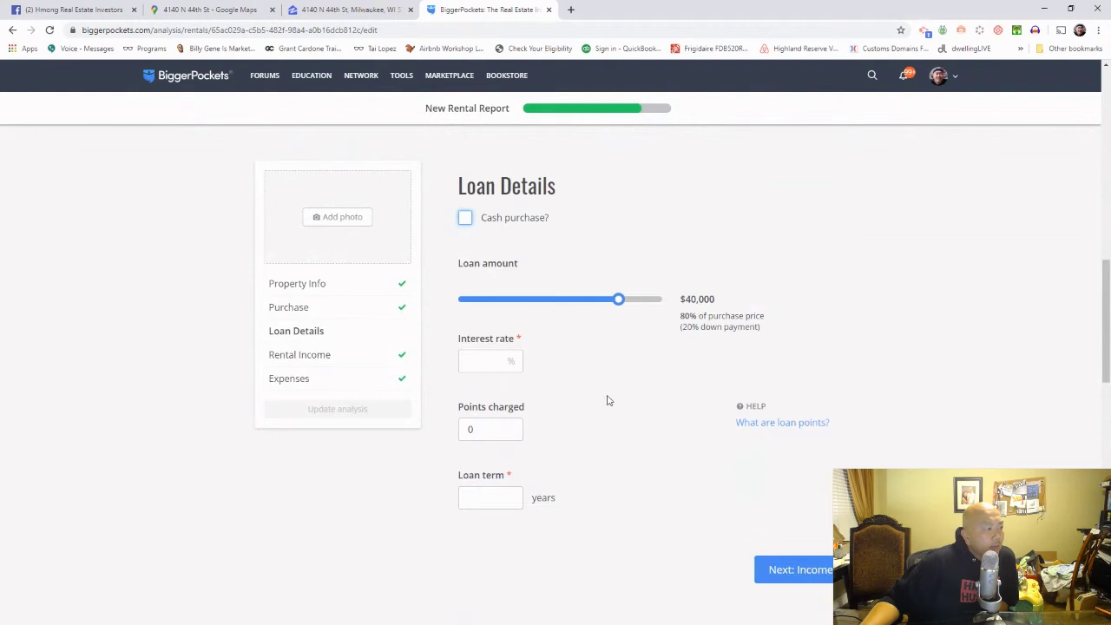
pyautogui.click(501, 493)
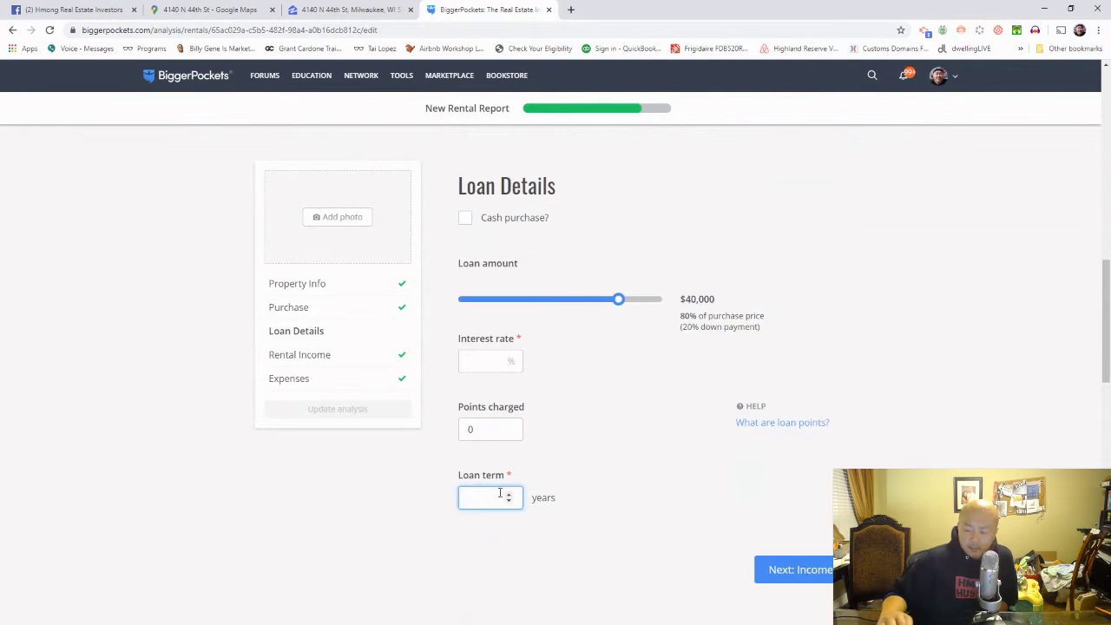
pyautogui.write('30')
pyautogui.click(679, 472)
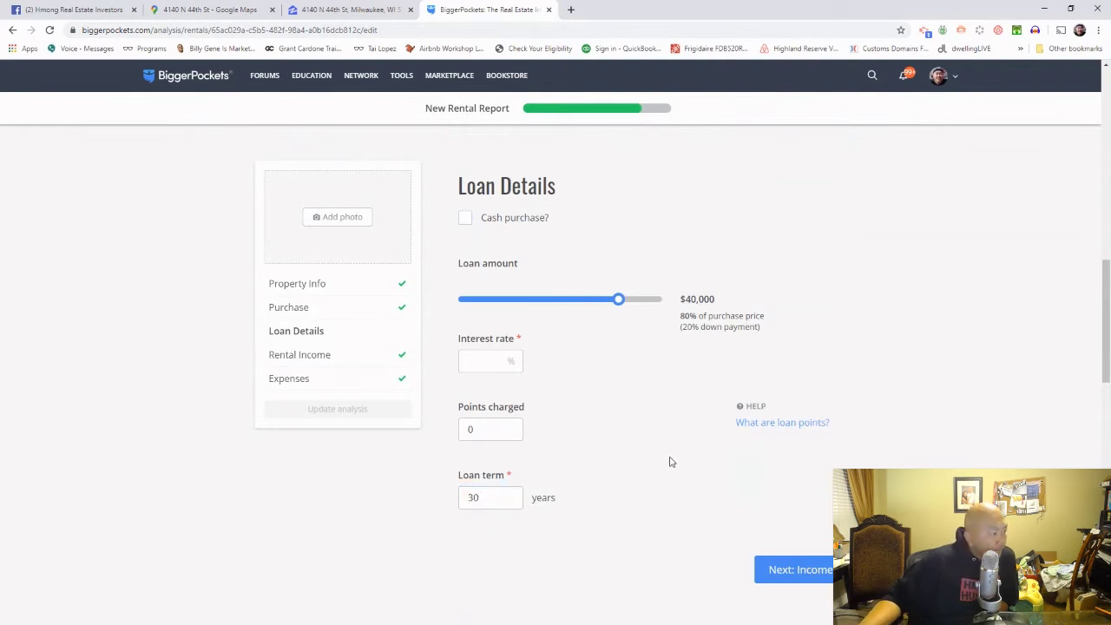
pyautogui.click(498, 358)
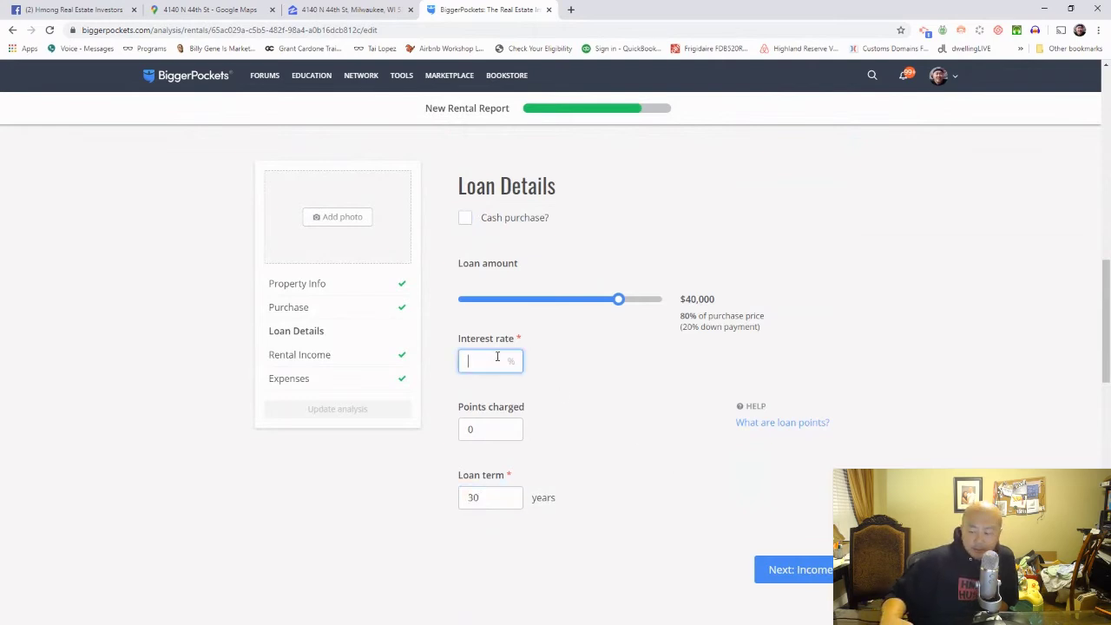
pyautogui.write('4.5')
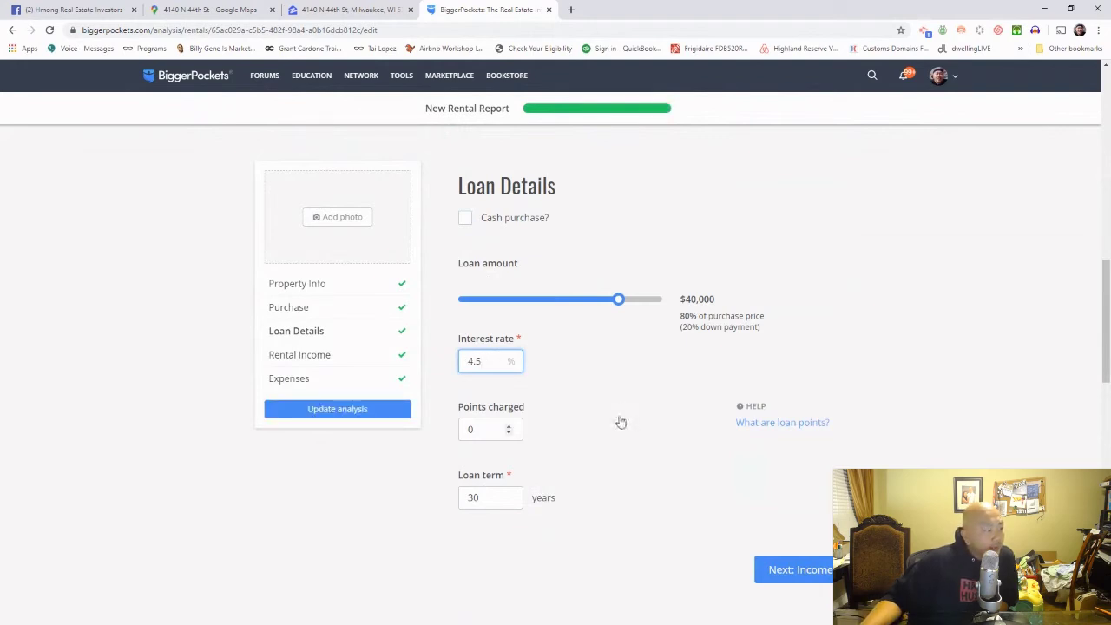
pyautogui.press('Tab')
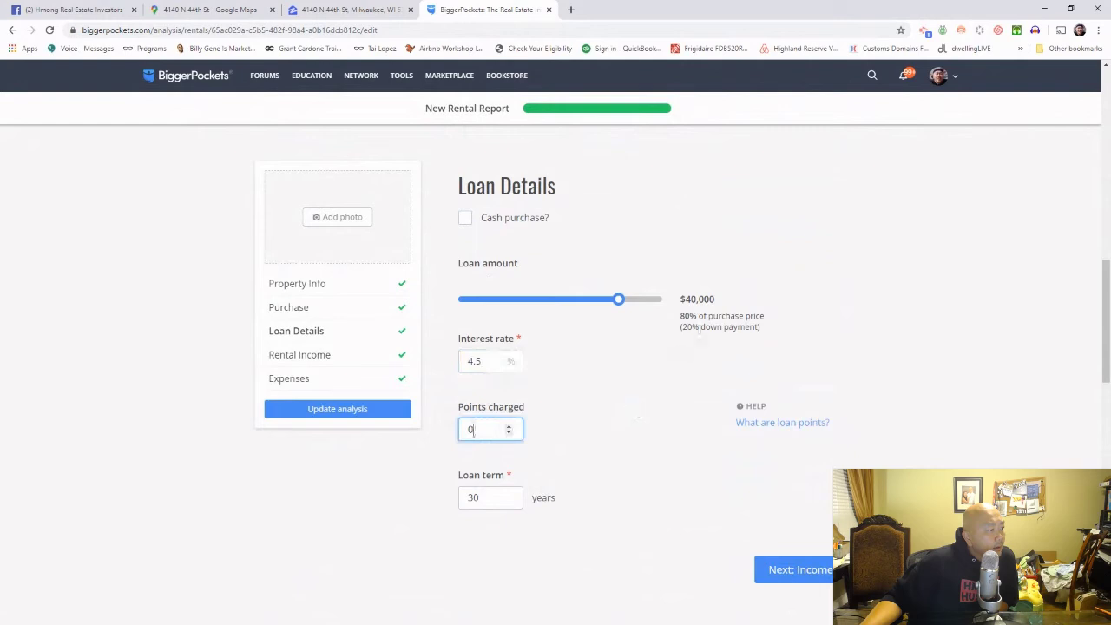
pyautogui.moveTo(682, 327); pyautogui.dragTo(760, 329)
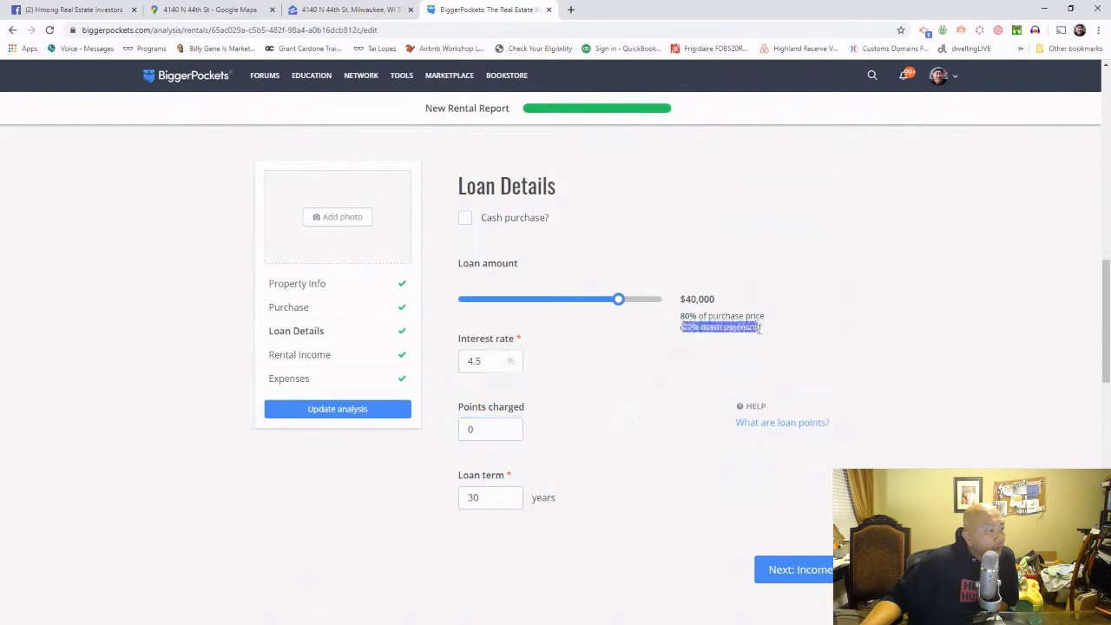
pyautogui.click(761, 332)
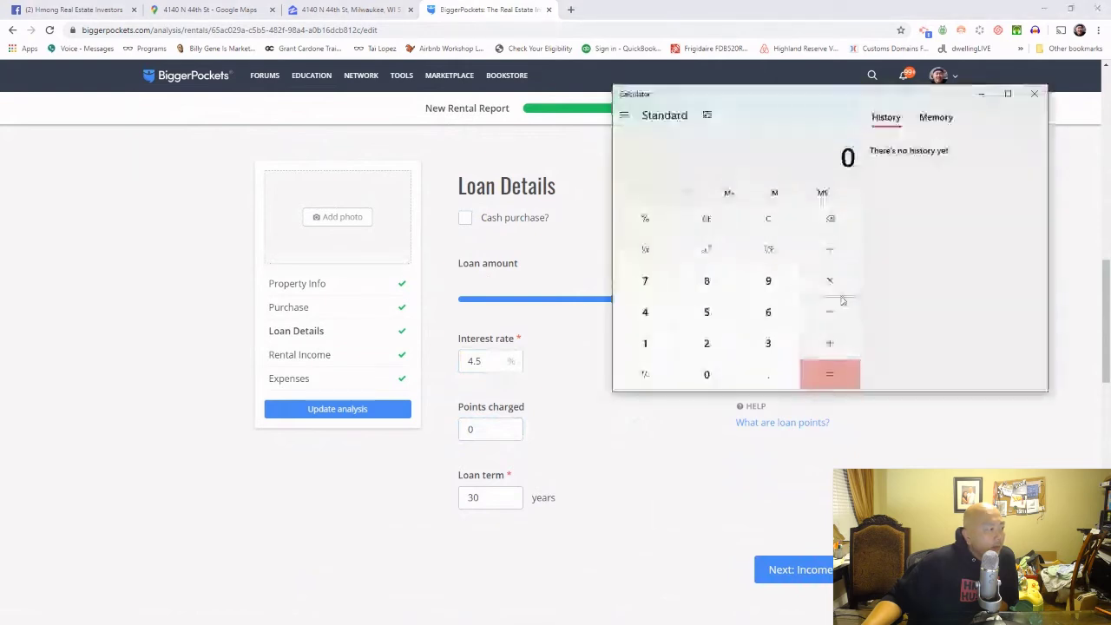
# Step: Calculate the 20% down payment, 58000 × 0.2 = 11,600, then close Calculator
pyautogui.click(707, 312)
pyautogui.click(706, 280)
pyautogui.click(707, 374)
pyautogui.click(707, 375)
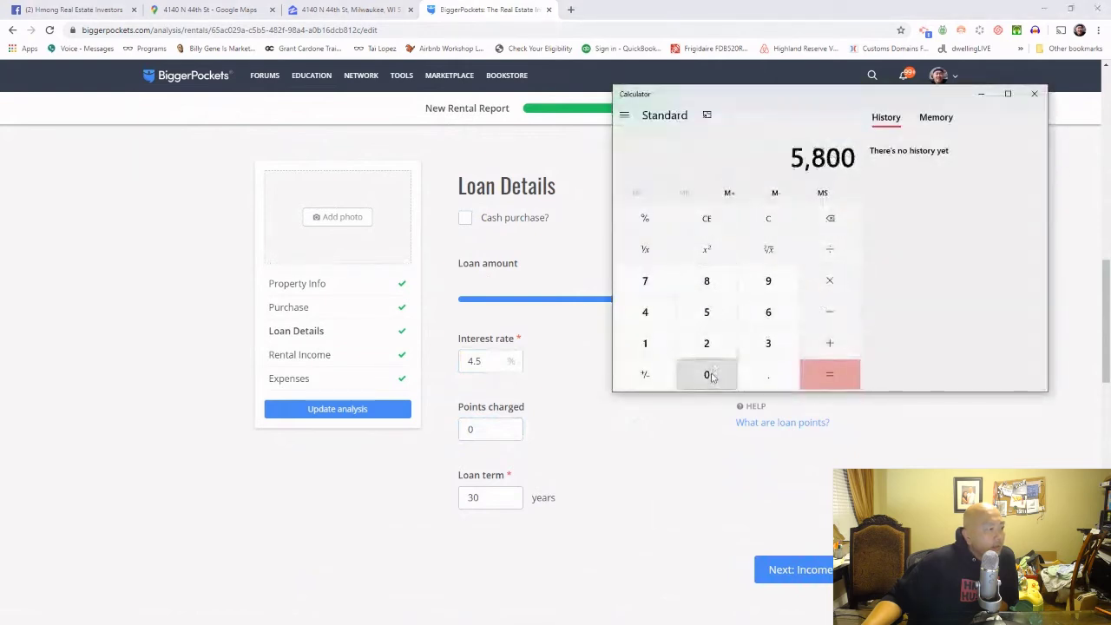
pyautogui.click(707, 374)
pyautogui.click(846, 286)
pyautogui.click(763, 378)
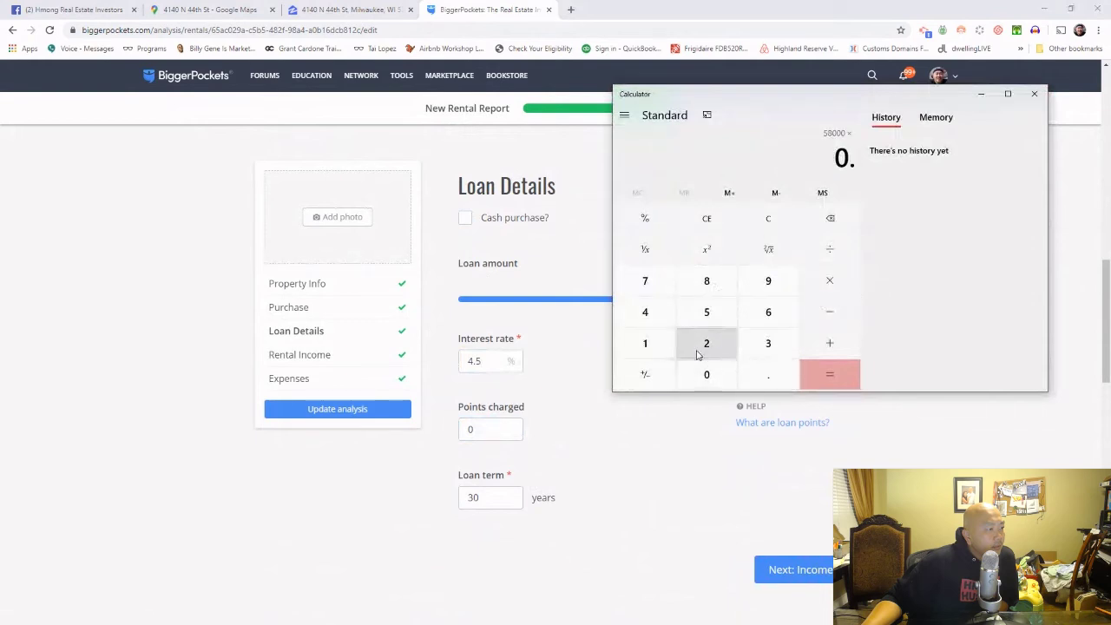
pyautogui.click(700, 350)
pyautogui.click(830, 374)
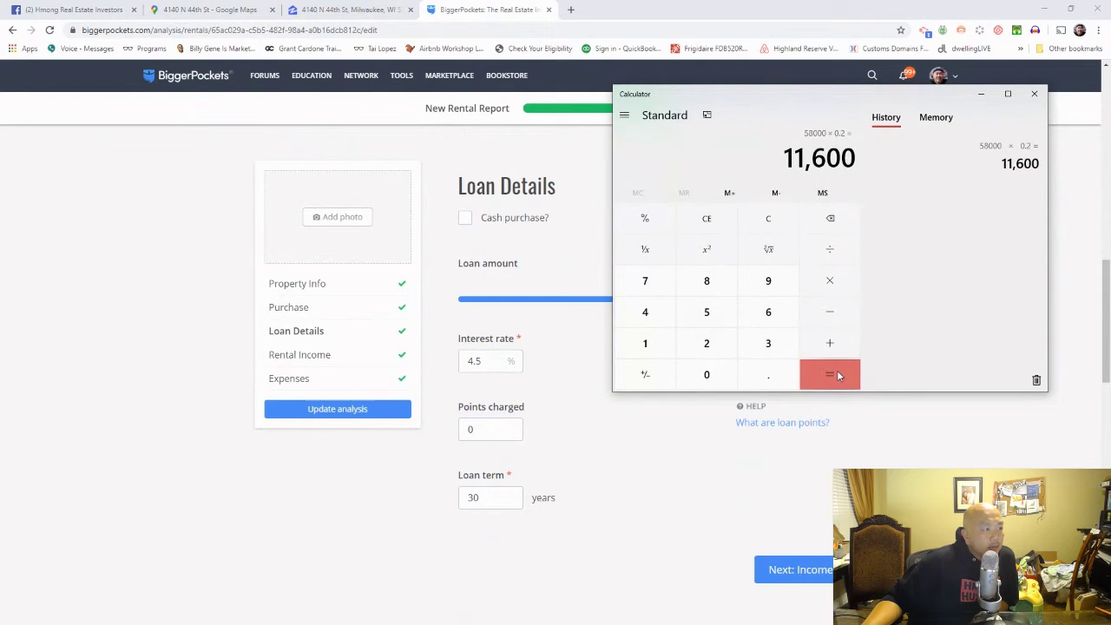
pyautogui.click(1021, 460)
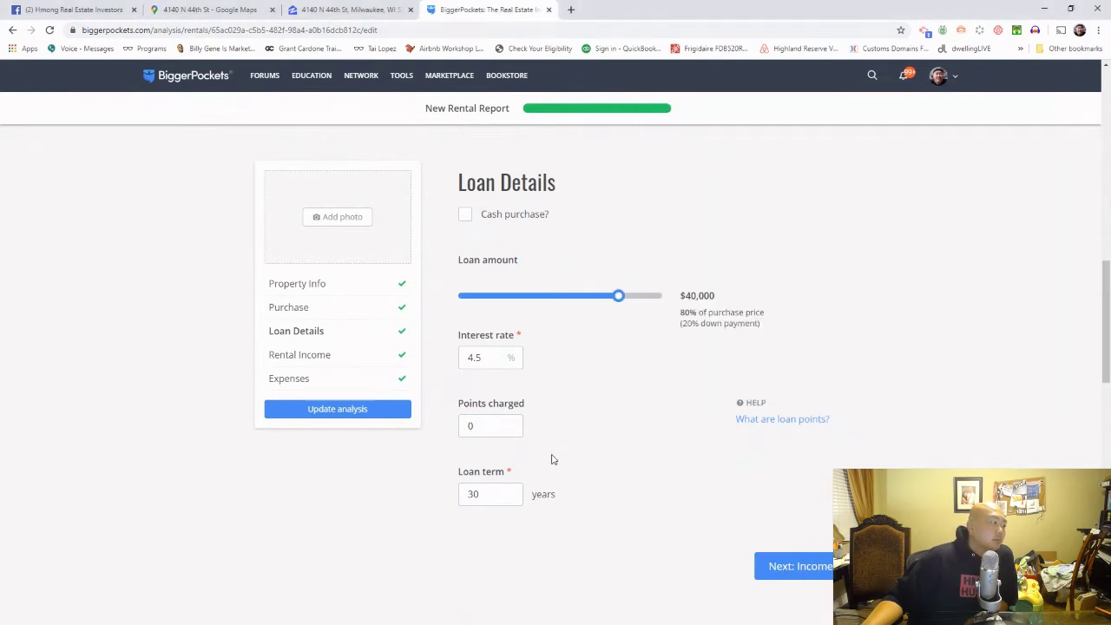
# Step: Re-run the analysis with financing, giving $918/mo cashflow and 21.2% CoC ROI
pyautogui.scroll(-2, 553, 459)
pyautogui.scroll(-5, 553, 459)
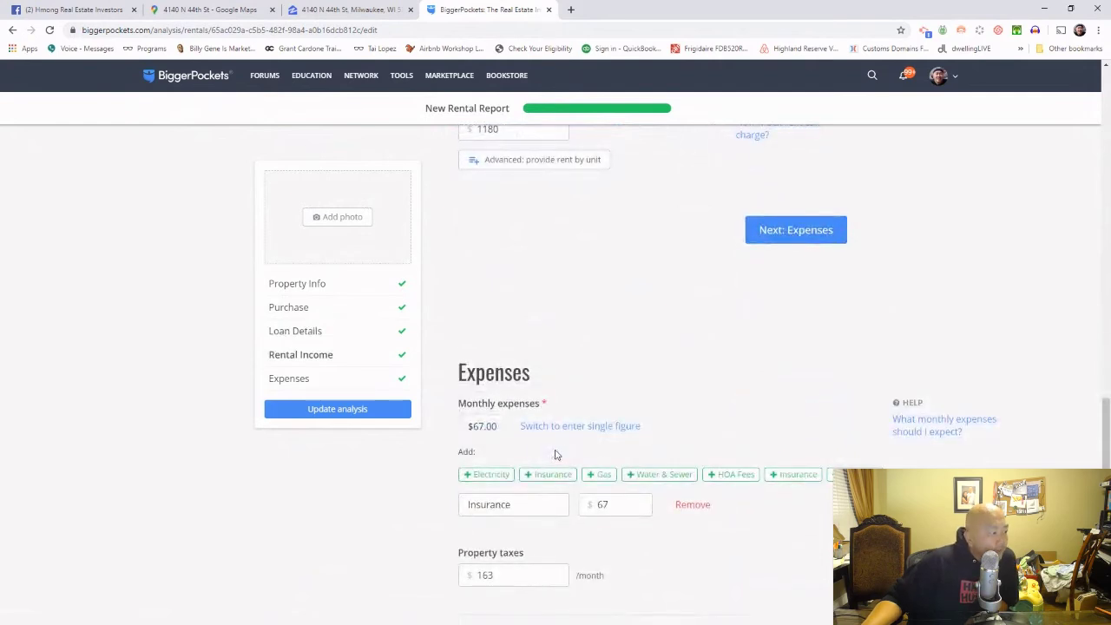
pyautogui.scroll(-4, 556, 455)
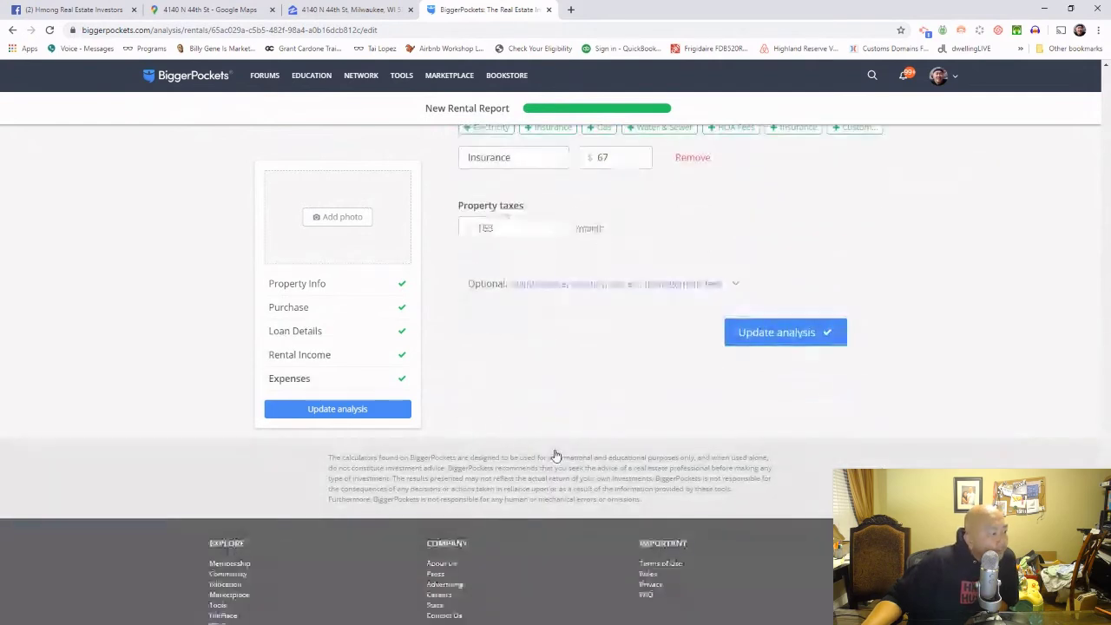
pyautogui.click(796, 340)
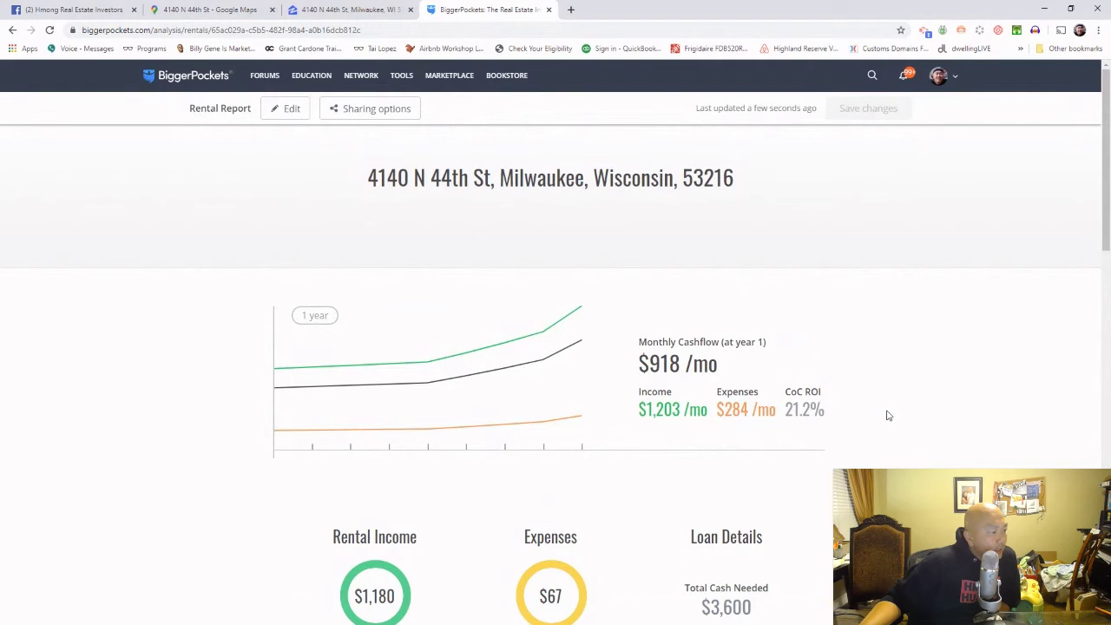
pyautogui.moveTo(784, 406); pyautogui.dragTo(833, 422)
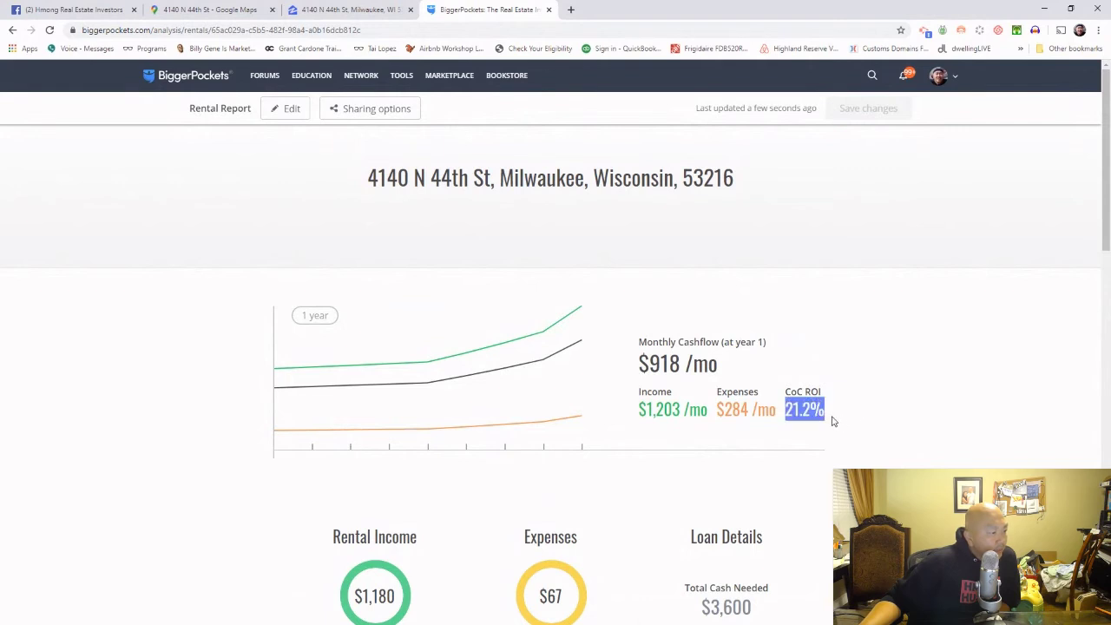
pyautogui.scroll(-1, 864, 428)
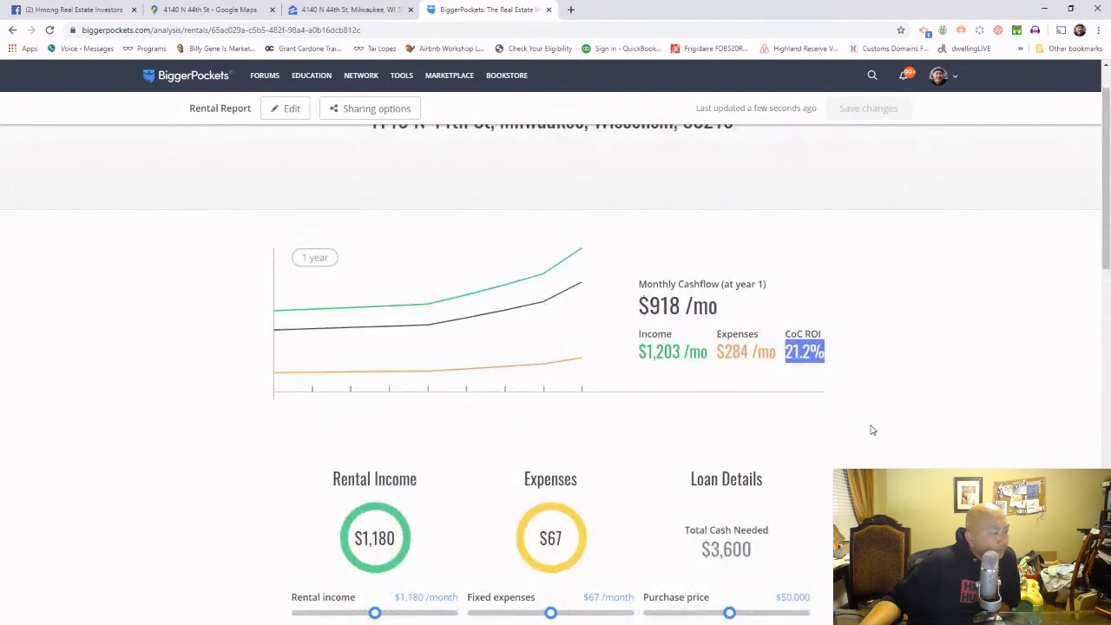
pyautogui.scroll(-2, 873, 429)
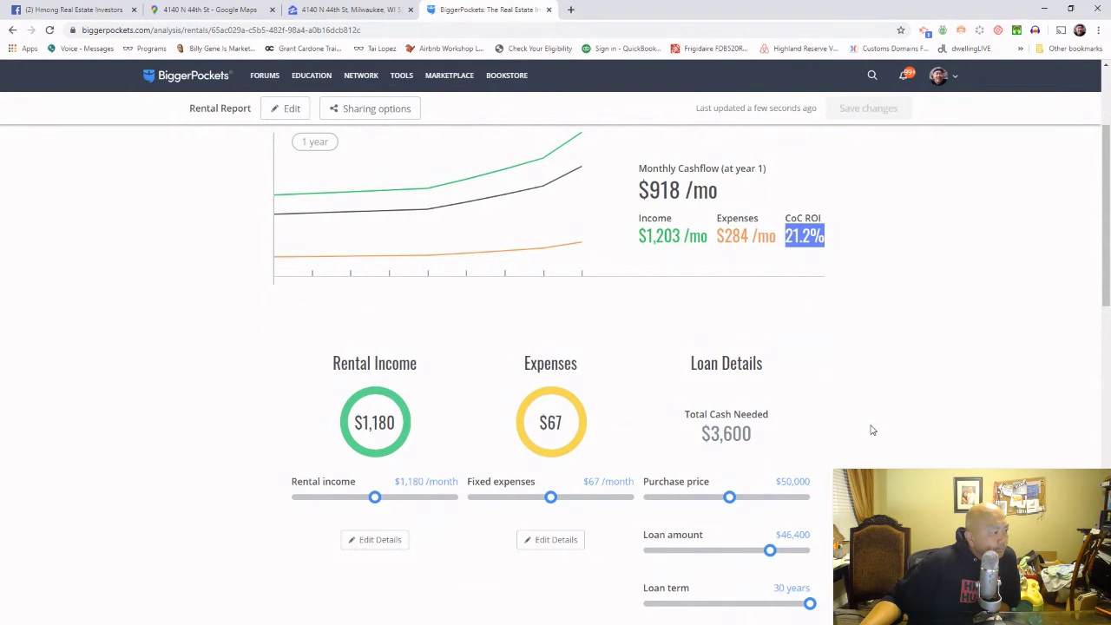
pyautogui.moveTo(650, 188); pyautogui.dragTo(688, 189)
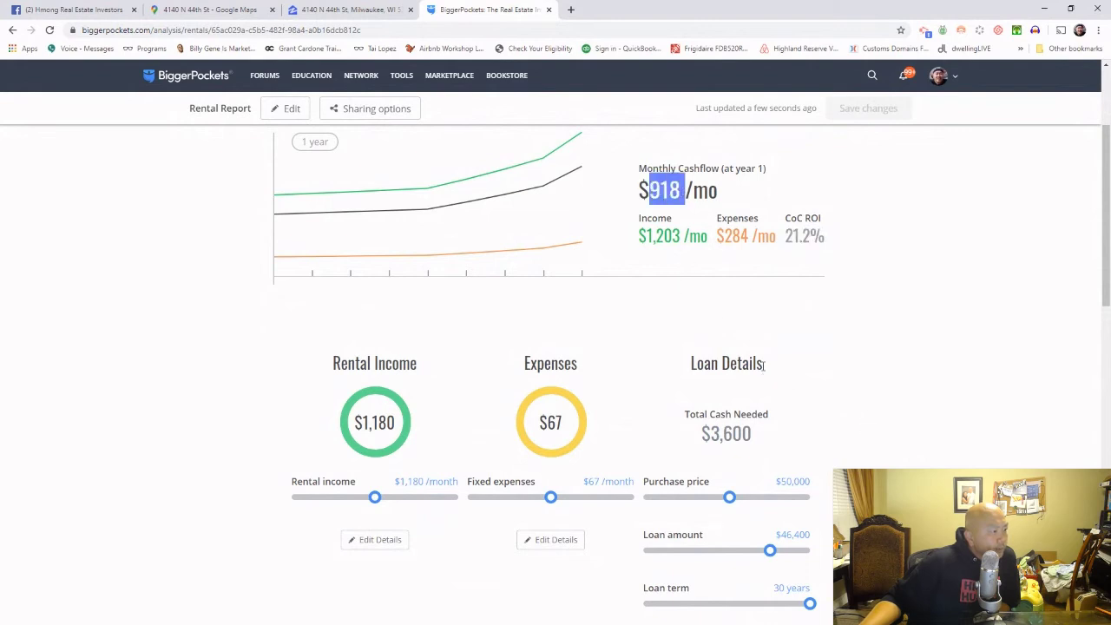
pyautogui.scroll(-2, 762, 368)
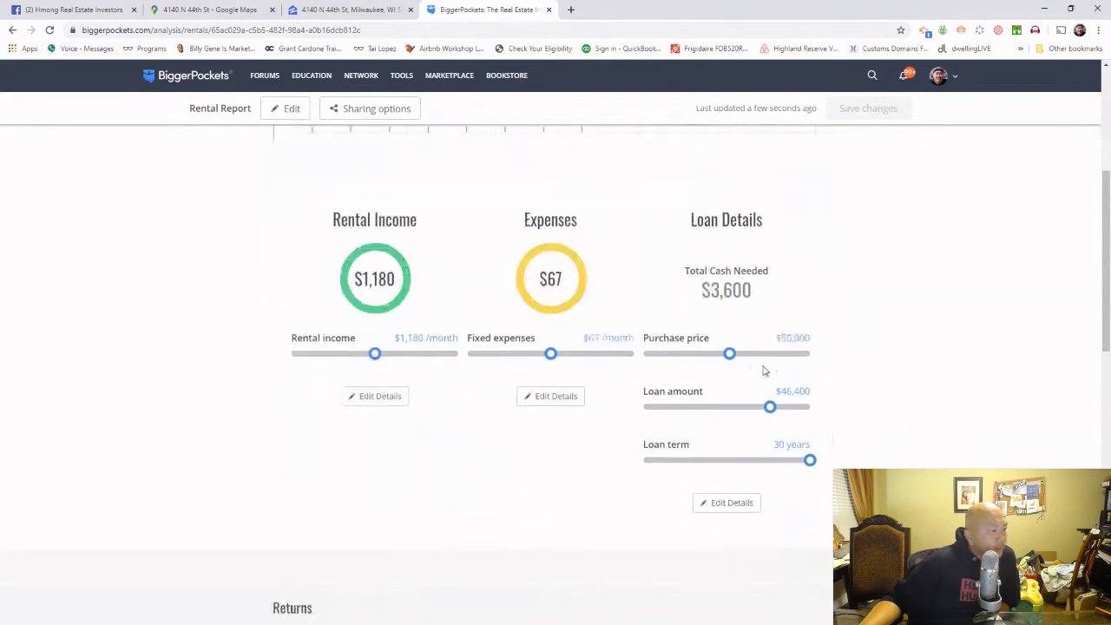
pyautogui.scroll(1, 762, 372)
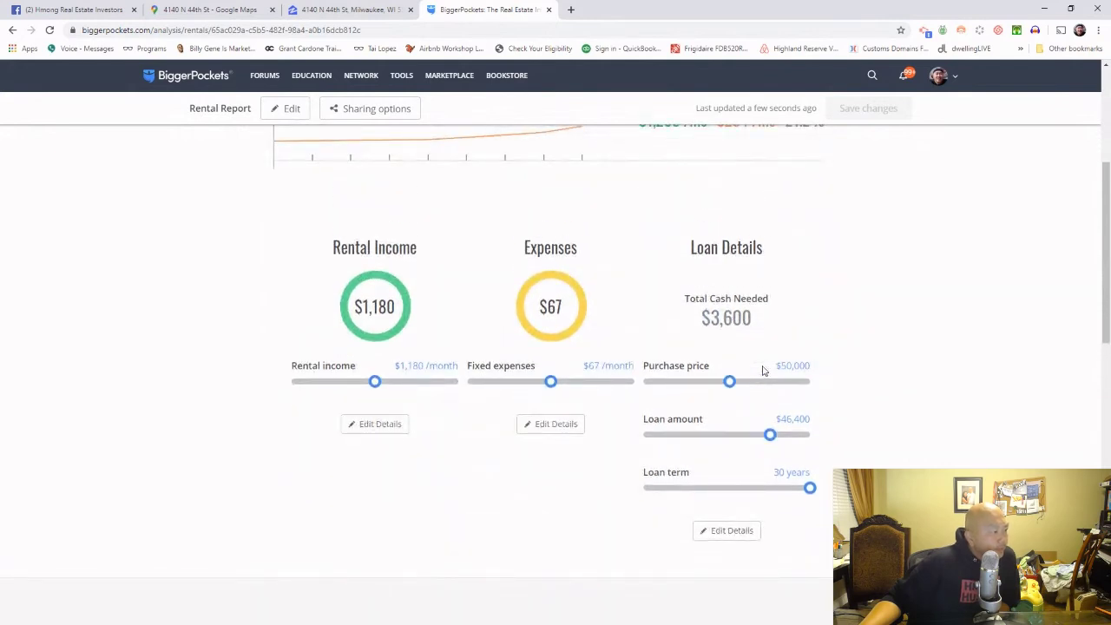
pyautogui.scroll(-3, 764, 371)
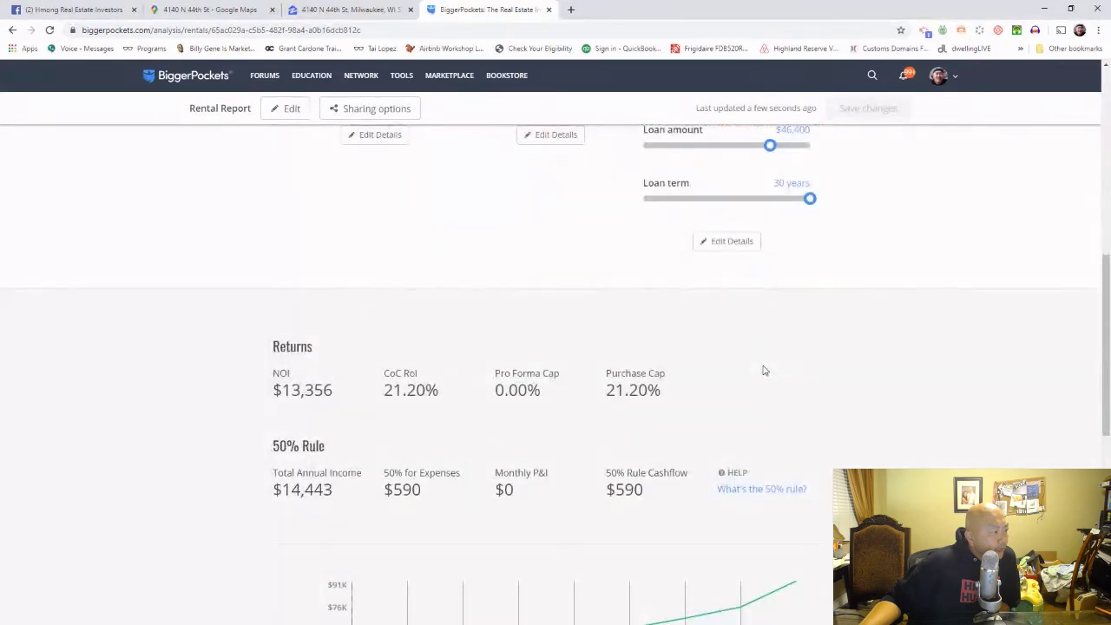
pyautogui.scroll(-7, 764, 371)
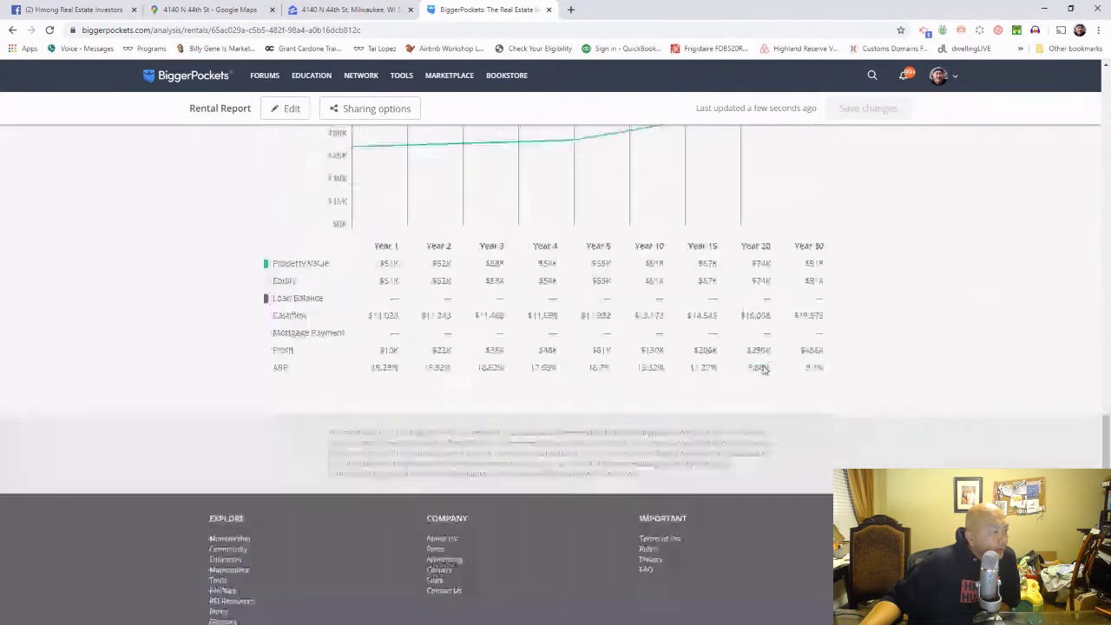
pyautogui.scroll(8, 766, 370)
pyautogui.scroll(6, 765, 370)
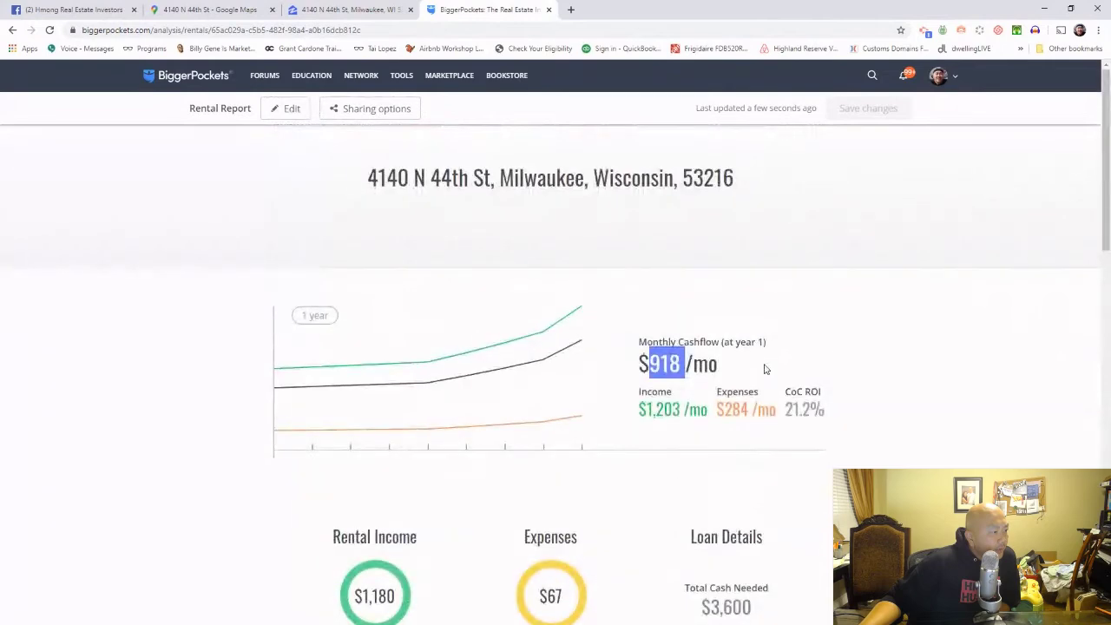
pyautogui.scroll(-2, 765, 370)
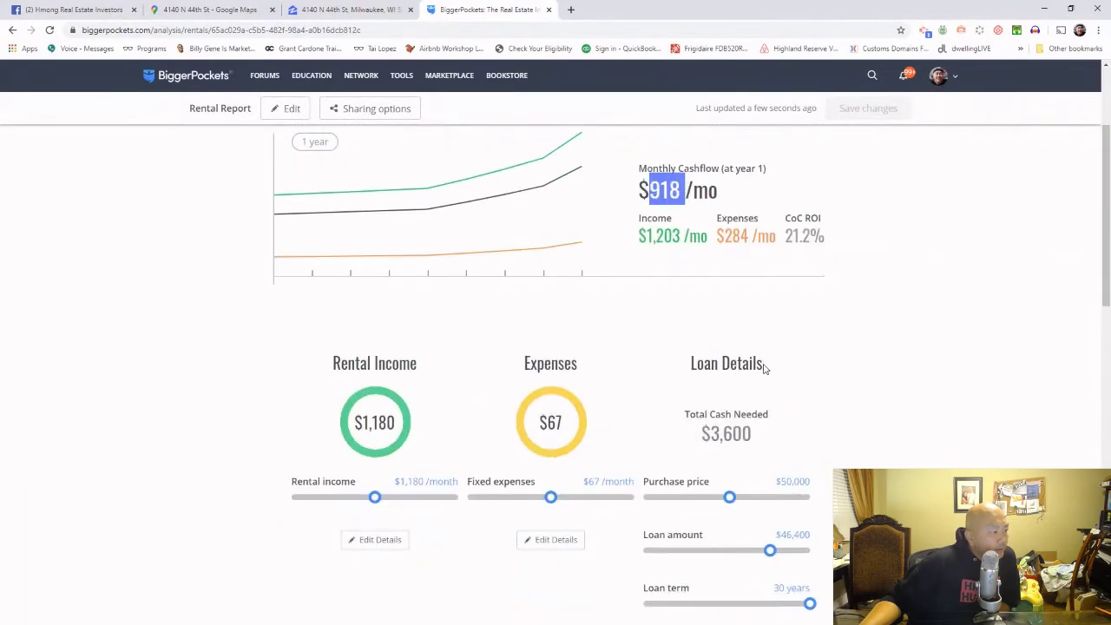
pyautogui.scroll(2, 765, 370)
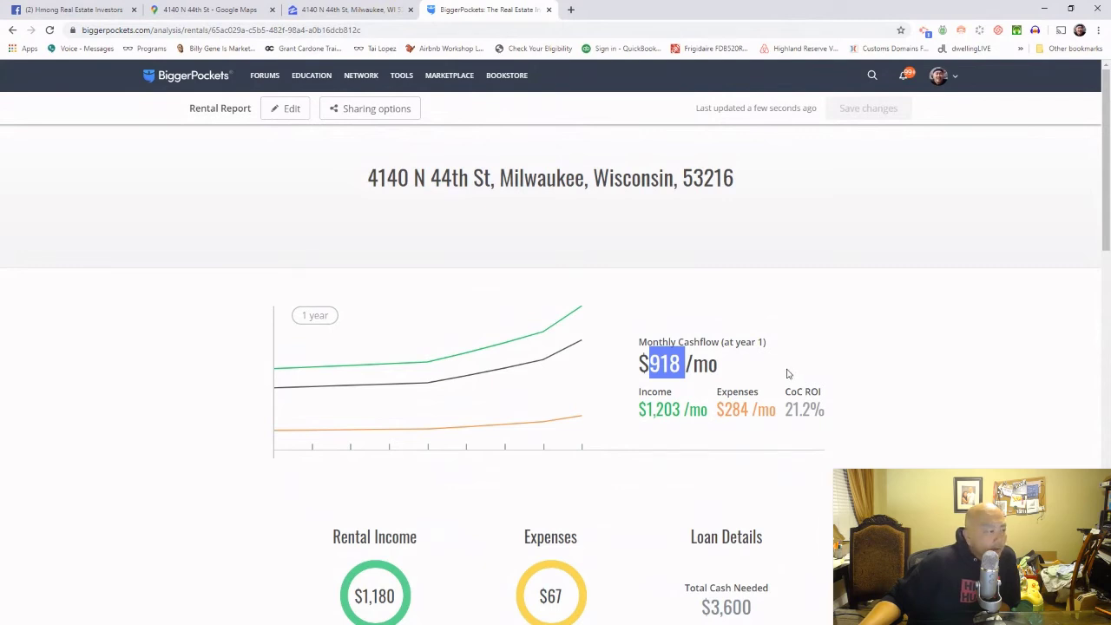
pyautogui.moveTo(829, 412); pyautogui.dragTo(787, 409)
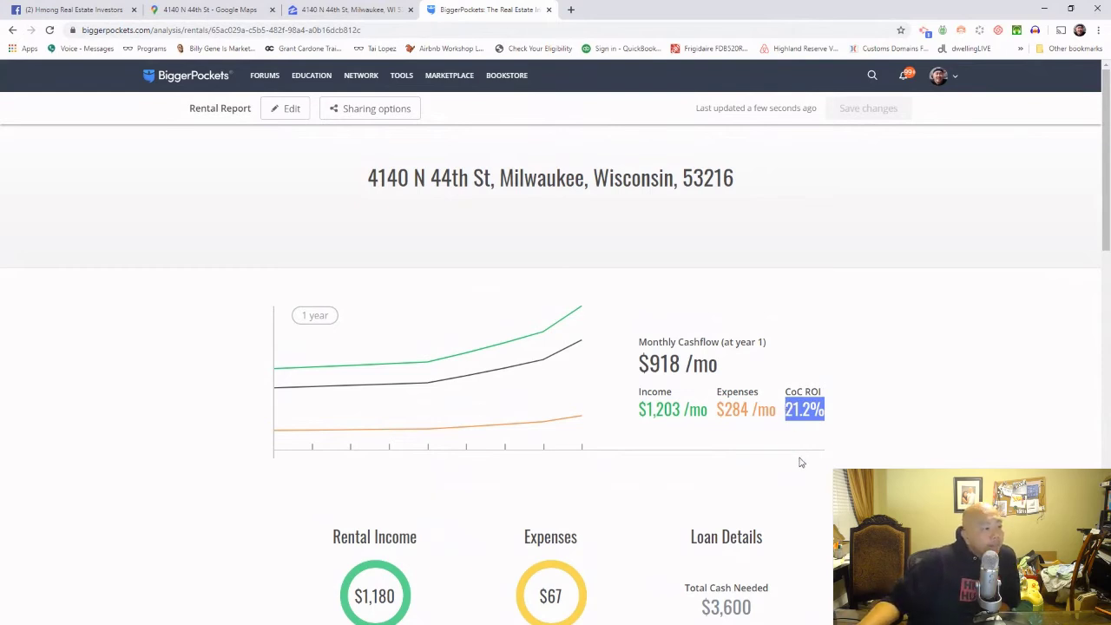
pyautogui.scroll(-7, 818, 469)
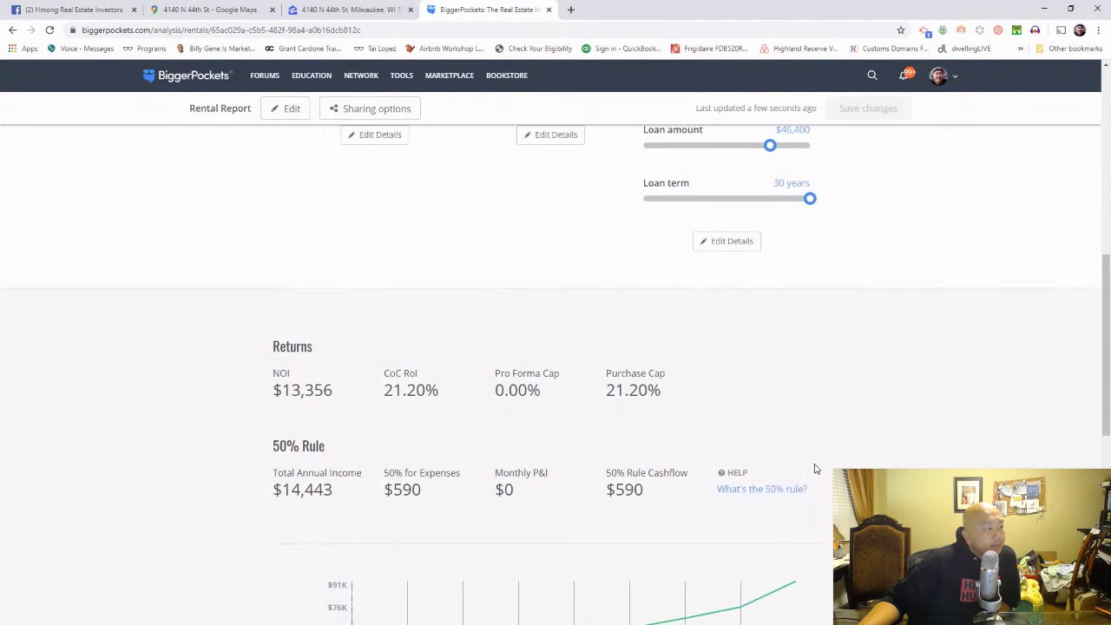
pyautogui.scroll(-2, 814, 466)
pyautogui.scroll(-2, 651, 521)
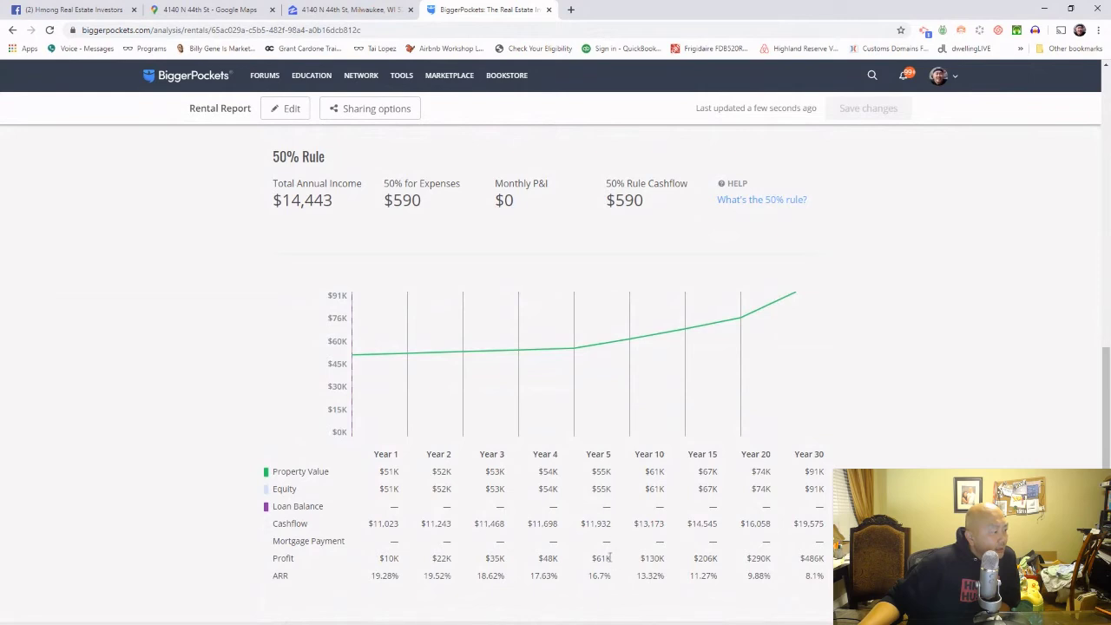
pyautogui.moveTo(613, 559); pyautogui.dragTo(571, 560)
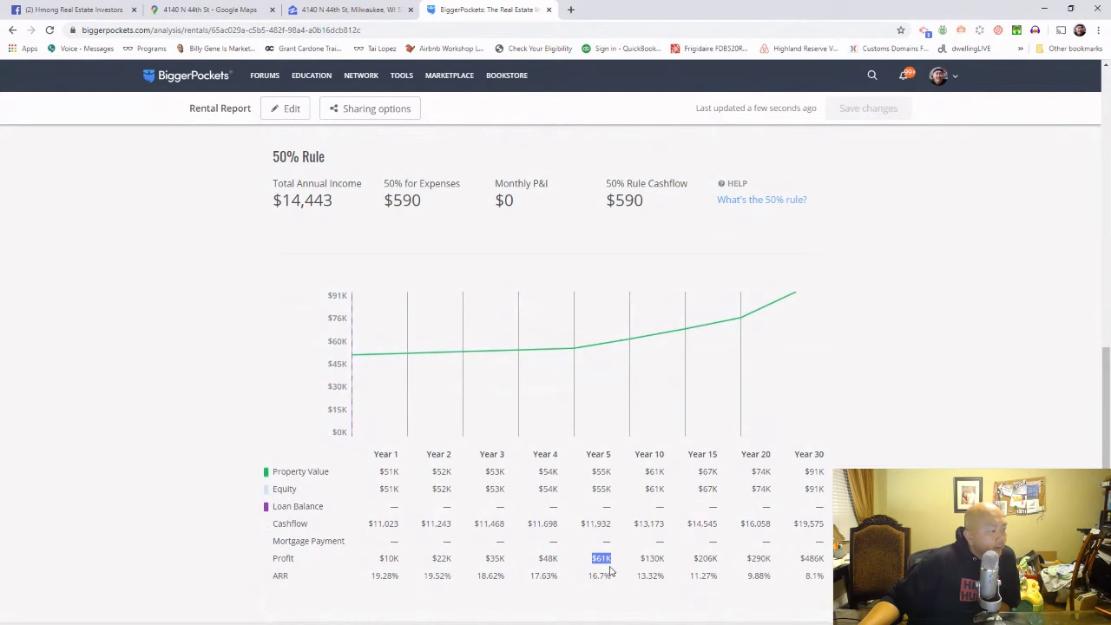
pyautogui.scroll(-2, 613, 571)
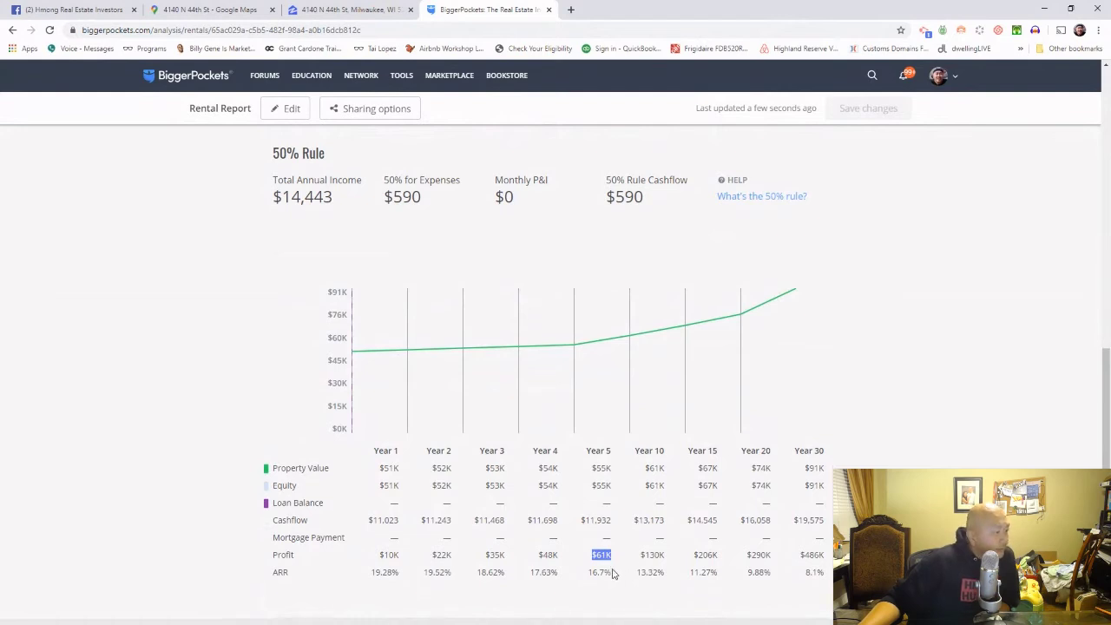
pyautogui.scroll(12, 618, 567)
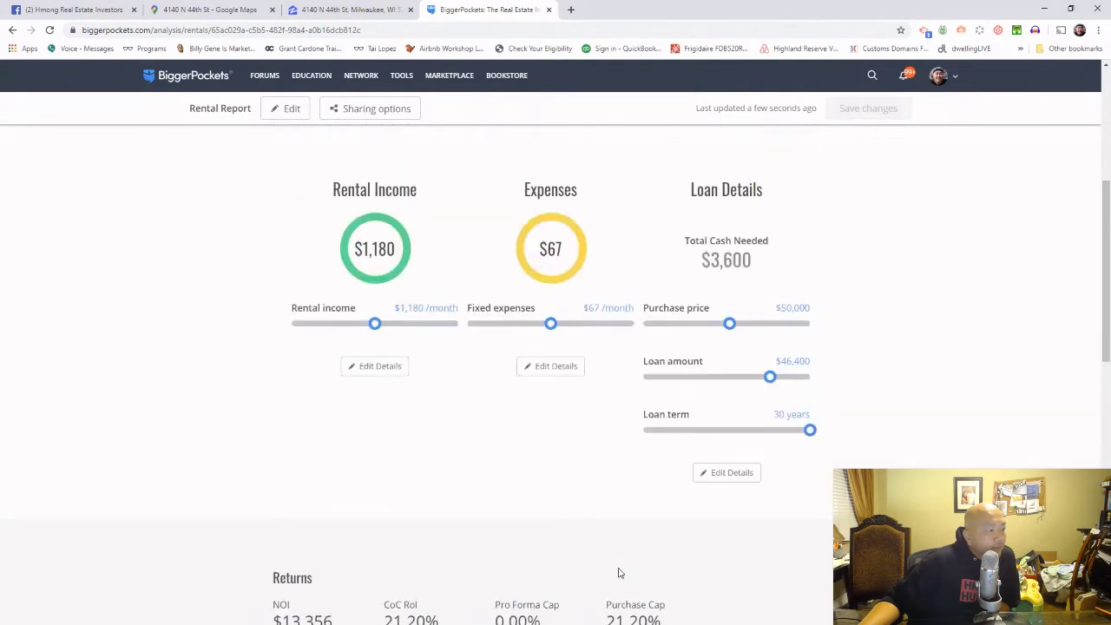
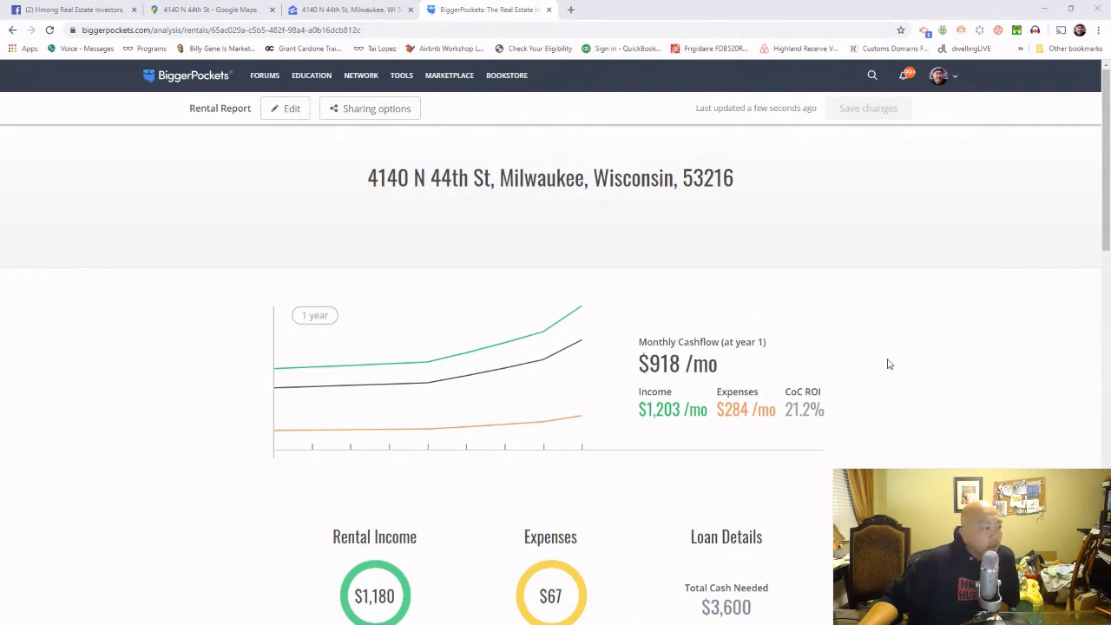
# Step: Scroll the report and highlight the loan amount and loan term figures
pyautogui.scroll(-3, 891, 363)
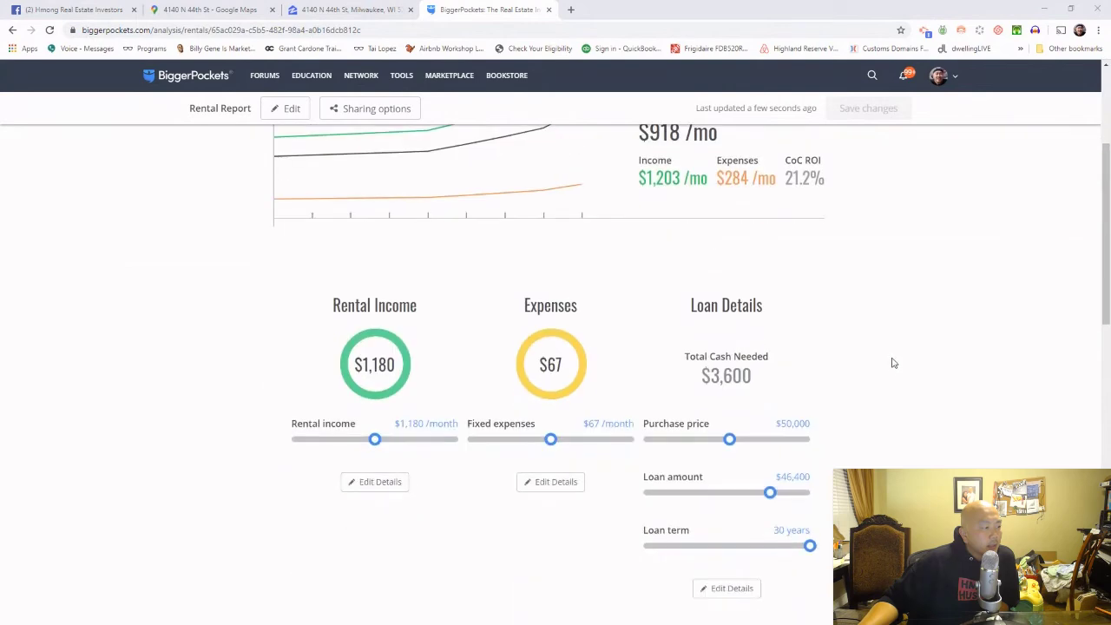
pyautogui.scroll(-10, 894, 363)
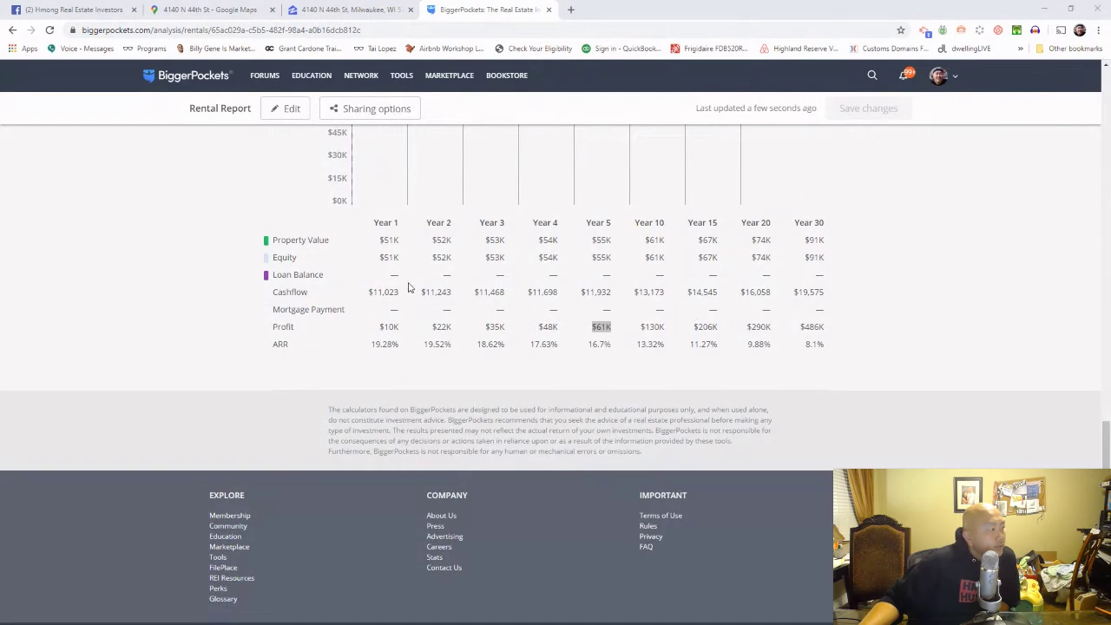
pyautogui.scroll(8, 409, 286)
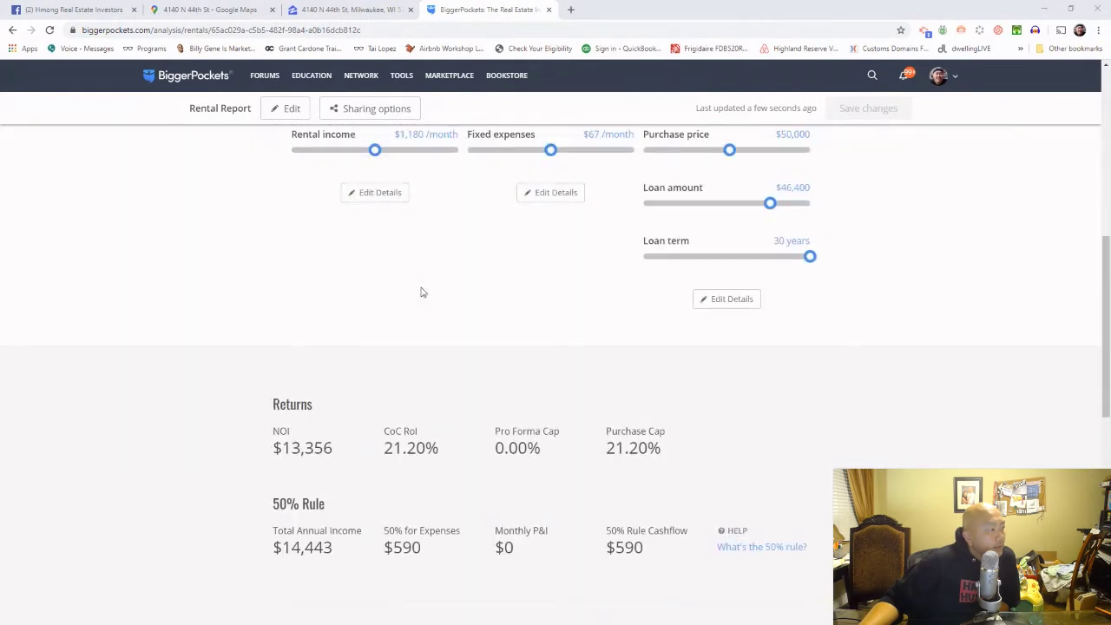
pyautogui.scroll(2, 420, 293)
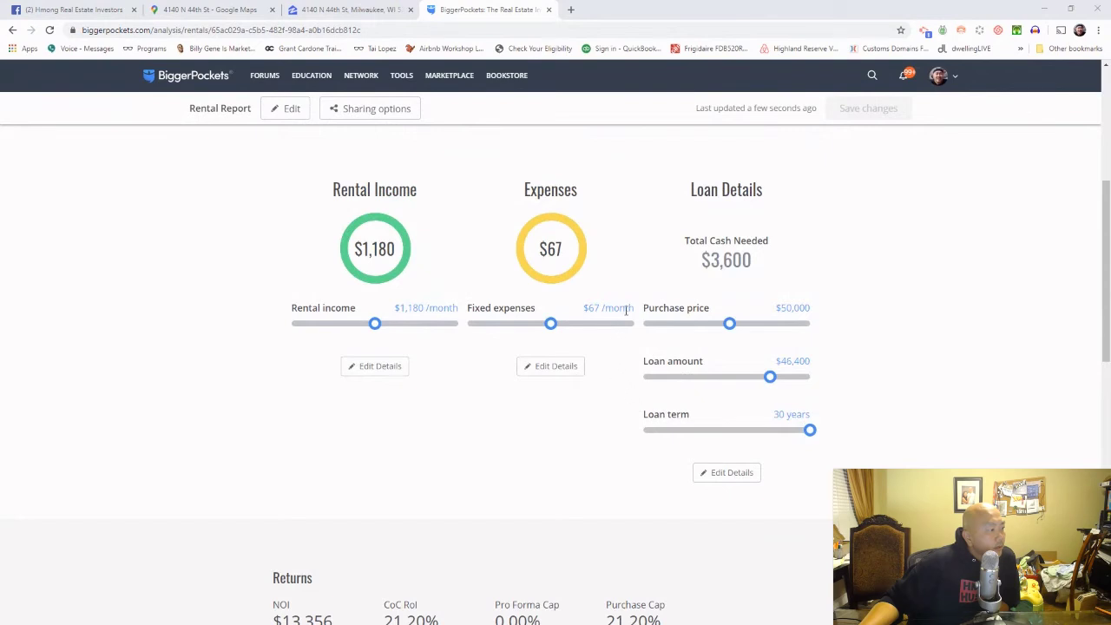
pyautogui.moveTo(814, 367); pyautogui.dragTo(789, 363)
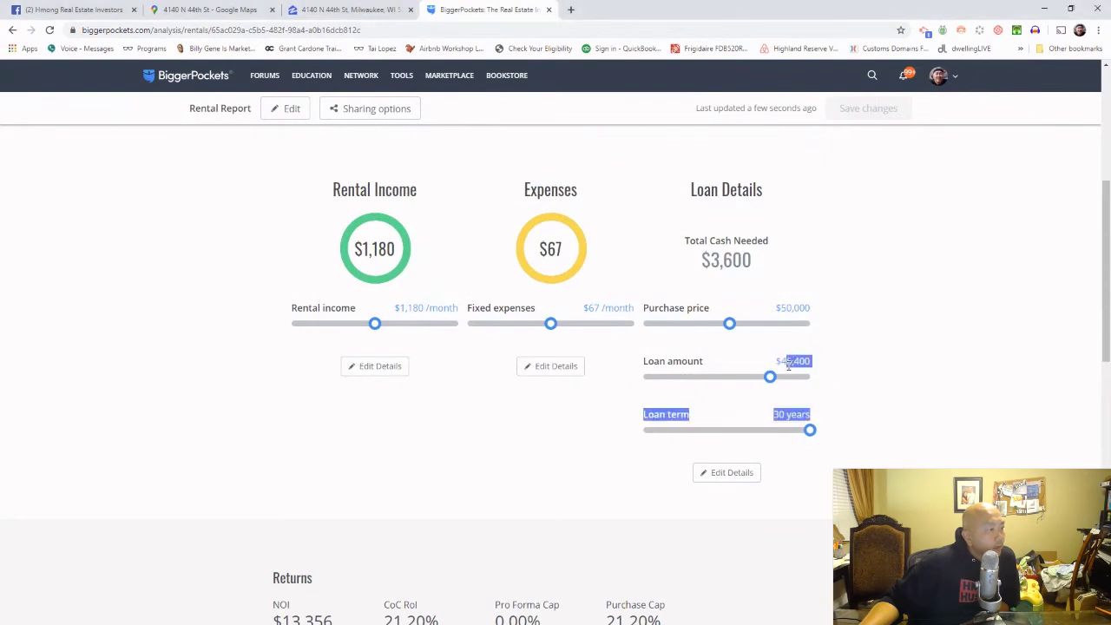
pyautogui.click(854, 369)
# Step: Review further down the report, highlighting the 50% Rule figures and the $0 Monthly P&I
pyautogui.scroll(-2, 875, 370)
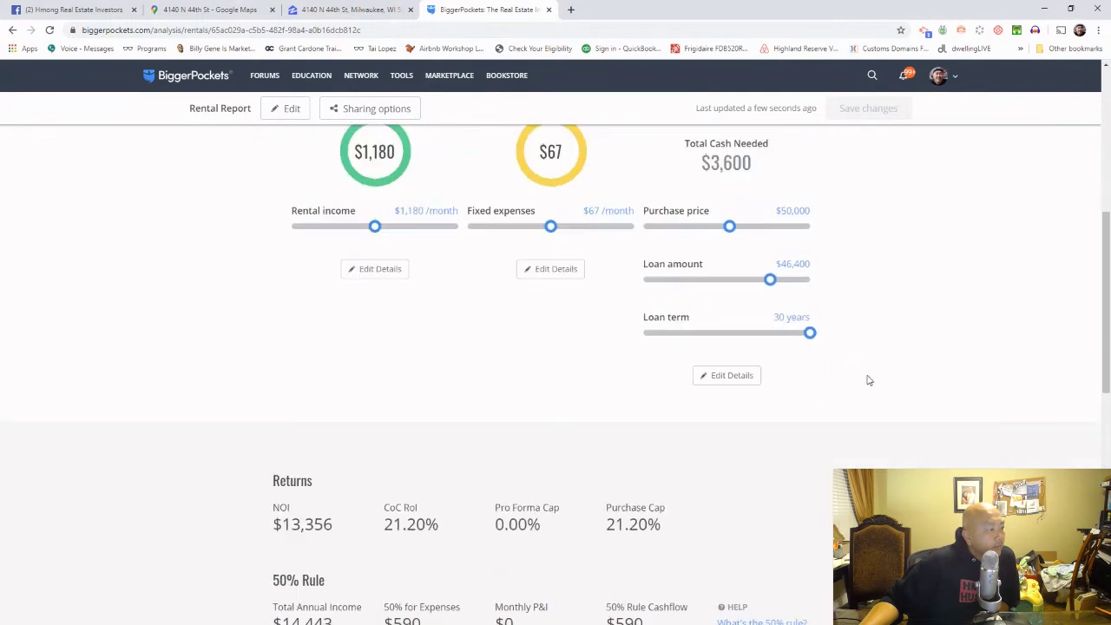
pyautogui.scroll(-2, 869, 381)
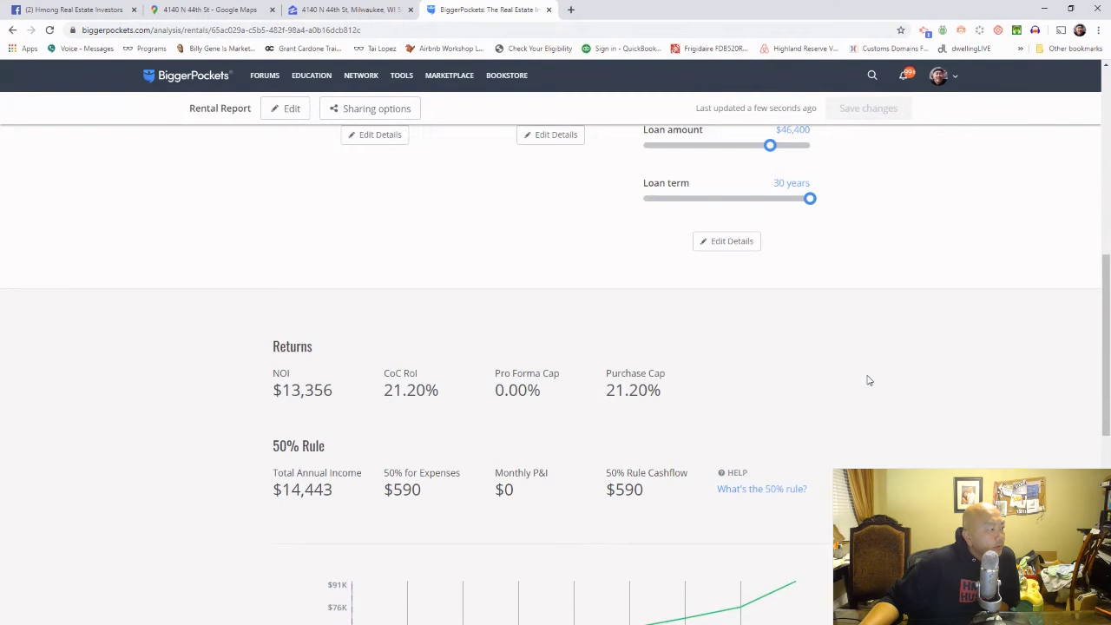
pyautogui.scroll(-1, 869, 380)
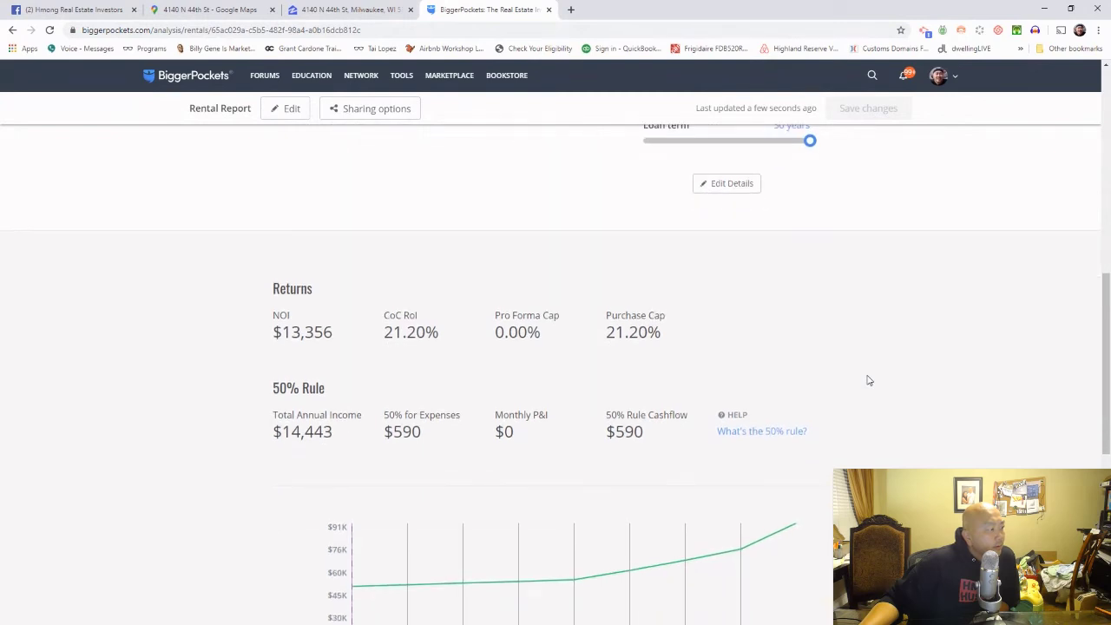
pyautogui.scroll(-7, 869, 380)
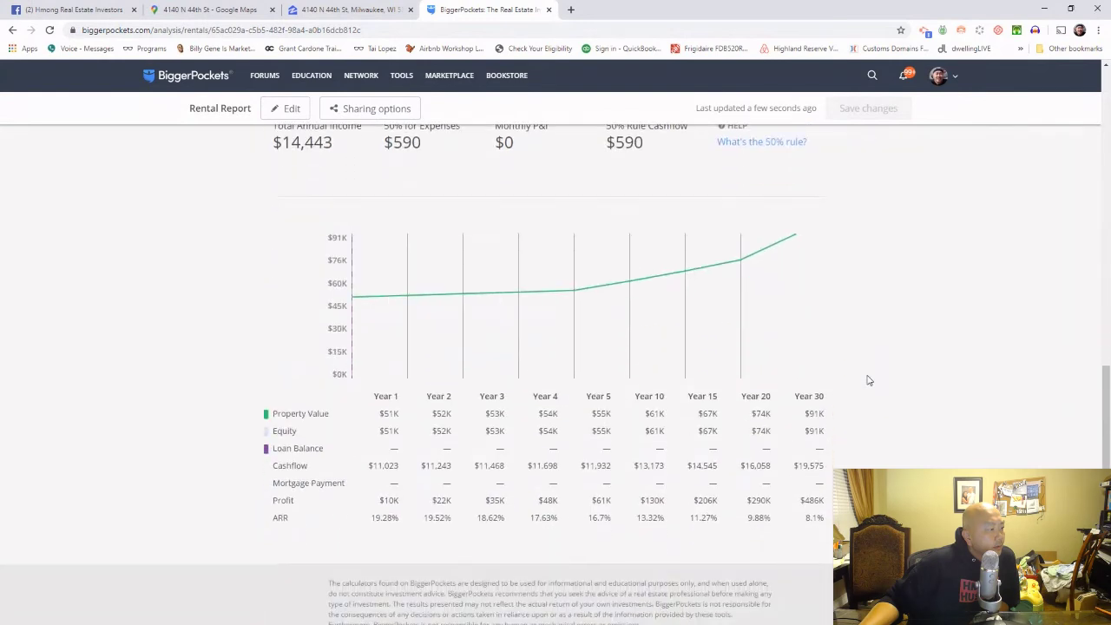
pyautogui.scroll(-2, 869, 380)
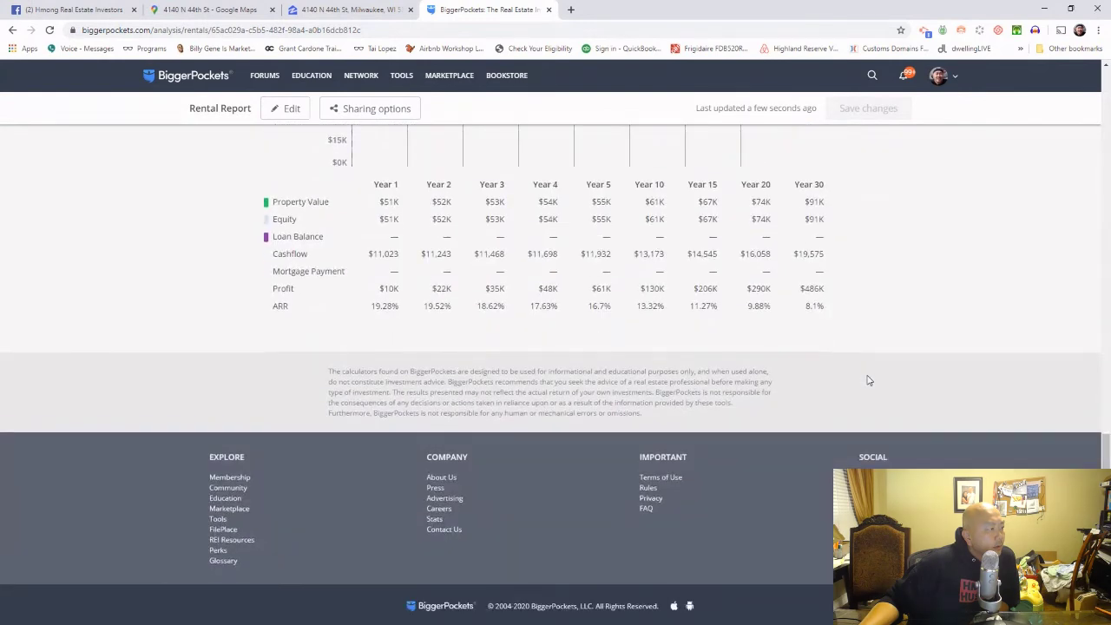
pyautogui.scroll(10, 869, 380)
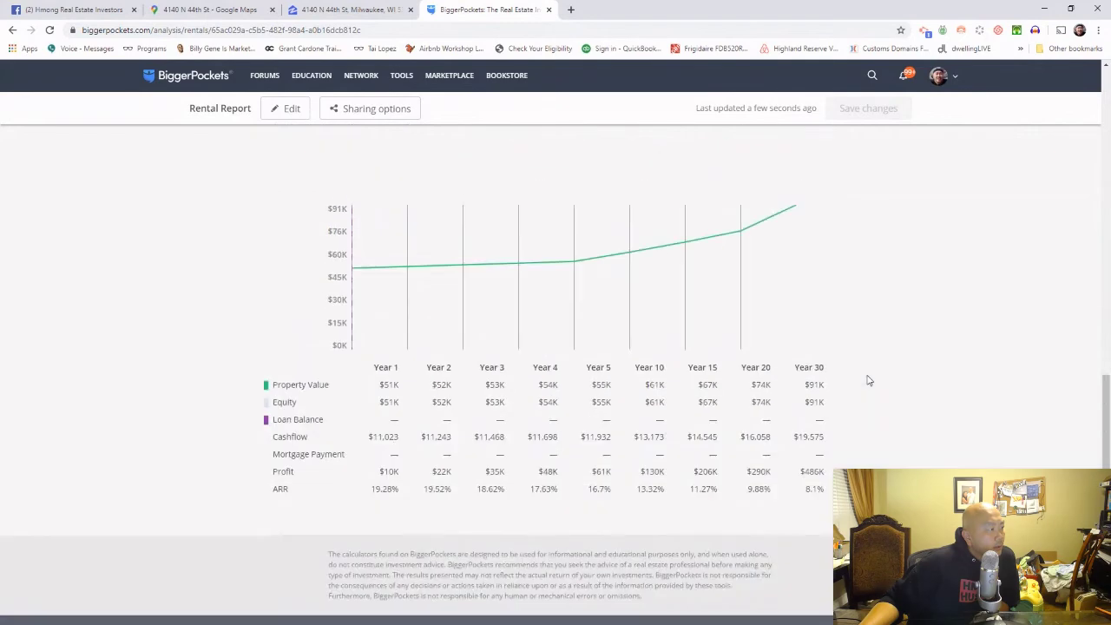
pyautogui.scroll(3, 869, 380)
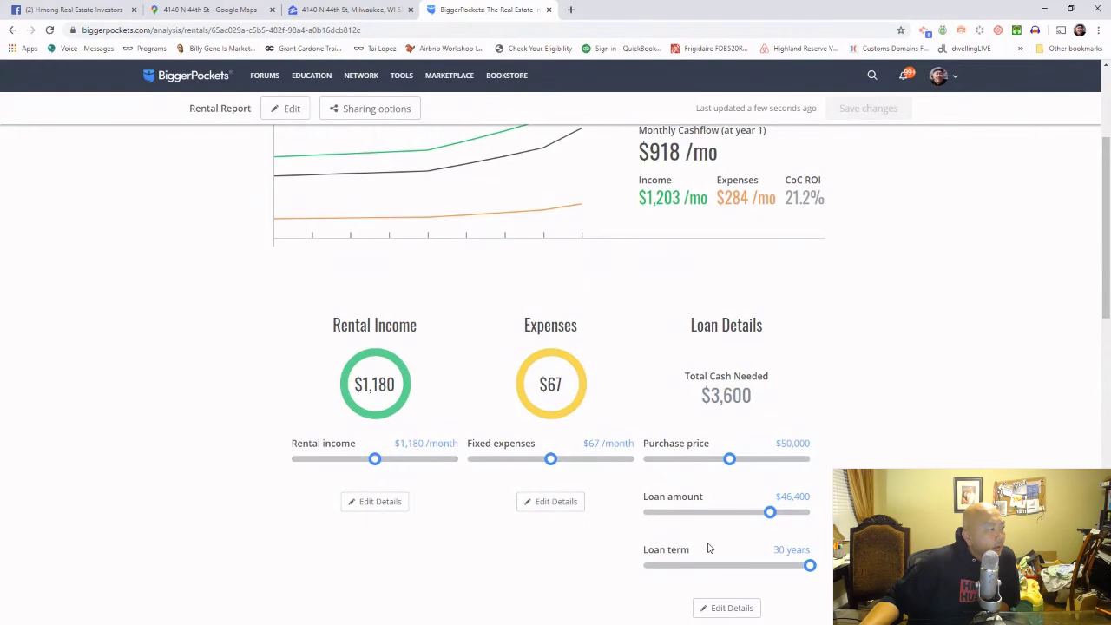
pyautogui.scroll(3, 709, 549)
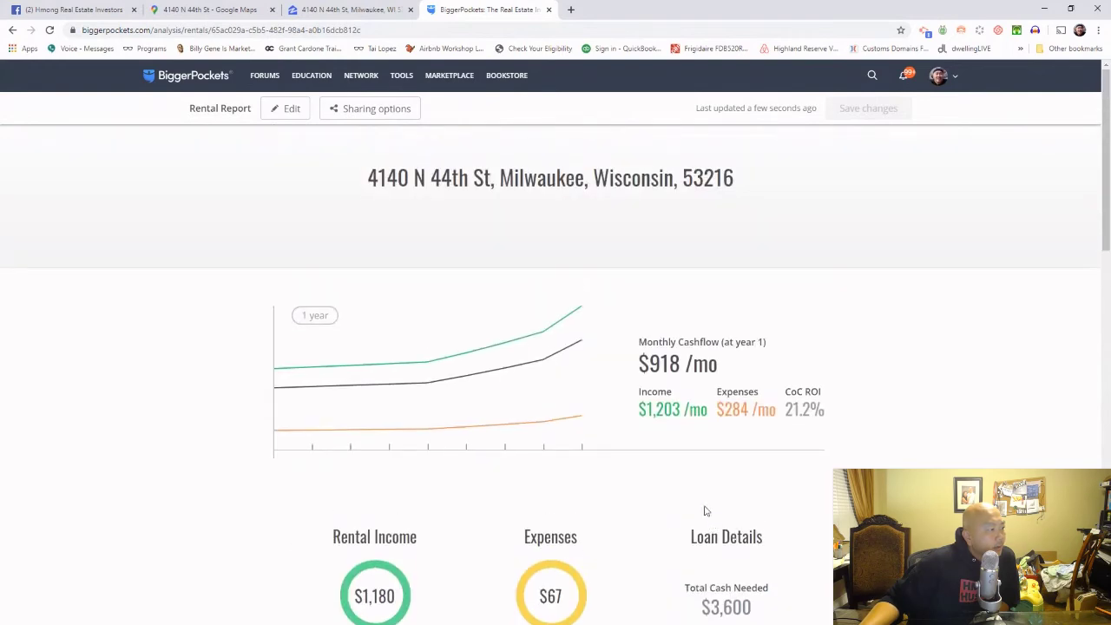
pyautogui.scroll(-5, 705, 506)
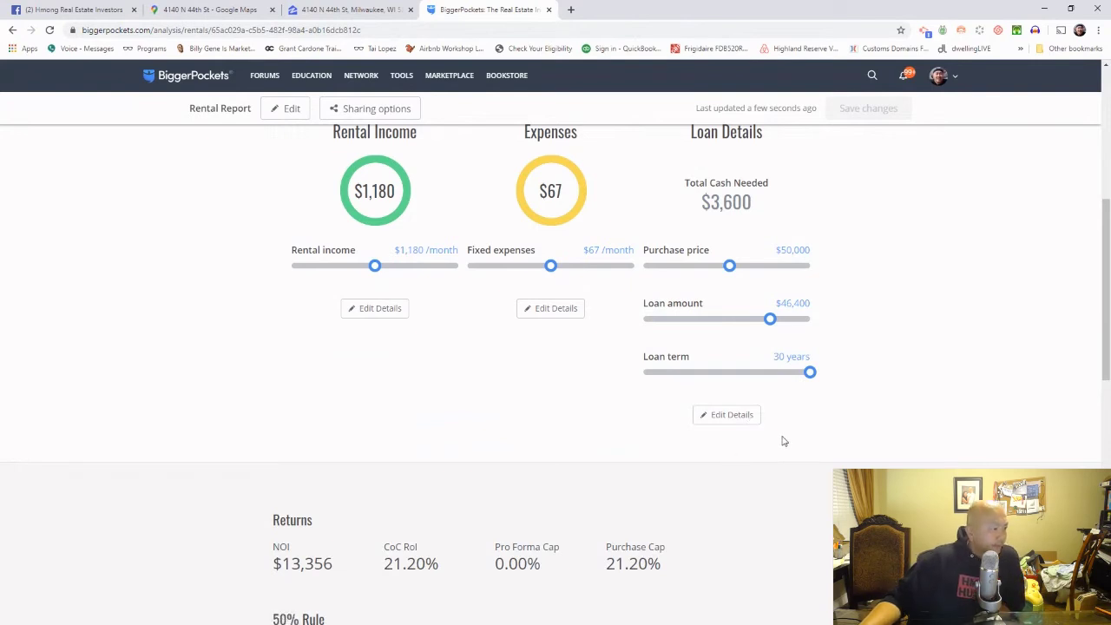
pyautogui.scroll(-3, 776, 463)
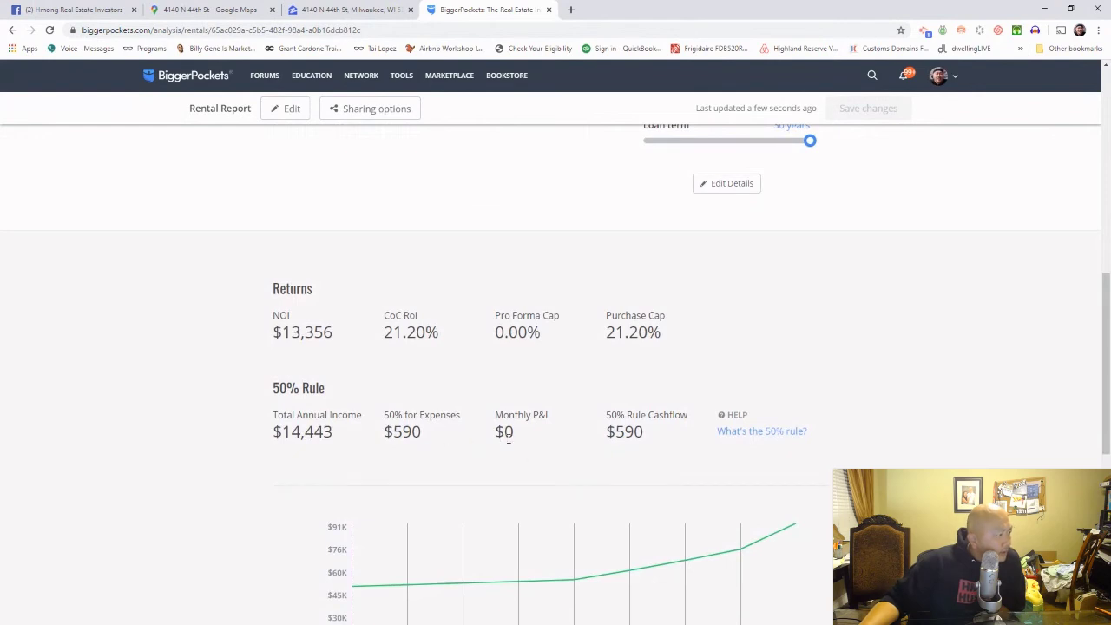
pyautogui.moveTo(275, 386); pyautogui.dragTo(811, 448)
pyautogui.click(512, 463)
pyautogui.moveTo(525, 440); pyautogui.dragTo(503, 417)
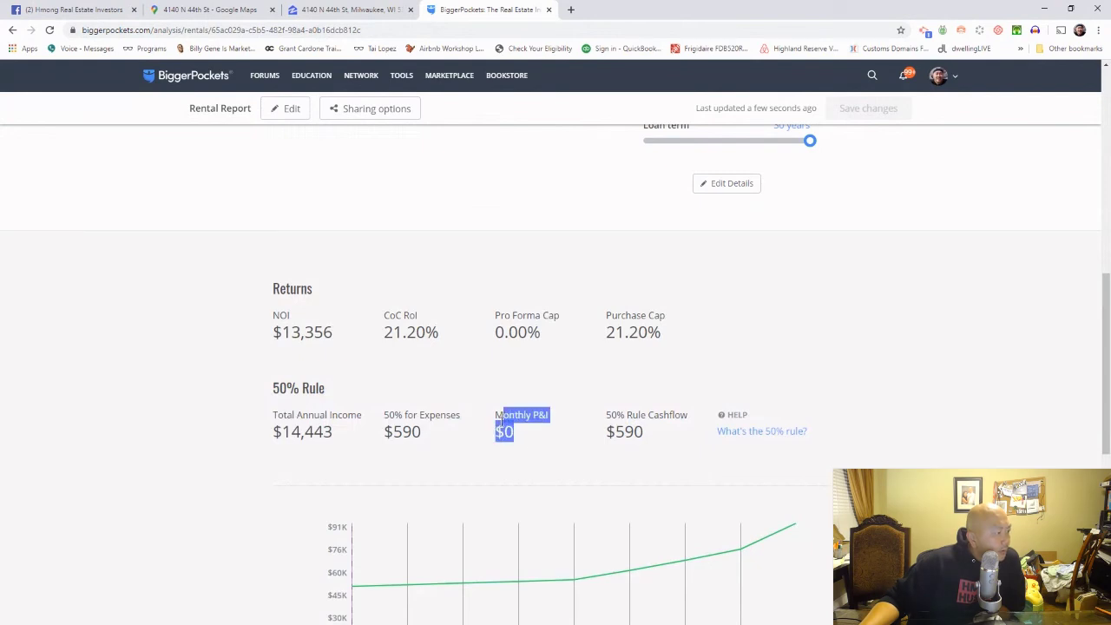
pyautogui.scroll(-3, 501, 420)
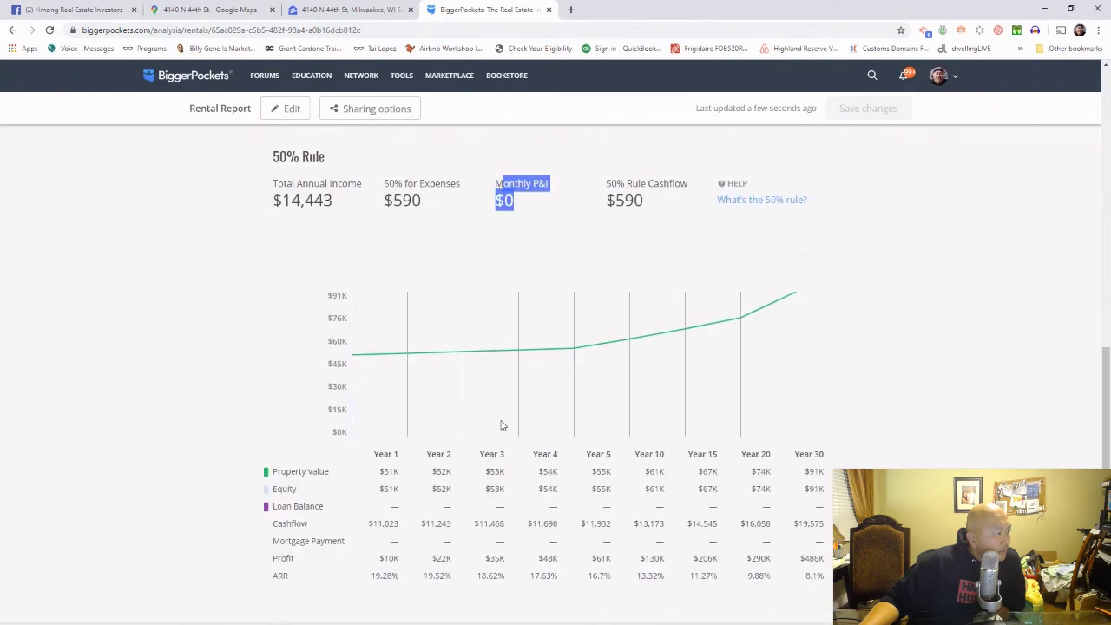
pyautogui.scroll(6, 501, 425)
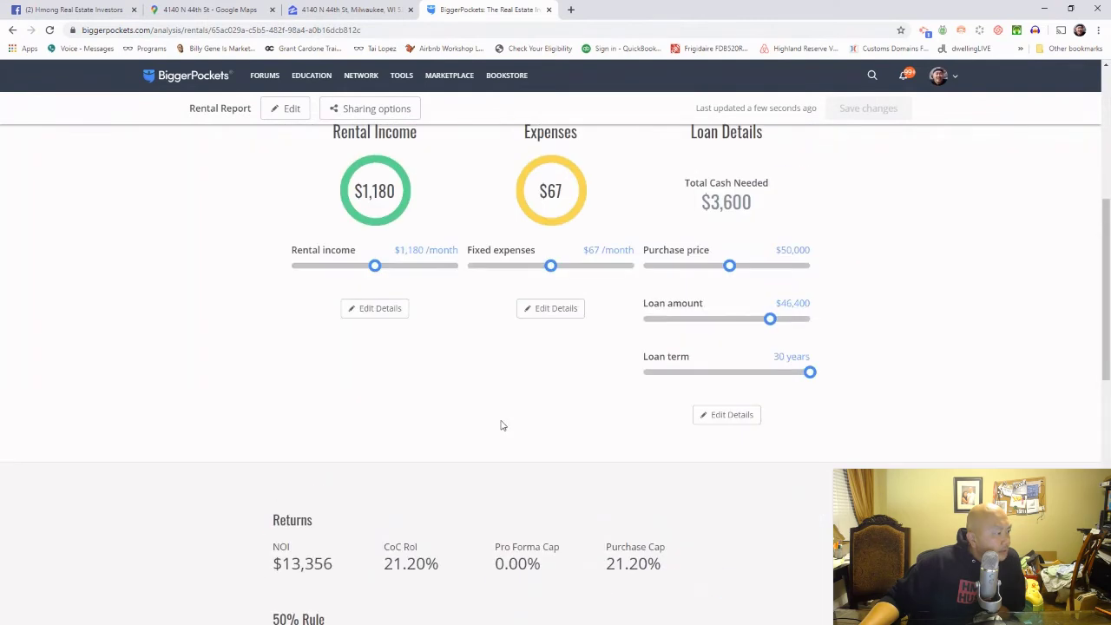
# Step: Reopen the expense details and update the analysis without changes
pyautogui.click(563, 313)
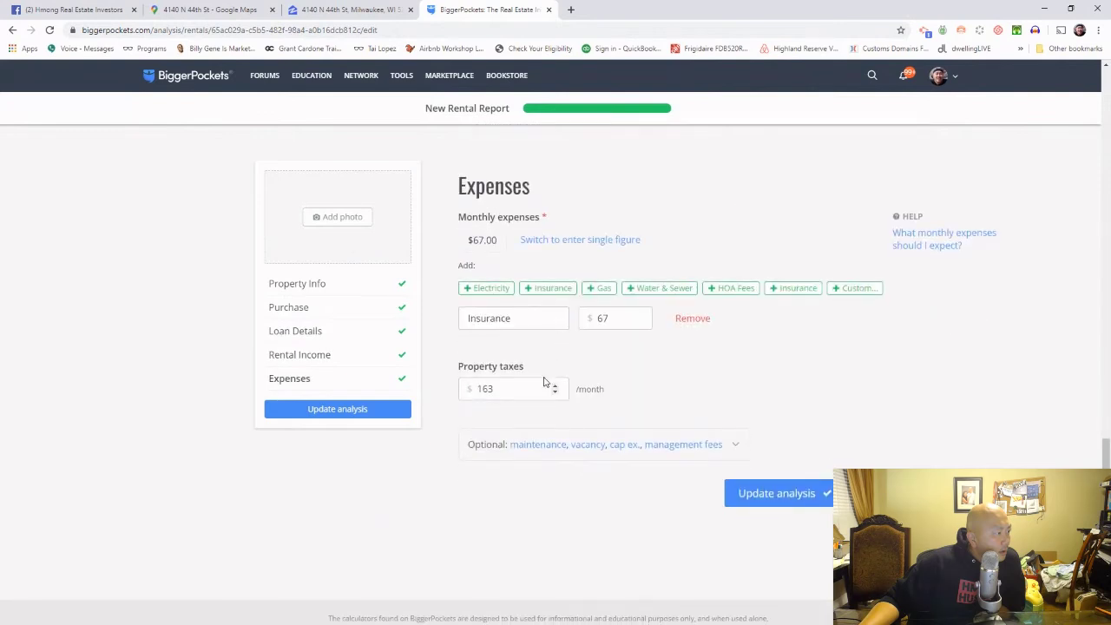
pyautogui.scroll(3, 539, 440)
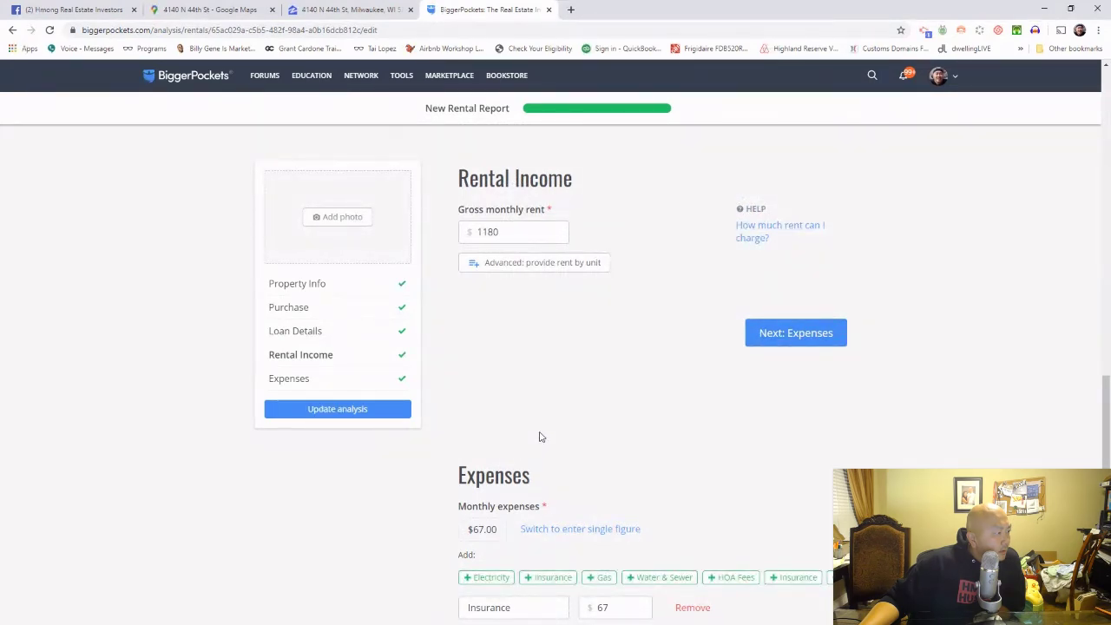
pyautogui.click(351, 418)
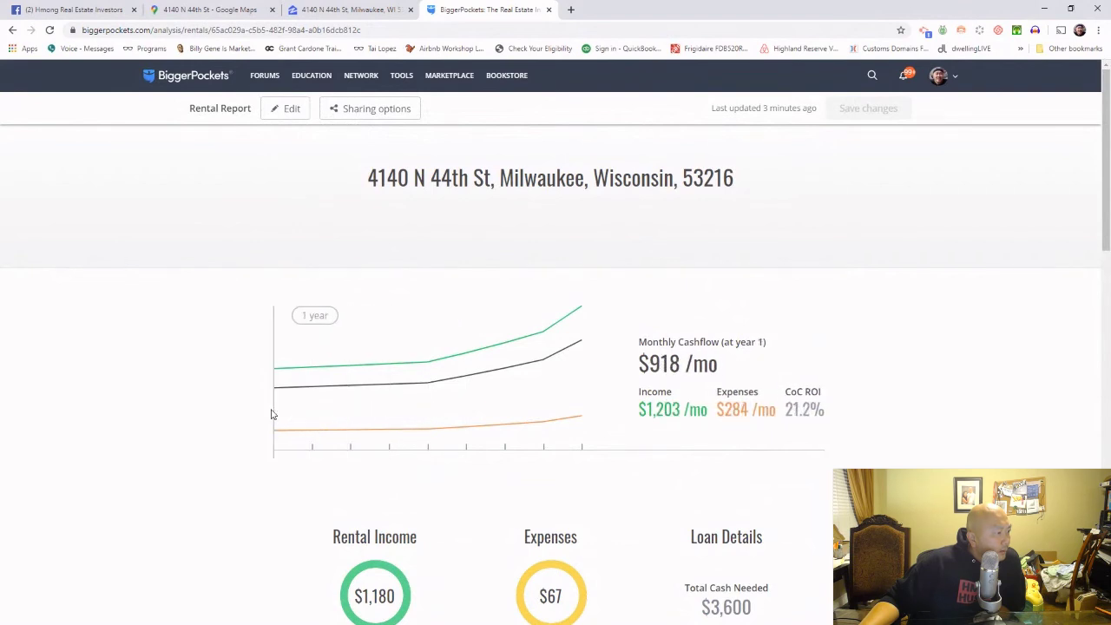
pyautogui.scroll(-2, 271, 415)
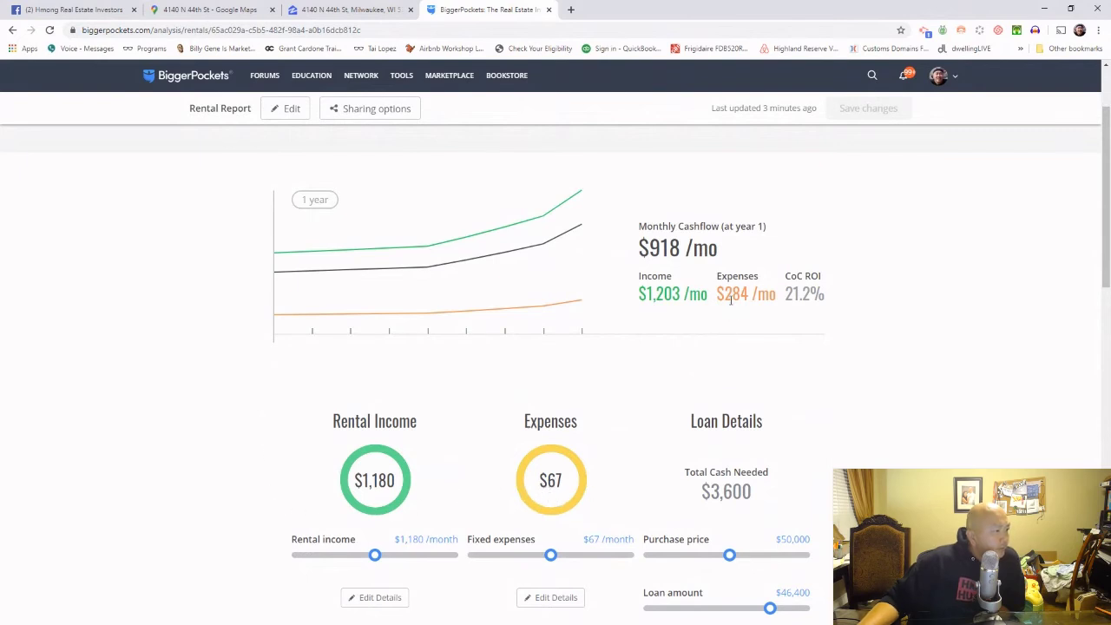
pyautogui.moveTo(726, 297); pyautogui.dragTo(750, 297)
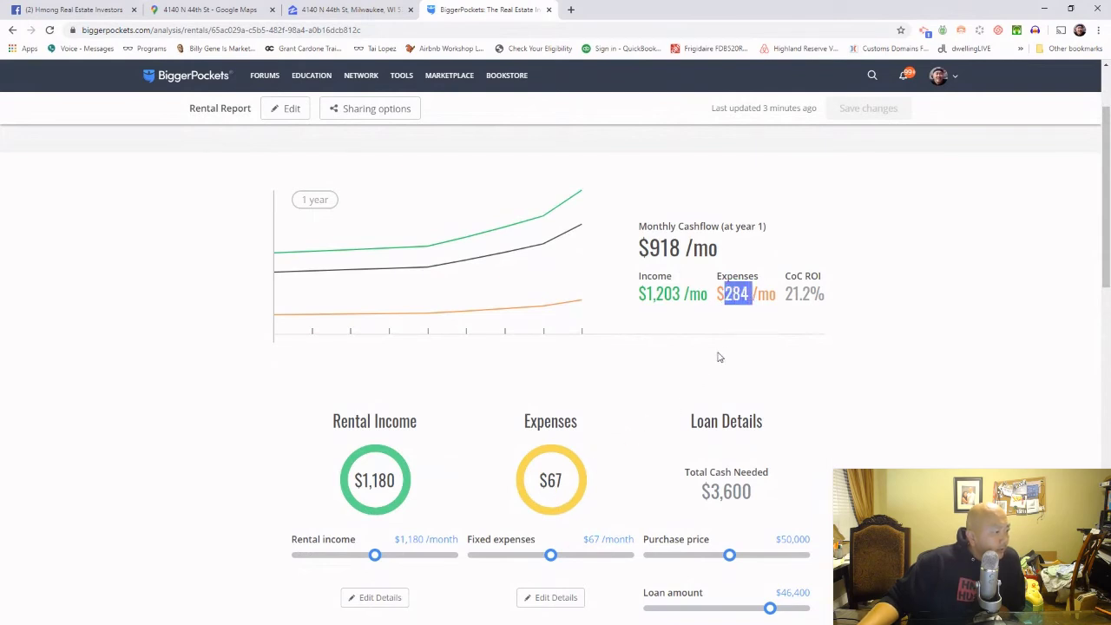
pyautogui.click(757, 295)
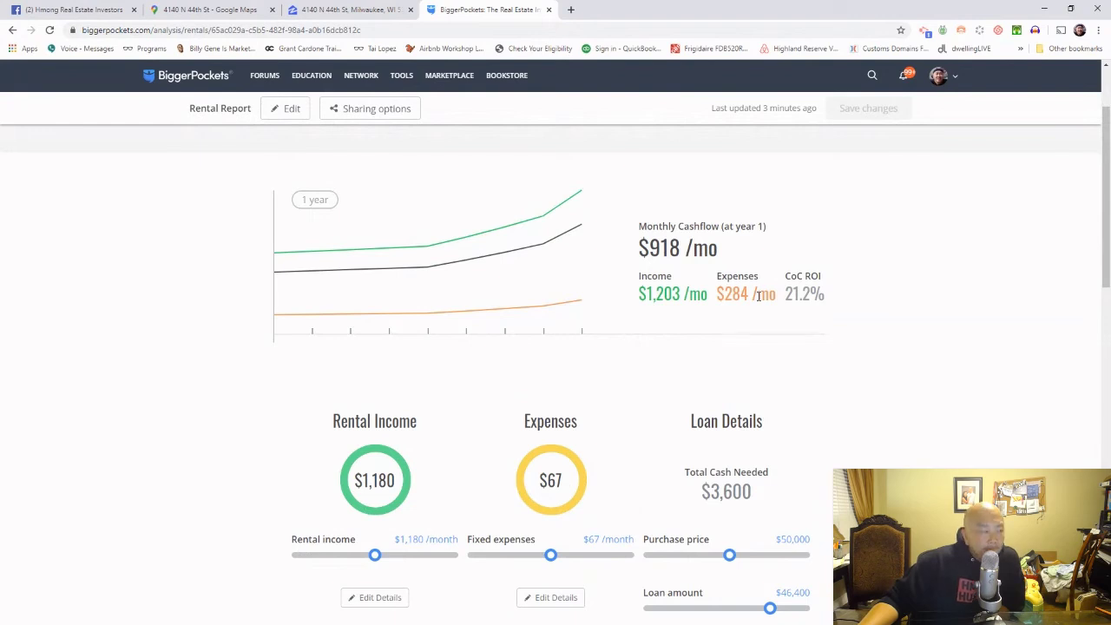
pyautogui.scroll(2, 759, 299)
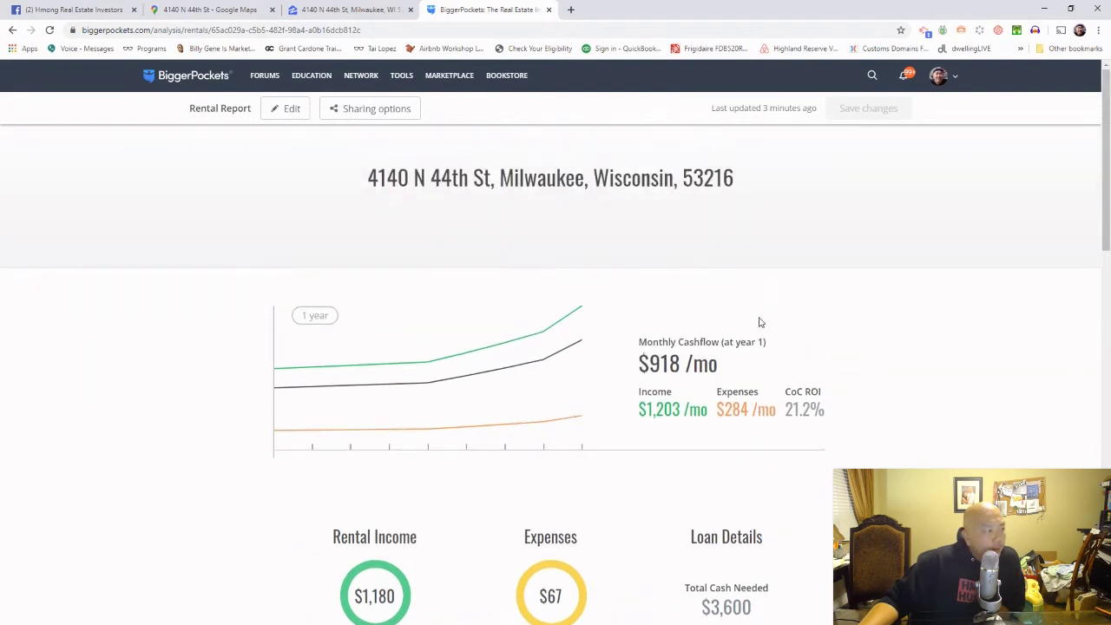
pyautogui.moveTo(739, 377); pyautogui.dragTo(649, 368)
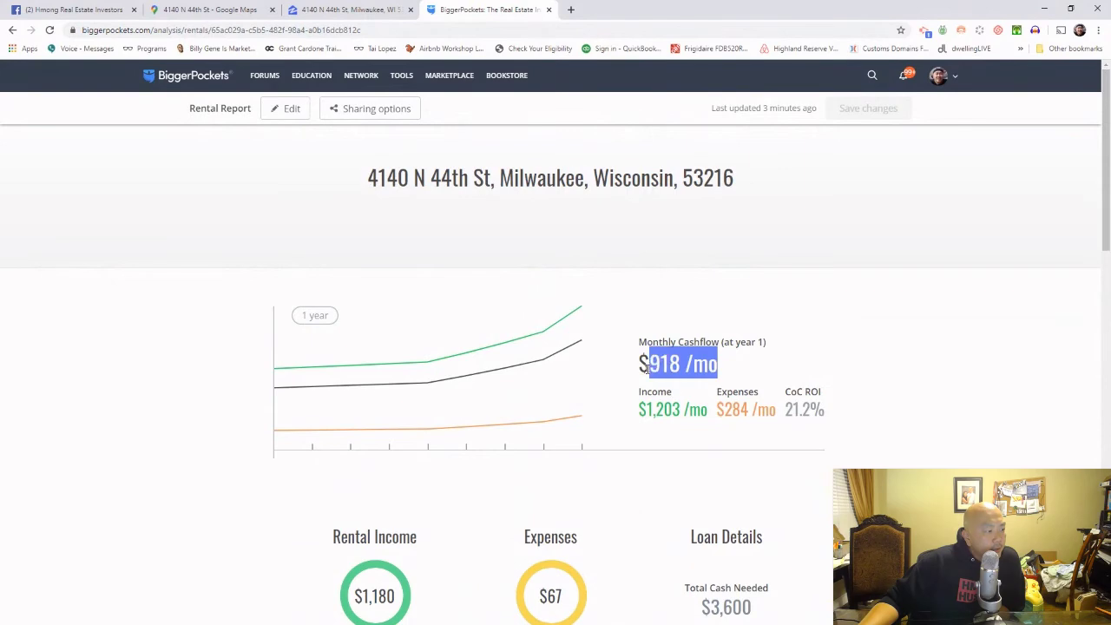
pyautogui.scroll(-2, 648, 368)
pyautogui.scroll(-4, 647, 374)
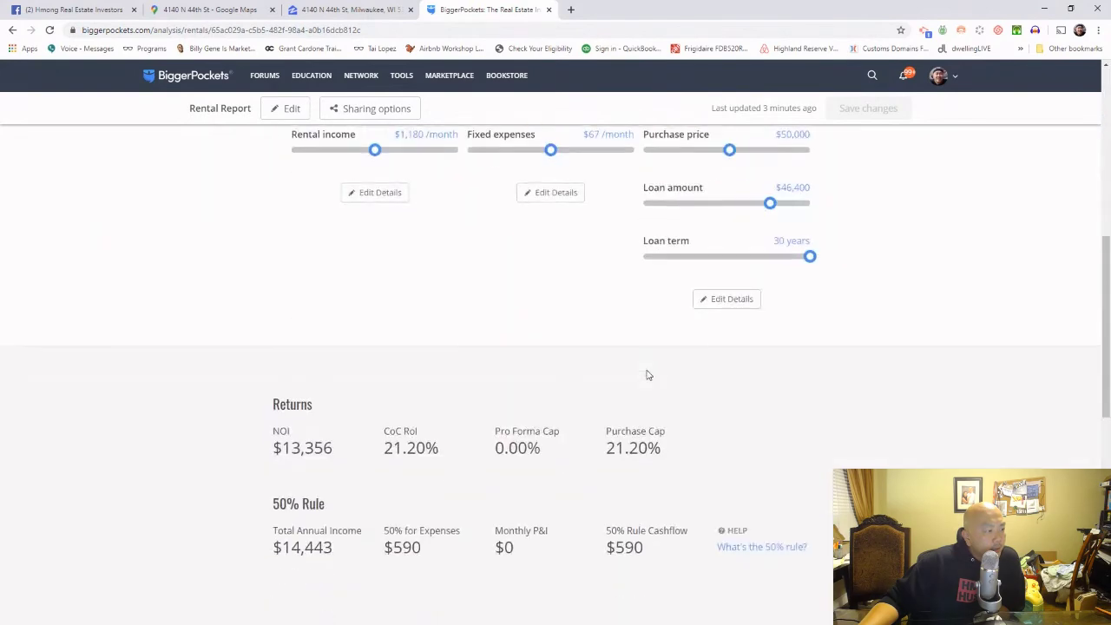
# Step: Mark the loan details as a cash purchase and recalculate the report
pyautogui.click(720, 304)
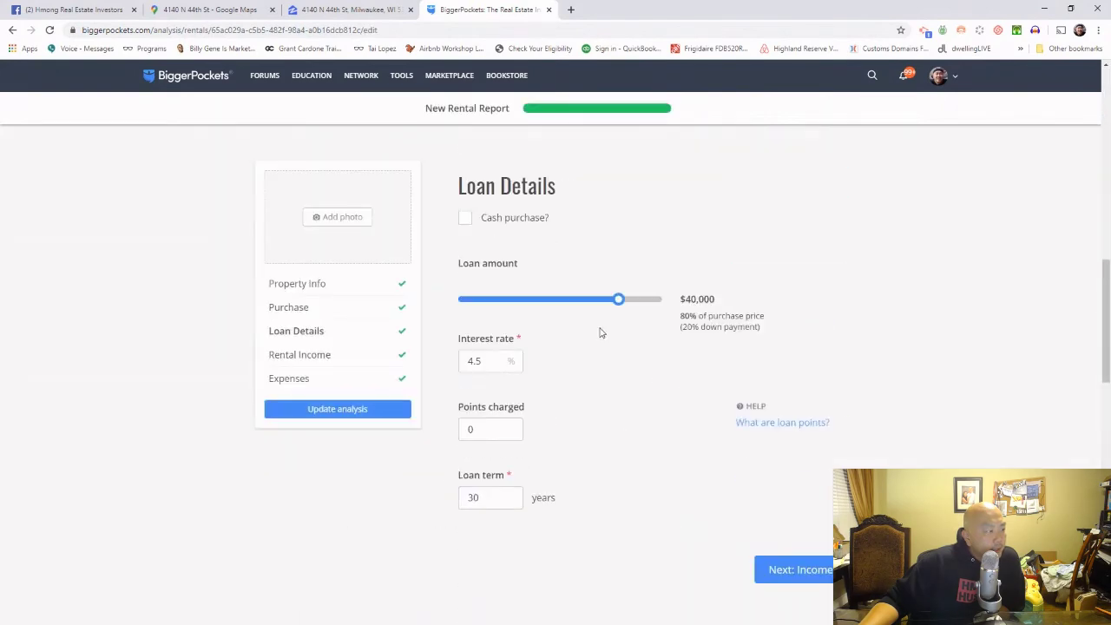
pyautogui.click(466, 218)
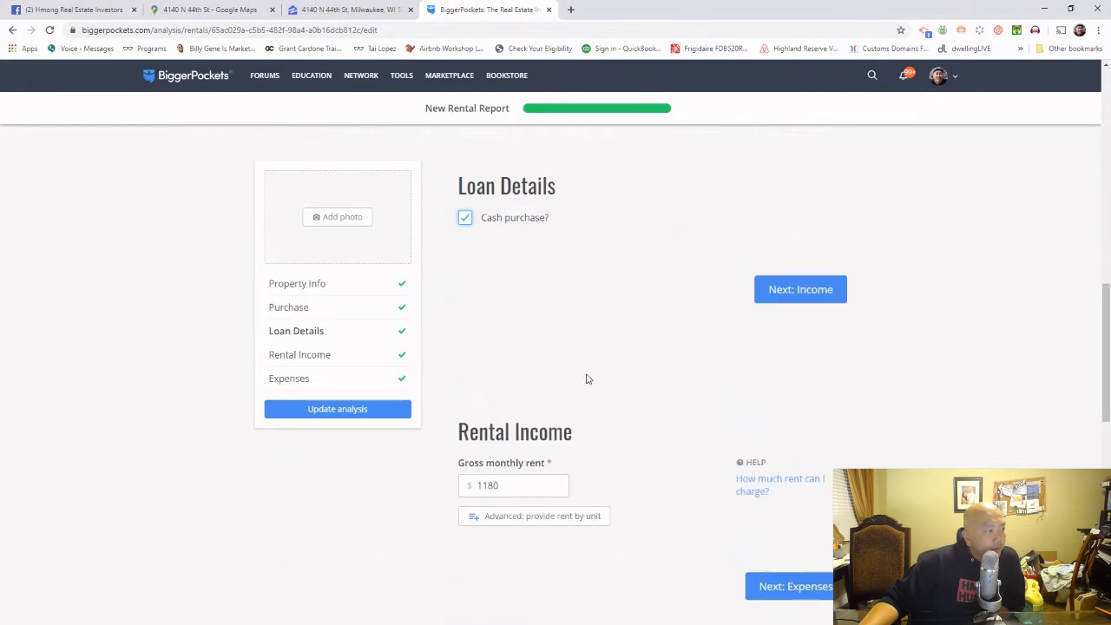
pyautogui.scroll(-9, 586, 378)
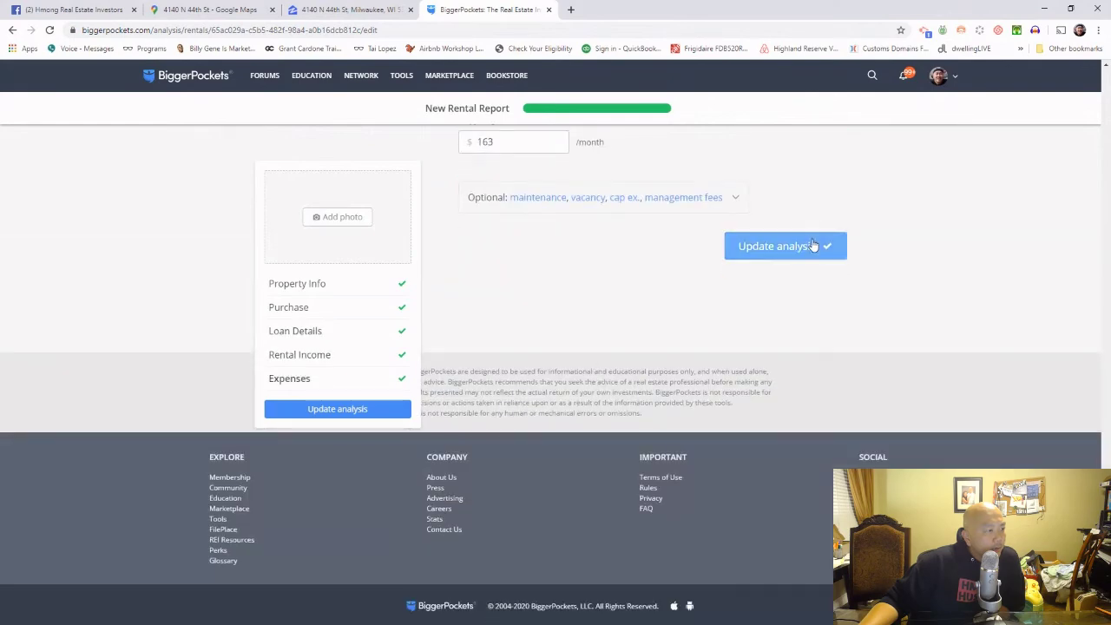
pyautogui.click(813, 245)
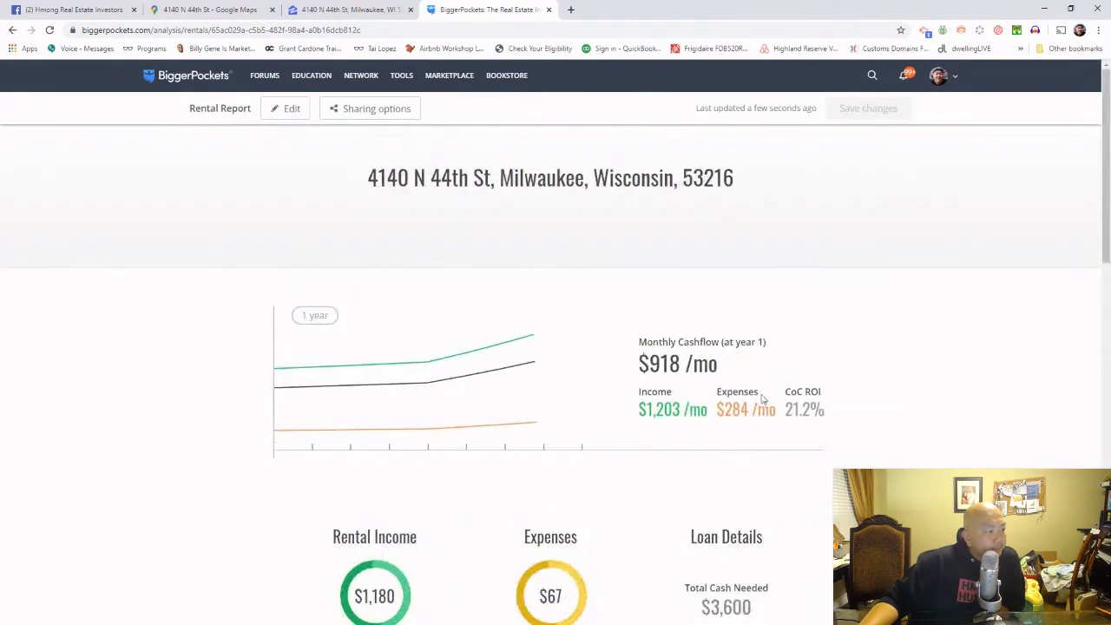
# Step: Highlight the $918 /mo monthly cashflow and look over the long-term projections
pyautogui.moveTo(739, 376); pyautogui.dragTo(635, 374)
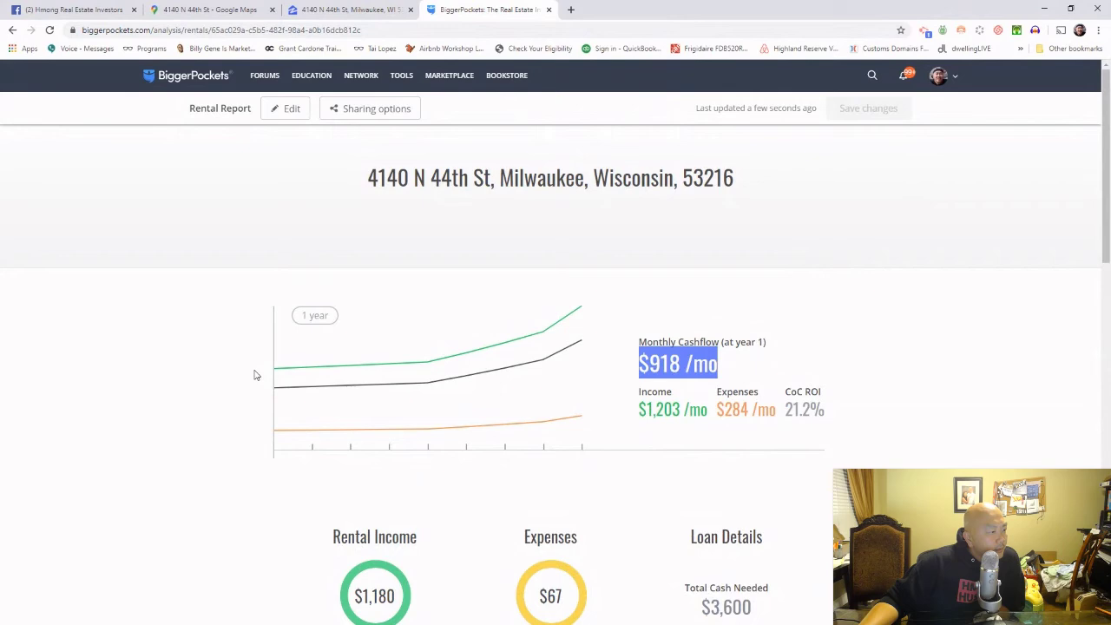
pyautogui.scroll(-3, 248, 376)
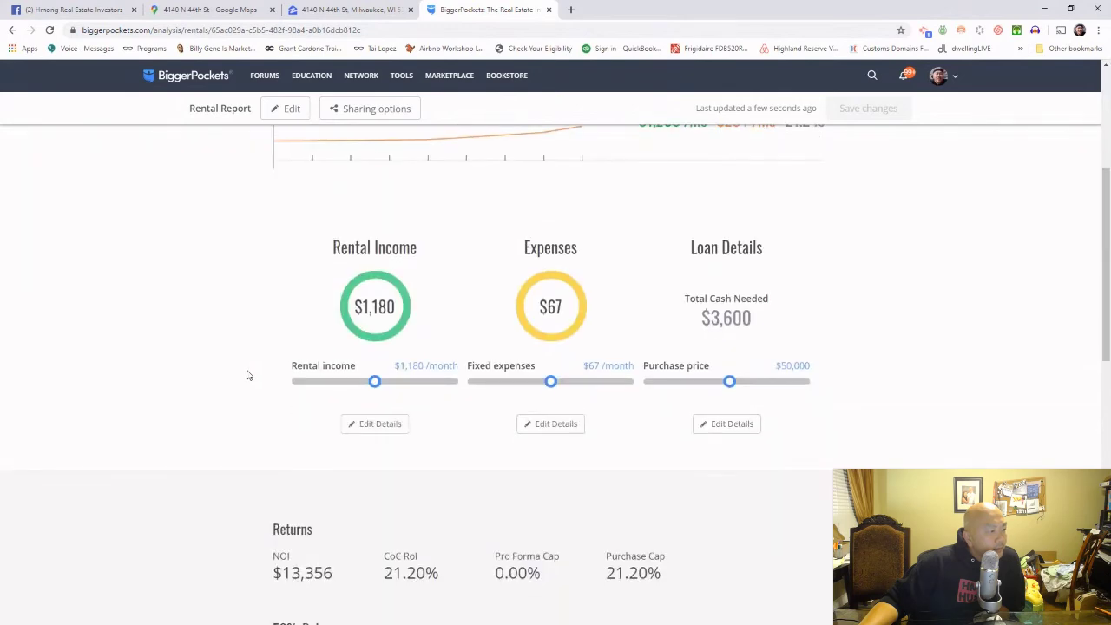
pyautogui.scroll(-3, 245, 375)
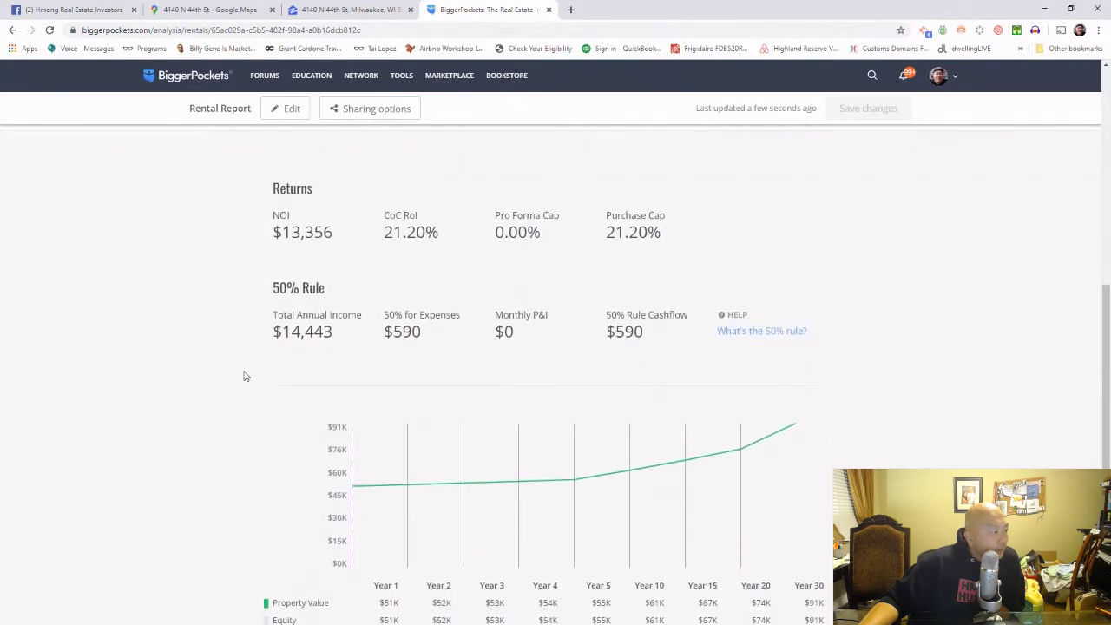
pyautogui.scroll(2, 244, 375)
pyautogui.scroll(5, 244, 375)
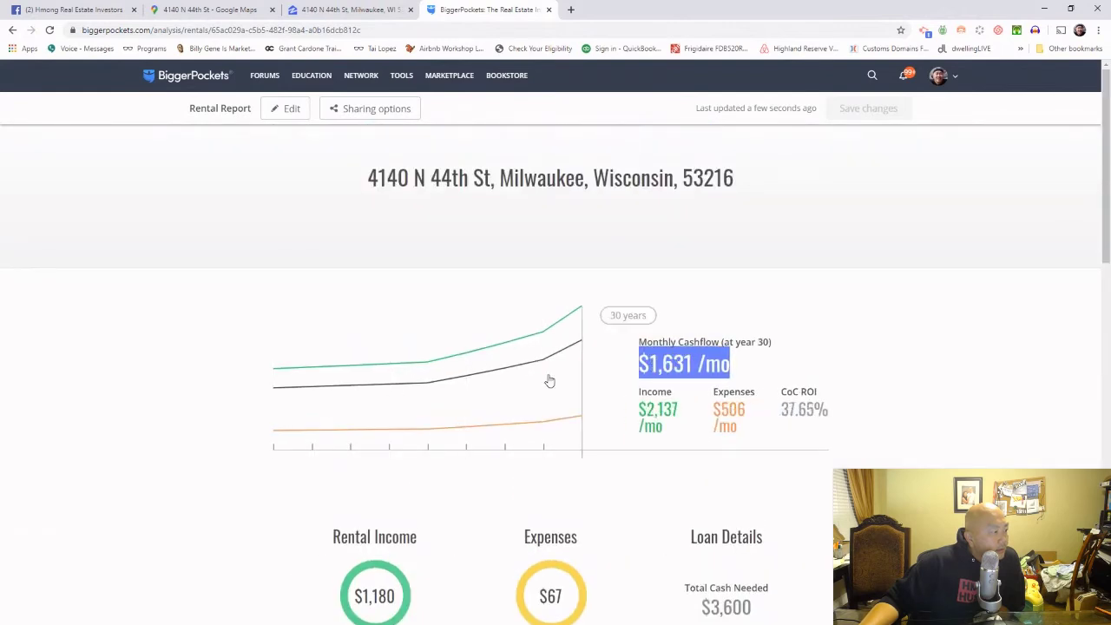
# Step: Re-submit the inputs unchanged and highlight the 21.2% CoC ROI value
pyautogui.click(286, 117)
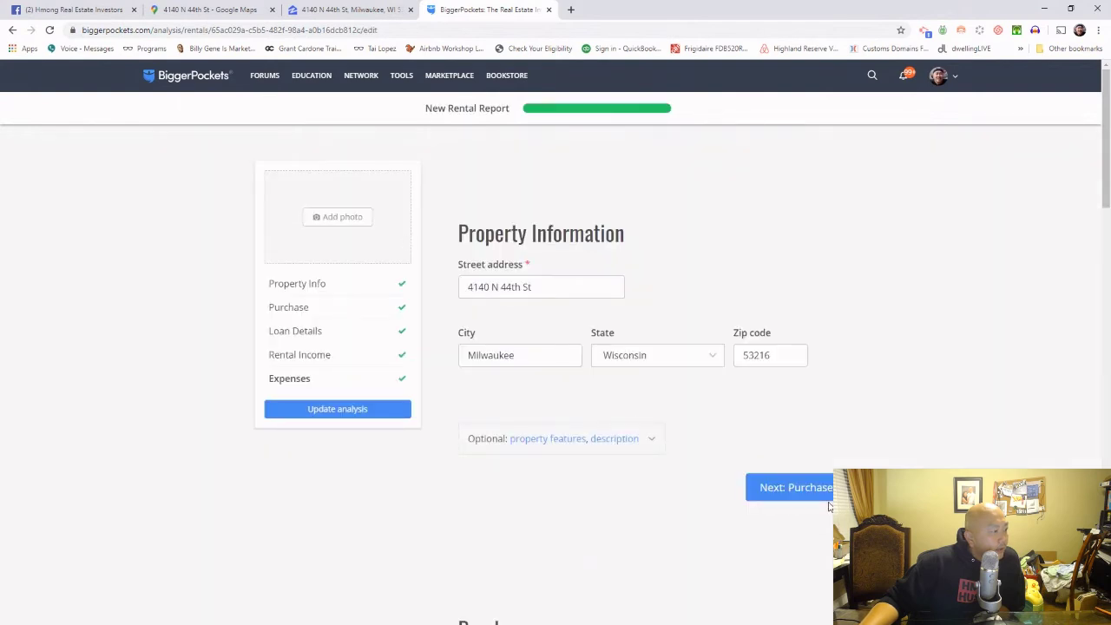
pyautogui.click(830, 501)
pyautogui.scroll(-15, 829, 504)
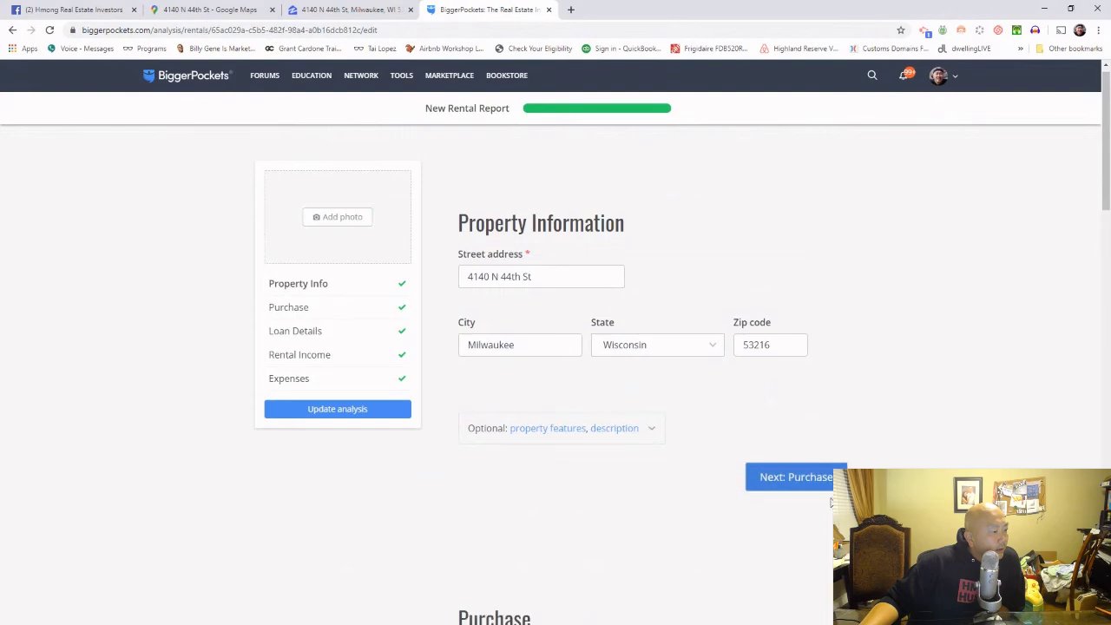
pyautogui.scroll(-3, 830, 508)
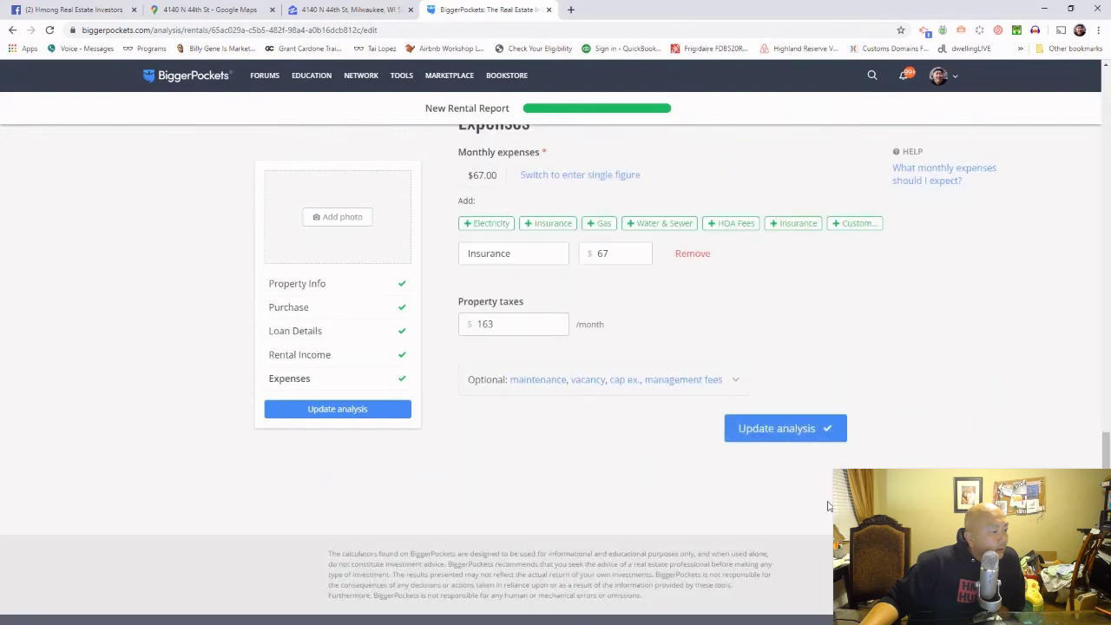
pyautogui.click(817, 444)
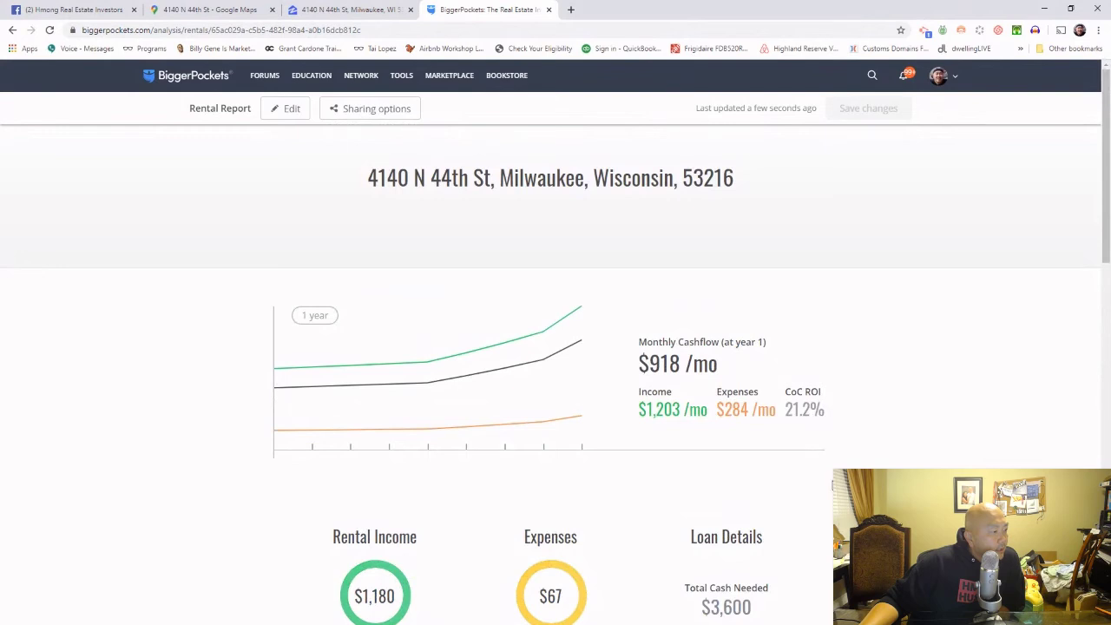
pyautogui.doubleClick(832, 410)
pyautogui.scroll(-4, 725, 405)
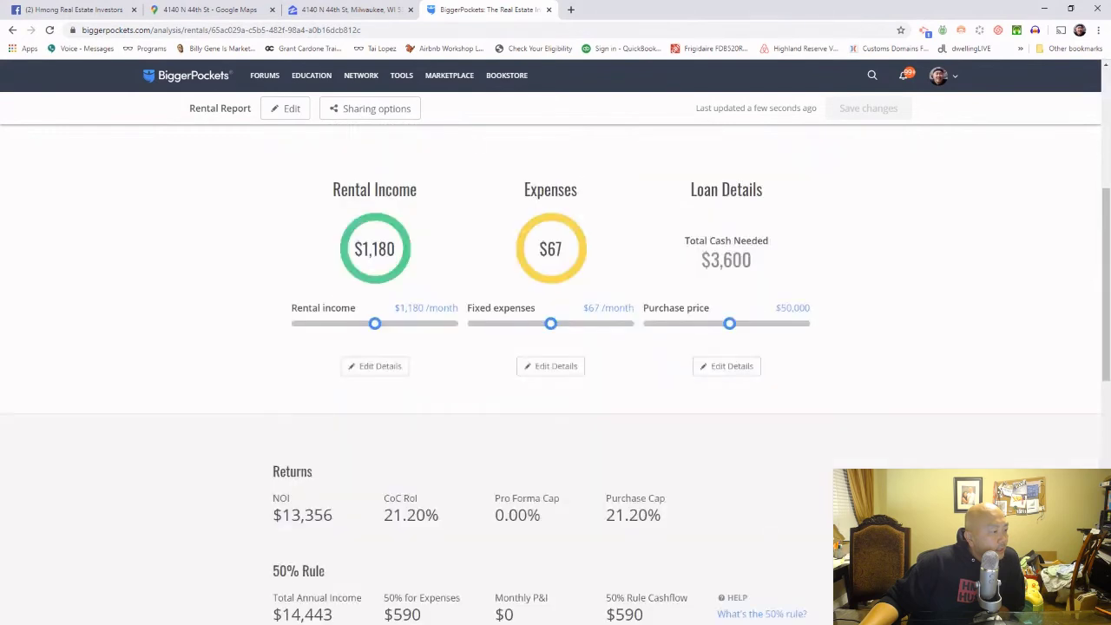
# Step: Step through Loan, Rental Income and Expenses again and recalculate the report
pyautogui.click(727, 367)
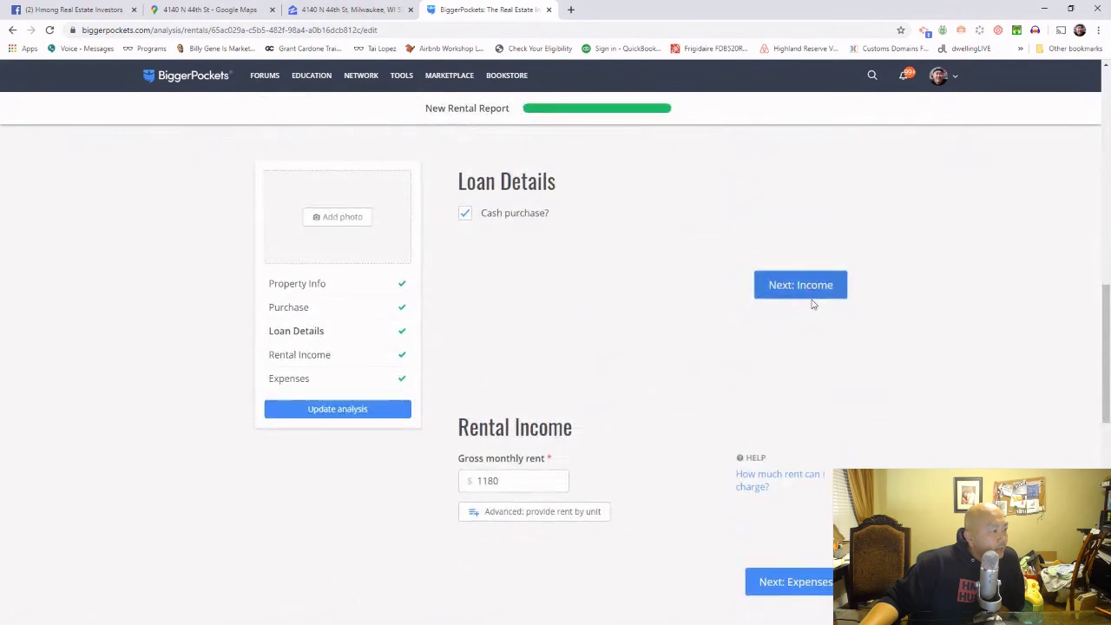
pyautogui.click(813, 300)
pyautogui.click(796, 342)
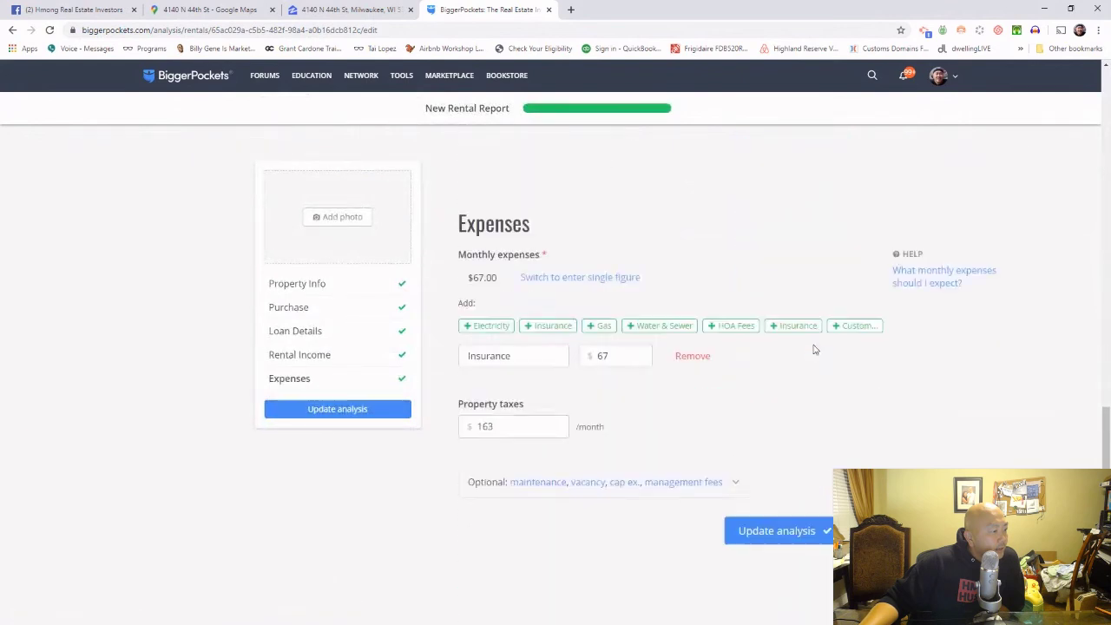
pyautogui.click(813, 504)
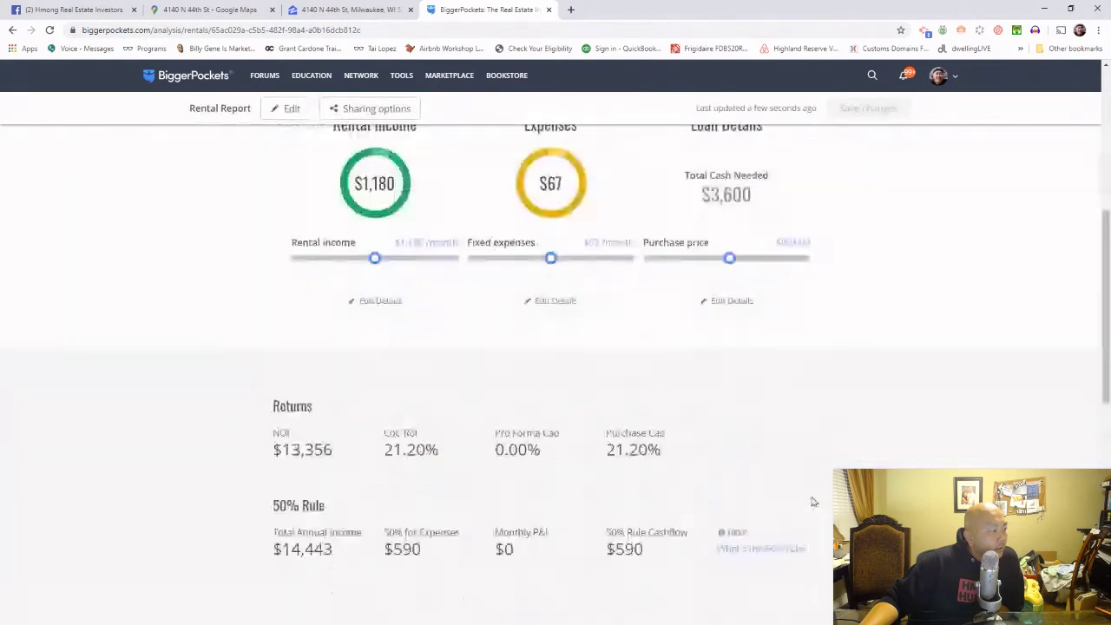
pyautogui.scroll(-5, 815, 498)
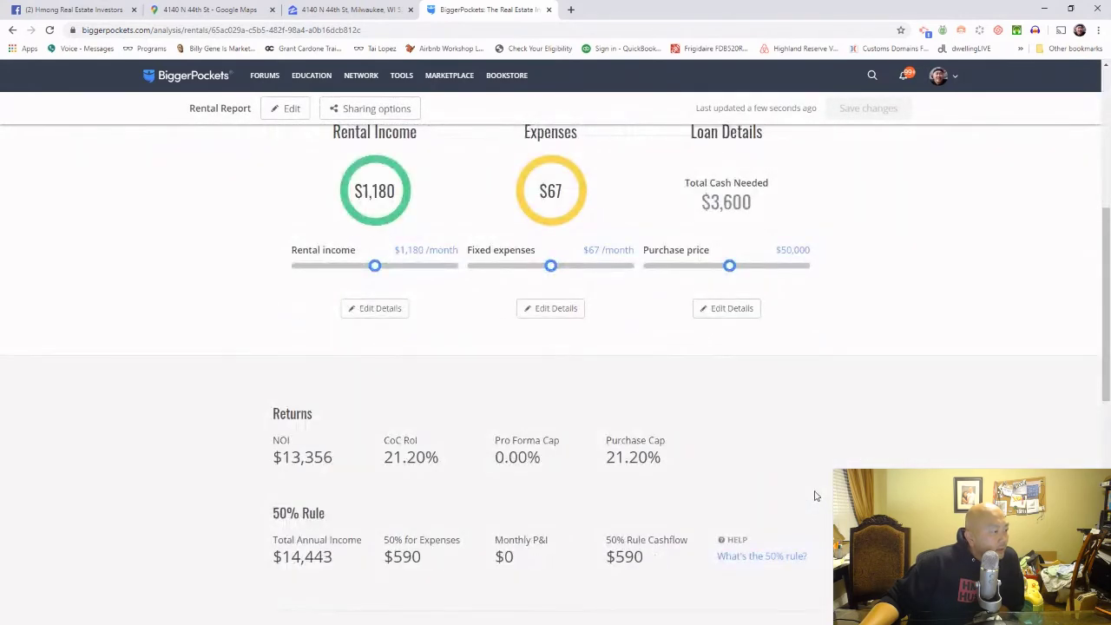
pyautogui.scroll(1, 815, 497)
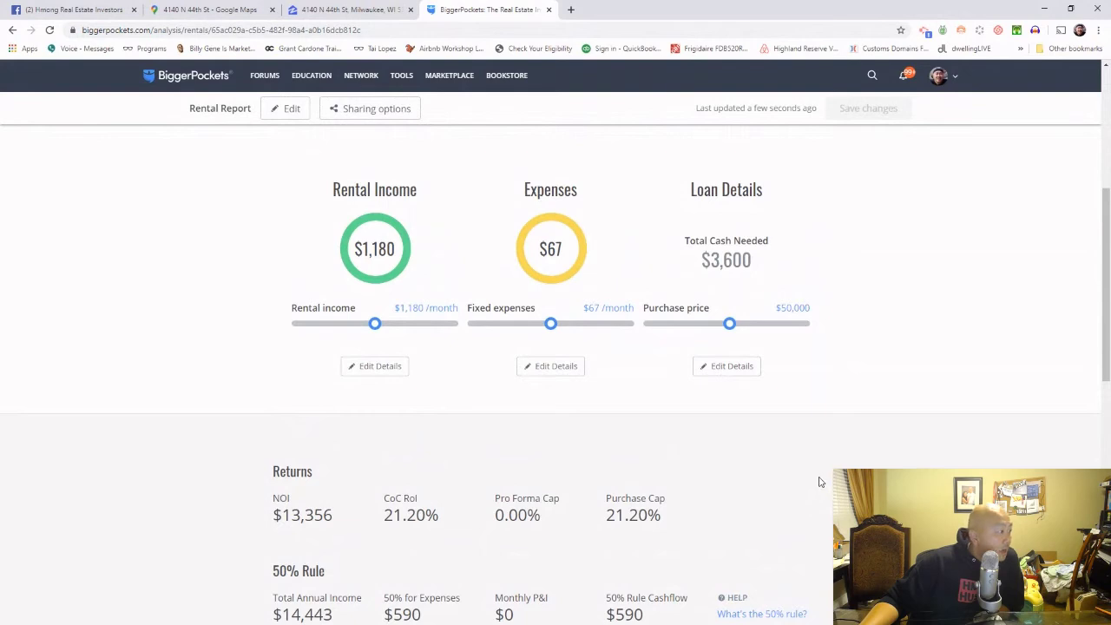
pyautogui.scroll(4, 821, 480)
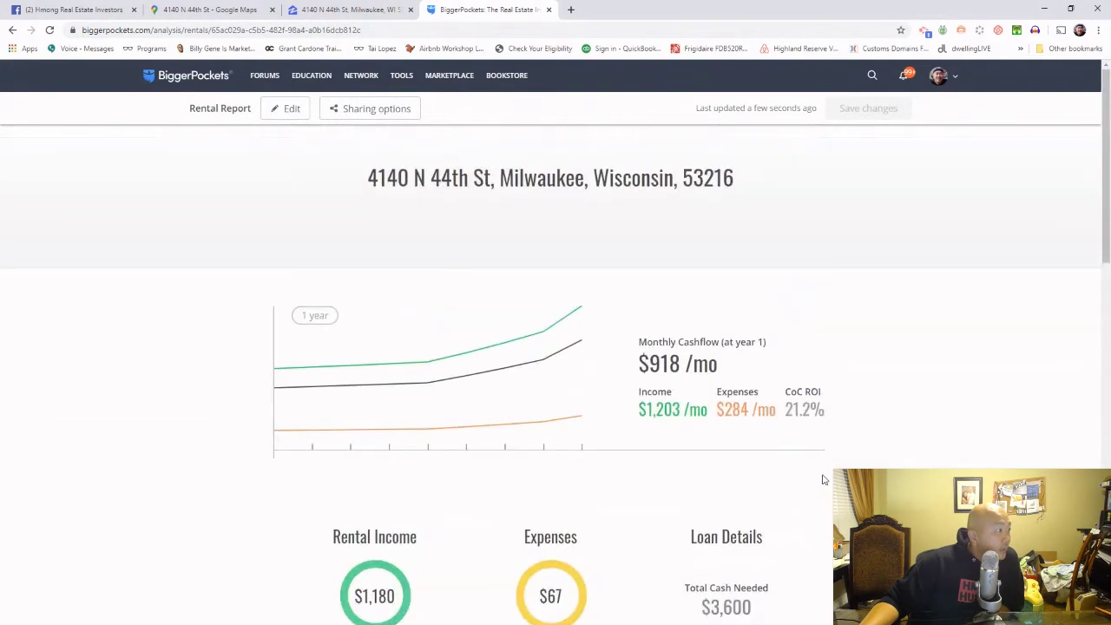
# Step: Reopen the edit form and bring up the TOOLS calculator list from the account menu
pyautogui.click(287, 119)
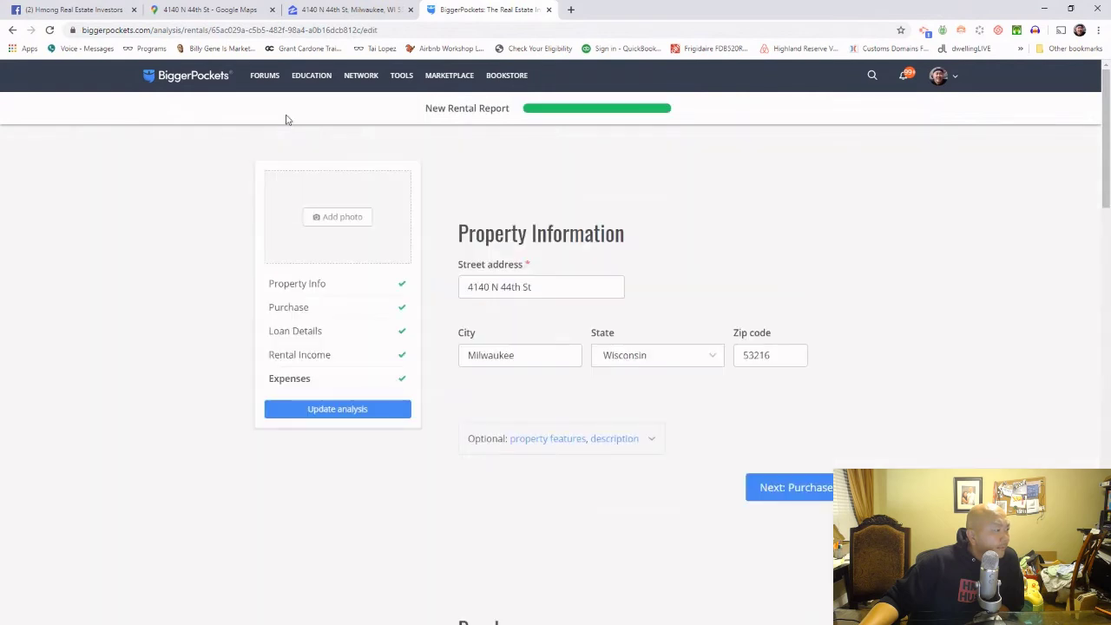
pyautogui.click(943, 79)
pyautogui.moveTo(405, 80)
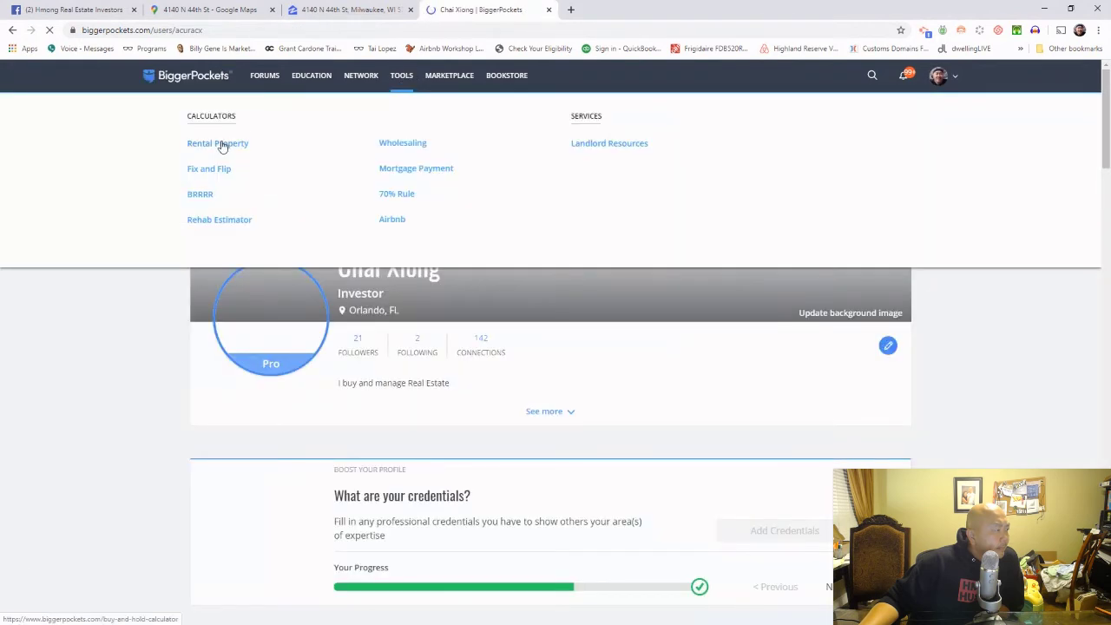
# Step: Visit the Rental Property calculator, try the old calculator, then return and list previous reports
pyautogui.click(231, 150)
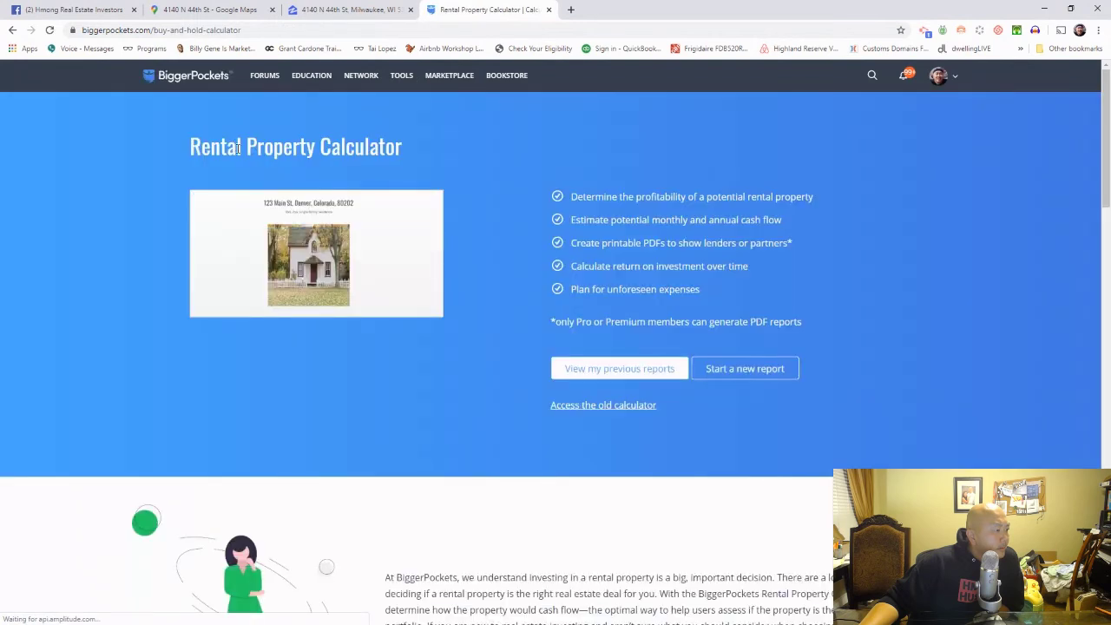
pyautogui.click(620, 409)
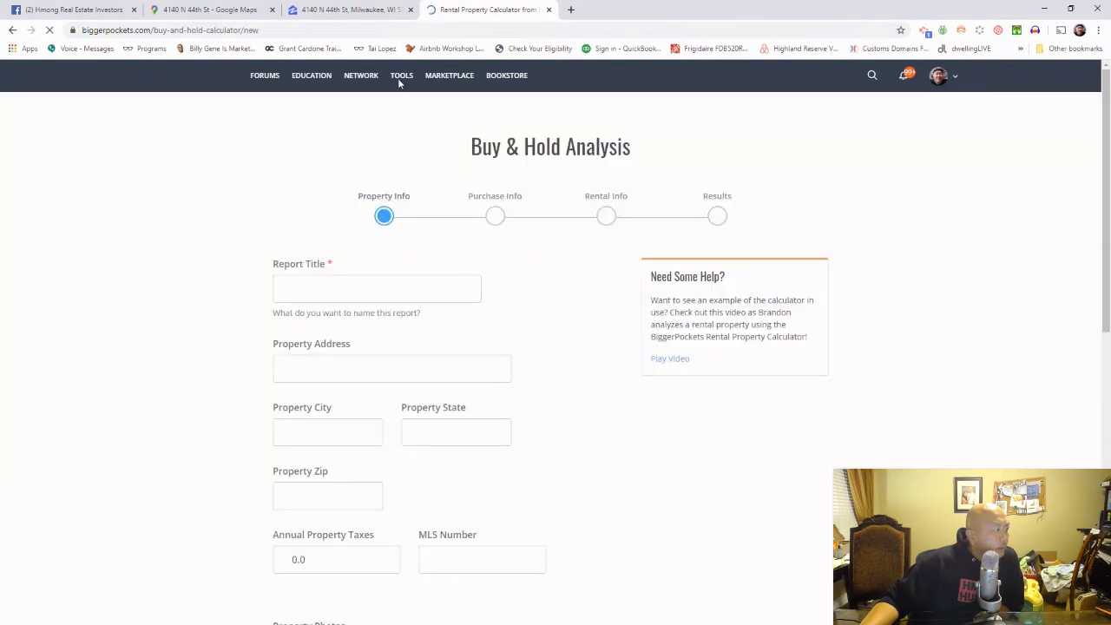
pyautogui.scroll(-5, 509, 319)
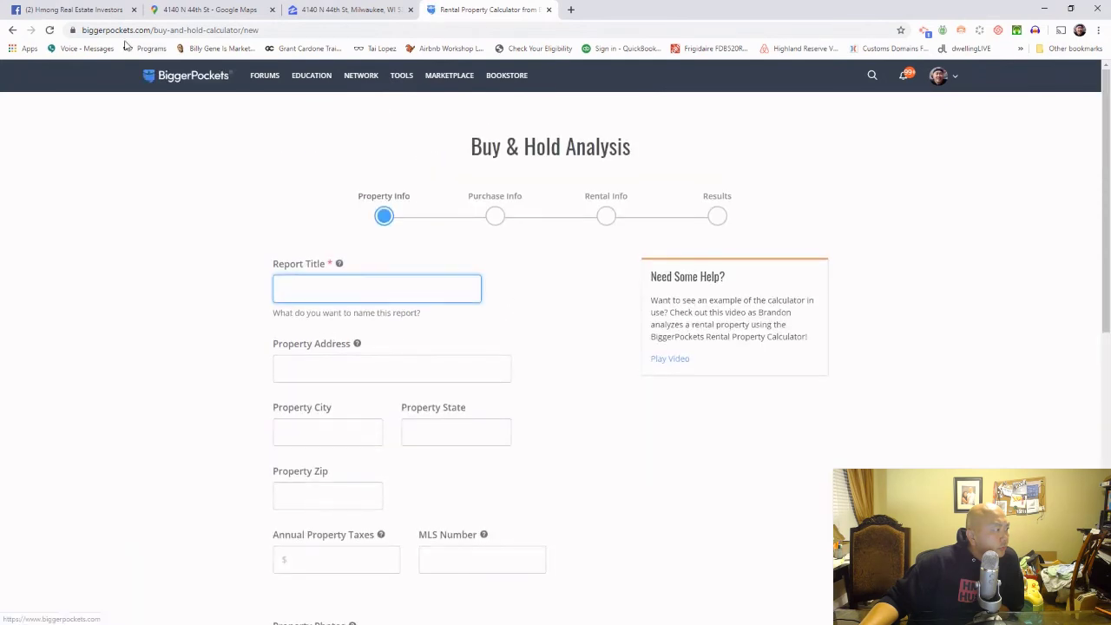
pyautogui.click(12, 30)
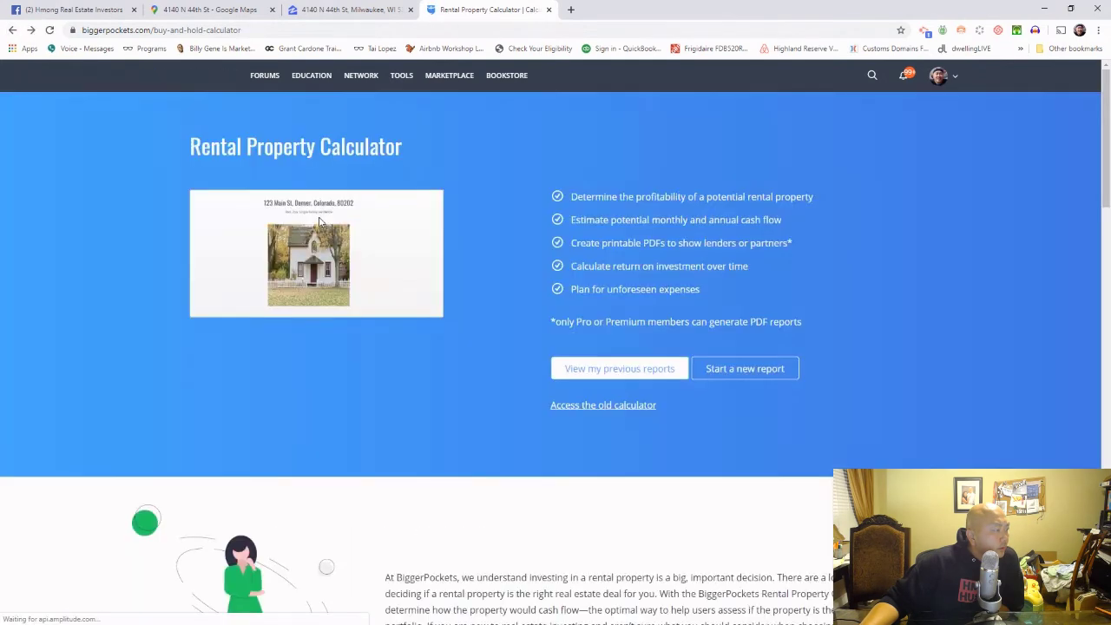
pyautogui.click(608, 371)
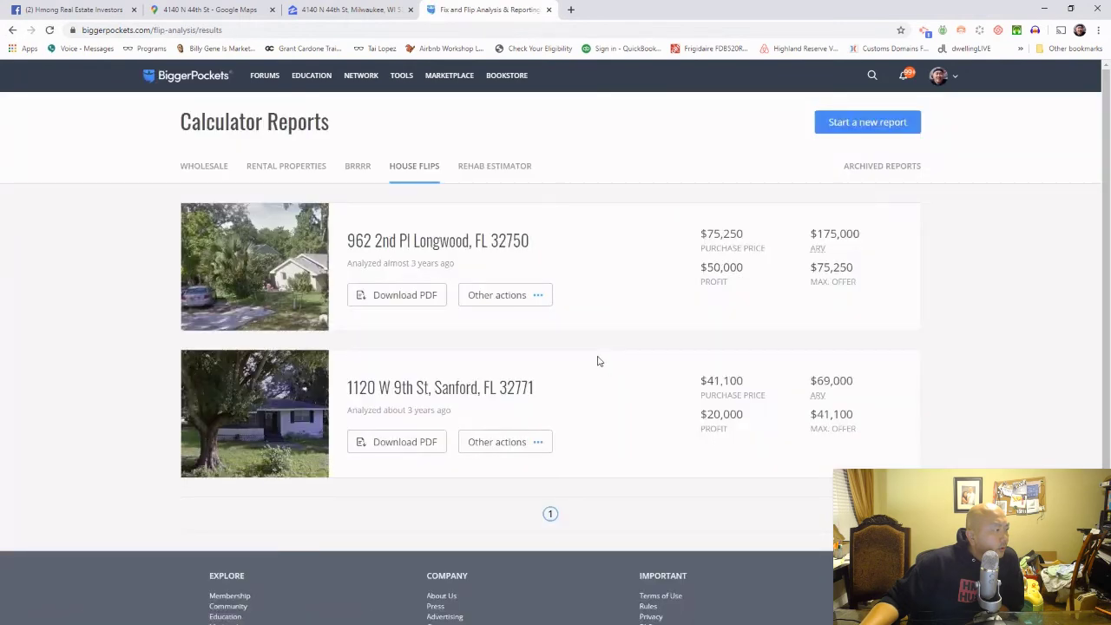
# Step: Switch the reports list to saved rental property reports and browse them
pyautogui.click(269, 170)
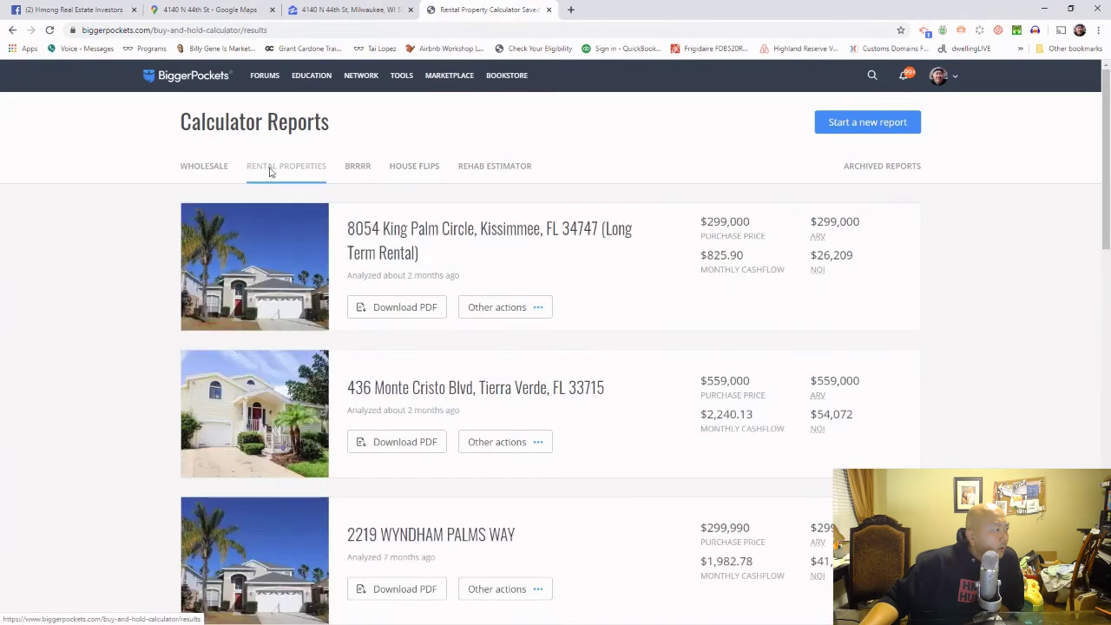
pyautogui.scroll(-10, 347, 339)
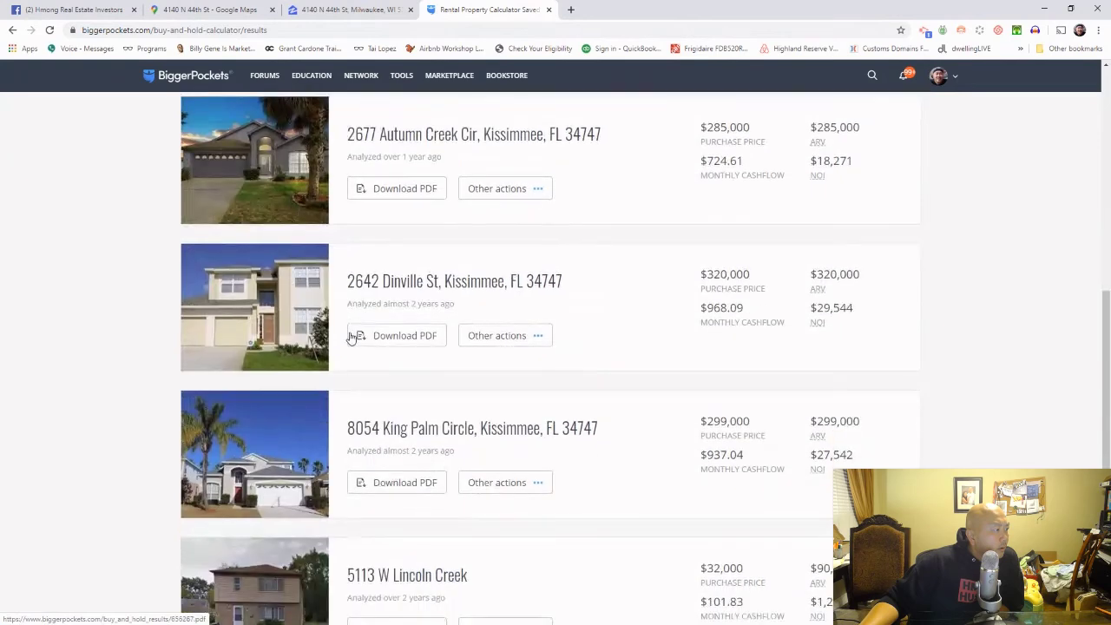
pyautogui.scroll(-3, 347, 335)
pyautogui.scroll(12, 354, 338)
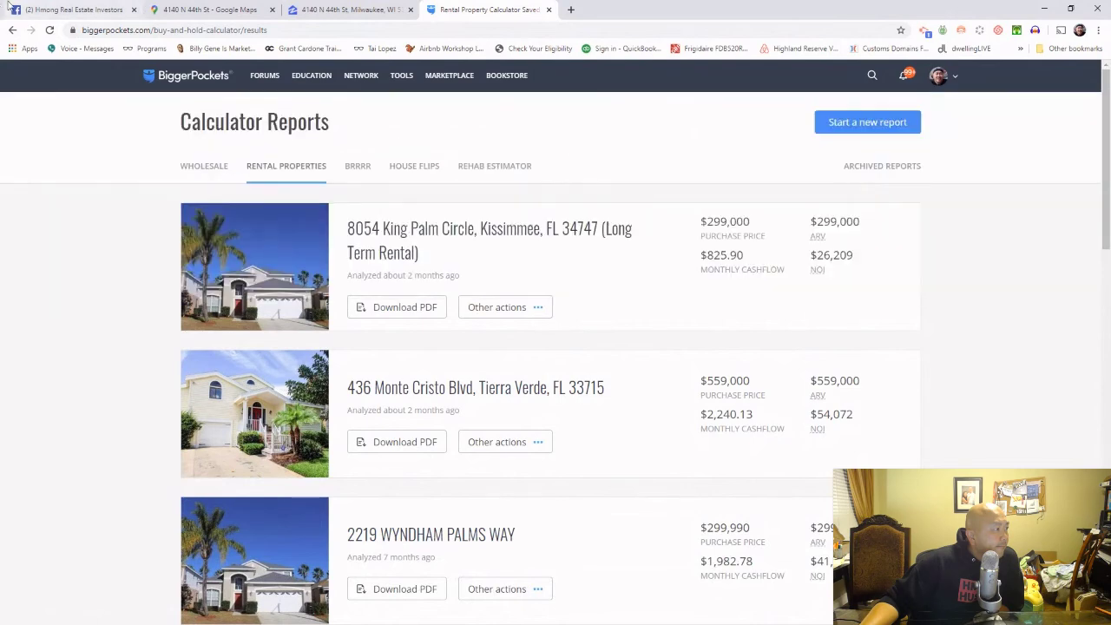
# Step: Start a blank Buy & Hold Analysis from TOOLS > Rental Property using the old calculator
pyautogui.moveTo(365, 80)
pyautogui.moveTo(314, 81)
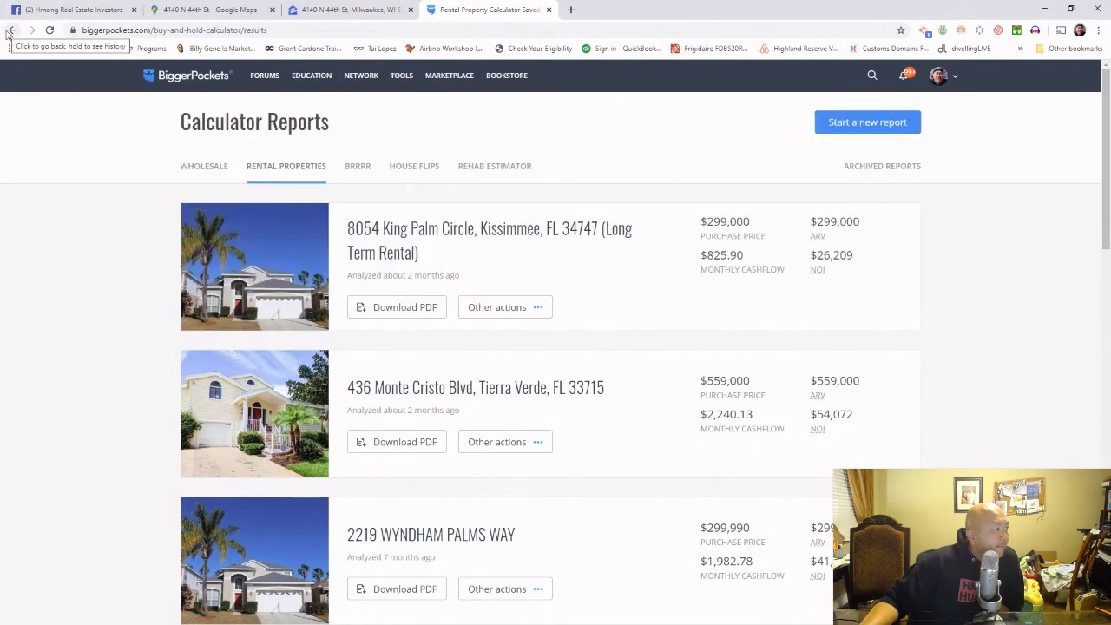
pyautogui.moveTo(398, 84)
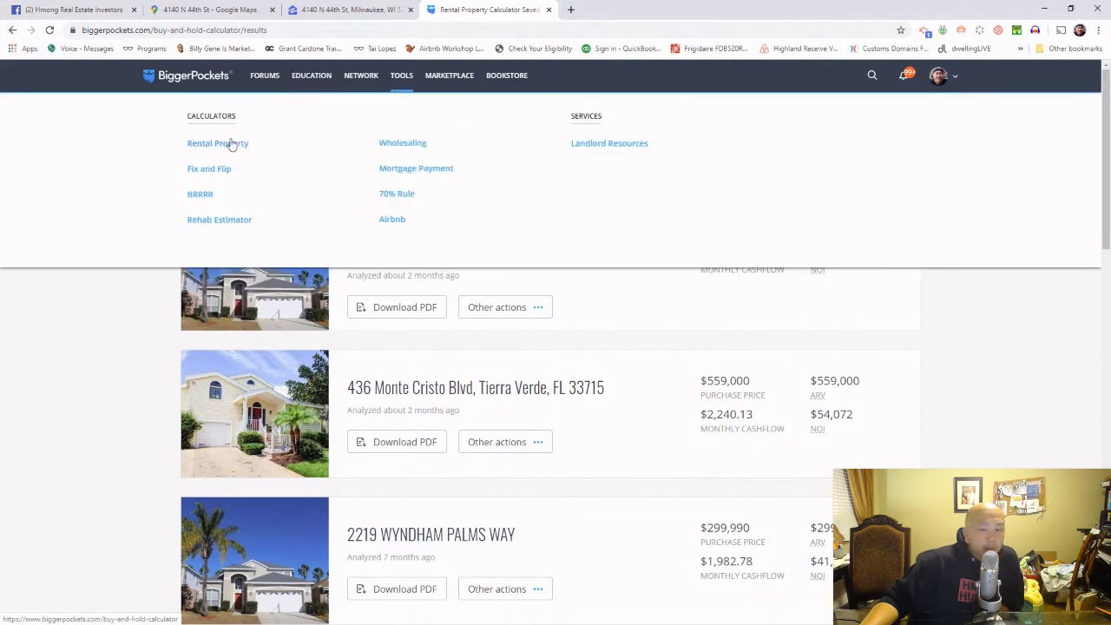
pyautogui.click(231, 145)
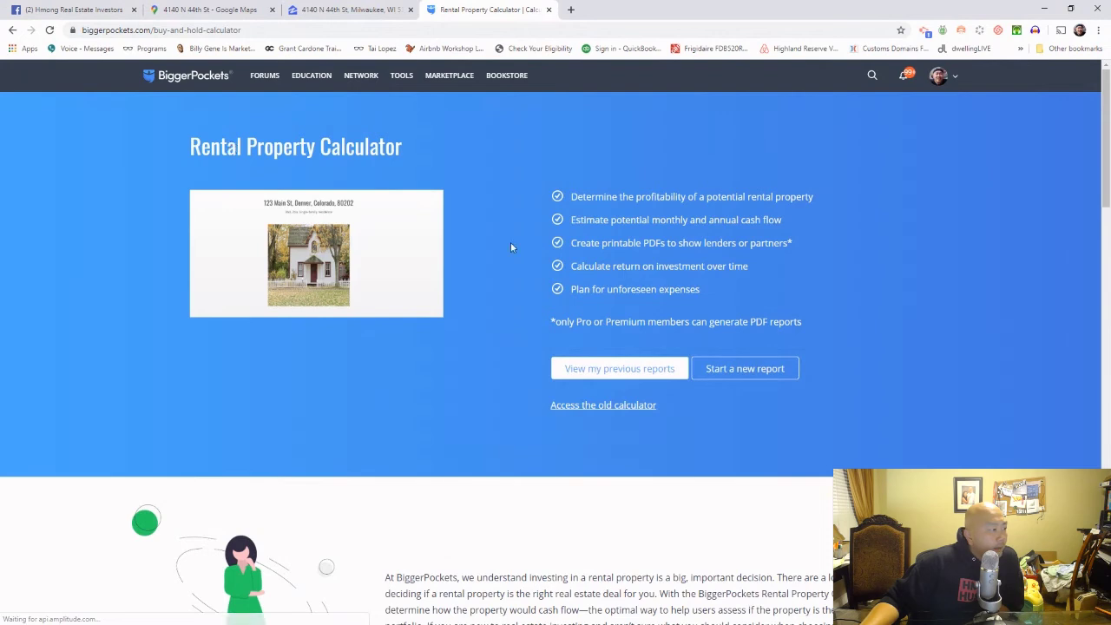
pyautogui.click(637, 408)
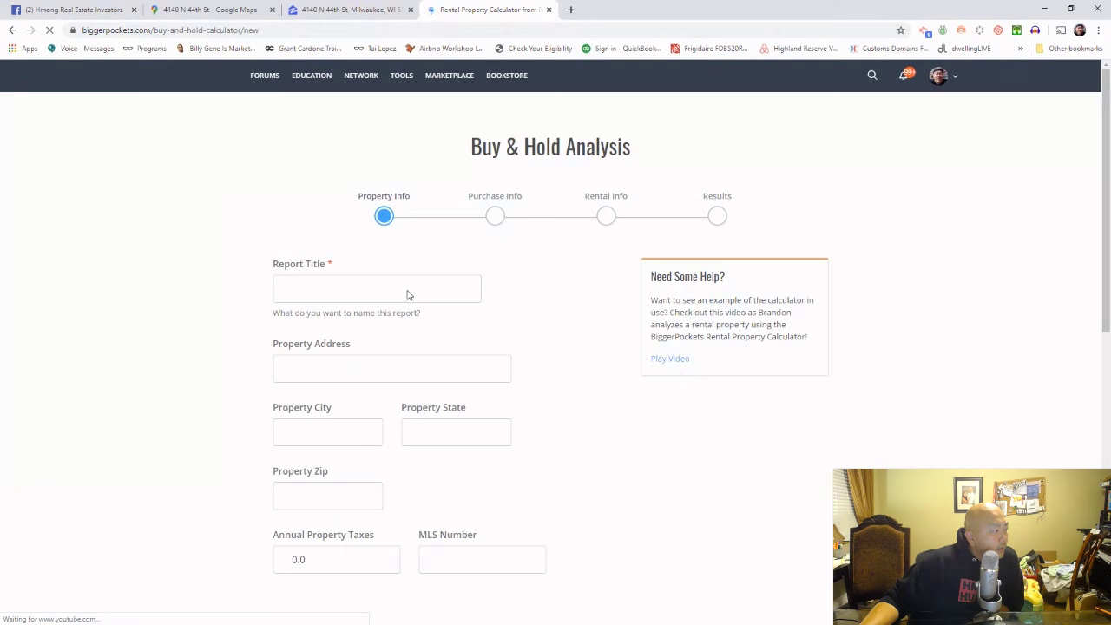
# Step: Remove the 1,955 mistakenly pasted into the report title
pyautogui.click(278, 287)
pyautogui.rightClick(285, 290)
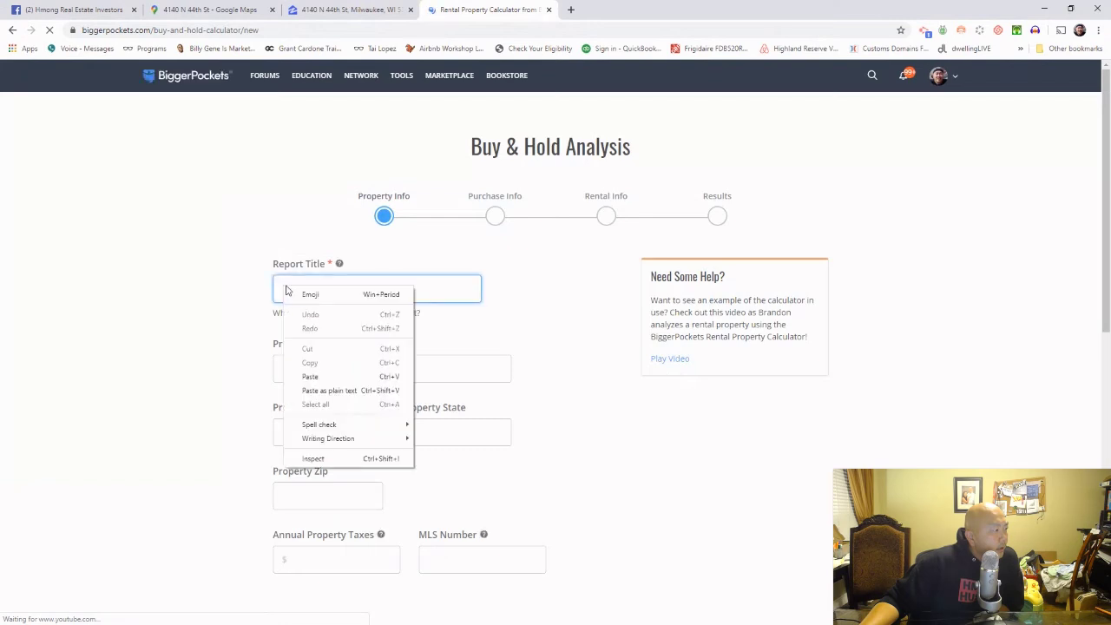
pyautogui.click(335, 374)
pyautogui.moveTo(319, 294); pyautogui.dragTo(203, 286)
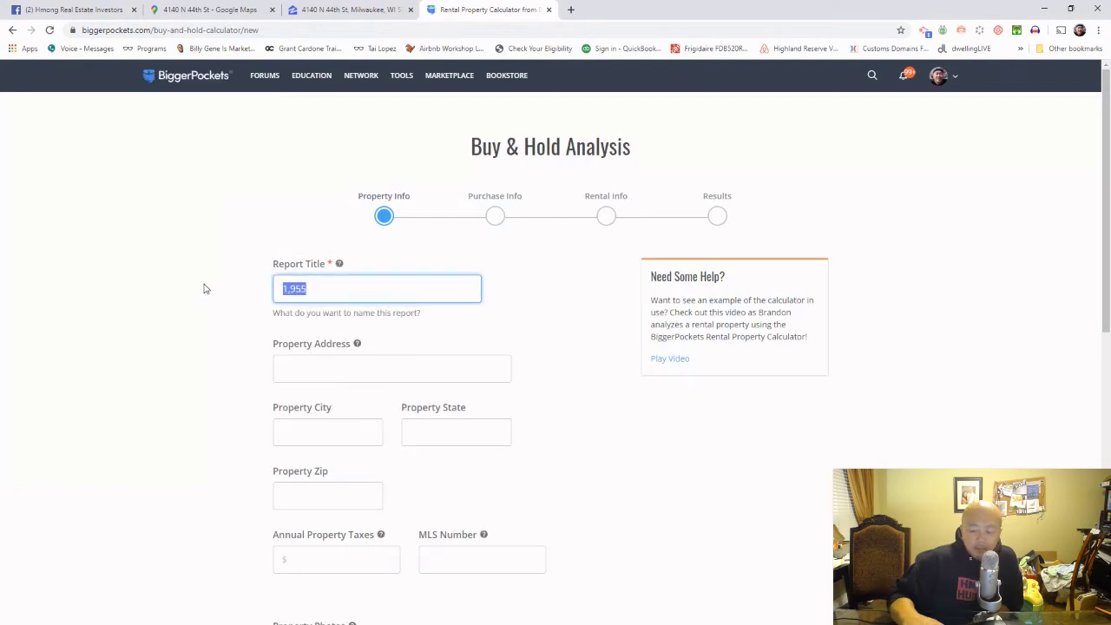
pyautogui.press('BackSpace')
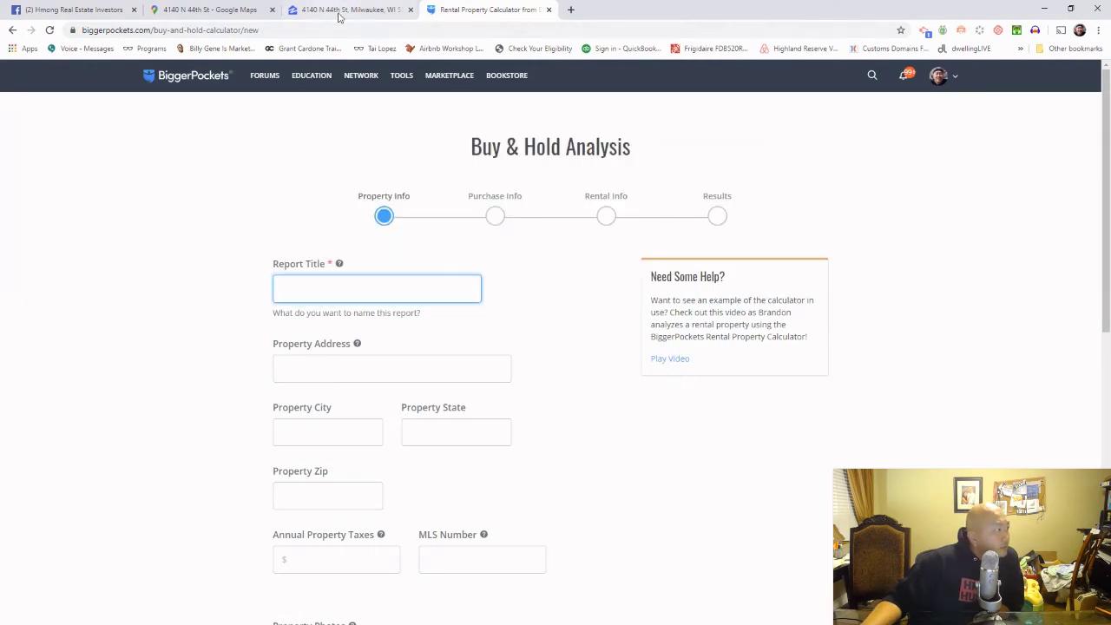
# Step: Copy the property address from the Zillow listing and paste it as the report title
pyautogui.click(348, 9)
pyautogui.moveTo(808, 124); pyautogui.dragTo(637, 122)
pyautogui.rightClick(663, 127)
pyautogui.click(692, 134)
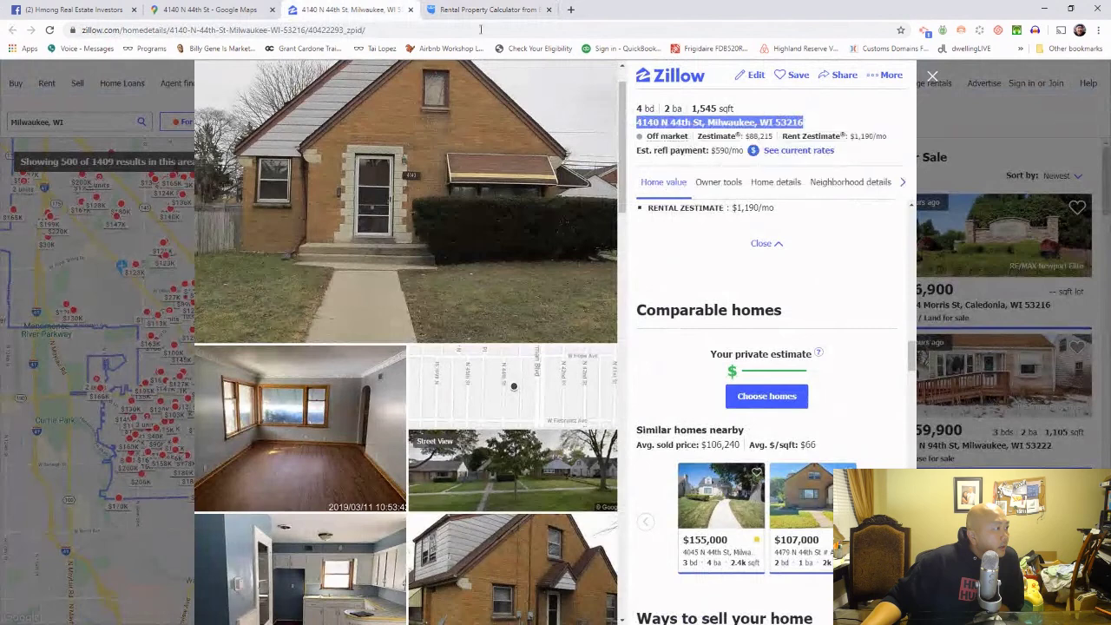
pyautogui.click(484, 10)
pyautogui.rightClick(363, 290)
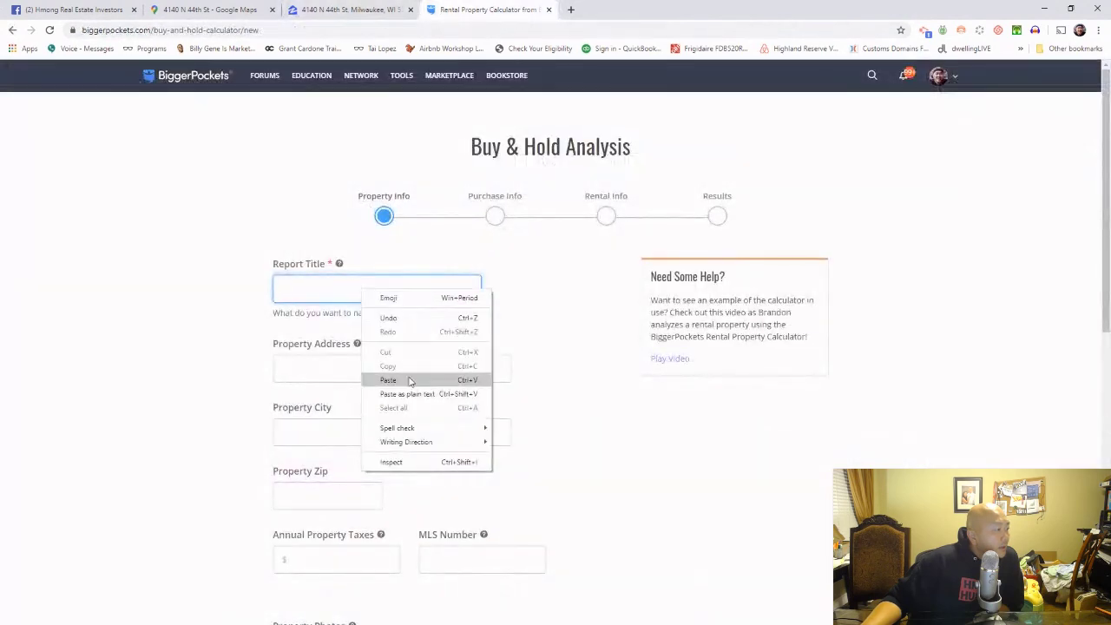
pyautogui.click(408, 379)
# Step: Paste the address into Property Address, cutting off the city, state and zip portion
pyautogui.click(400, 372)
pyautogui.rightClick(396, 371)
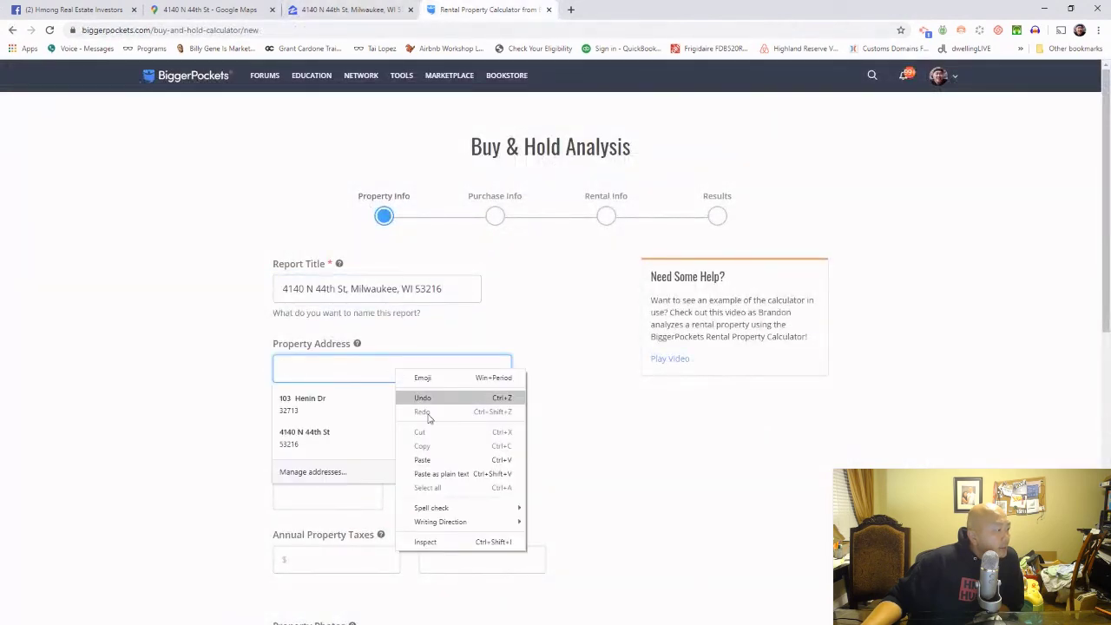
pyautogui.click(439, 459)
pyautogui.moveTo(347, 370); pyautogui.dragTo(443, 370)
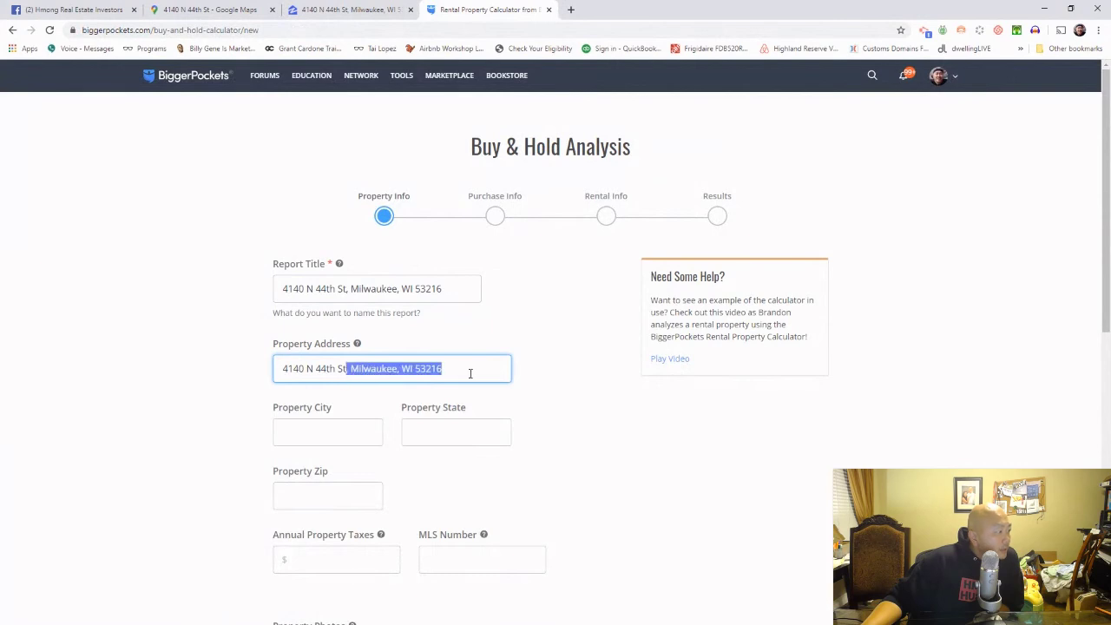
pyautogui.rightClick(427, 374)
pyautogui.click(419, 414)
pyautogui.press('Escape')
pyautogui.click(314, 451)
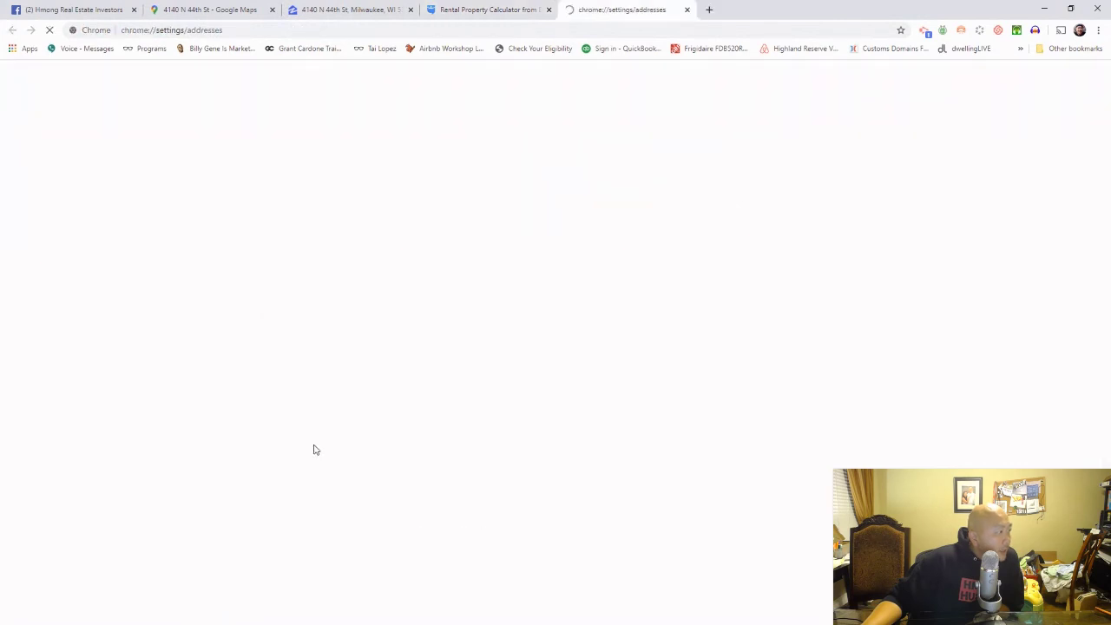
pyautogui.click(688, 11)
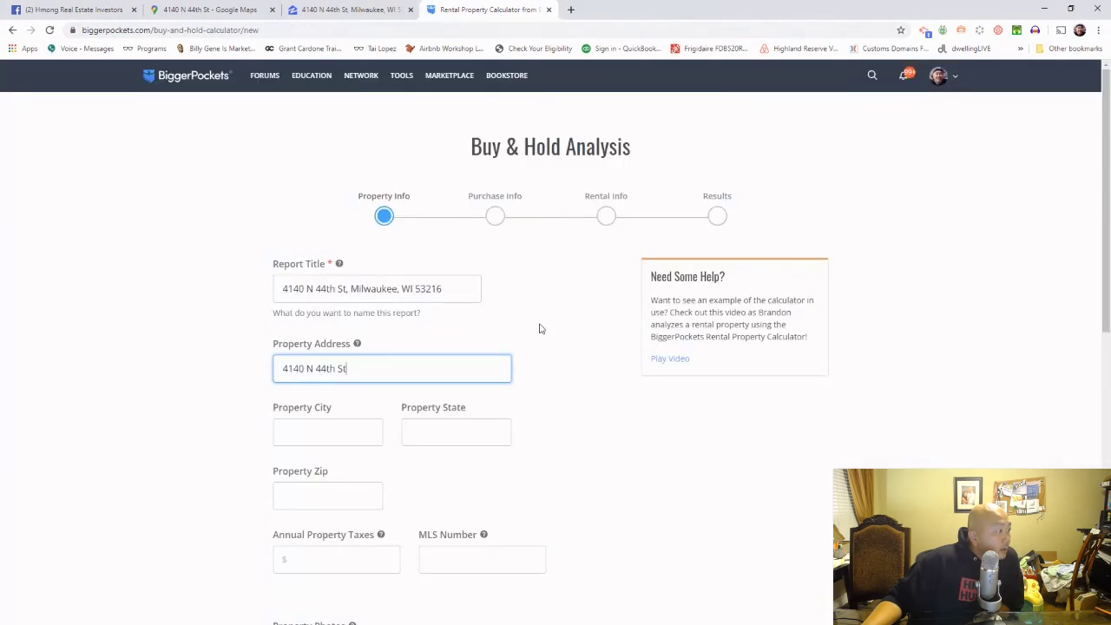
# Step: Fill Property City with the city, moving the state and zip into Property State
pyautogui.rightClick(360, 425)
pyautogui.click(390, 521)
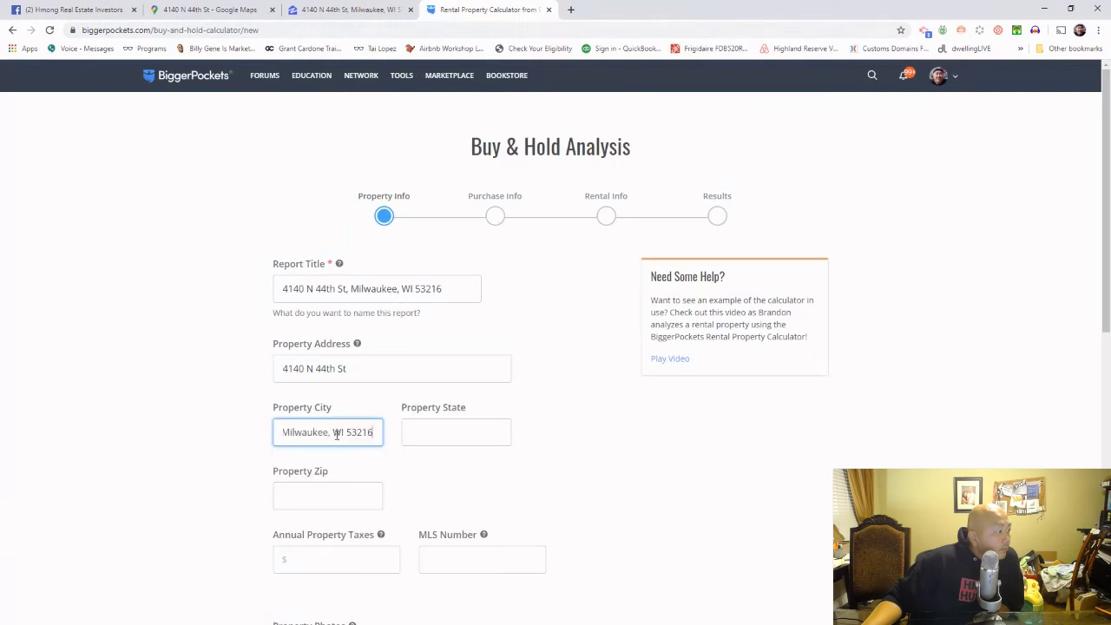
pyautogui.moveTo(328, 435); pyautogui.dragTo(375, 435)
pyautogui.rightClick(372, 438)
pyautogui.click(415, 475)
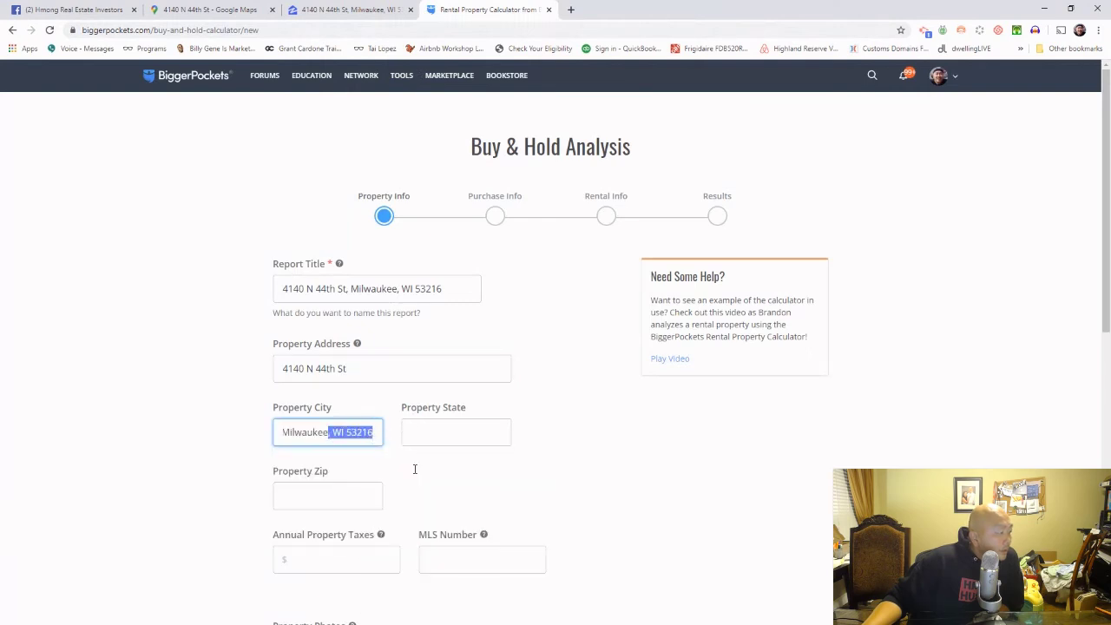
pyautogui.click(441, 434)
pyautogui.rightClick(442, 434)
pyautogui.click(460, 525)
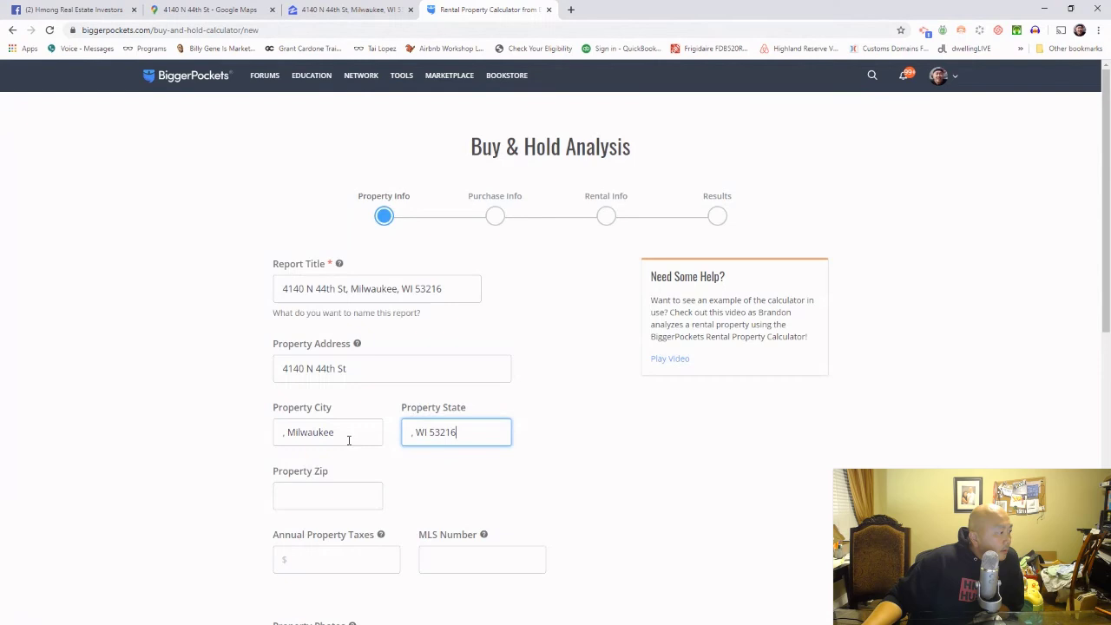
pyautogui.click(290, 435)
pyautogui.press('BackSpace')
pyautogui.press('BackSpace')
pyautogui.press('Escape')
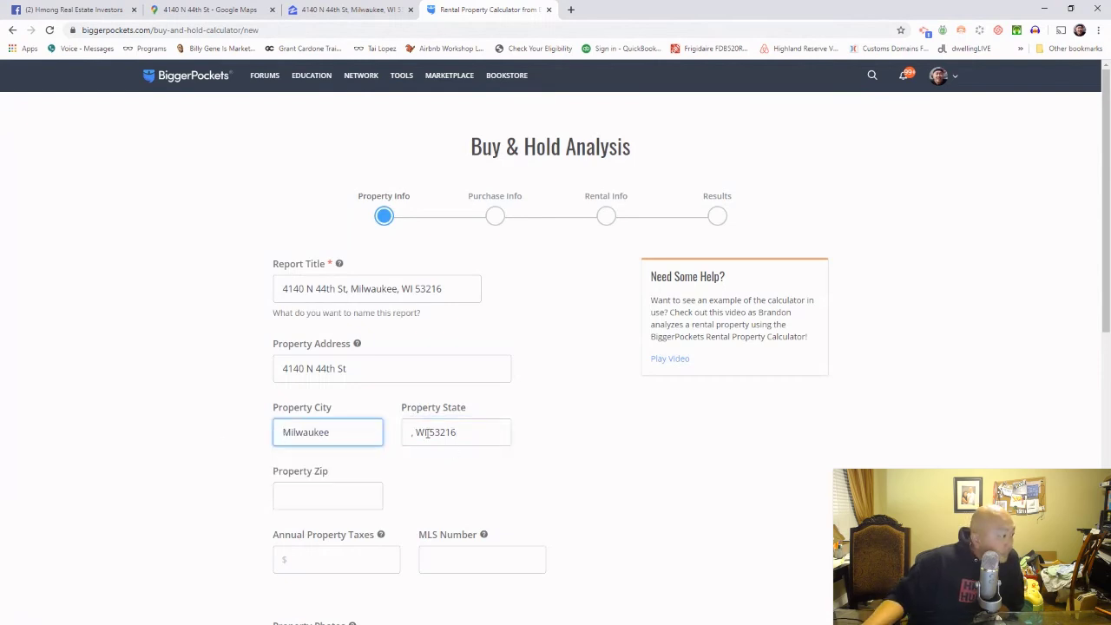
# Step: Strip the comma from the state and move the zip code into Property Zip
pyautogui.moveTo(416, 435); pyautogui.dragTo(370, 436)
pyautogui.press('BackSpace')
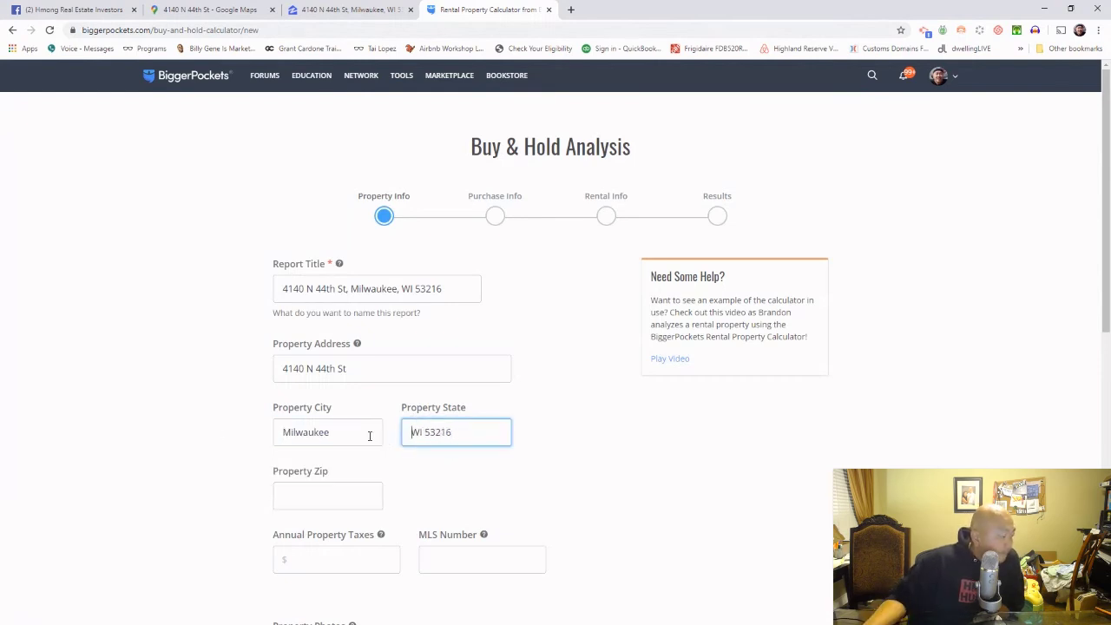
pyautogui.doubleClick(446, 432)
pyautogui.rightClick(446, 432)
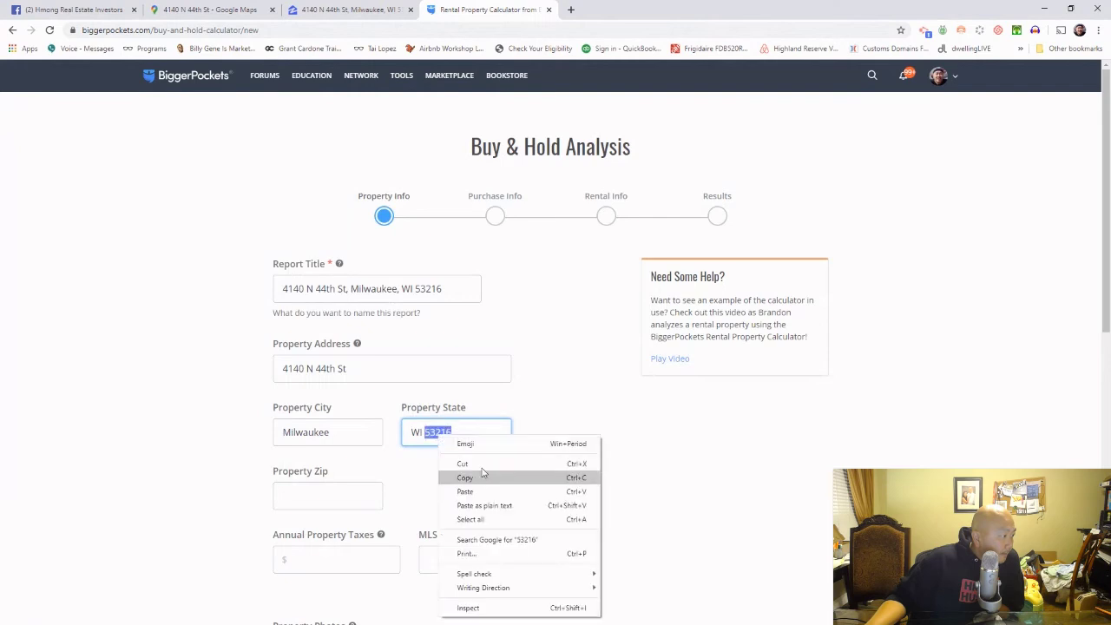
pyautogui.click(483, 475)
pyautogui.click(325, 502)
pyautogui.rightClick(325, 505)
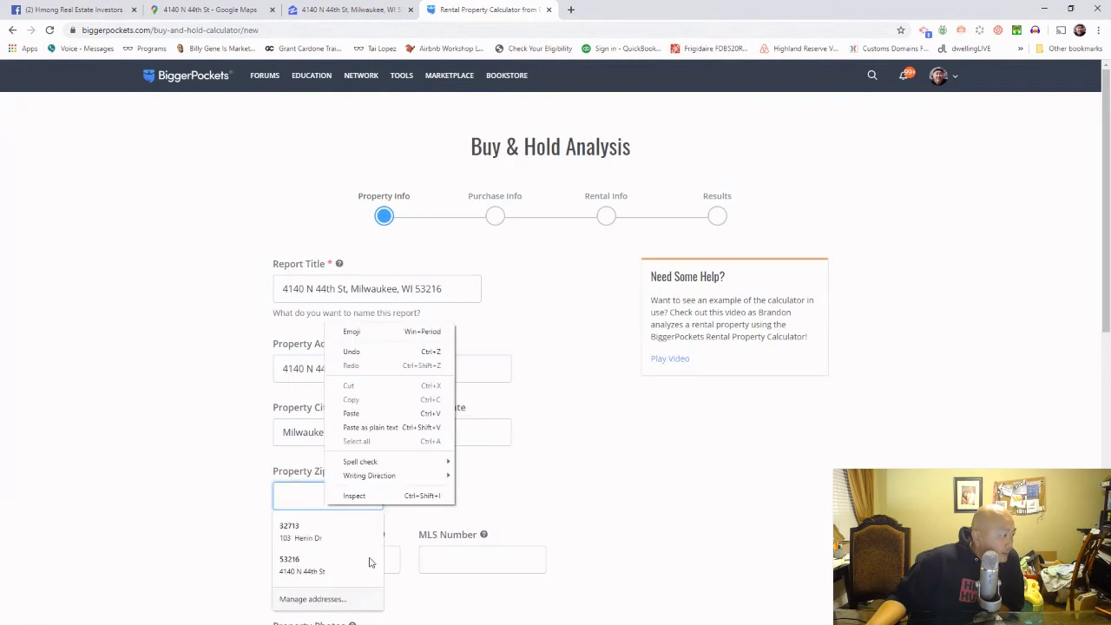
pyautogui.click(375, 412)
# Step: Copy Zillow's 2018 property tax of 1,955 into Annual Property Taxes and go to Purchase Info
pyautogui.scroll(-3, 560, 502)
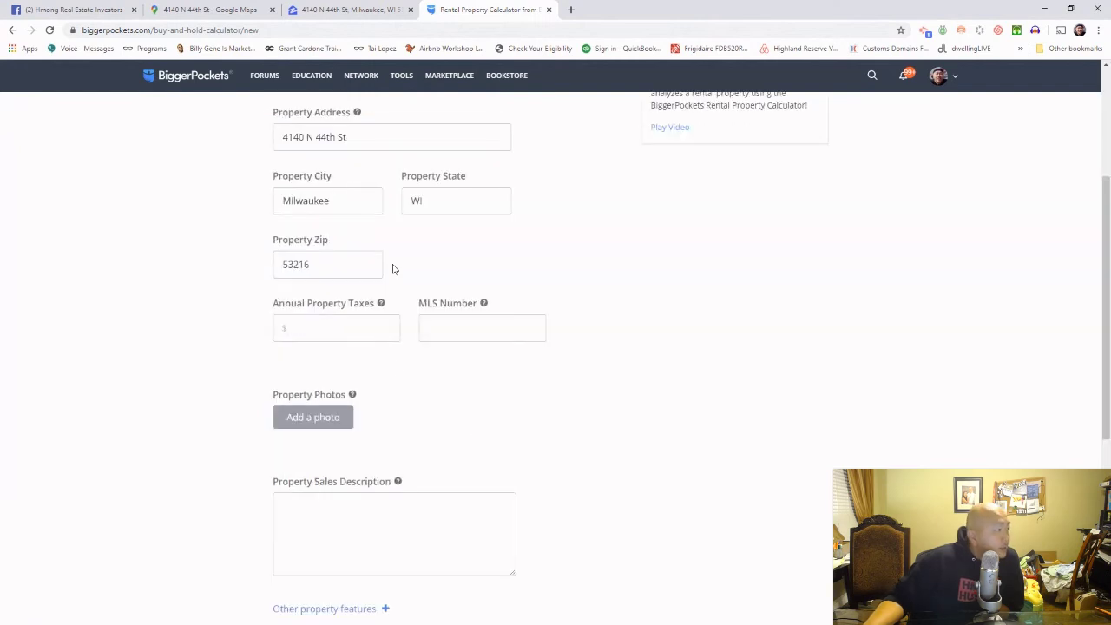
pyautogui.click(345, 9)
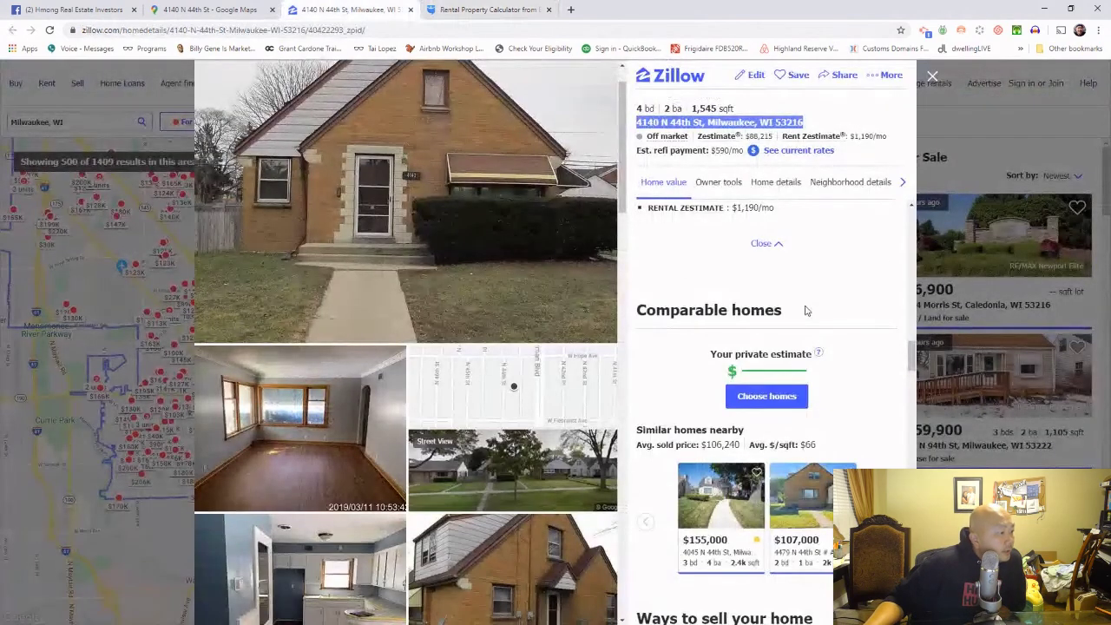
pyautogui.scroll(-7, 805, 310)
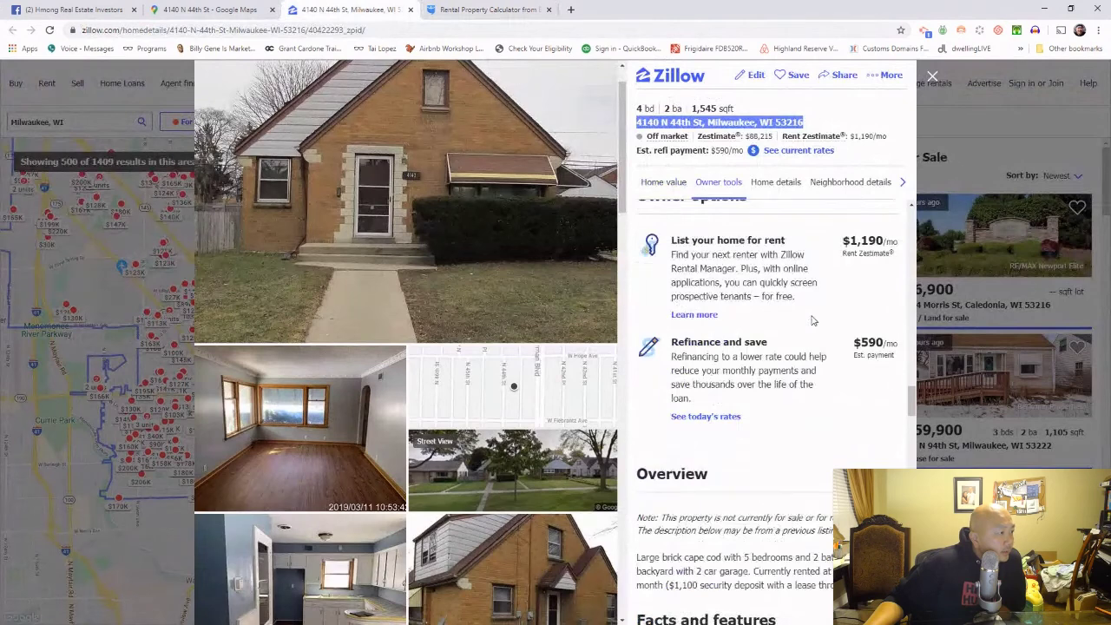
pyautogui.scroll(-9, 806, 304)
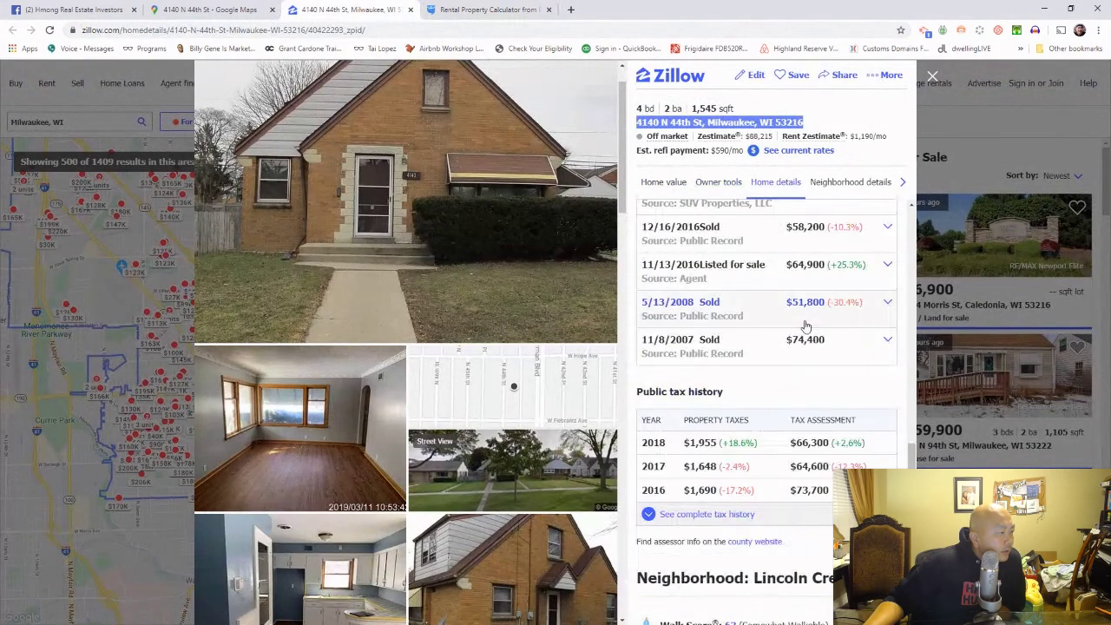
pyautogui.scroll(2, 807, 321)
pyautogui.scroll(-2, 808, 325)
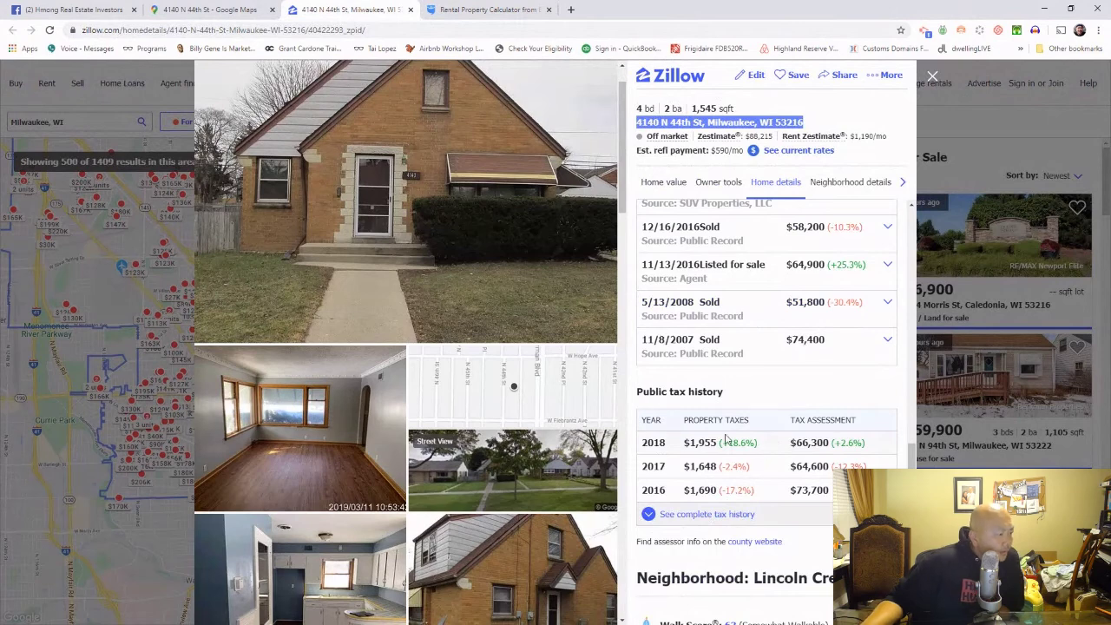
pyautogui.moveTo(719, 443); pyautogui.dragTo(690, 444)
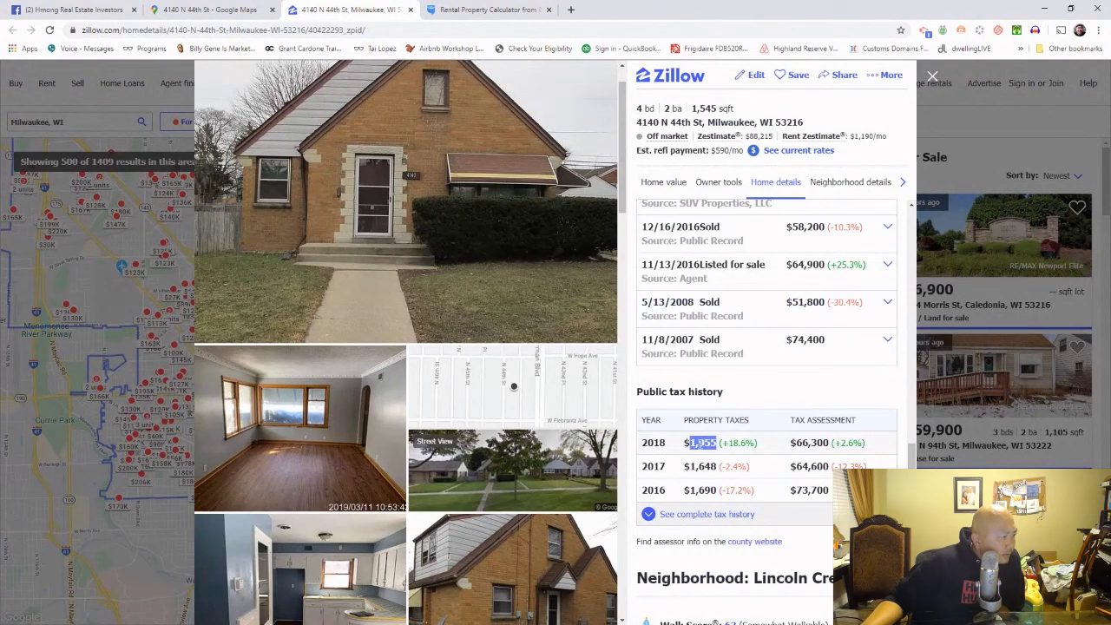
pyautogui.hotkey('ctrl', 'Tab')
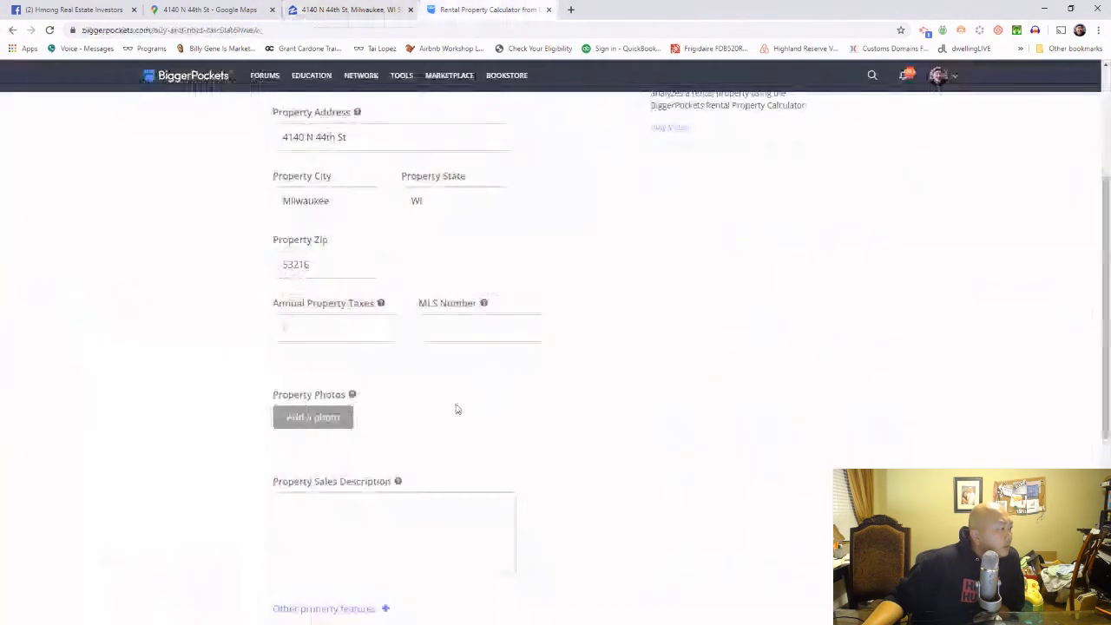
pyautogui.rightClick(352, 330)
pyautogui.click(414, 423)
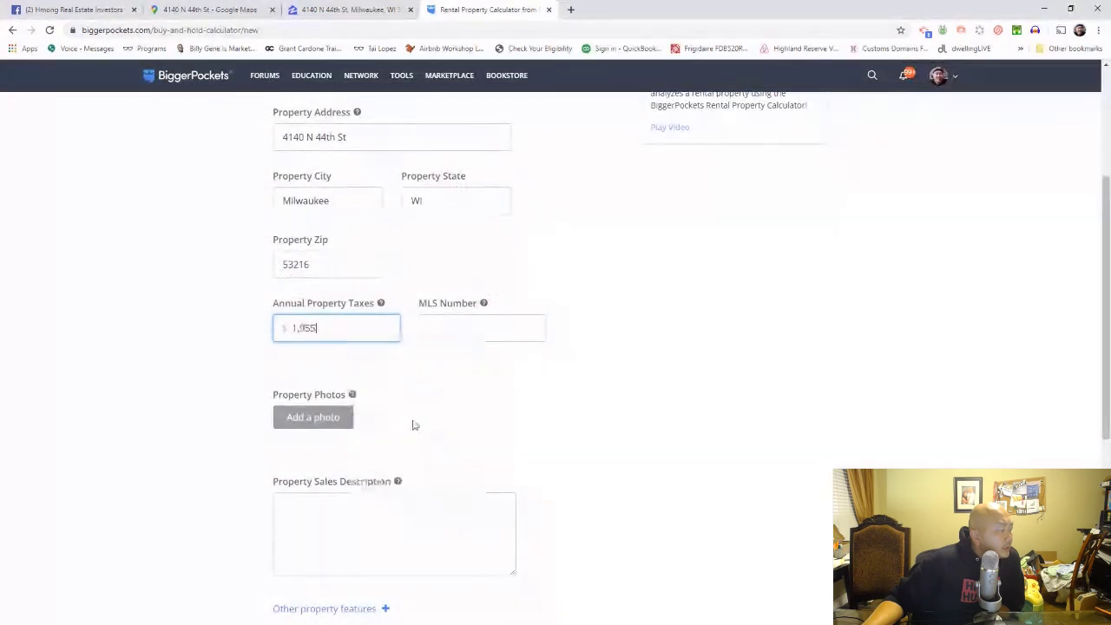
pyautogui.scroll(-3, 519, 536)
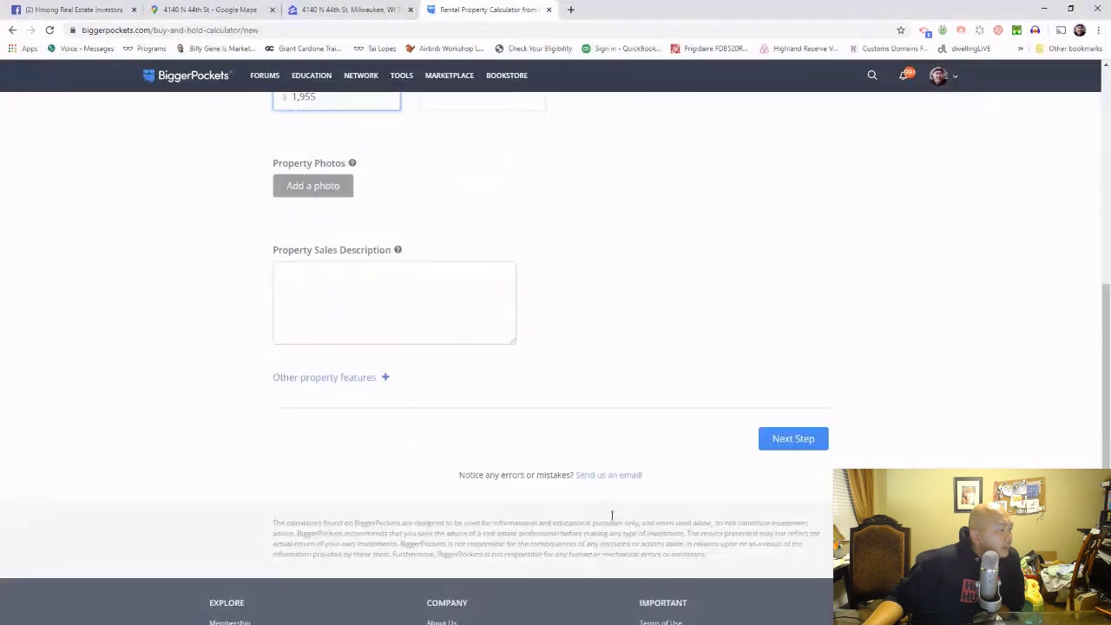
pyautogui.click(821, 445)
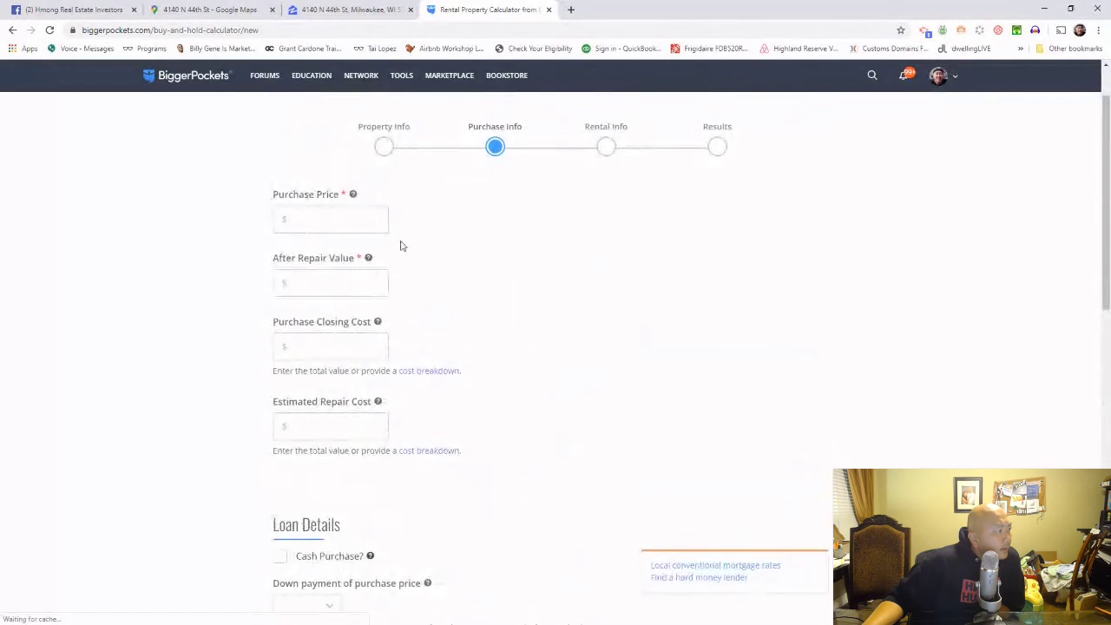
# Step: Enter a purchase price of 58000 and an after repair value of 80000
pyautogui.click(345, 219)
pyautogui.write('58')
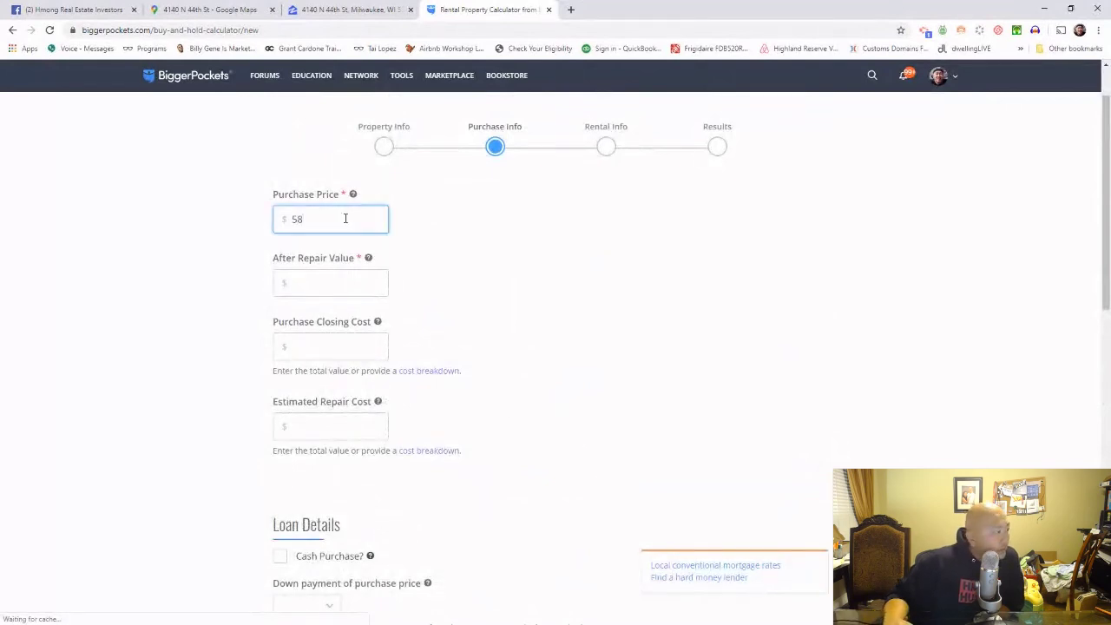
pyautogui.write('000')
pyautogui.click(361, 291)
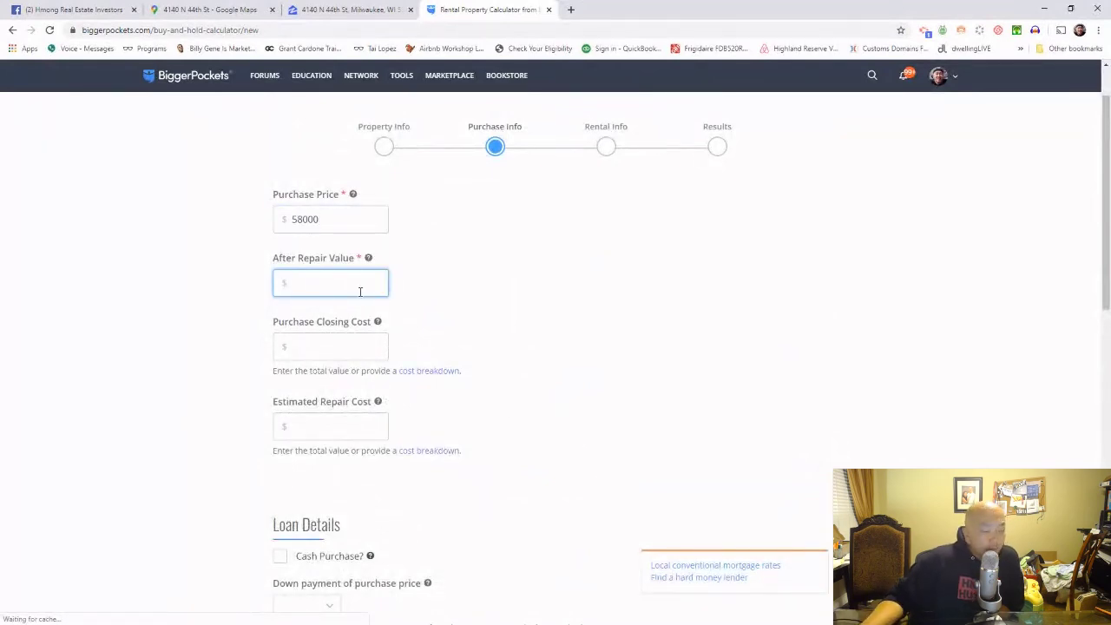
pyautogui.write('8')
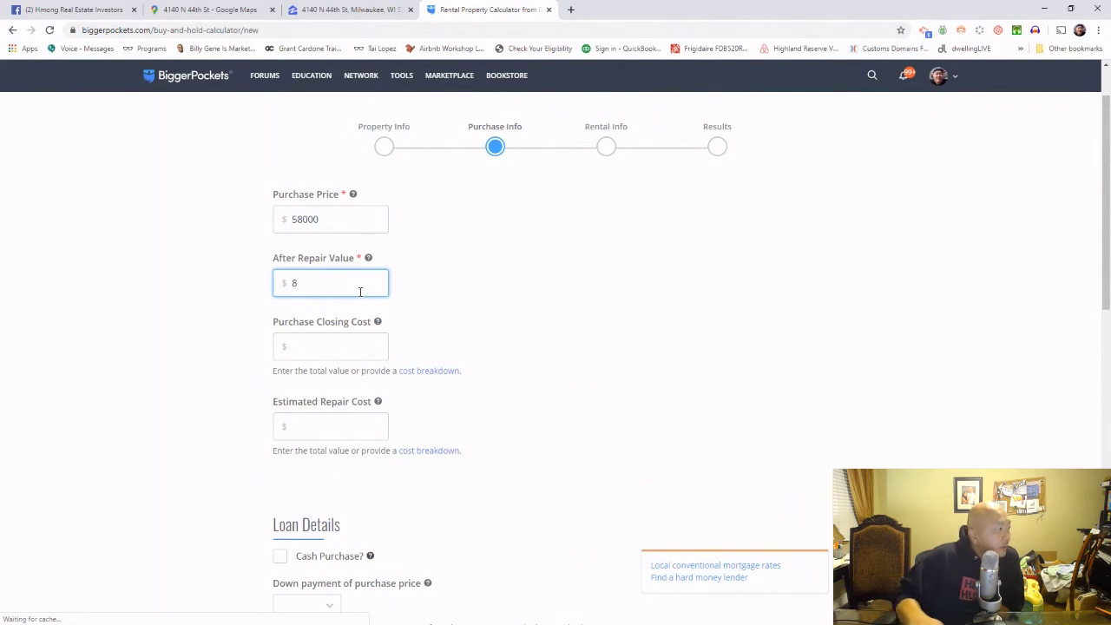
pyautogui.press('BackSpace')
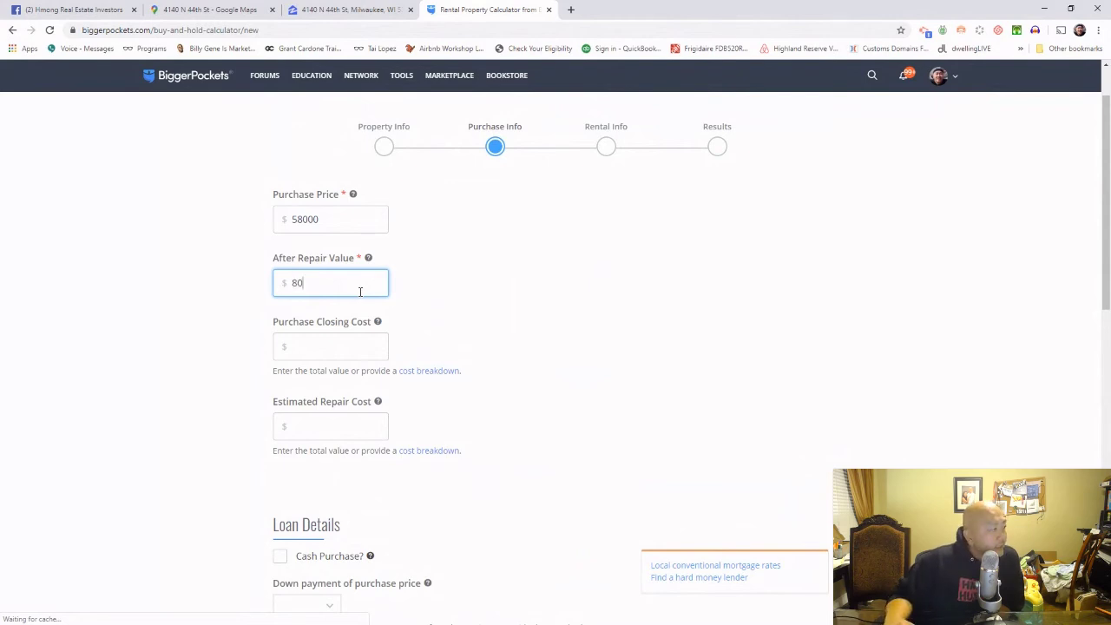
pyautogui.write('80000')
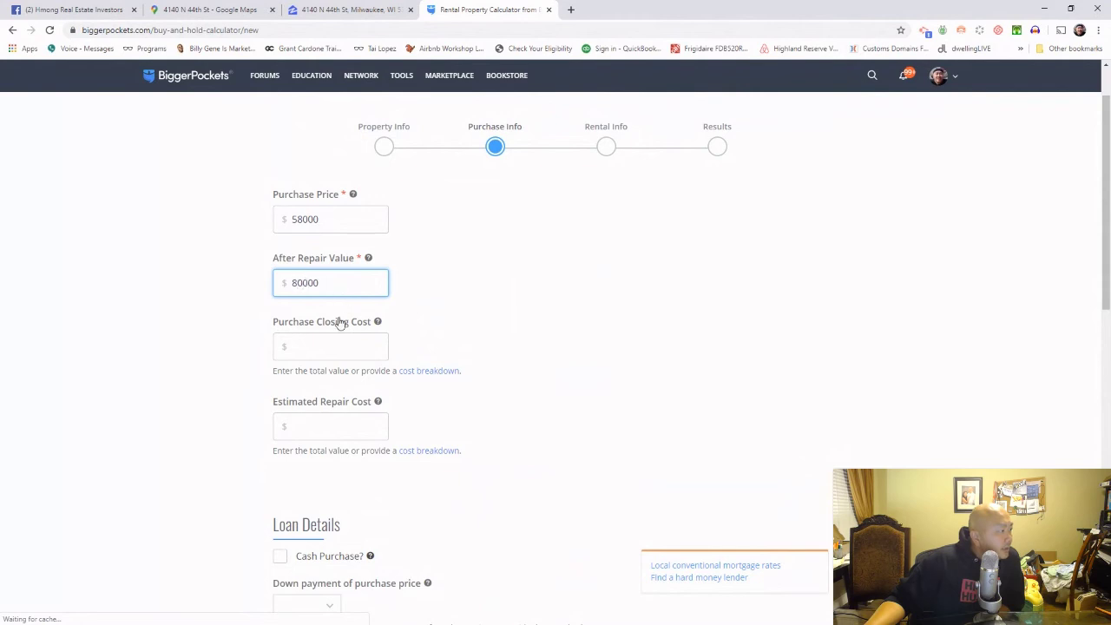
pyautogui.scroll(-2, 340, 295)
pyautogui.scroll(1, 339, 292)
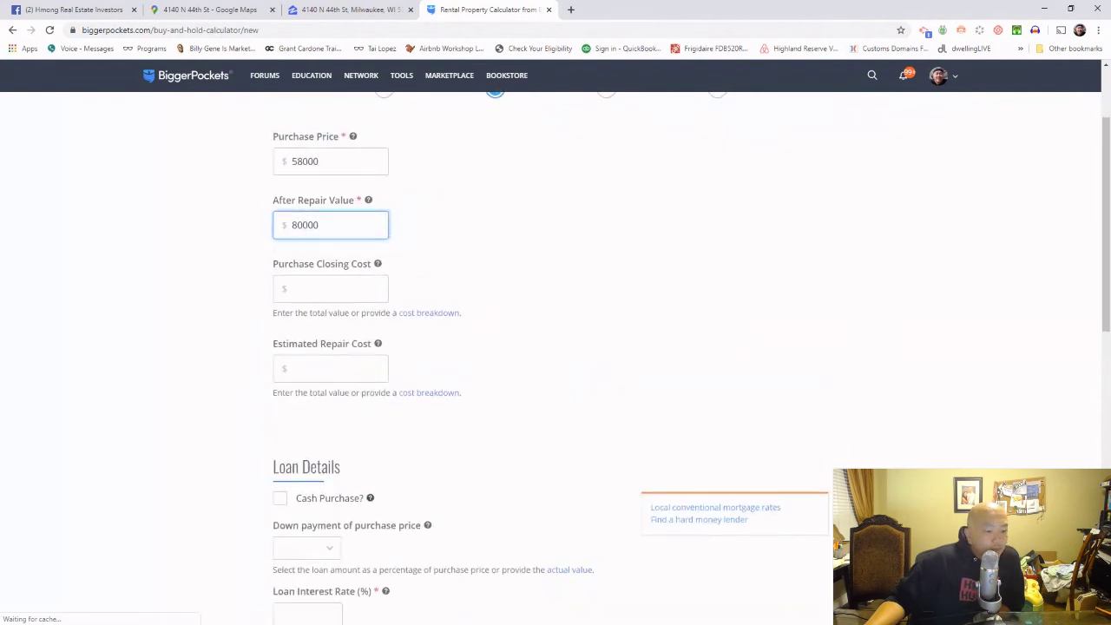
# Step: Work out 3% of the 58000 purchase price in the desktop calculator
pyautogui.hotkey('alt', 'Tab')
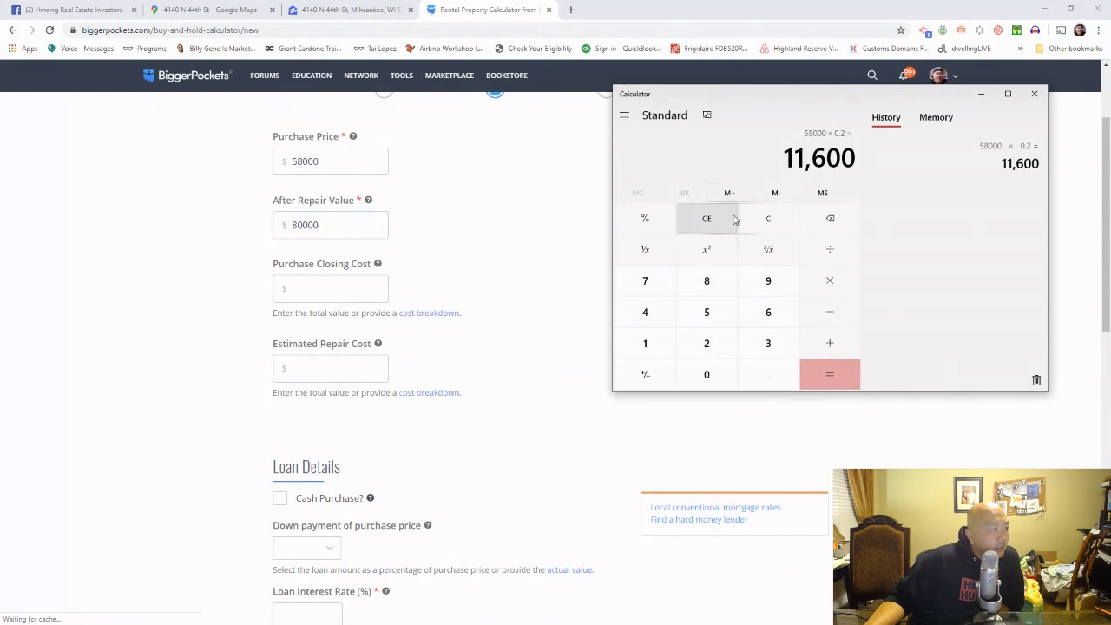
pyautogui.click(707, 218)
pyautogui.press('5')
pyautogui.press('8')
pyautogui.press('0')
pyautogui.press('0')
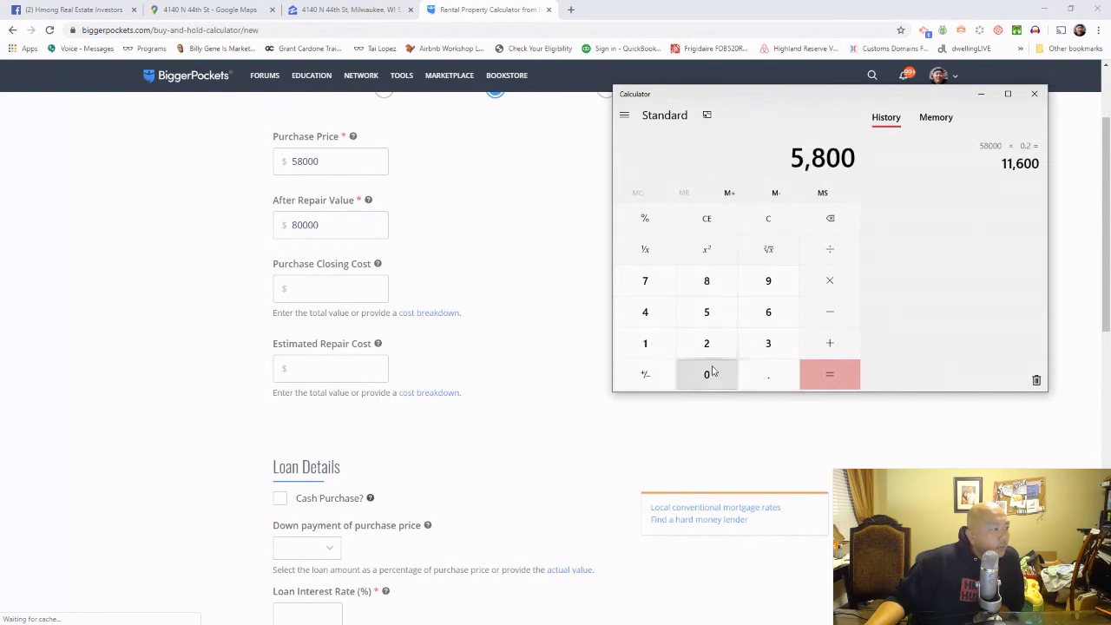
pyautogui.click(712, 372)
pyautogui.click(830, 281)
pyautogui.click(769, 374)
pyautogui.click(707, 375)
pyautogui.click(768, 343)
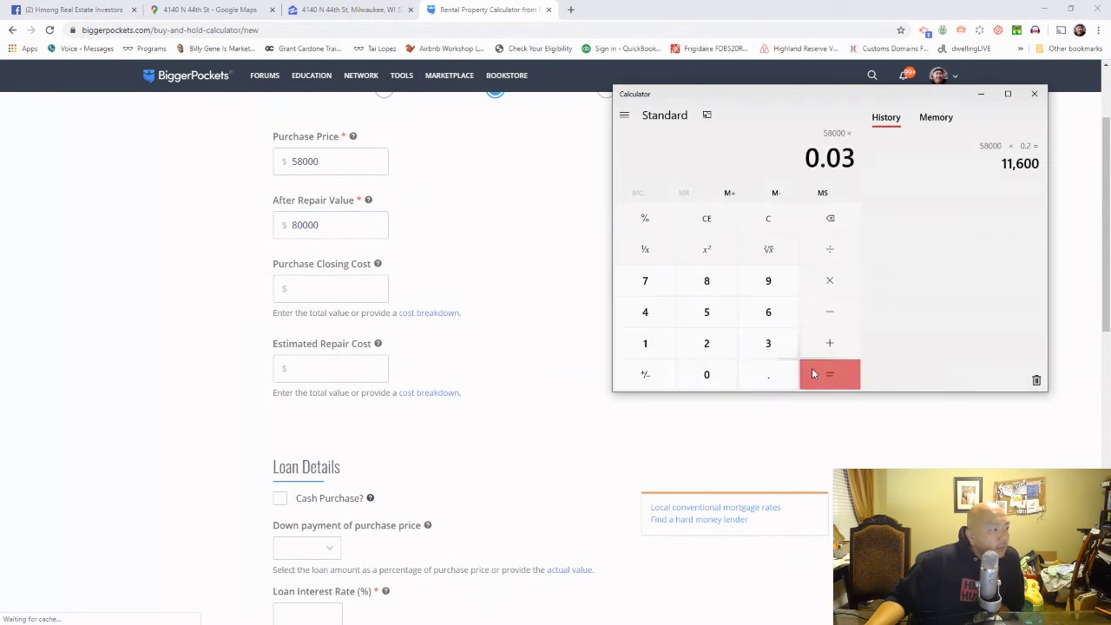
pyautogui.click(814, 373)
# Step: Enter a 2000 closing cost, tick Cash Purchase?, and continue to Rental Info
pyautogui.click(343, 291)
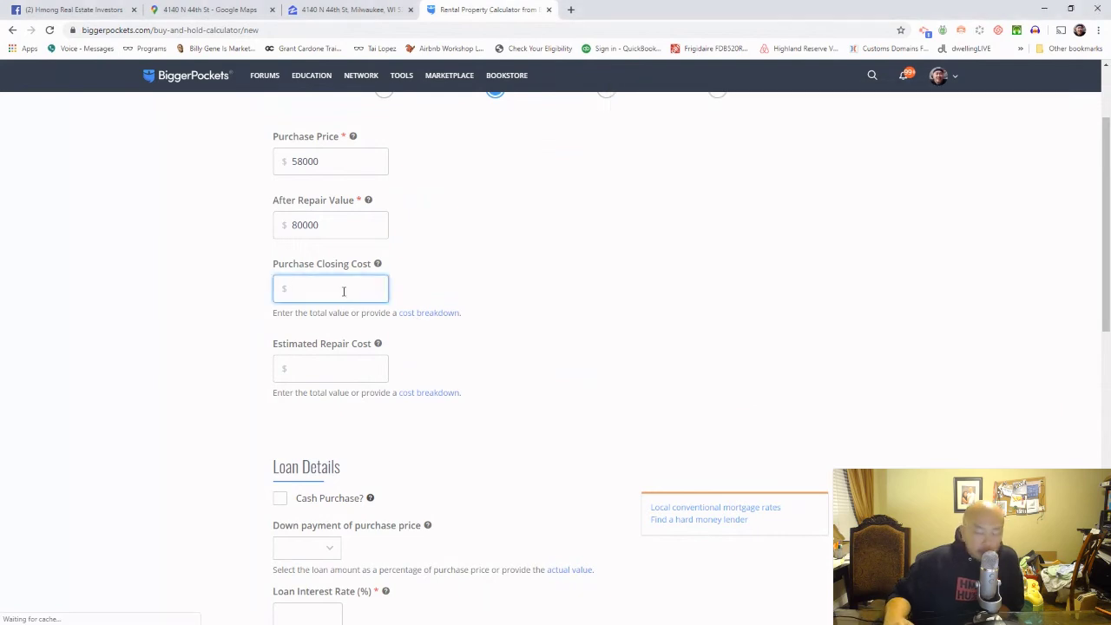
pyautogui.write('2000')
pyautogui.scroll(-2, 584, 379)
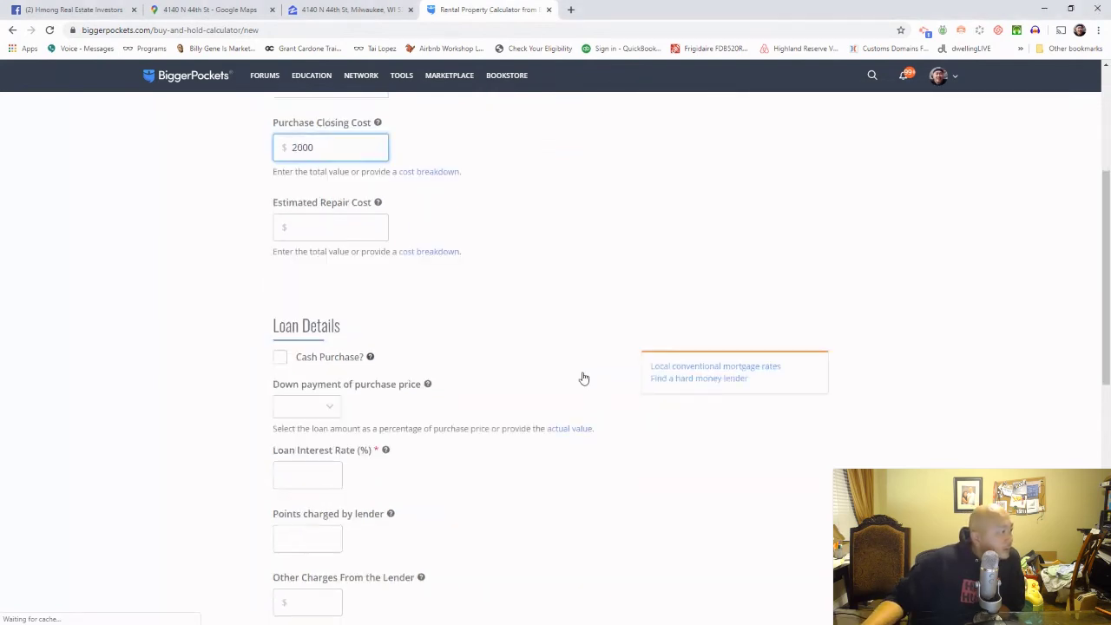
pyautogui.click(279, 324)
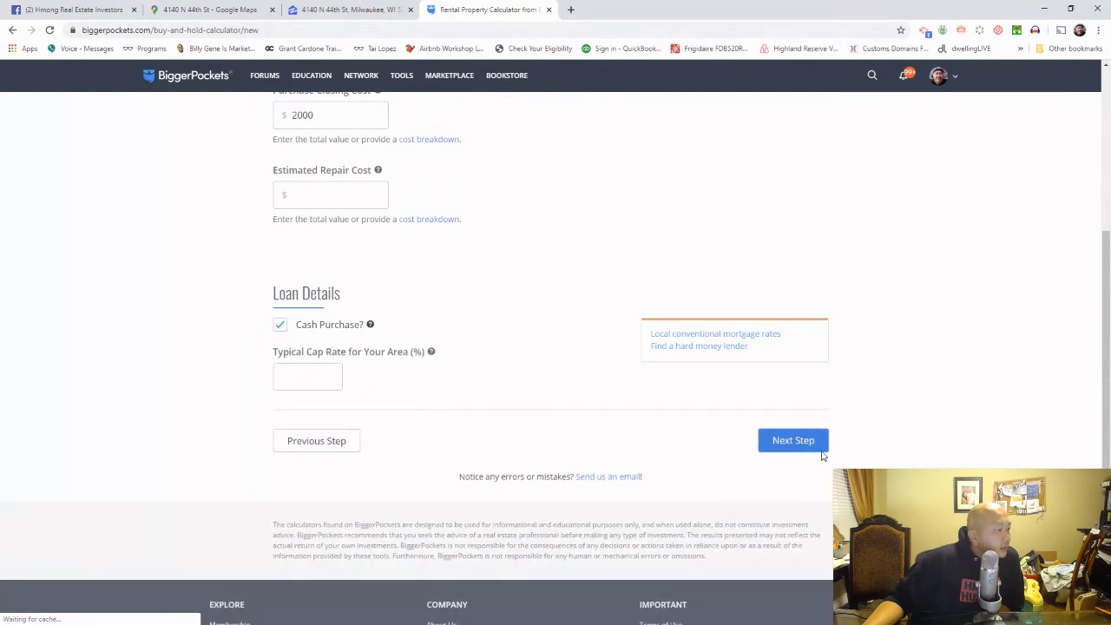
pyautogui.click(820, 449)
# Step: Enter $1,180 total gross monthly rent and $66 monthly insurance
pyautogui.click(326, 259)
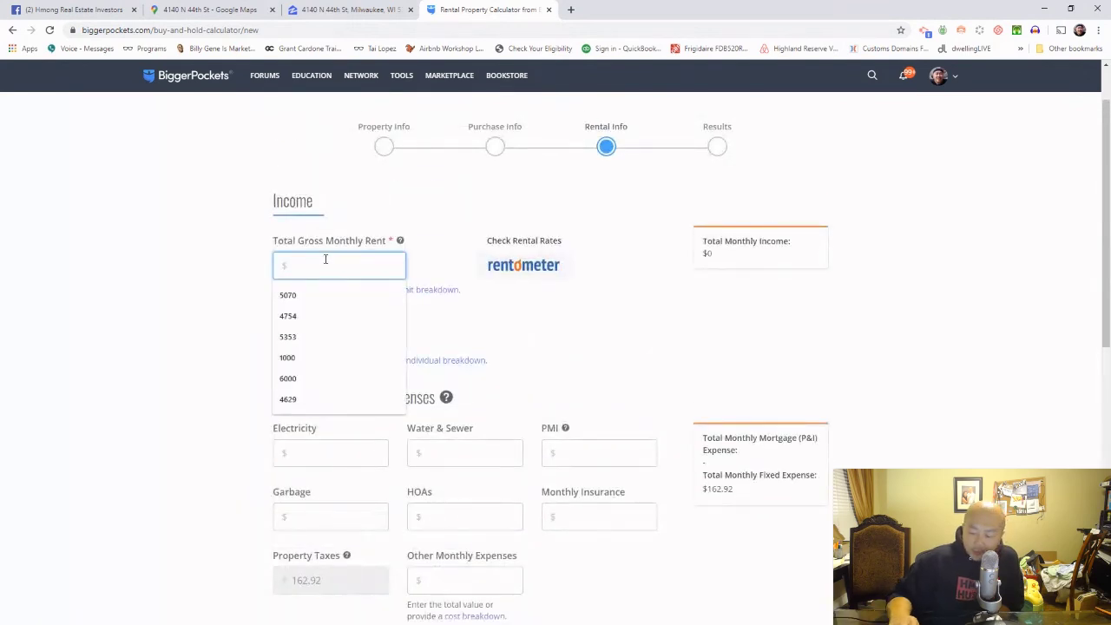
pyautogui.write('1180')
pyautogui.scroll(-2, 424, 352)
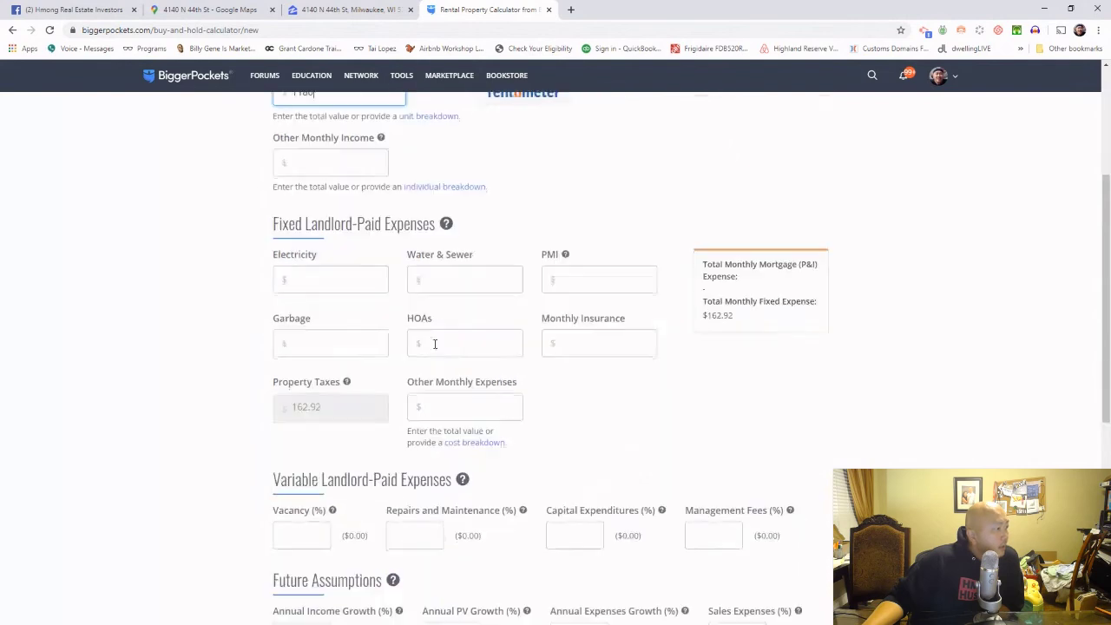
pyautogui.click(598, 341)
pyautogui.write('66')
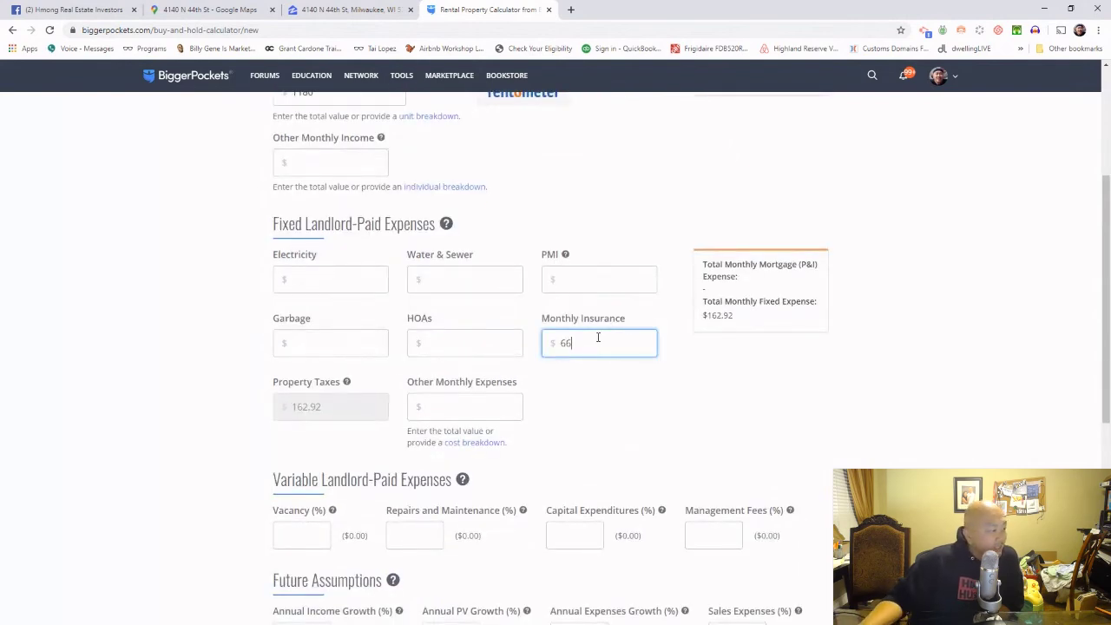
pyautogui.click(640, 412)
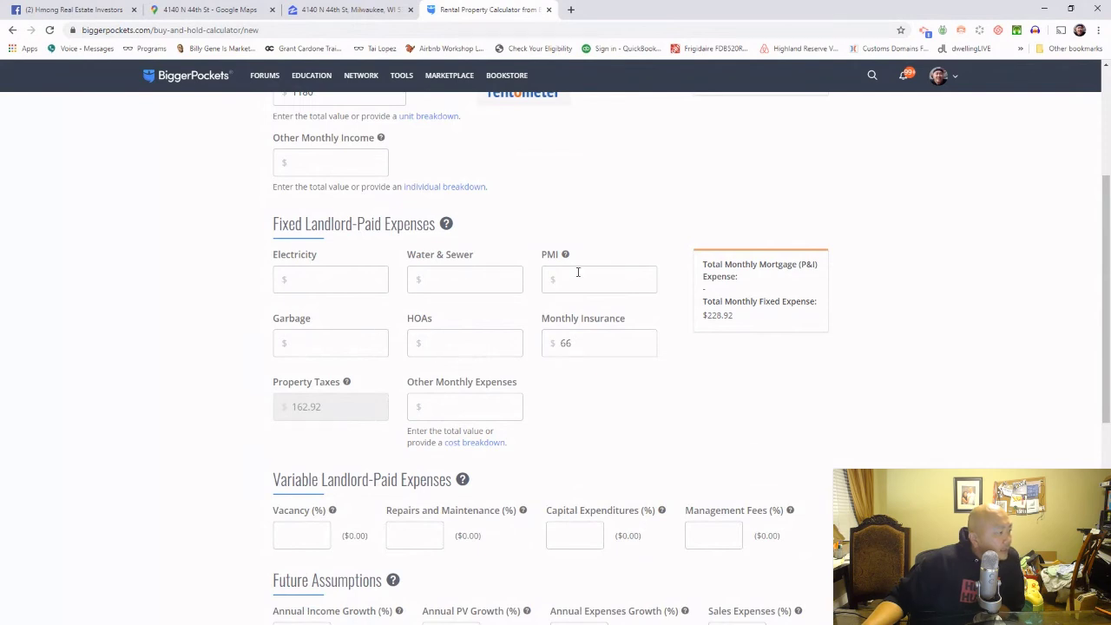
# Step: Set vacancy 5%, repairs 3%, capital expenditures 3%, management 7%, and calculate the results
pyautogui.scroll(-1, 501, 426)
pyautogui.click(307, 421)
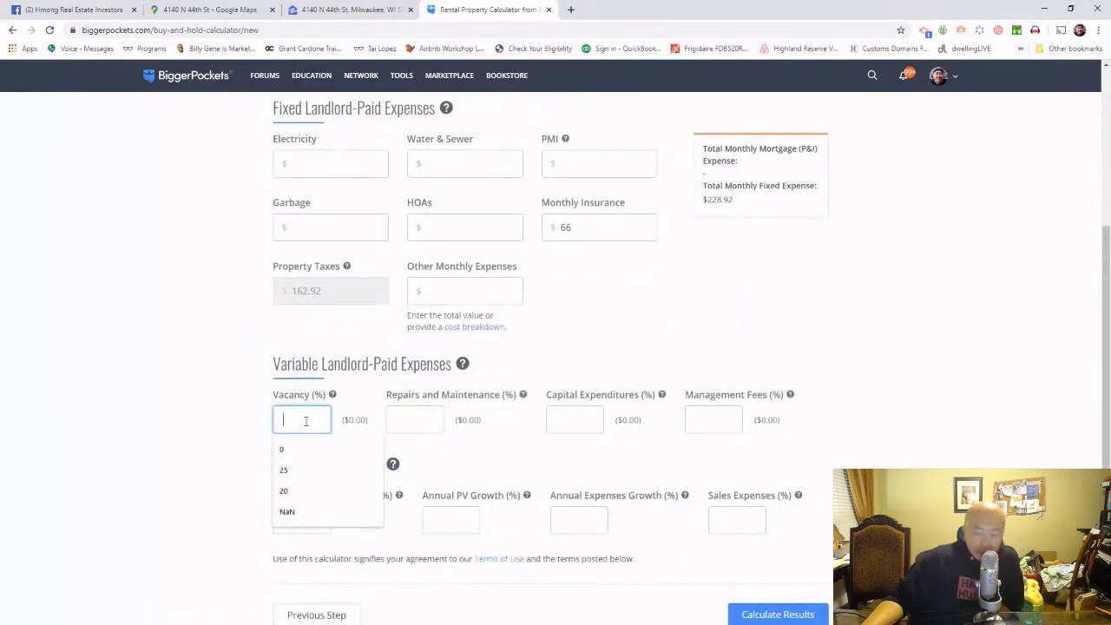
pyautogui.write('5')
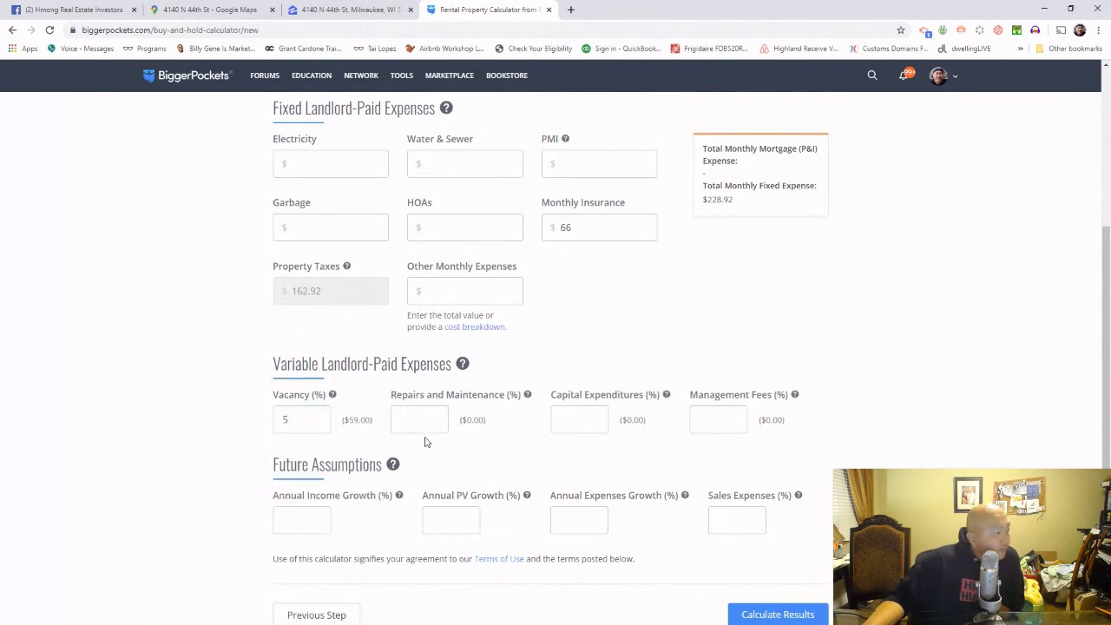
pyautogui.click(427, 415)
pyautogui.write('3')
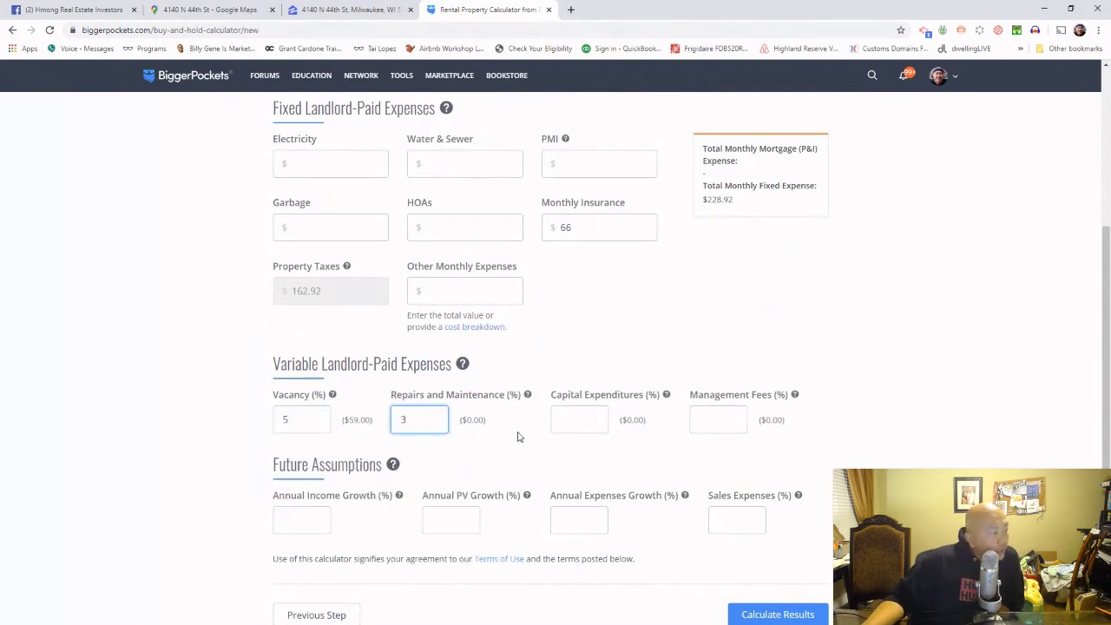
pyautogui.click(517, 437)
pyautogui.moveTo(471, 420); pyautogui.dragTo(495, 428)
pyautogui.click(573, 428)
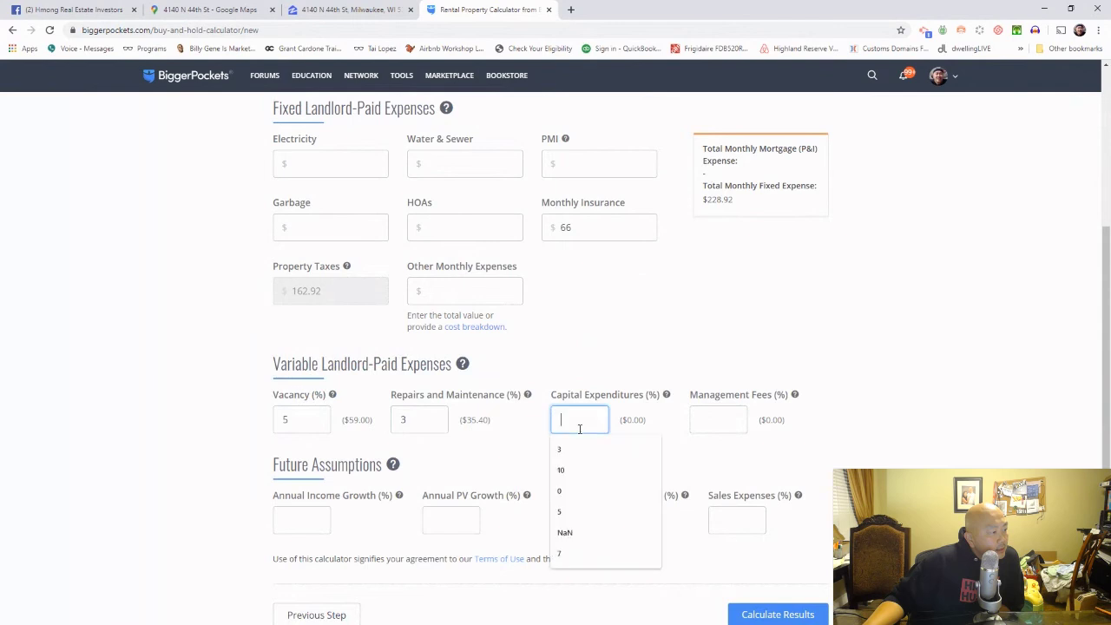
pyautogui.write('3')
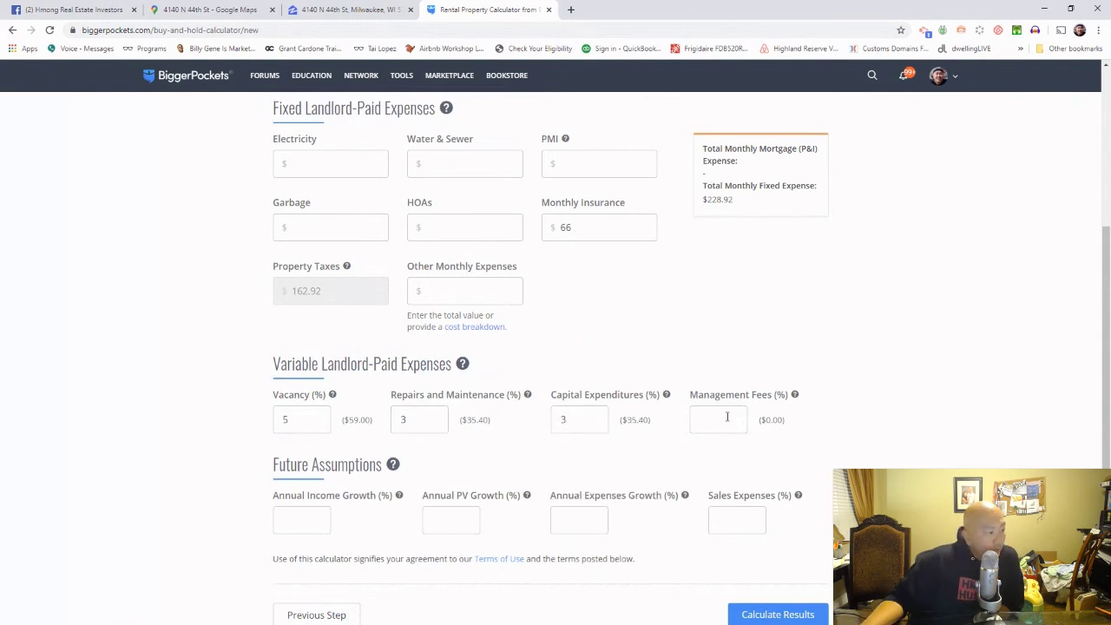
pyautogui.click(704, 421)
pyautogui.write('7')
pyautogui.click(758, 445)
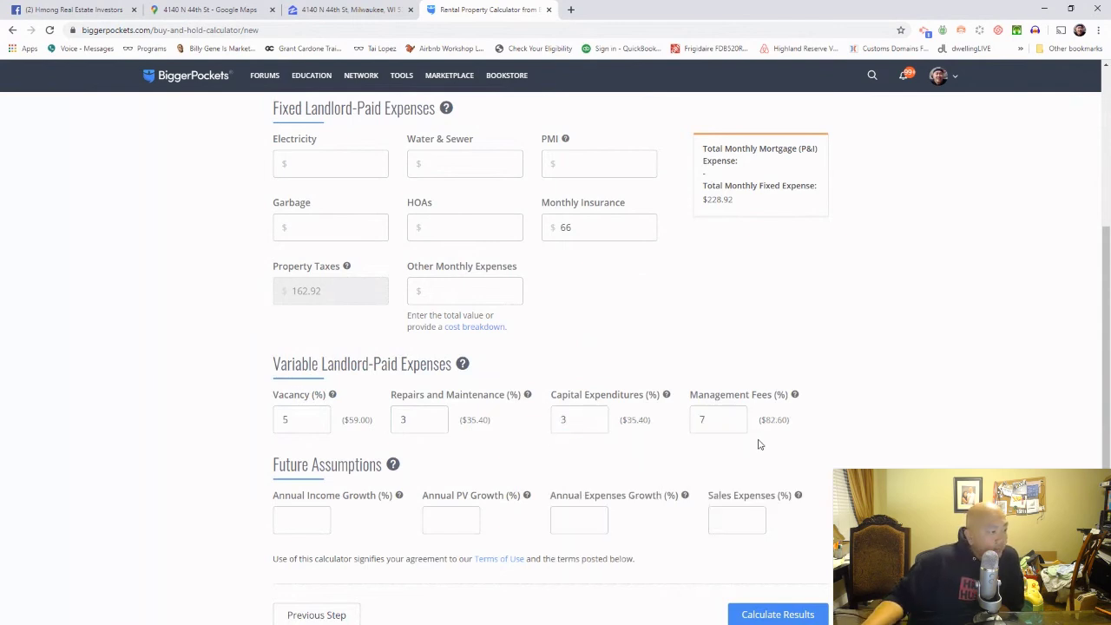
pyautogui.click(808, 614)
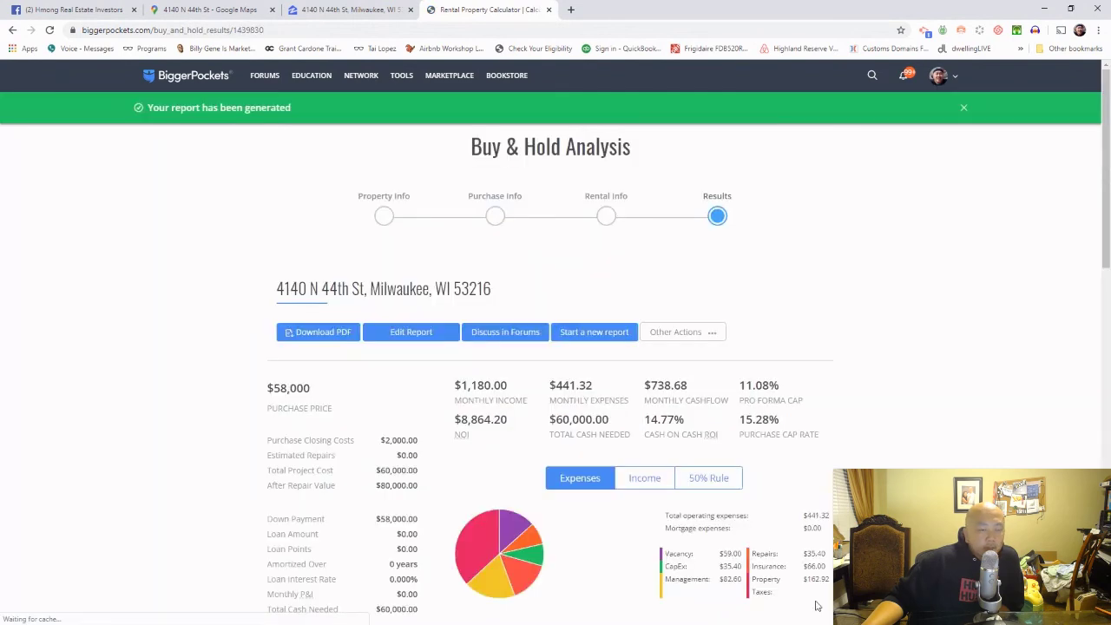
# Step: Highlight the 15.28% cap rate, $738.68 cashflow, 14.77% CoC ROI and $60,000 project cost
pyautogui.moveTo(787, 426); pyautogui.dragTo(743, 421)
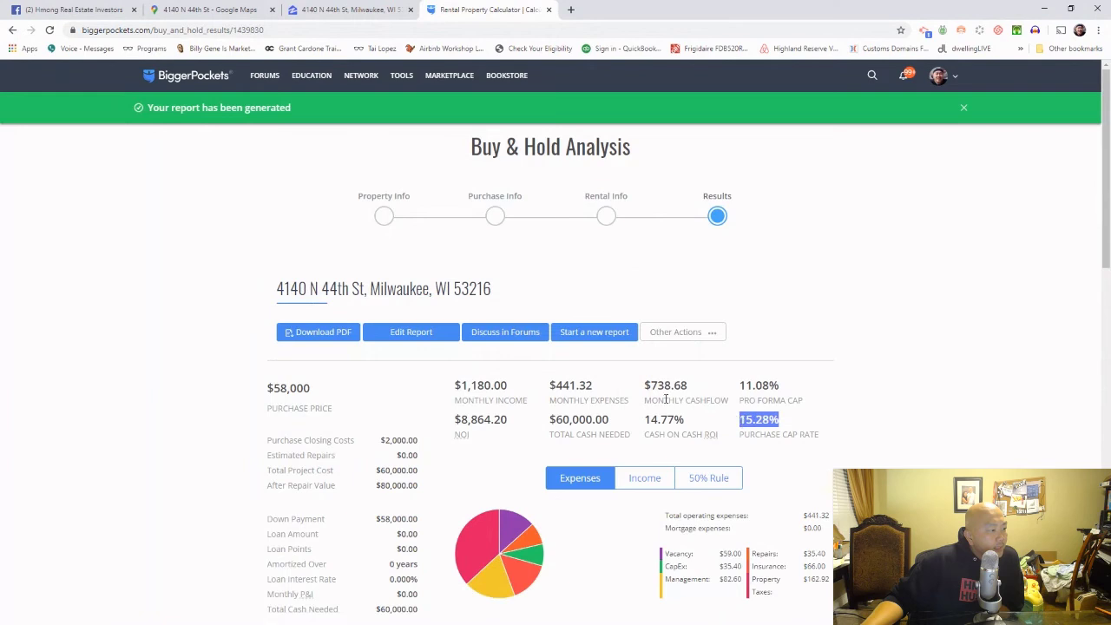
pyautogui.moveTo(702, 387); pyautogui.dragTo(651, 385)
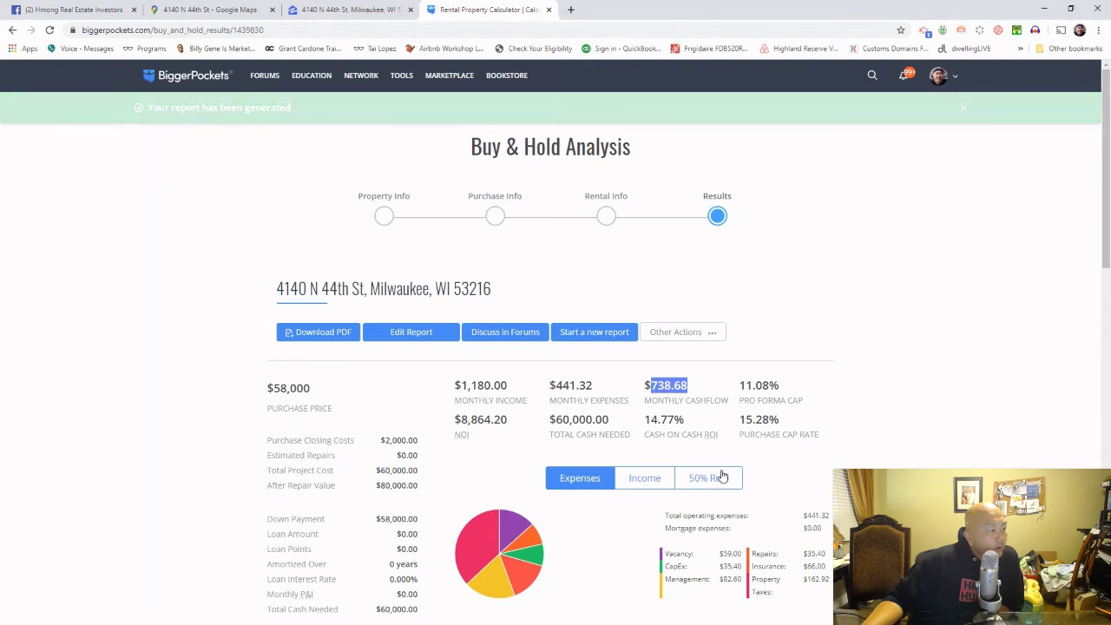
pyautogui.moveTo(703, 423); pyautogui.dragTo(551, 434)
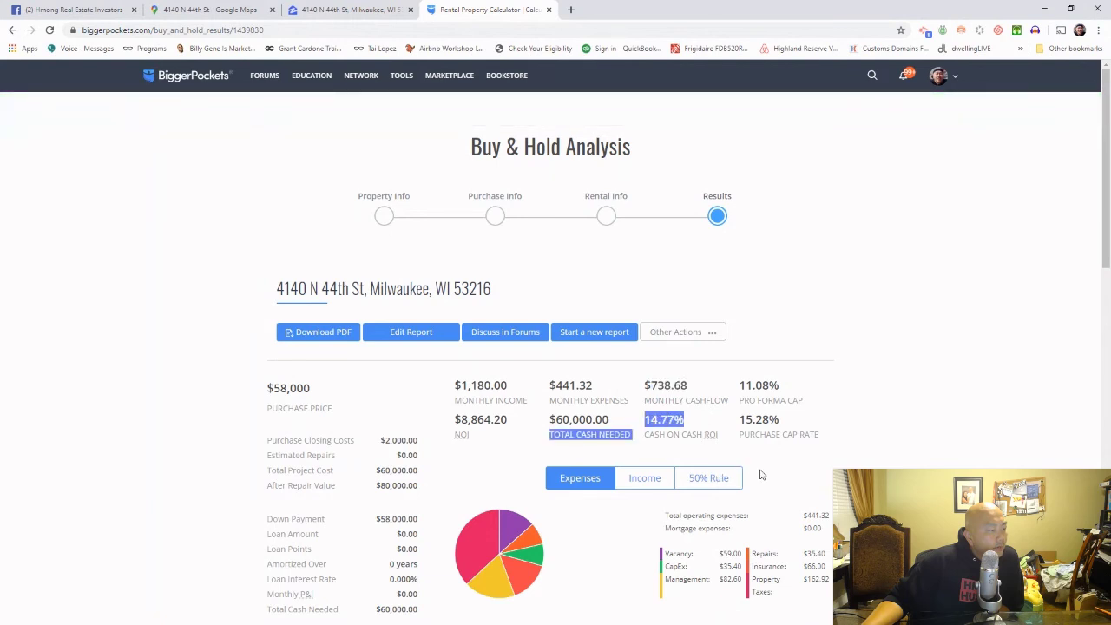
pyautogui.moveTo(689, 387); pyautogui.dragTo(645, 380)
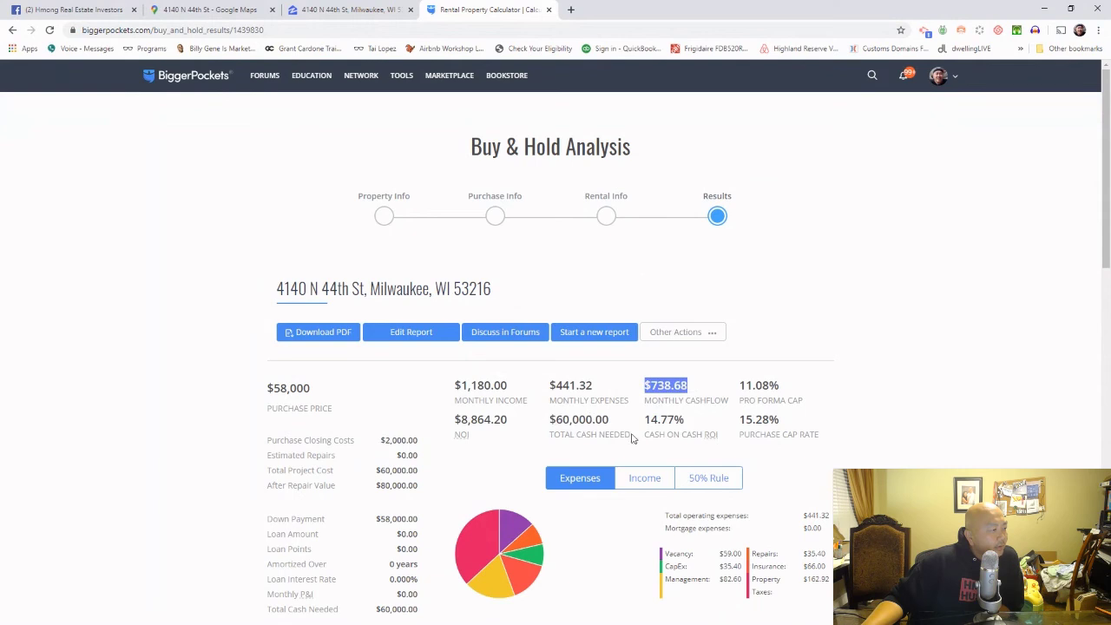
pyautogui.moveTo(615, 423); pyautogui.dragTo(557, 420)
pyautogui.moveTo(422, 485); pyautogui.dragTo(390, 474)
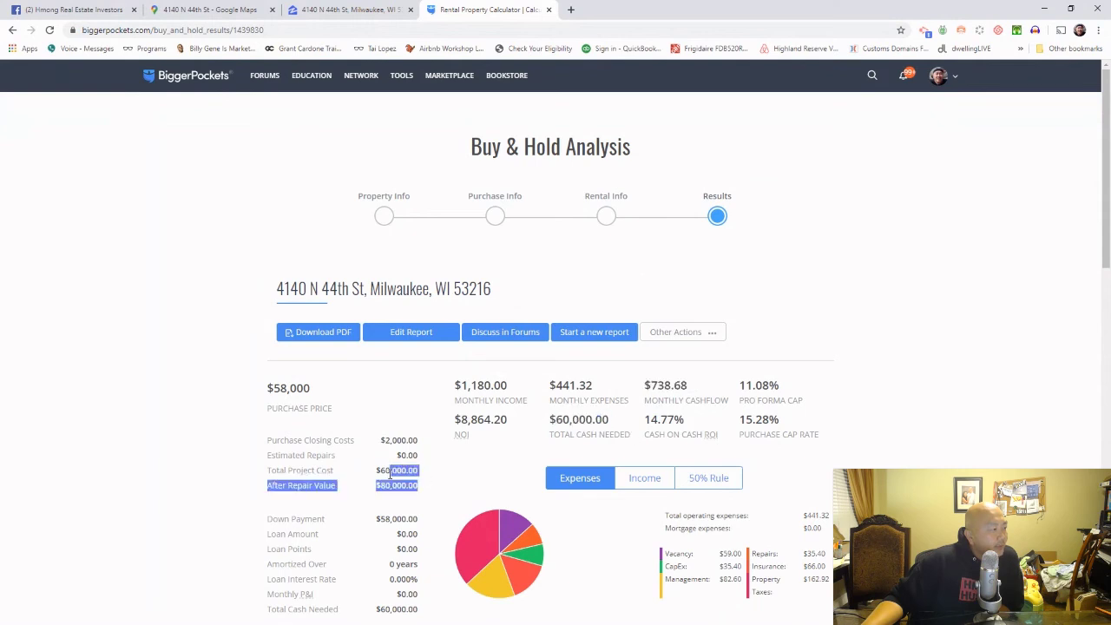
pyautogui.click(392, 474)
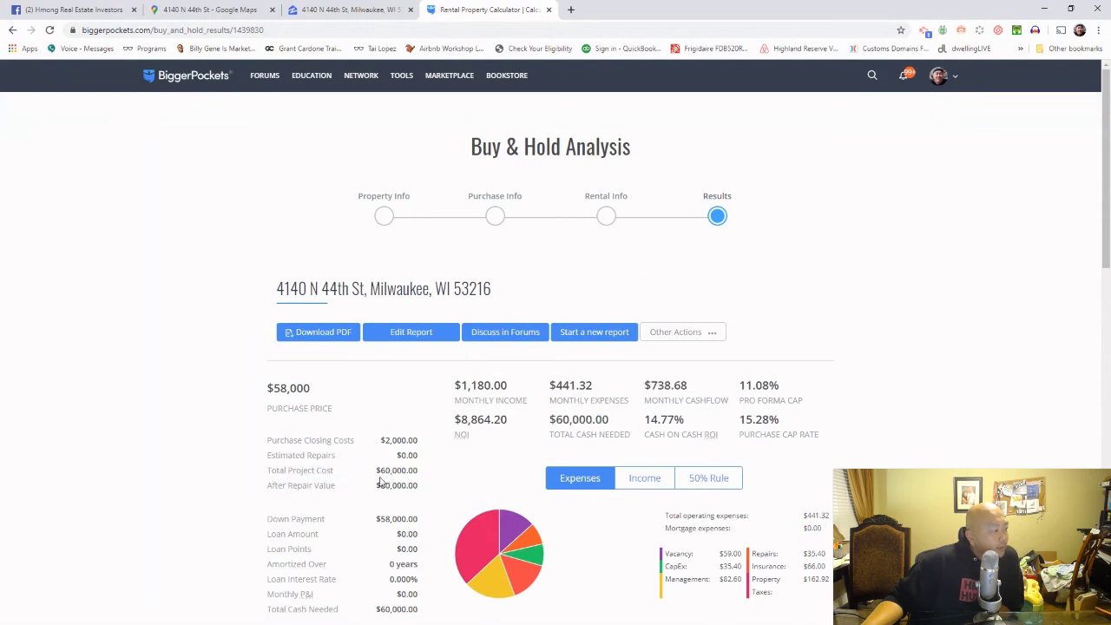
pyautogui.moveTo(376, 473); pyautogui.dragTo(403, 473)
pyautogui.click(379, 475)
# Step: Reopen the report and change the After Repair Value to 58000 in Purchase Info
pyautogui.click(408, 338)
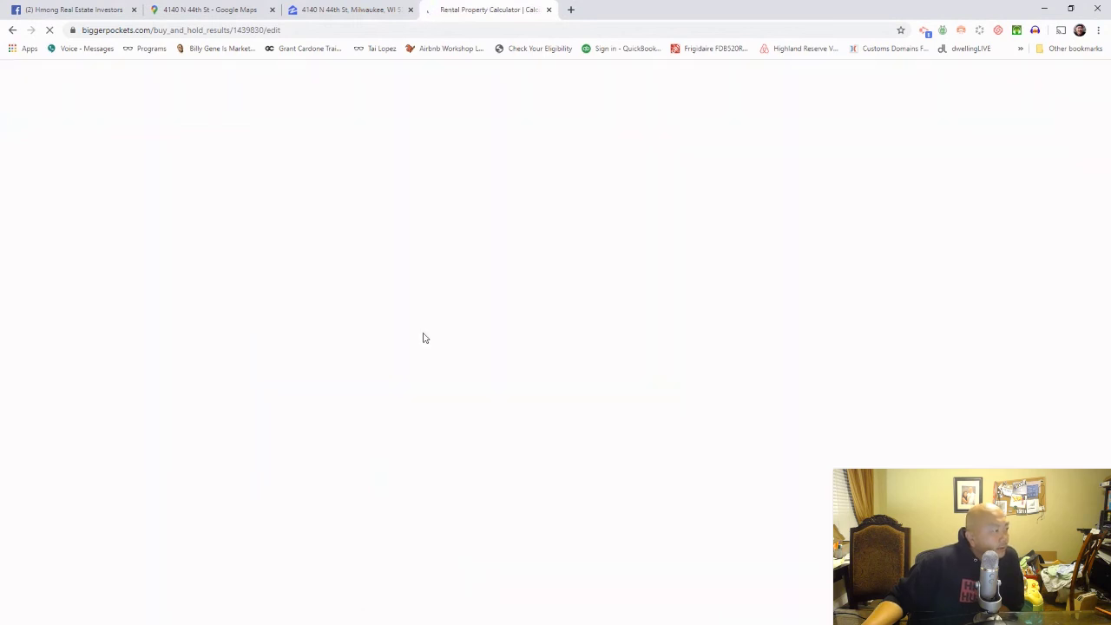
pyautogui.scroll(-3, 426, 351)
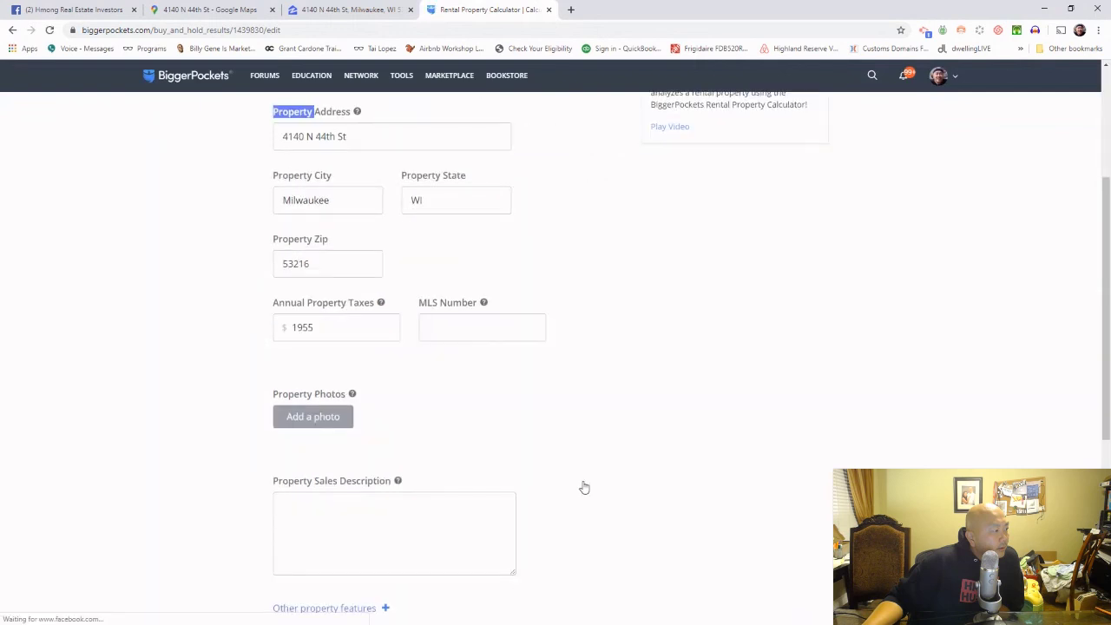
pyautogui.scroll(-5, 585, 488)
pyautogui.click(777, 323)
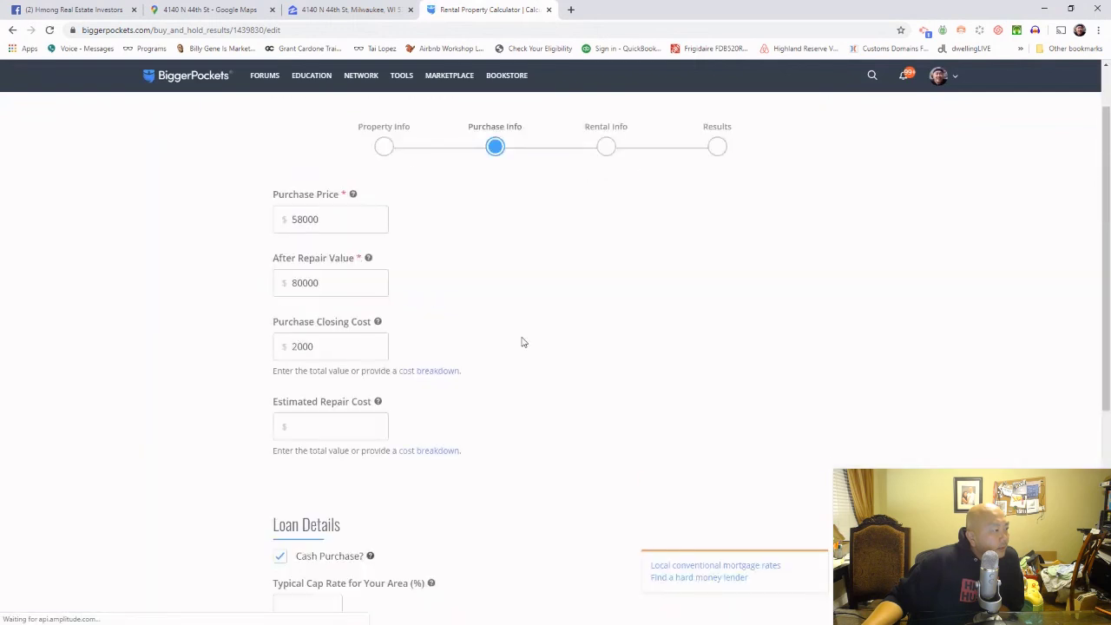
pyautogui.doubleClick(342, 290)
pyautogui.write('1')
pyautogui.scroll(-3, 521, 409)
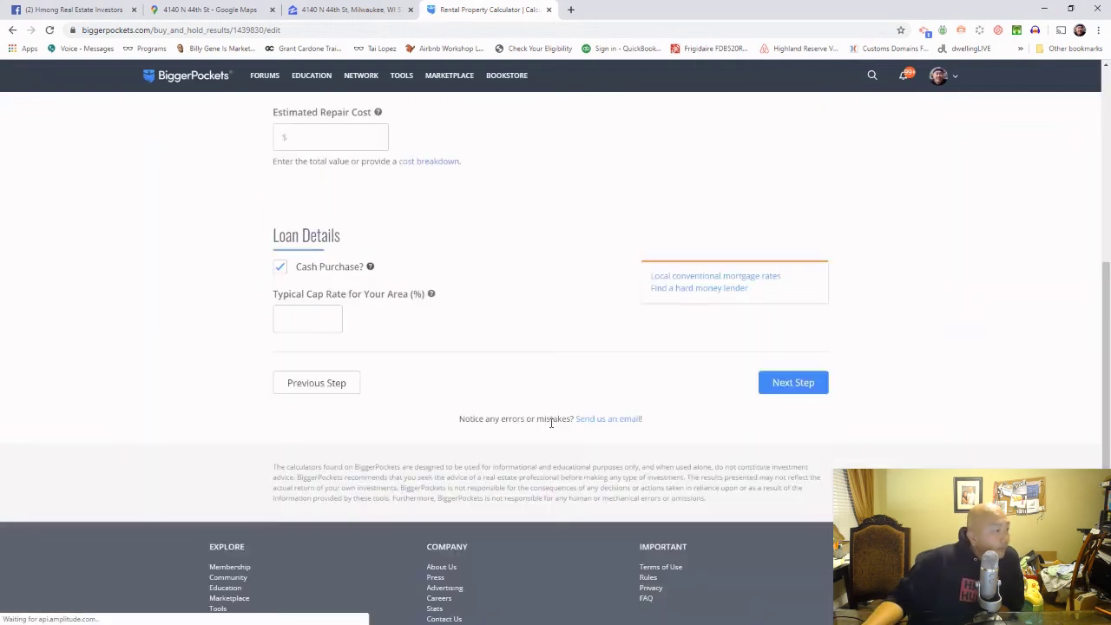
pyautogui.click(781, 383)
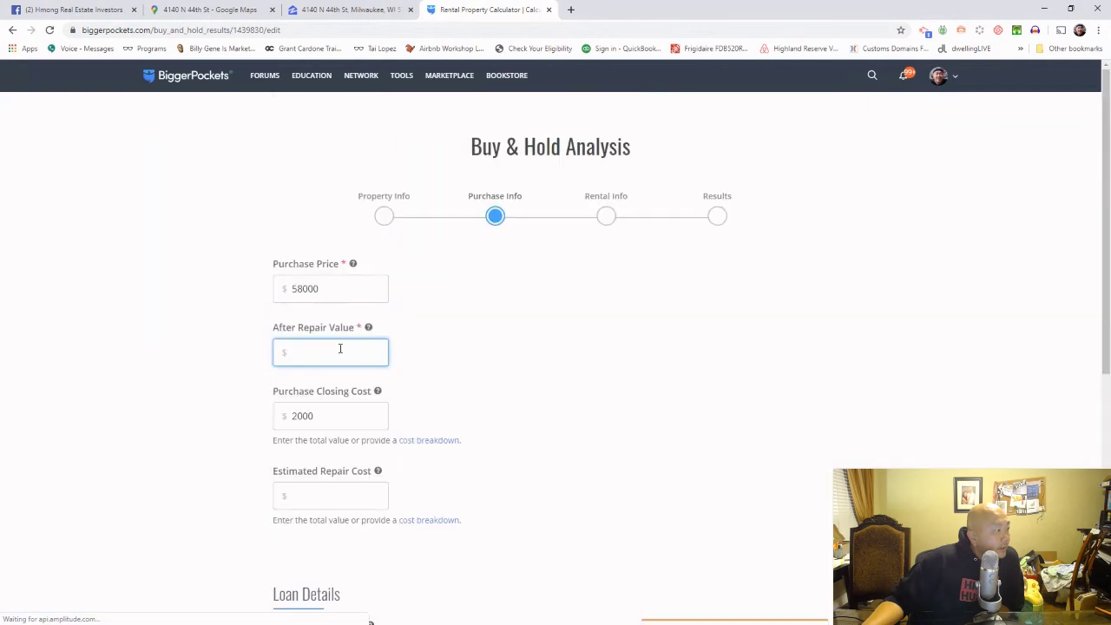
pyautogui.write('58000')
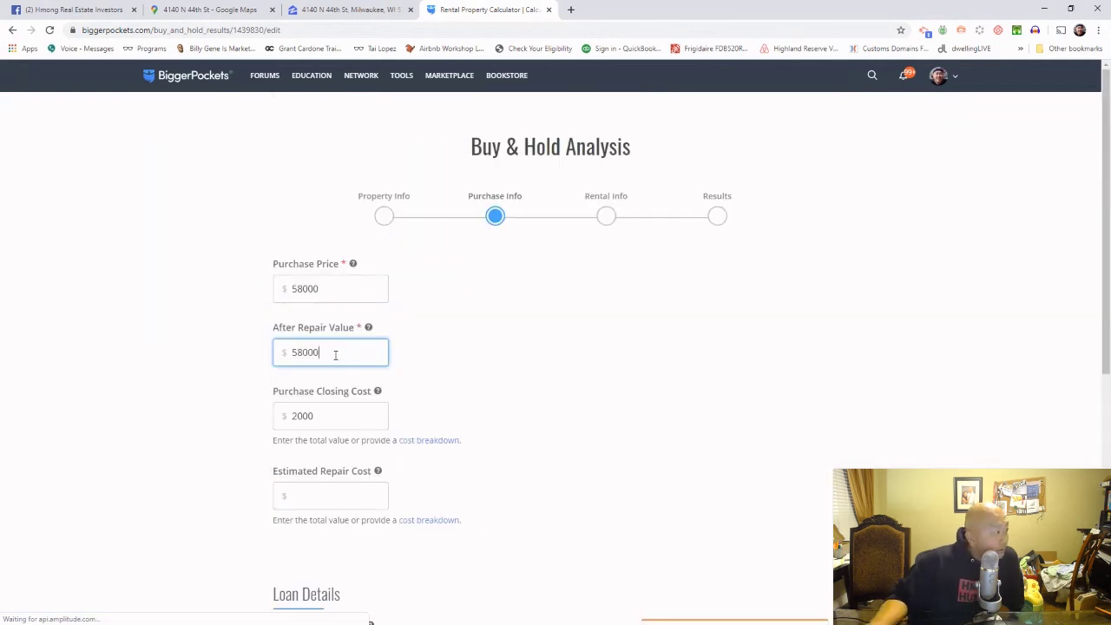
# Step: Continue through Rental Info and recalculate the analysis with the new value
pyautogui.scroll(-4, 561, 466)
pyautogui.click(811, 342)
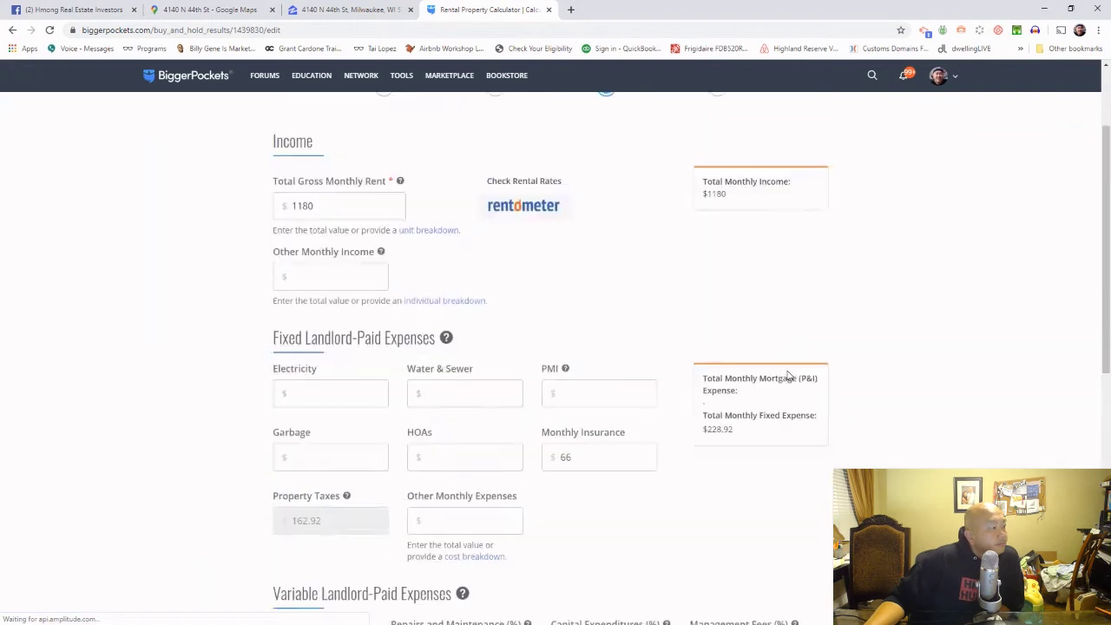
pyautogui.scroll(-4, 799, 385)
pyautogui.click(776, 559)
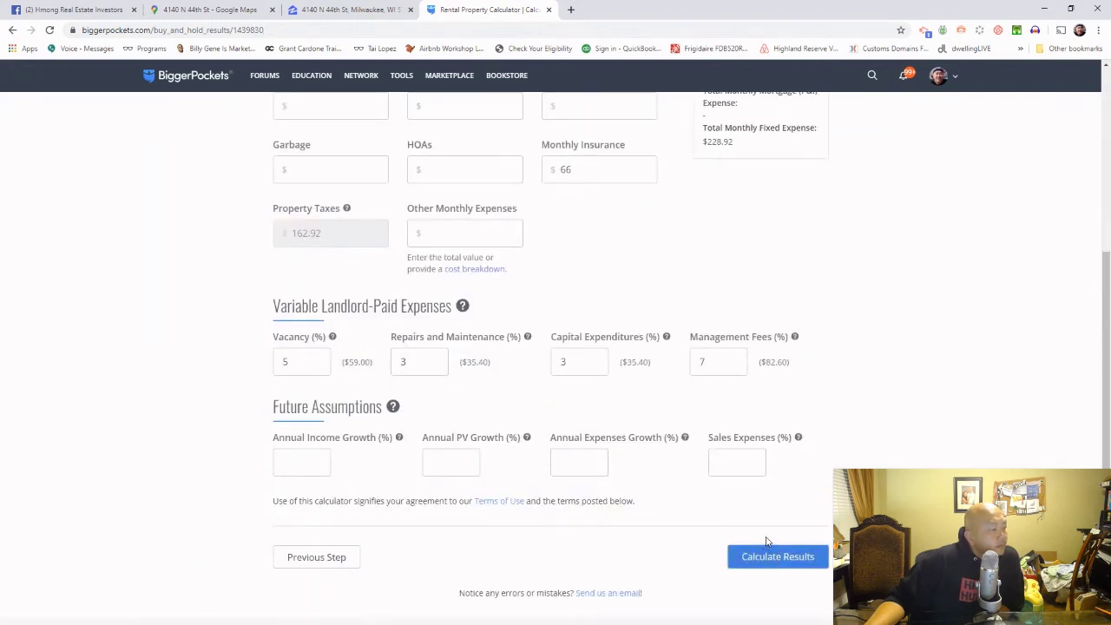
# Step: Highlight the 14.77% cash on cash ROI and $738.68 monthly cashflow, then scroll to Financial Info
pyautogui.moveTo(692, 426); pyautogui.dragTo(660, 414)
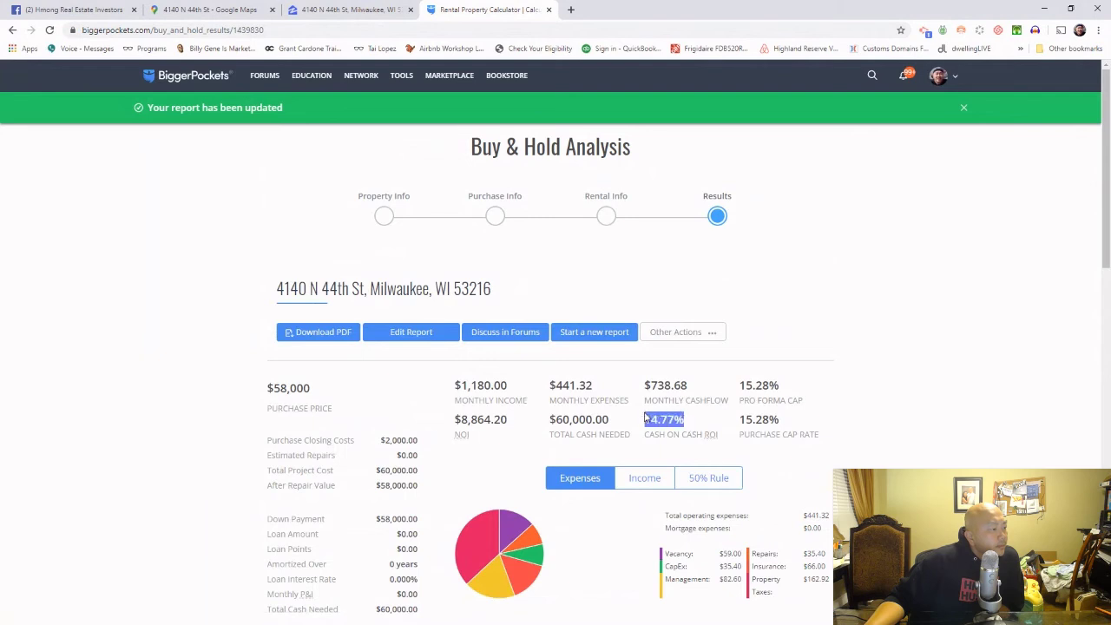
pyautogui.click(698, 434)
pyautogui.doubleClick(698, 422)
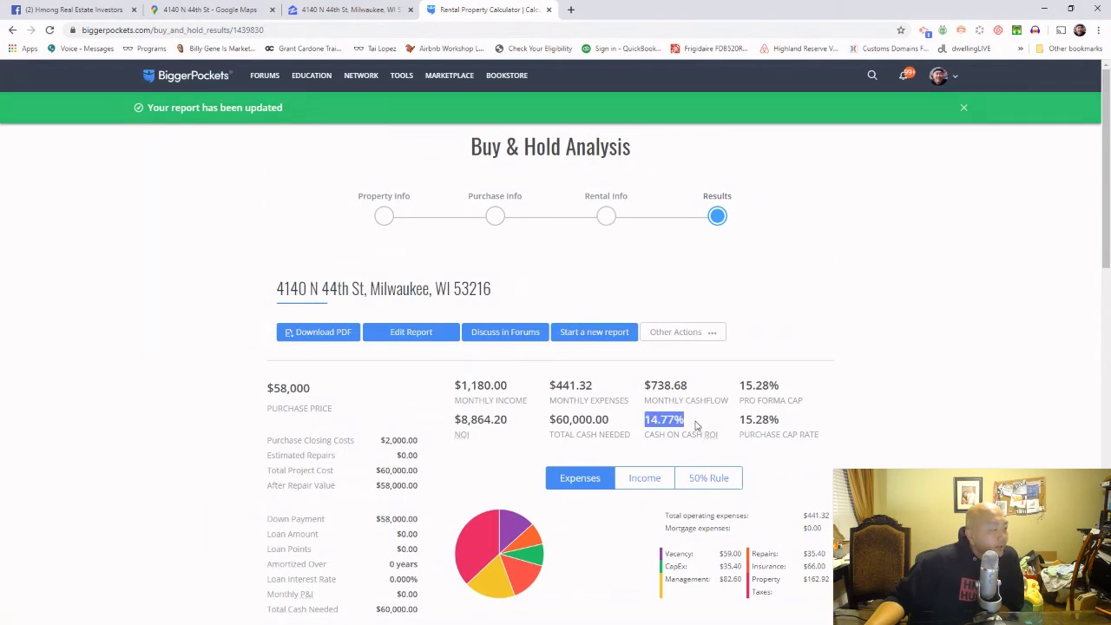
pyautogui.moveTo(696, 424); pyautogui.dragTo(650, 424)
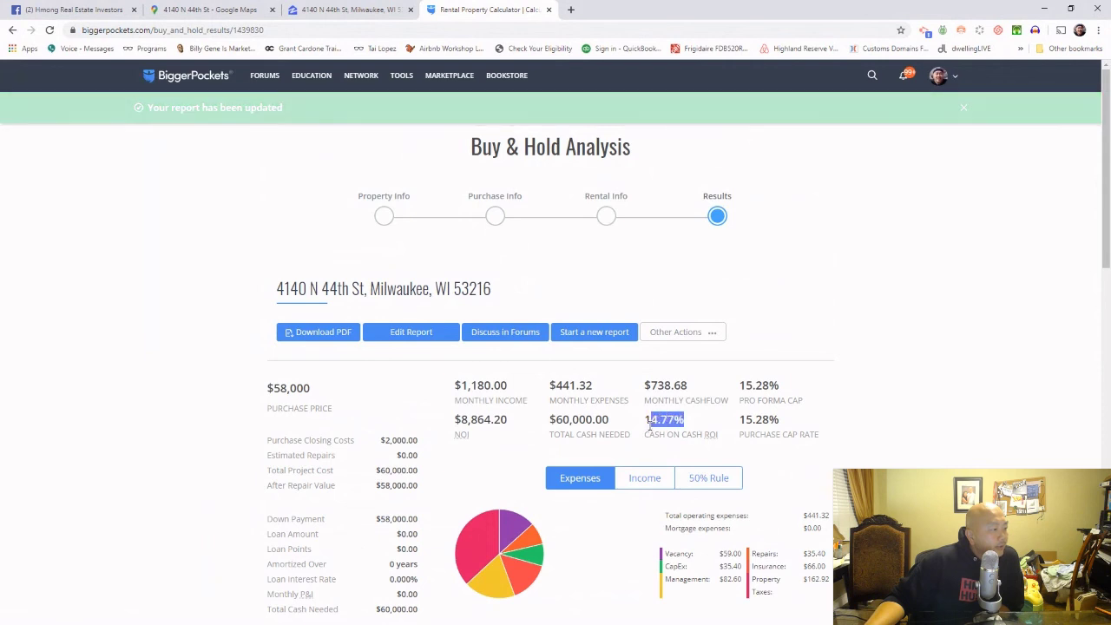
pyautogui.click(679, 410)
pyautogui.moveTo(703, 393); pyautogui.dragTo(658, 388)
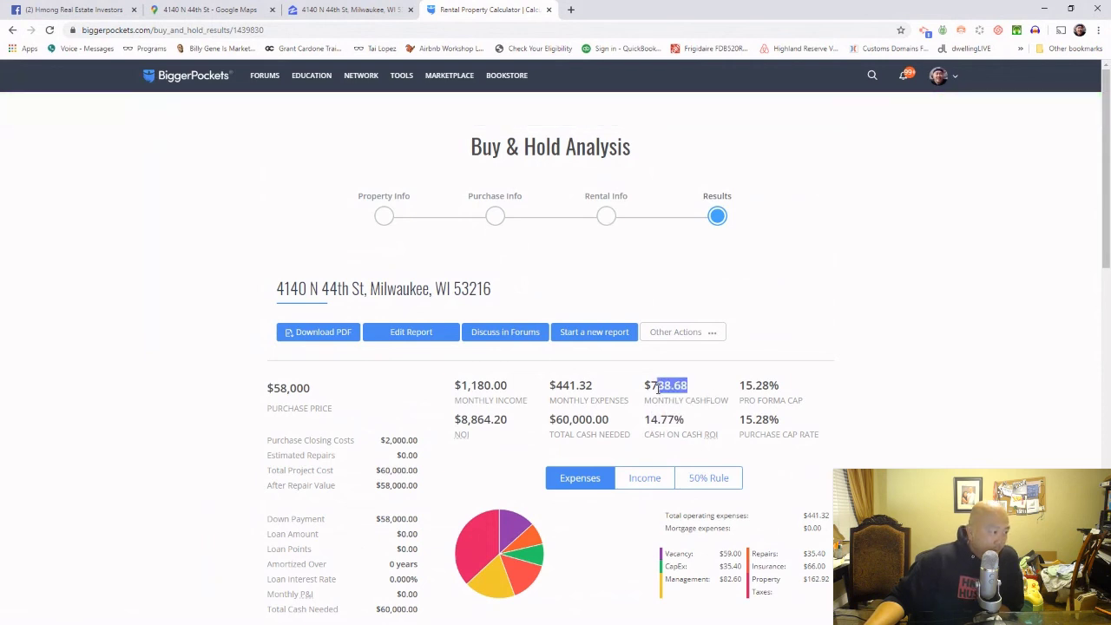
pyautogui.click(708, 429)
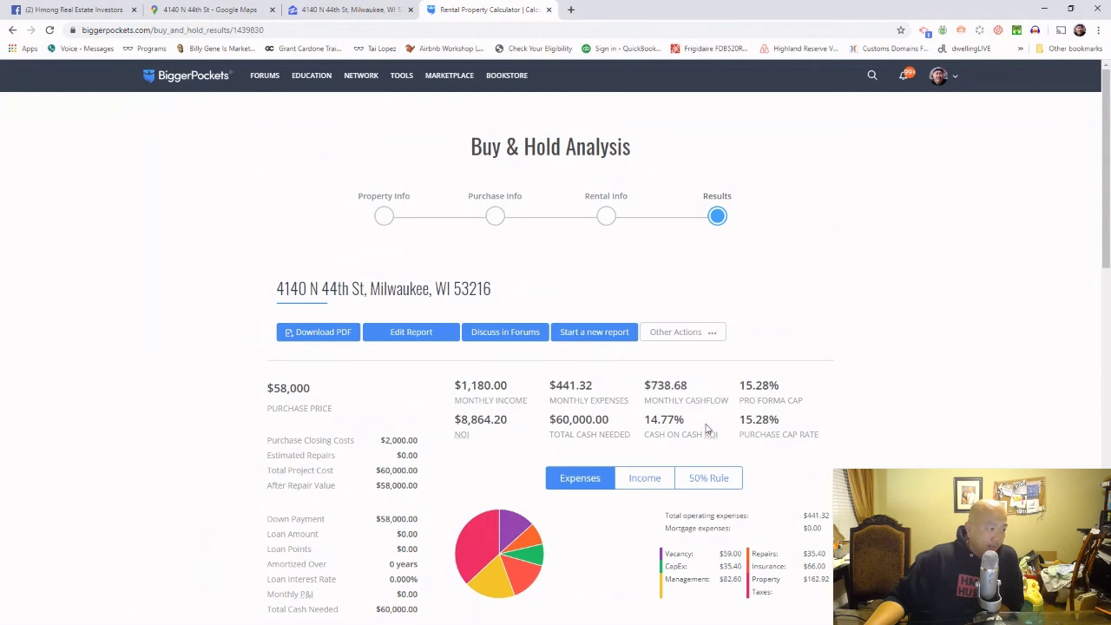
pyautogui.moveTo(706, 422); pyautogui.dragTo(659, 420)
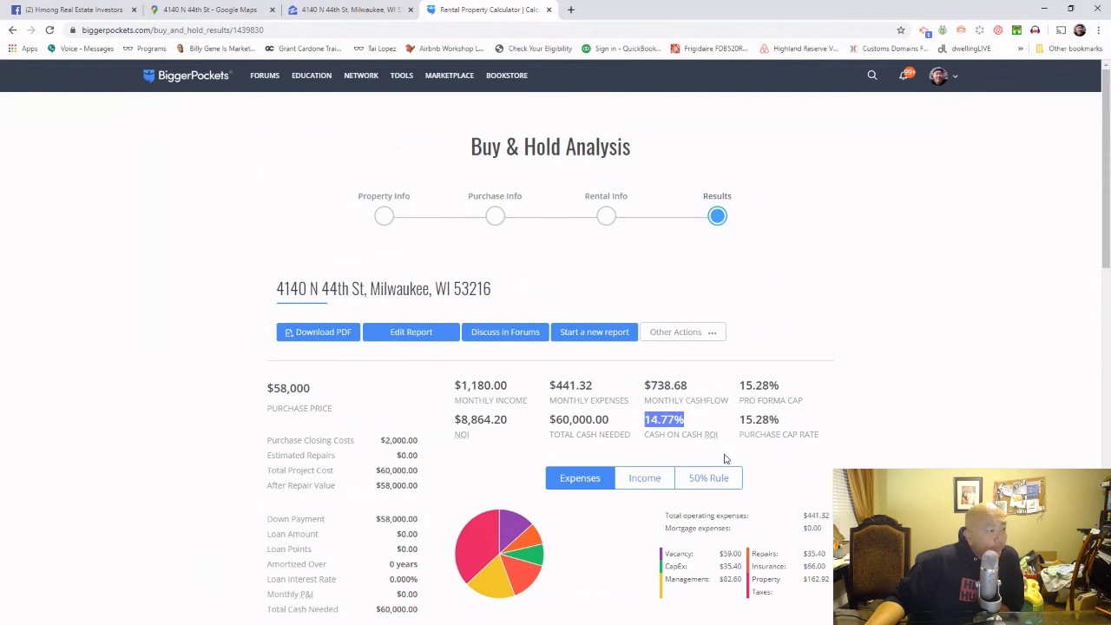
pyautogui.click(709, 423)
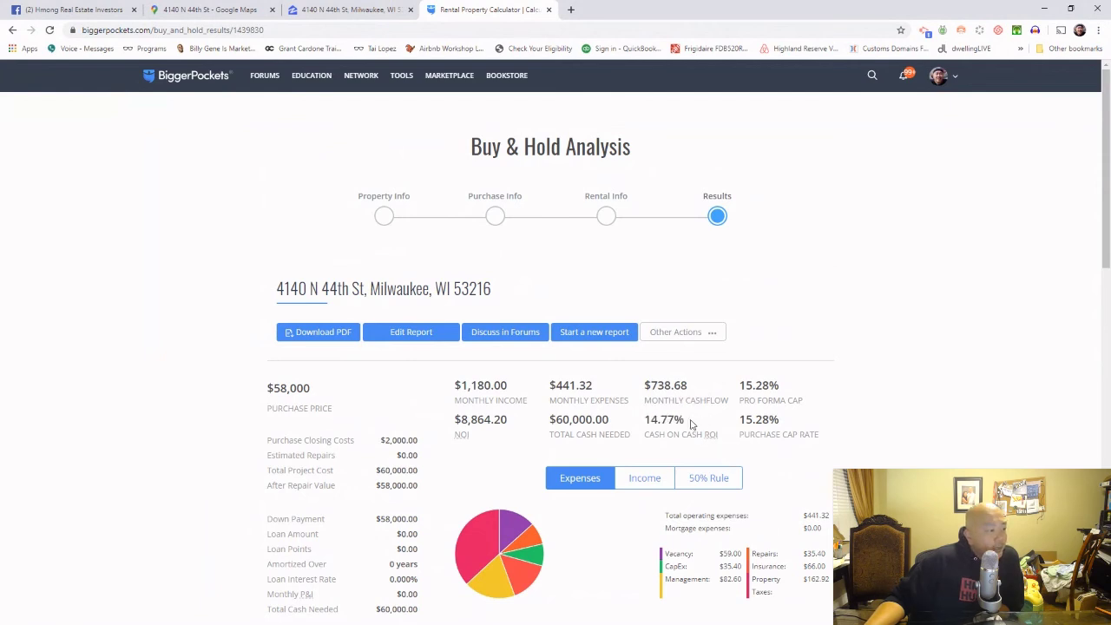
pyautogui.moveTo(692, 423); pyautogui.dragTo(653, 420)
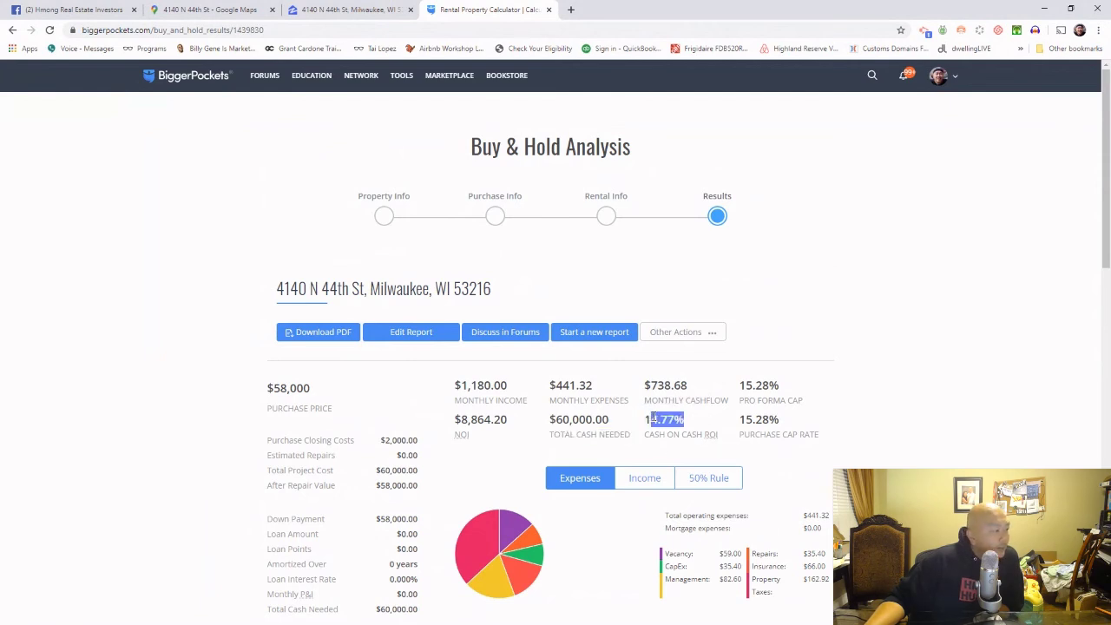
pyautogui.scroll(-3, 670, 459)
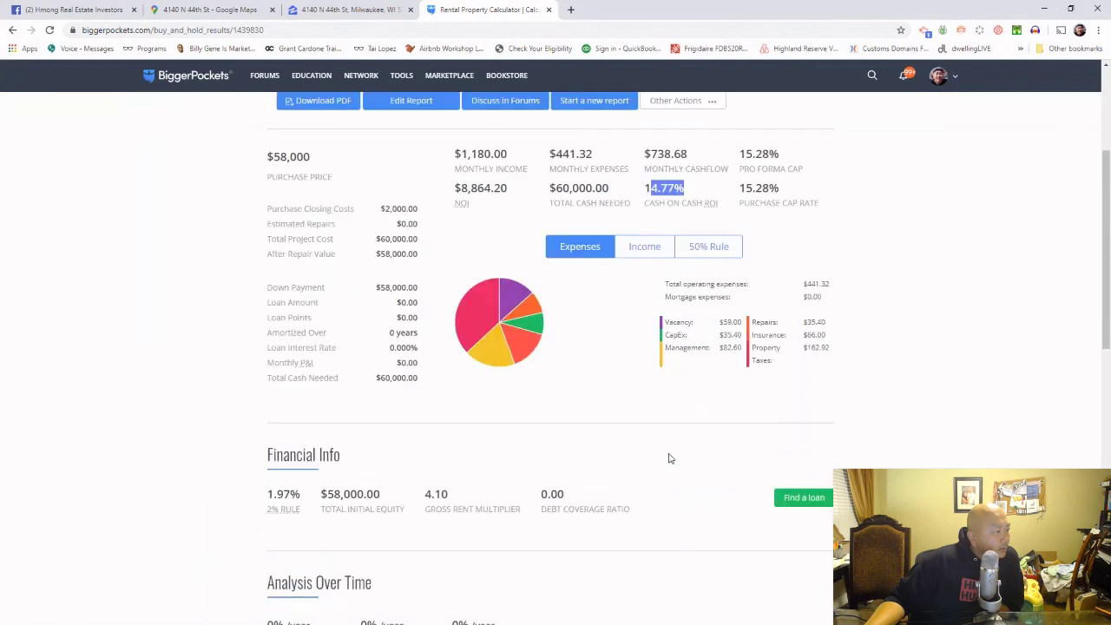